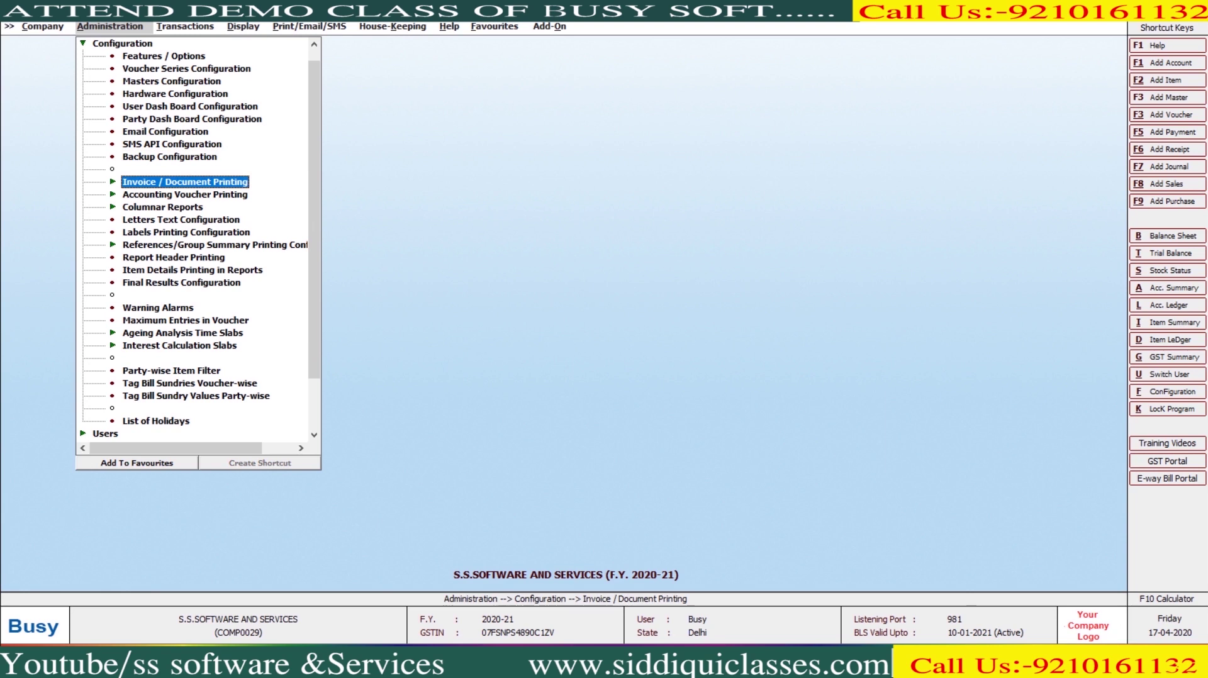
key("Escape")
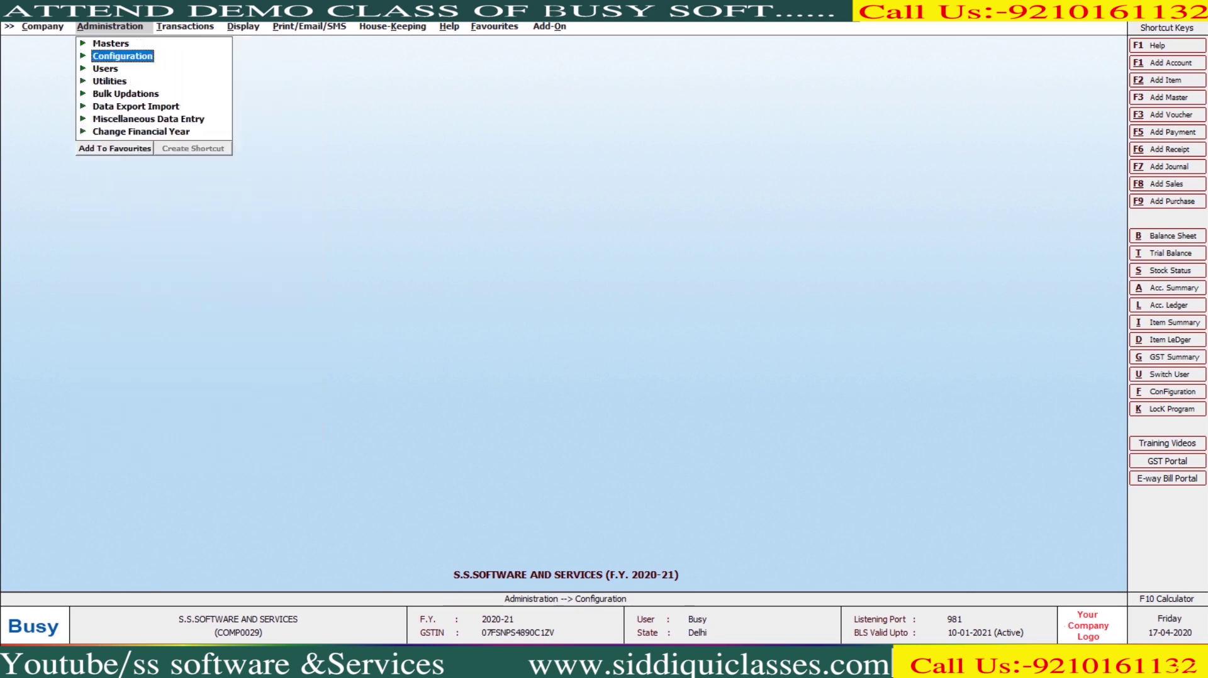
key("Right")
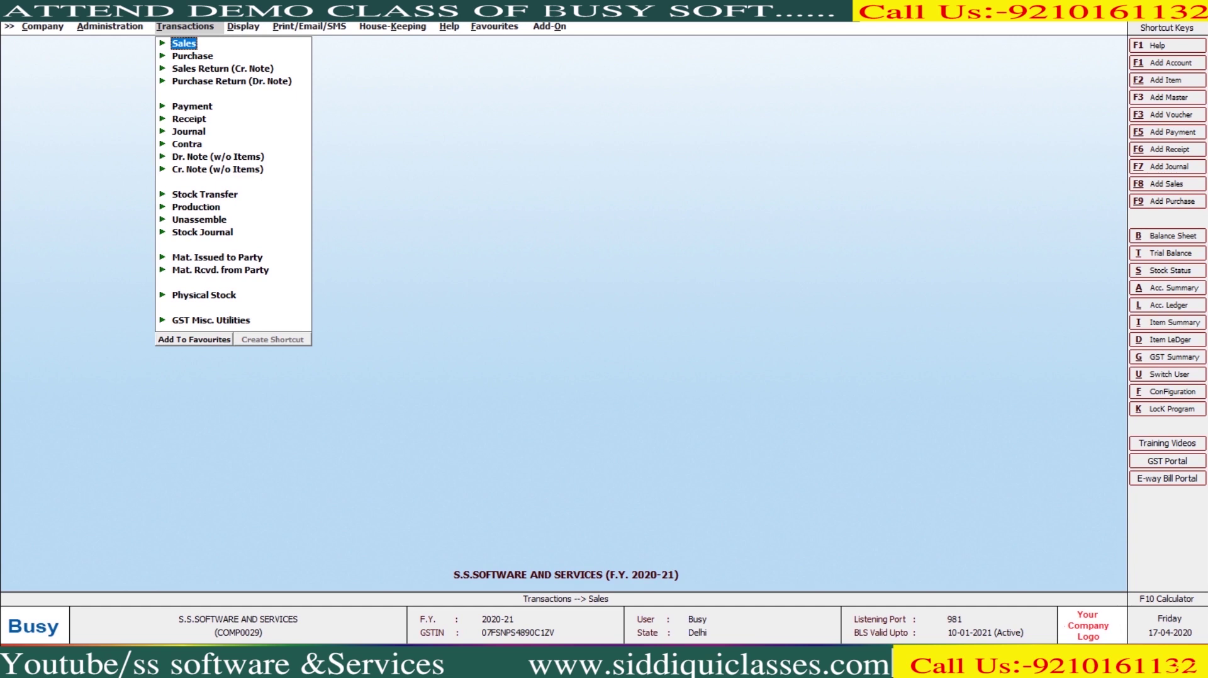
key("Left")
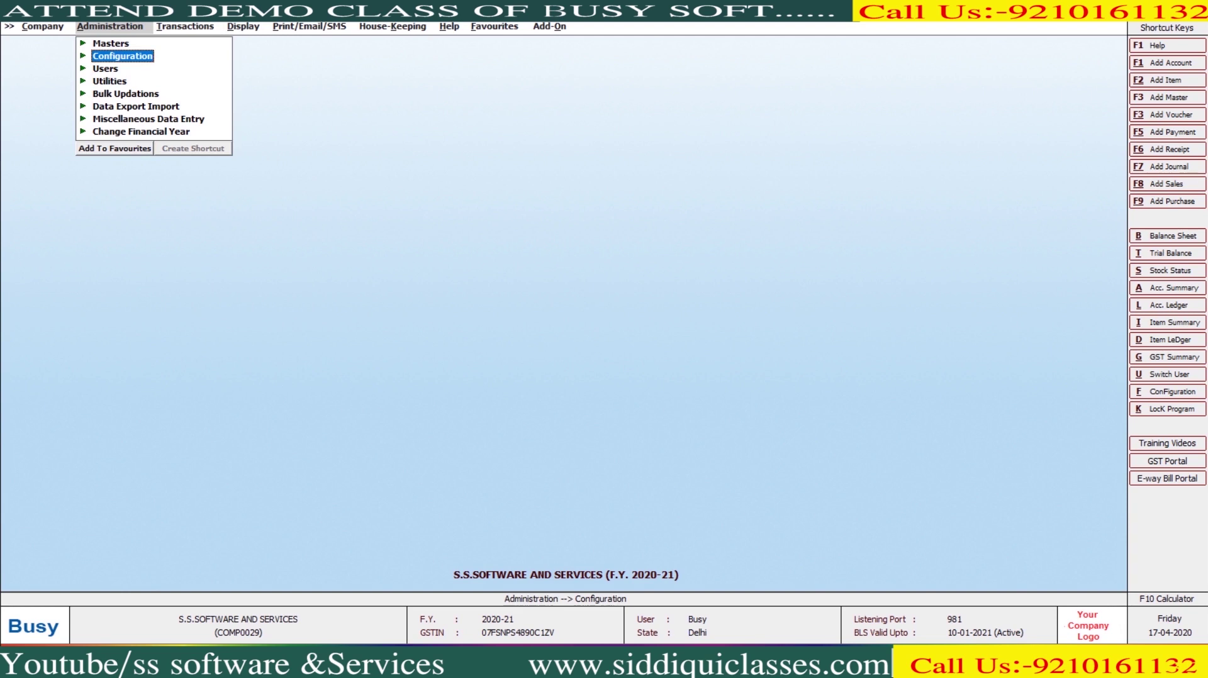
Look at the document types offered in the Standard configuration for Invoice / Document Printing.
key("Return")
key("Down")
key("Down")
key("Down")
key("Down")
key("Down")
key("Down")
key("Down")
key("Down")
key("Down")
key("Return")
key("Down")
key("Down")
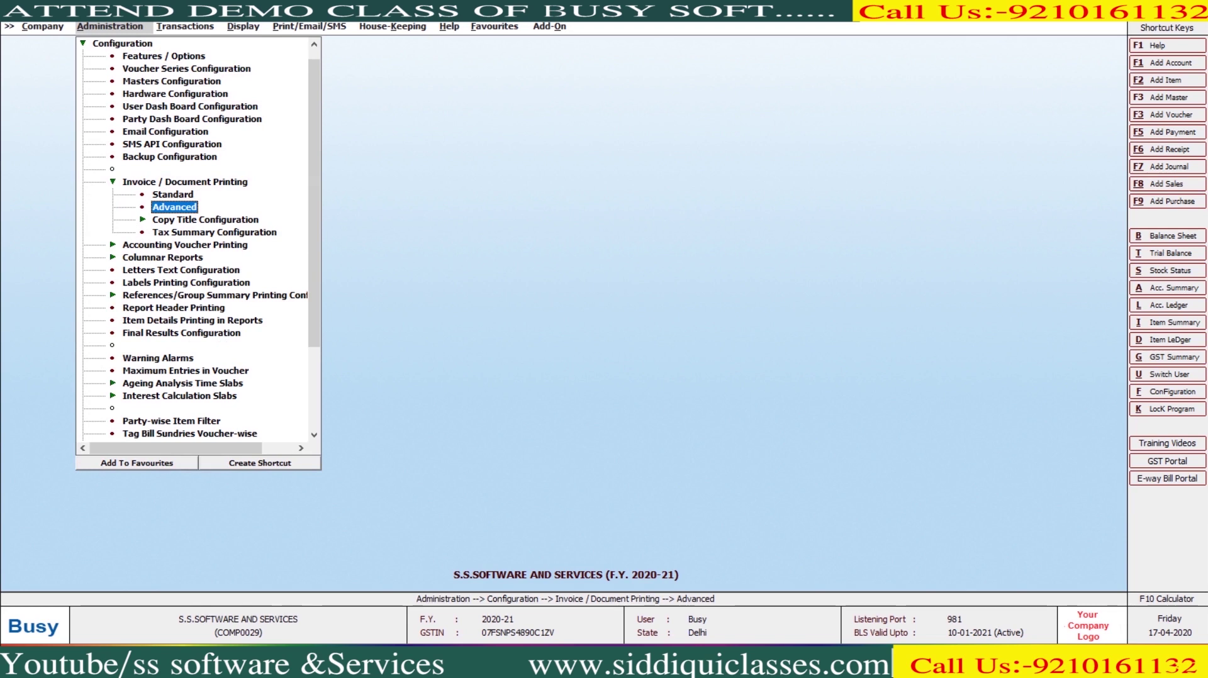
key("Up")
key("Return")
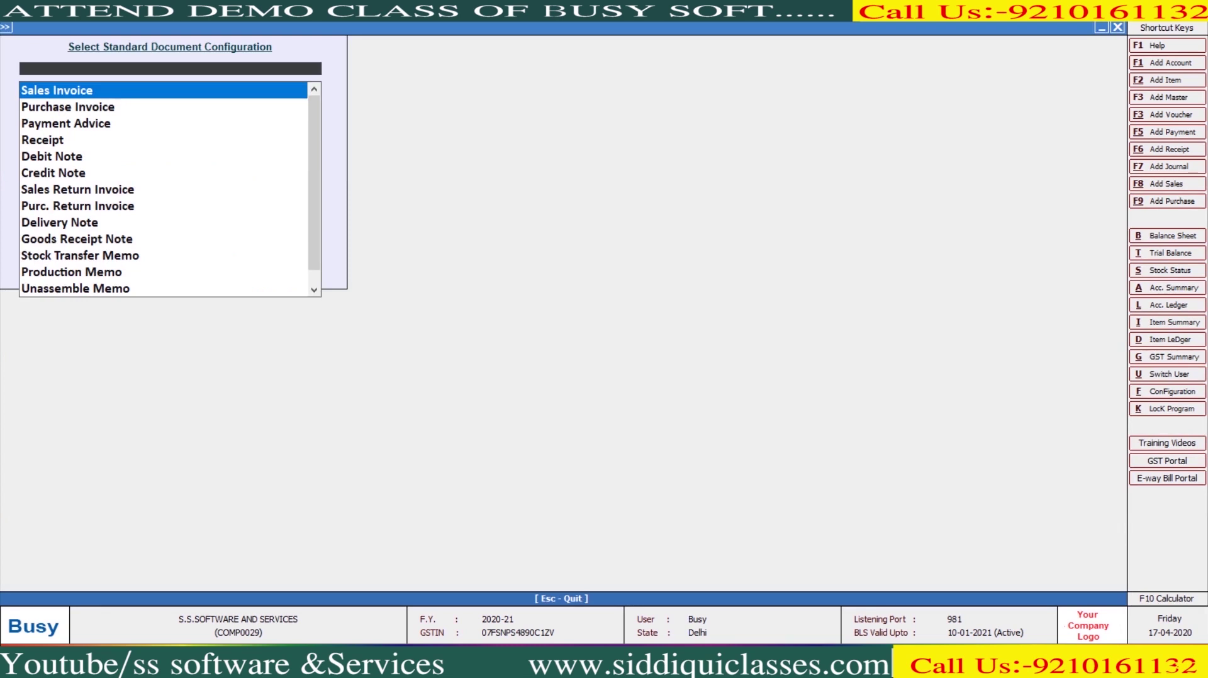
key("Escape")
Open the Advanced document printing configuration and preview the first Sales Invoice format, 1-BILL.
key("Down")
key("Return")
key("Right")
key("Right")
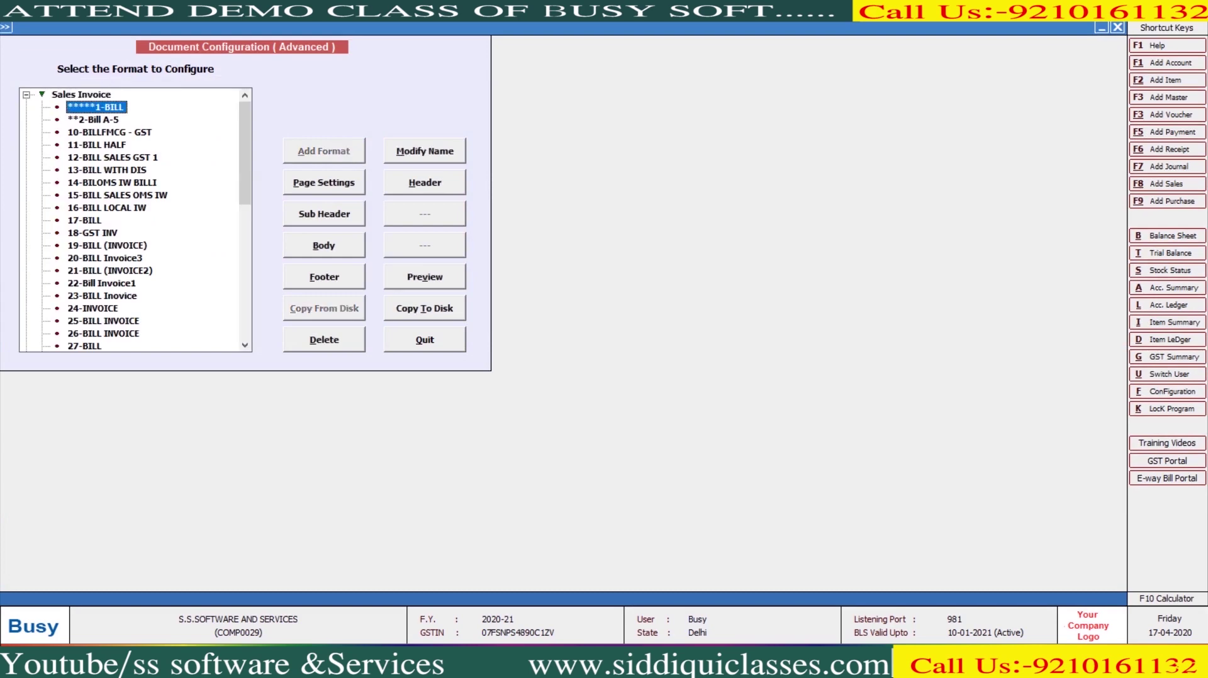
key("alt+v")
key("Escape")
Preview the 5-BILL Form 21 sales invoice format and leave the Advanced configuration.
scroll(136, 220, "down", 7)
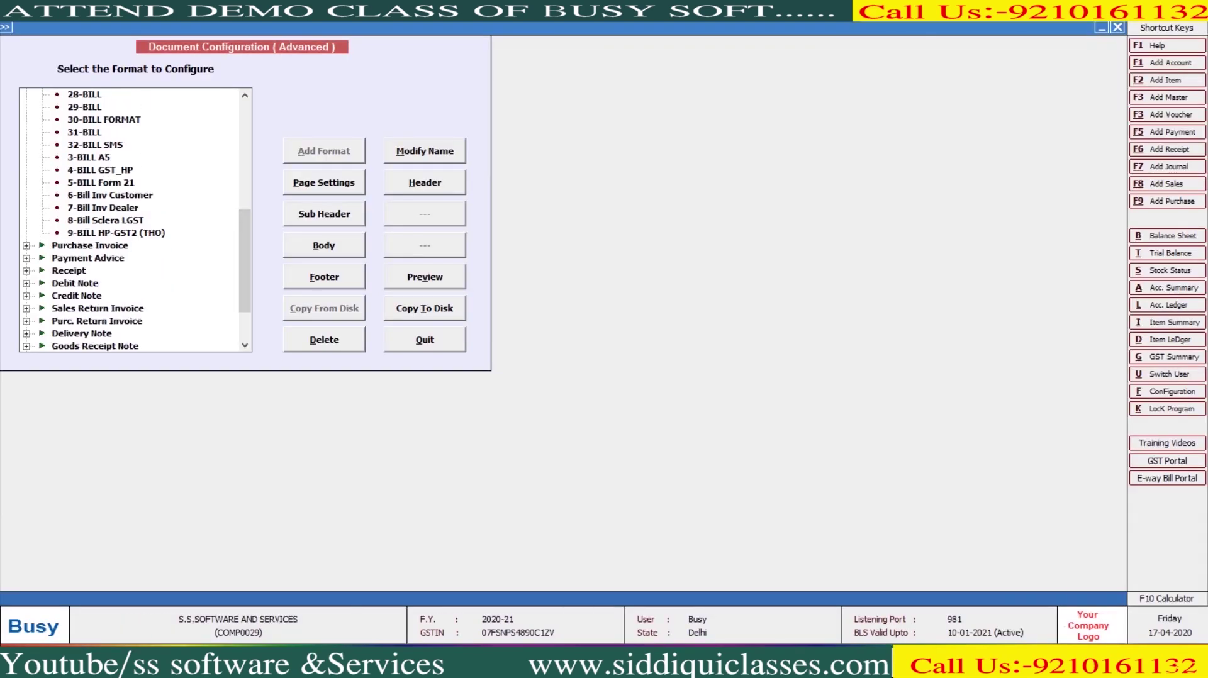
left_click(101, 183)
key("alt+v")
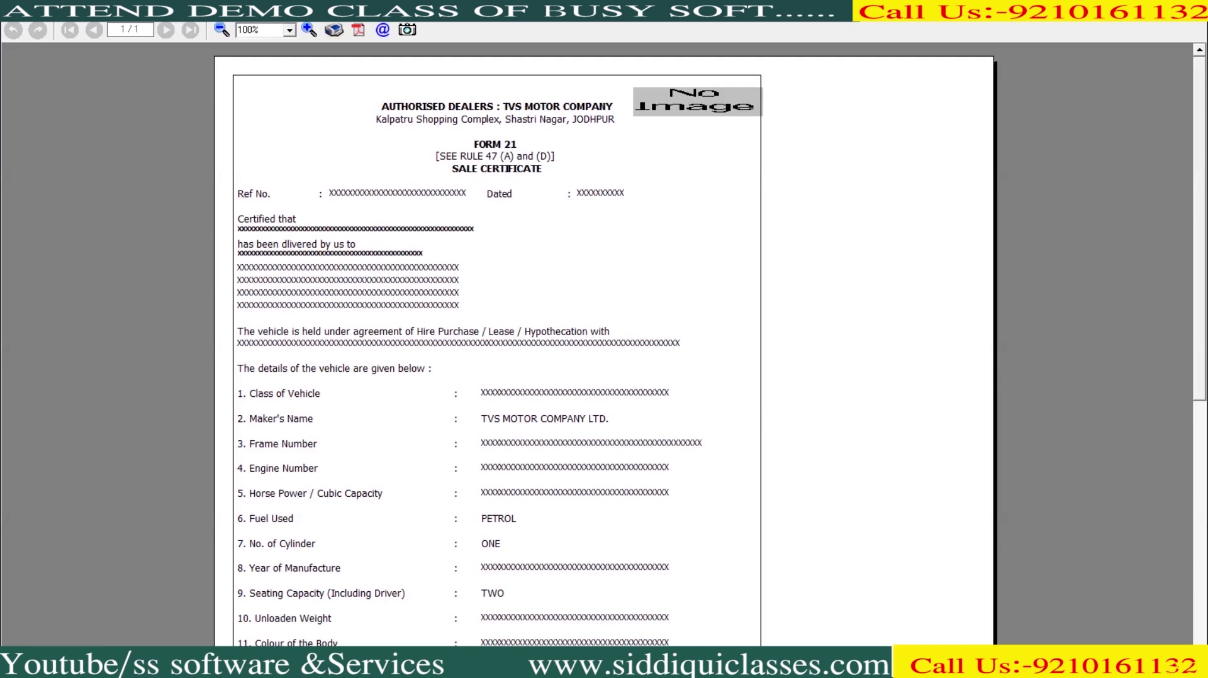
key("Escape")
key("Escape")
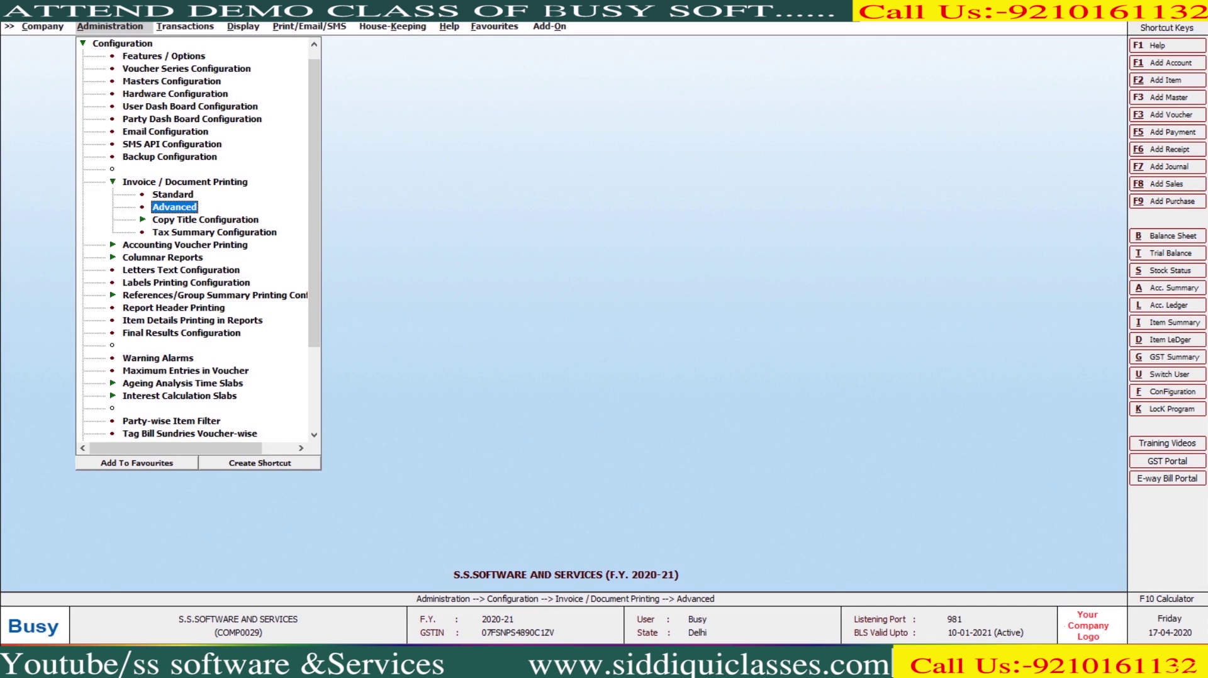
View the Standard printing configurations of the Sales Invoice and the Purchase Invoice.
left_click(173, 194)
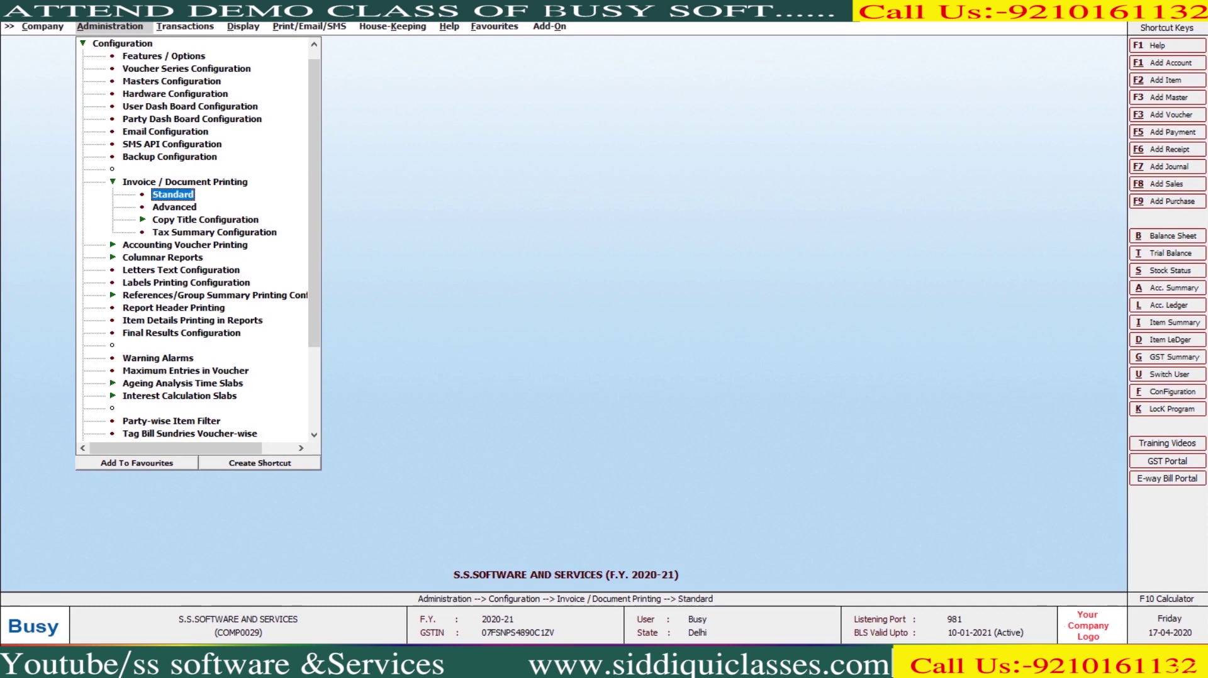
key("Return")
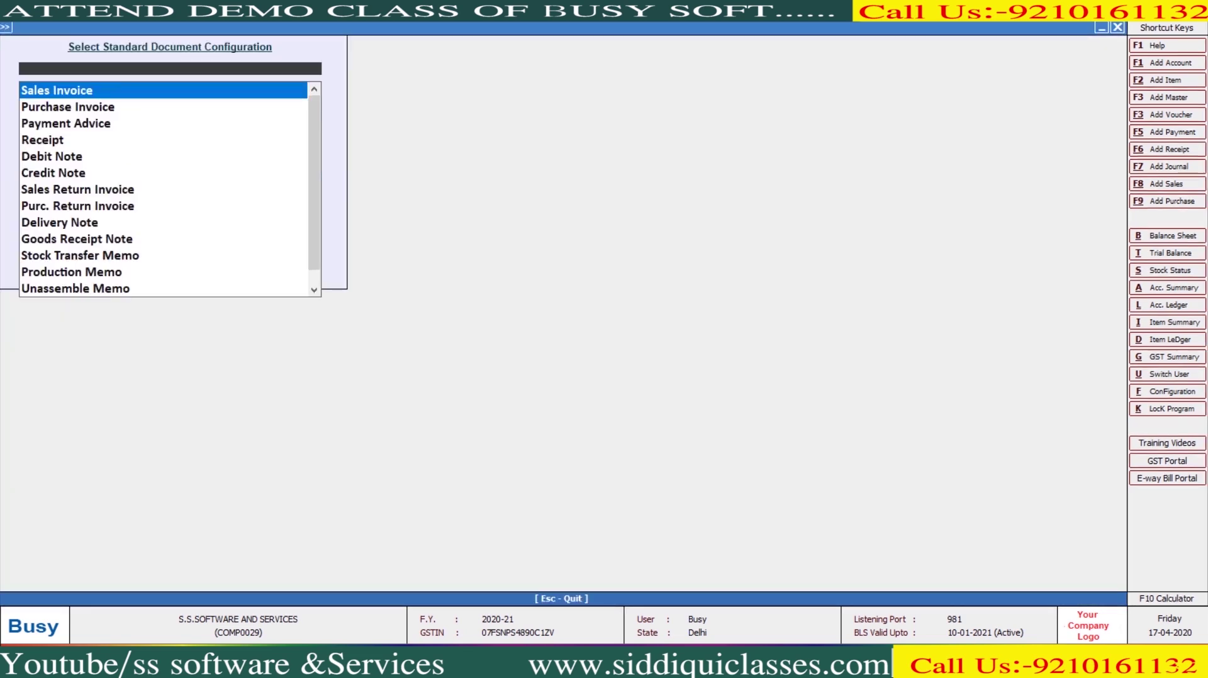
key("Return")
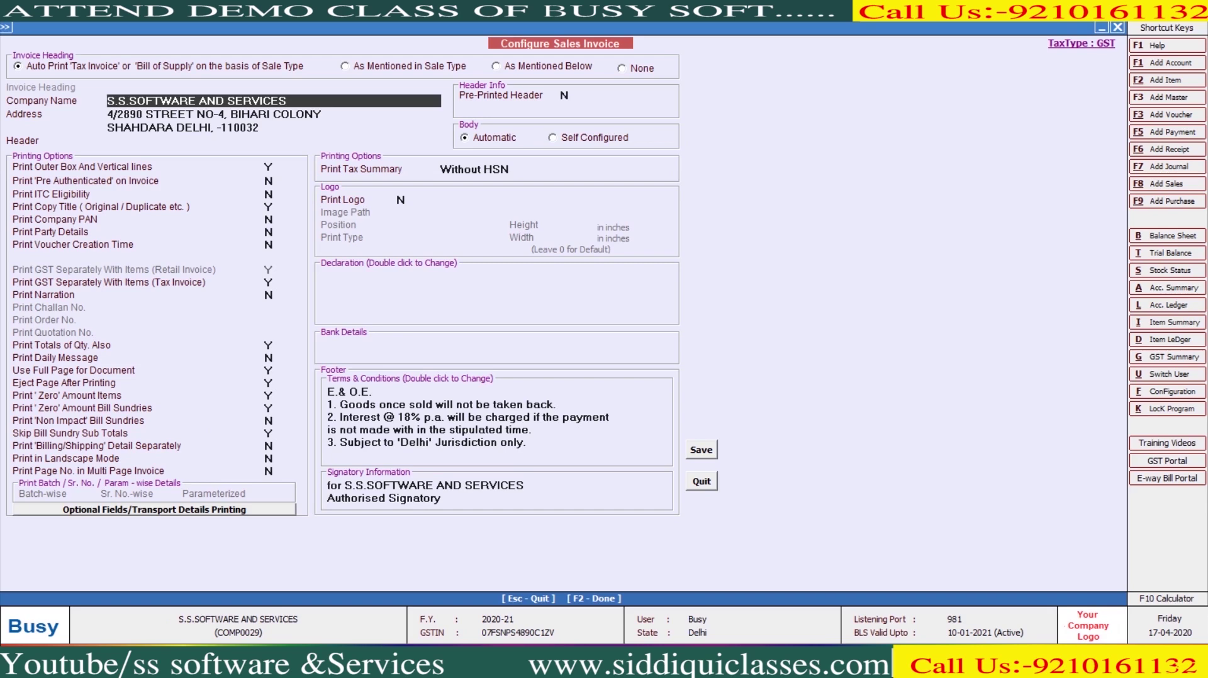
key("Escape")
key("Down")
key("Return")
key("Escape")
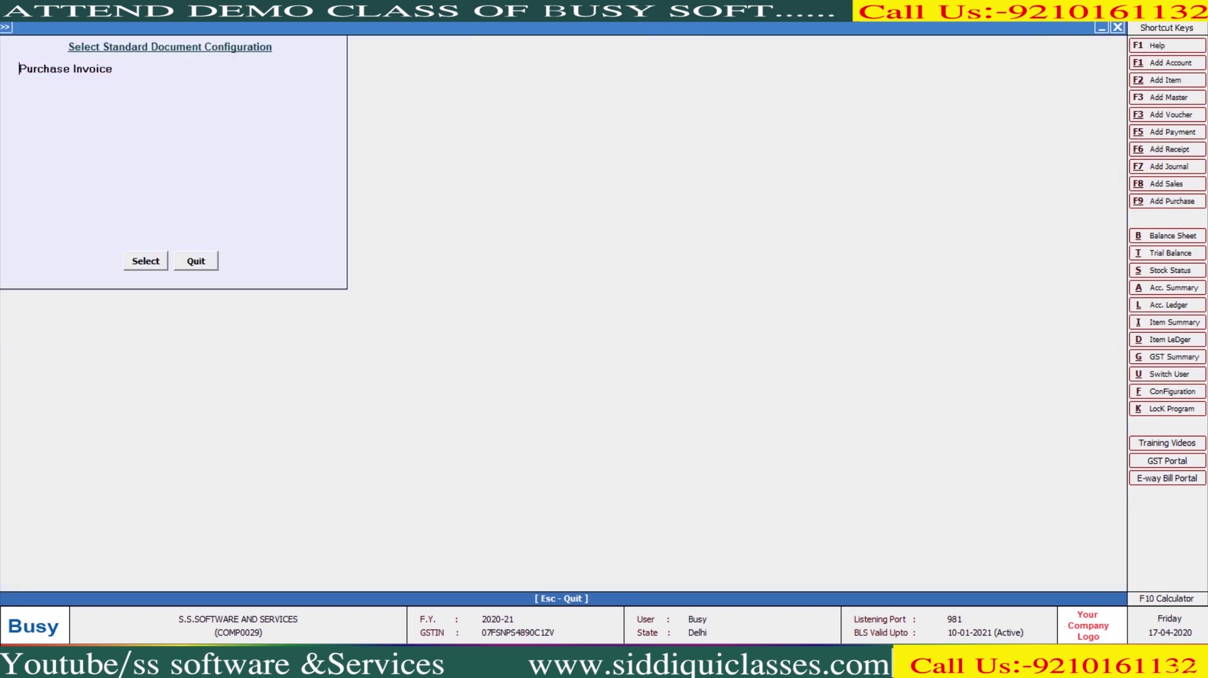
Open the Standard printing configuration of the Goods Receipt Note from the document types.
key("Down")
key("Down")
key("Down")
key("Down")
key("Down")
key("Down")
key("Down")
key("Return")
key("Escape")
key("Down")
key("Down")
key("Up")
key("Return")
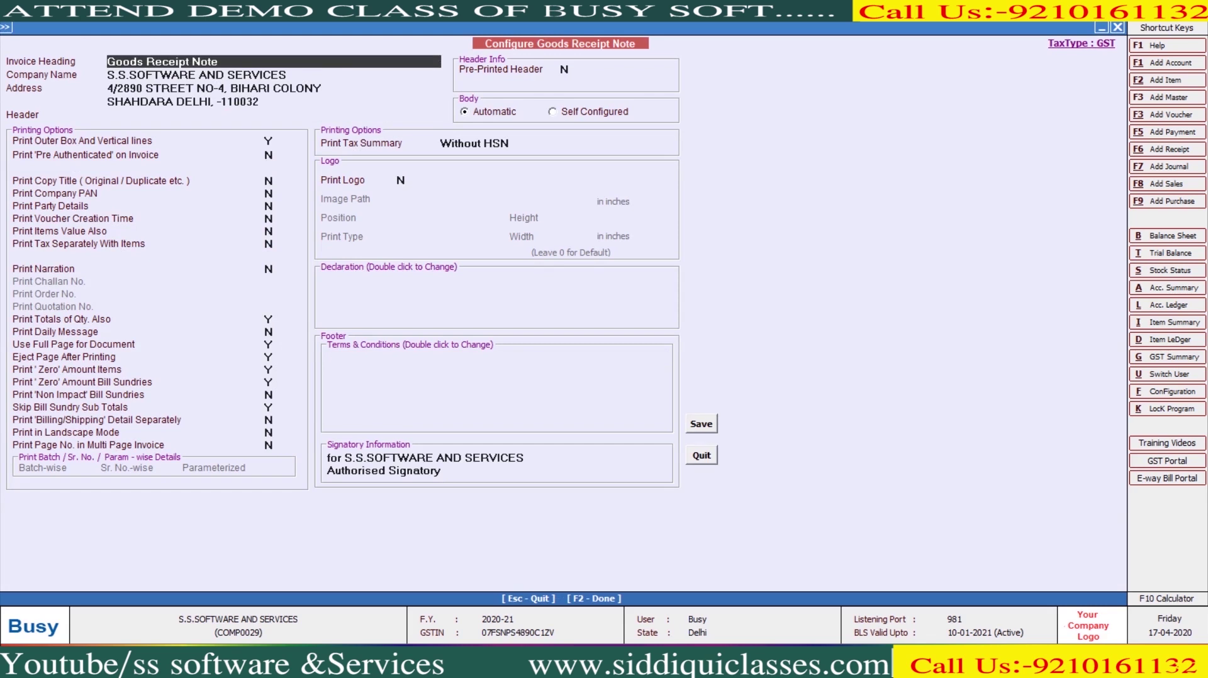
Browse the standard document types and open the Sales Invoice configuration to examine its printing options.
key("Escape")
key("Up")
key("Up")
key("Up")
key("Up")
key("Up")
key("Up")
key("Up")
key("Up")
key("Up")
key("Down")
key("Down")
key("Down")
key("Down")
key("Down")
key("Down")
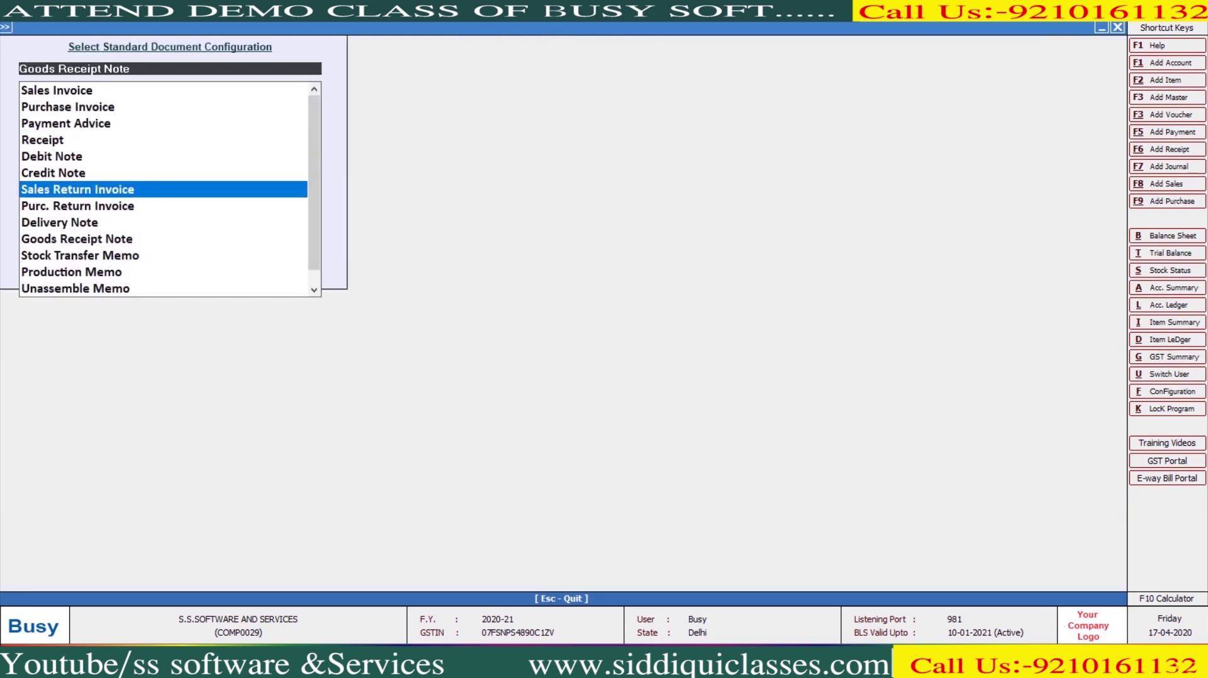
key("Down")
key("Down")
key("Up")
key("Up")
key("Up")
key("Up")
key("Up")
key("Up")
key("Up")
key("Up")
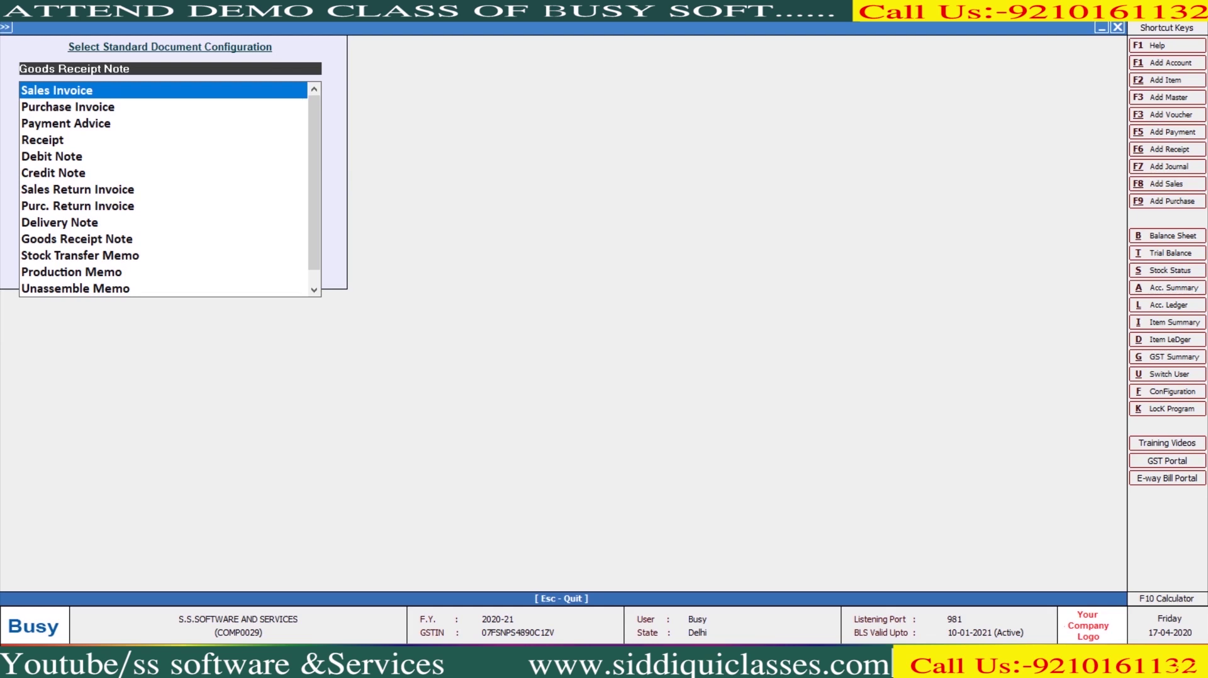
key("Return")
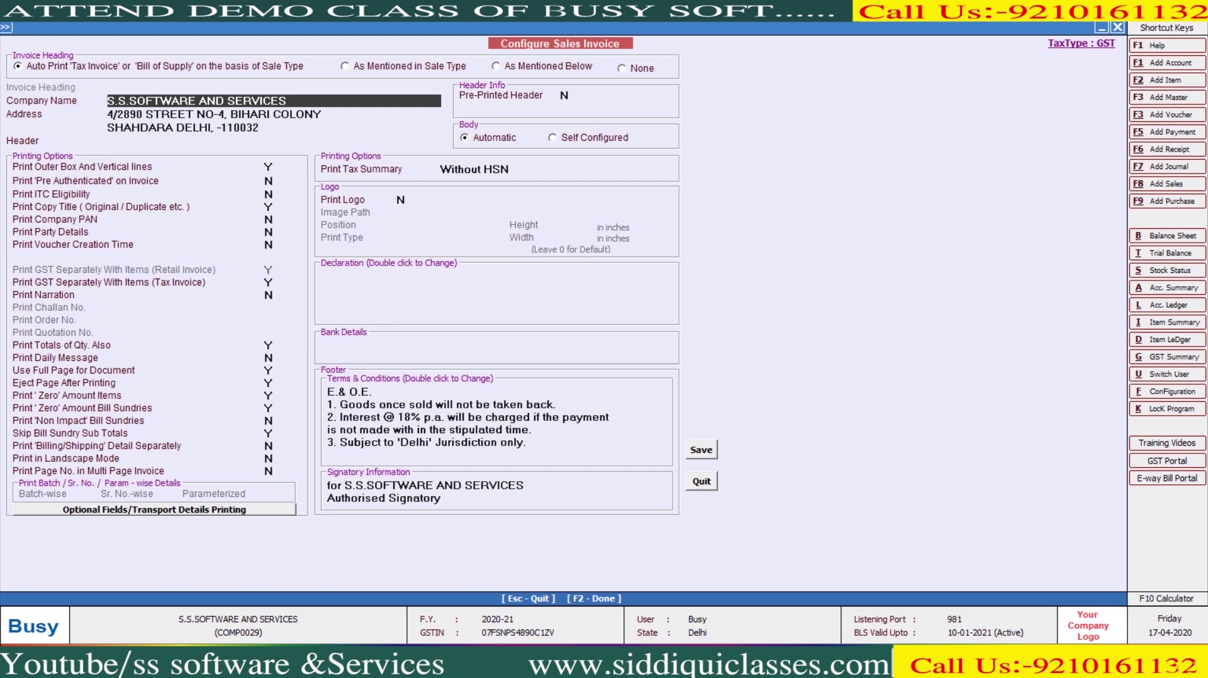
Leave the document configuration and open the GST-series sales voucher dated 01-05-2020 for modification.
key("Escape")
key("Escape")
key("Right")
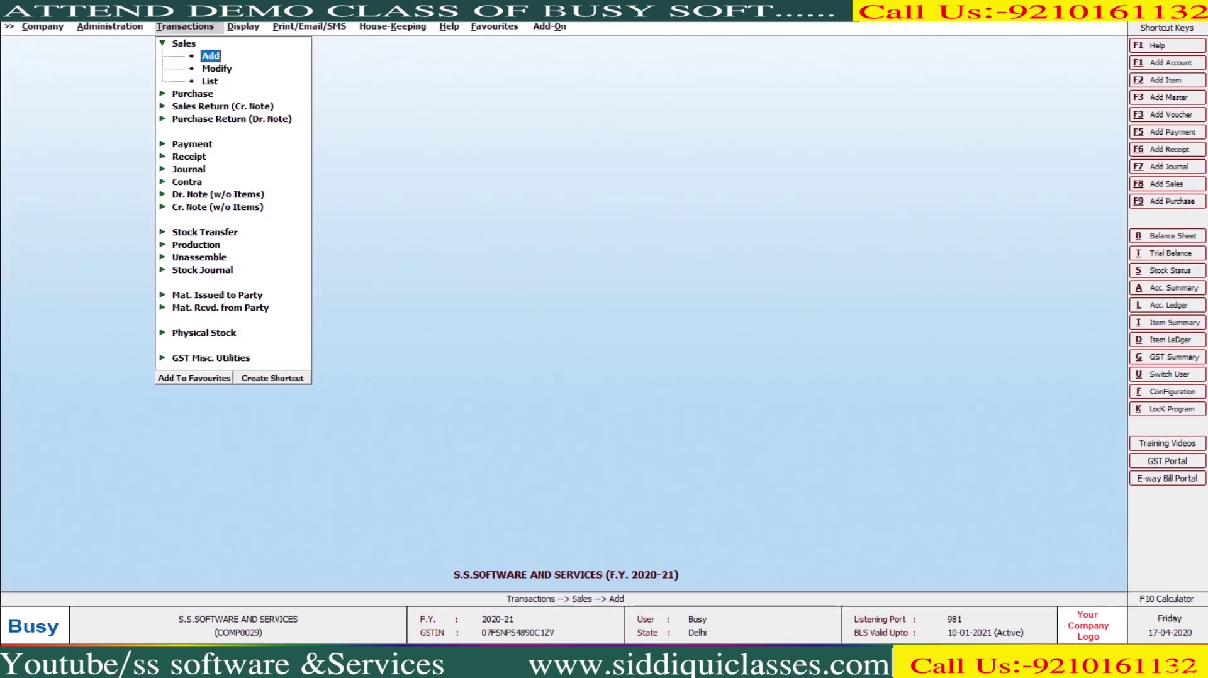
key("Return")
key("Return")
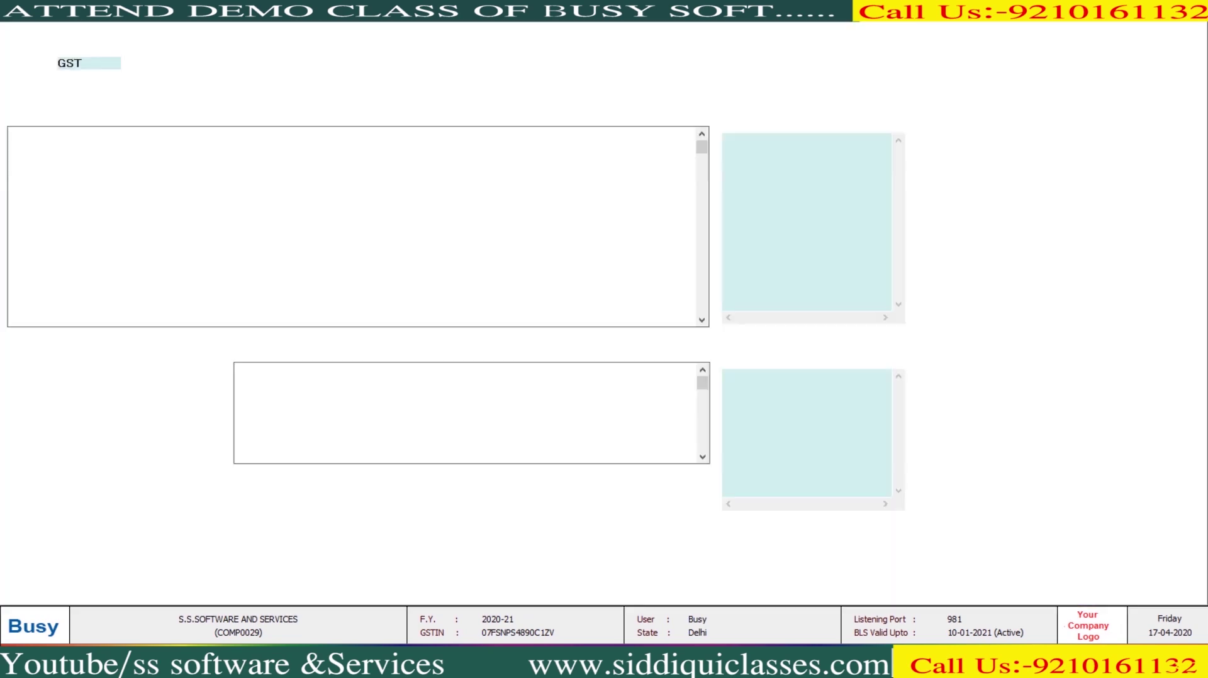
key("ctrl+Return")
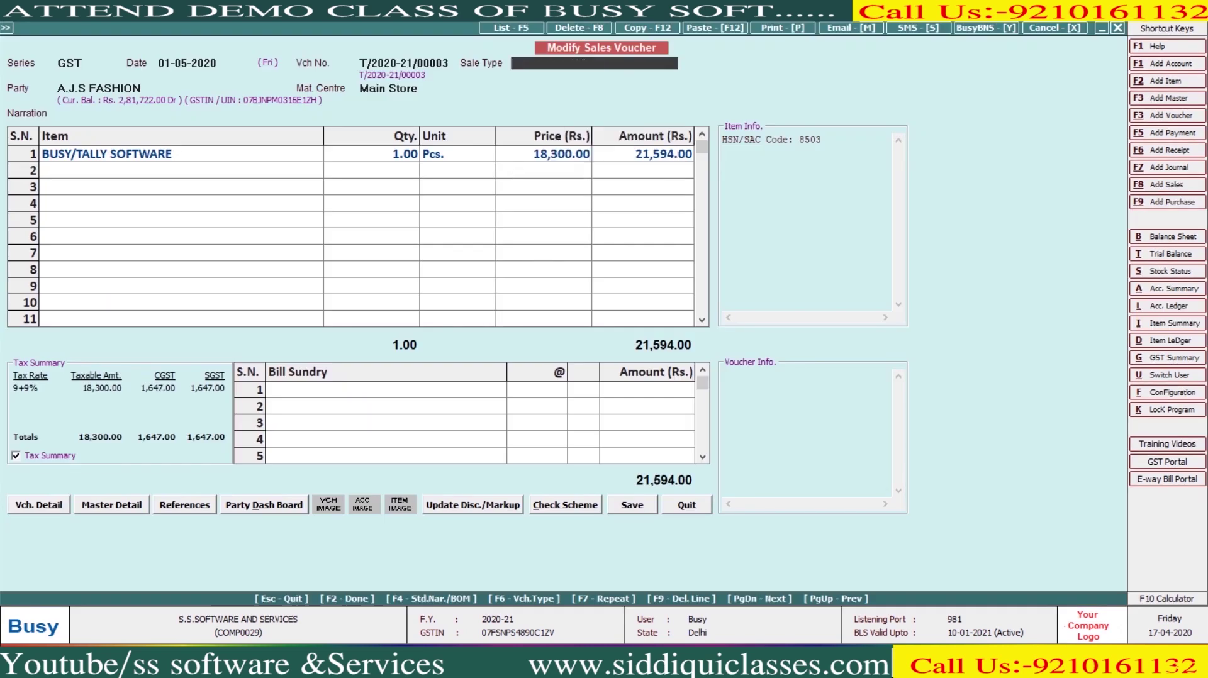
Reopen the GST-series sales voucher, preview its printed invoice to check the heading, and close it.
key("Escape")
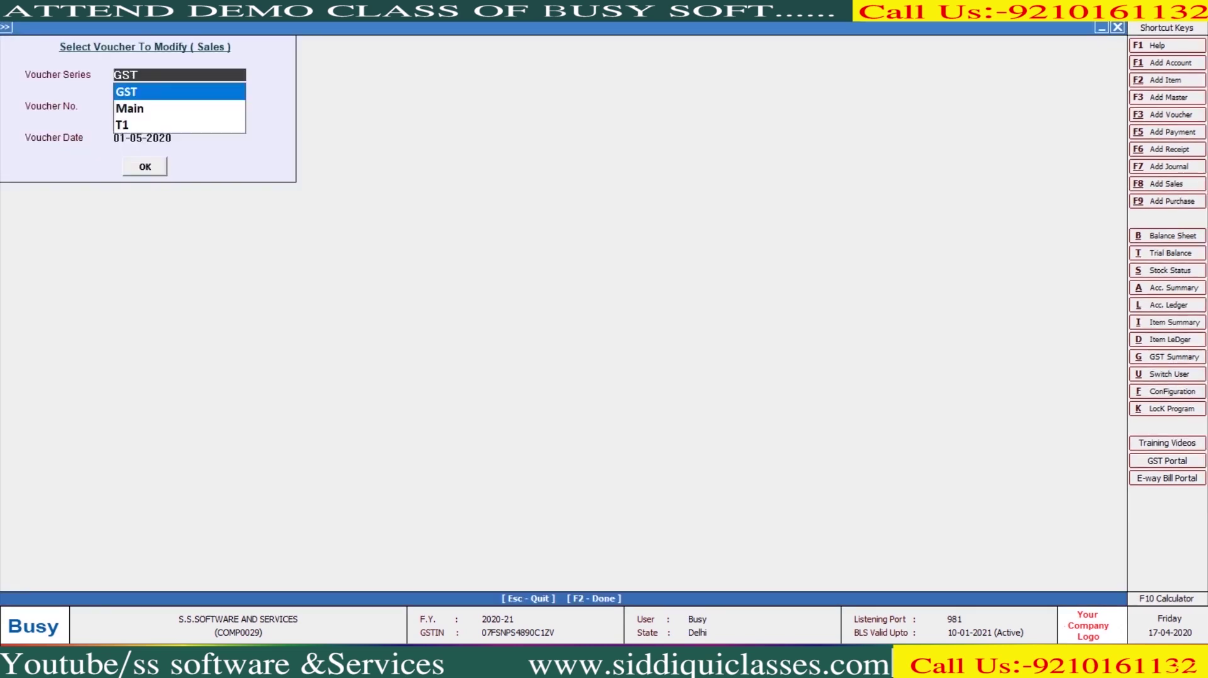
key("Escape")
key("Return")
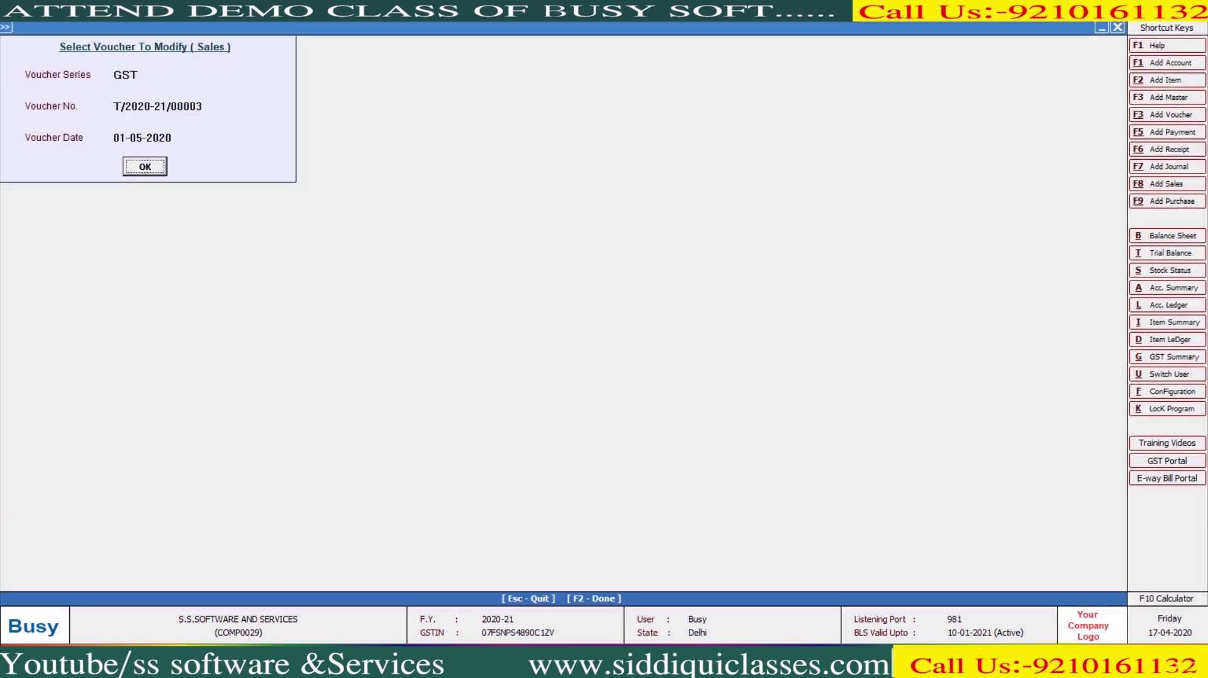
key("Return")
key("alt+p")
key("Escape")
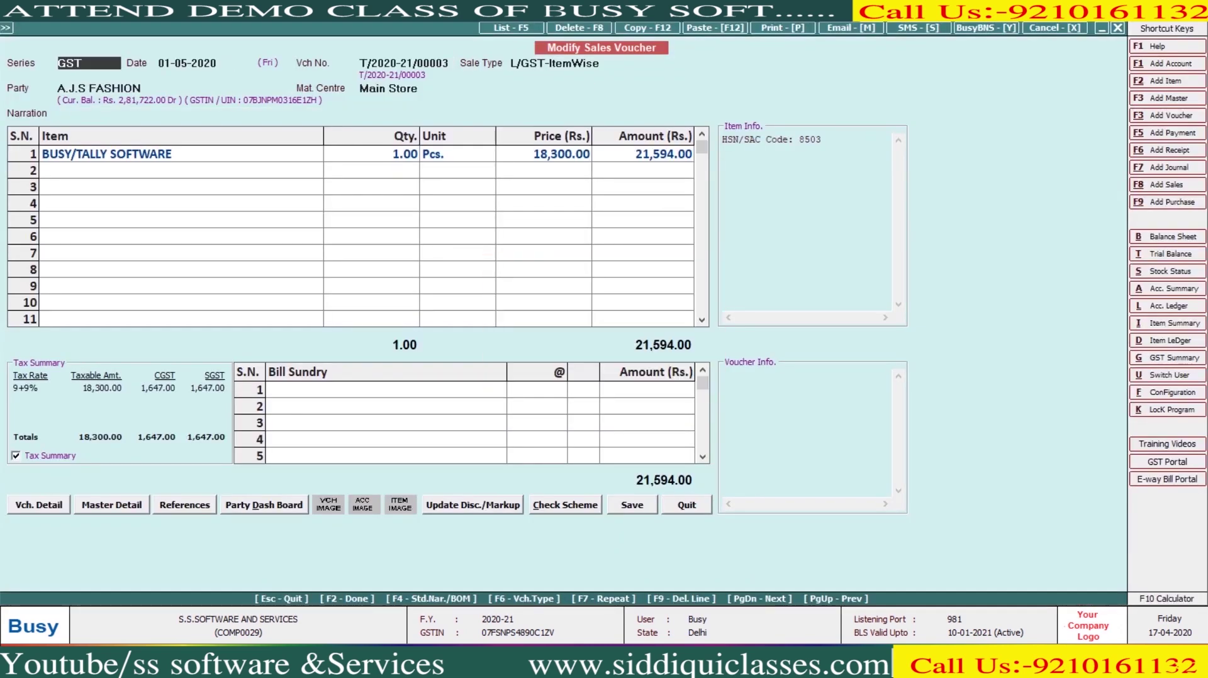
key("alt+p")
key("Return")
key("Return")
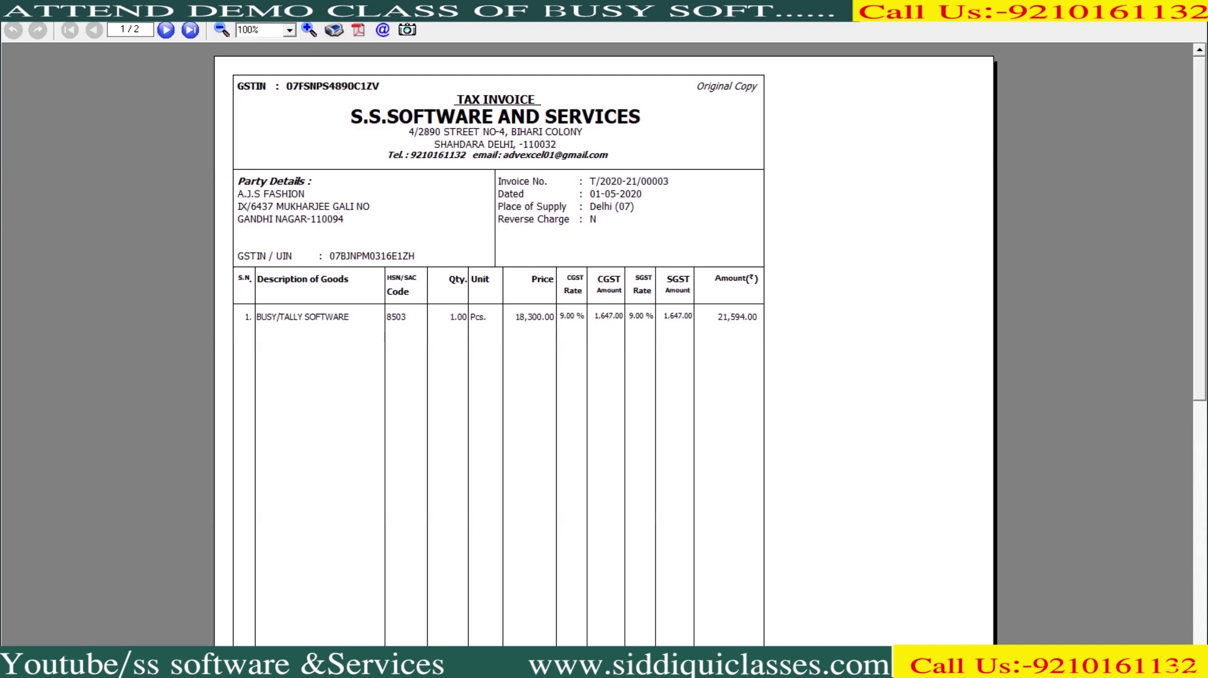
key("Escape")
key("Escape")
key("Return")
key("Escape")
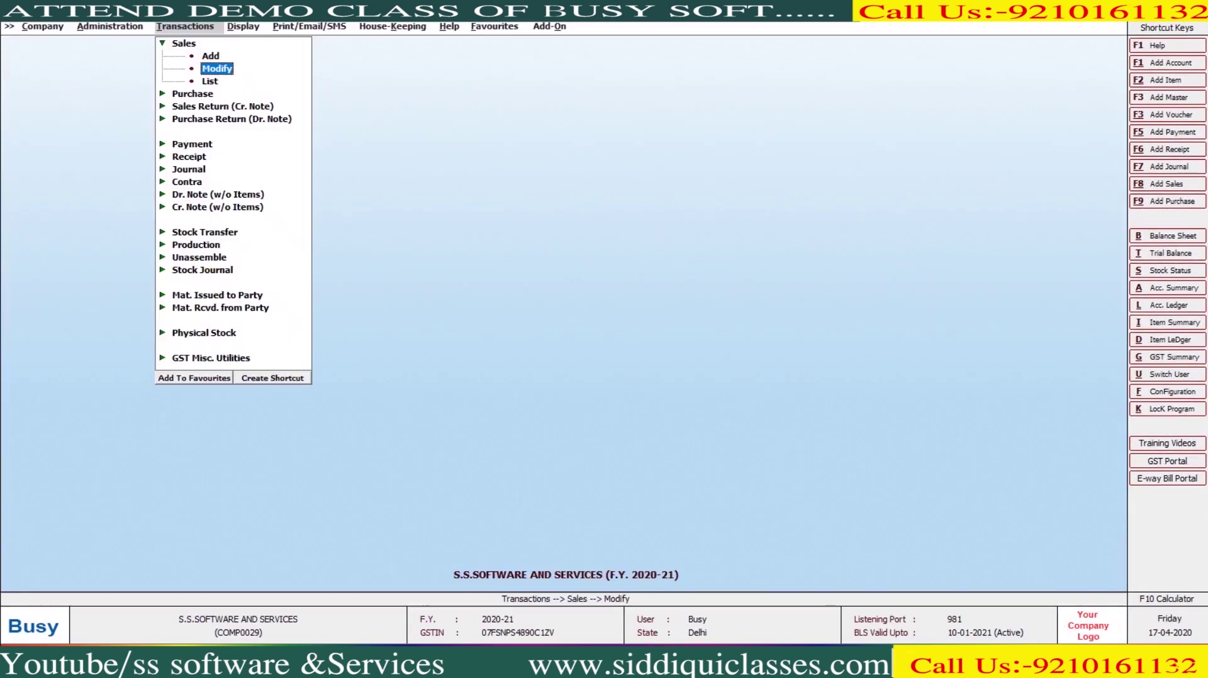
Set the invoice heading in the Standard Sales Invoice configuration to As Mentioned in Sale Type and save it.
key("Left")
key("Return")
key("Return")
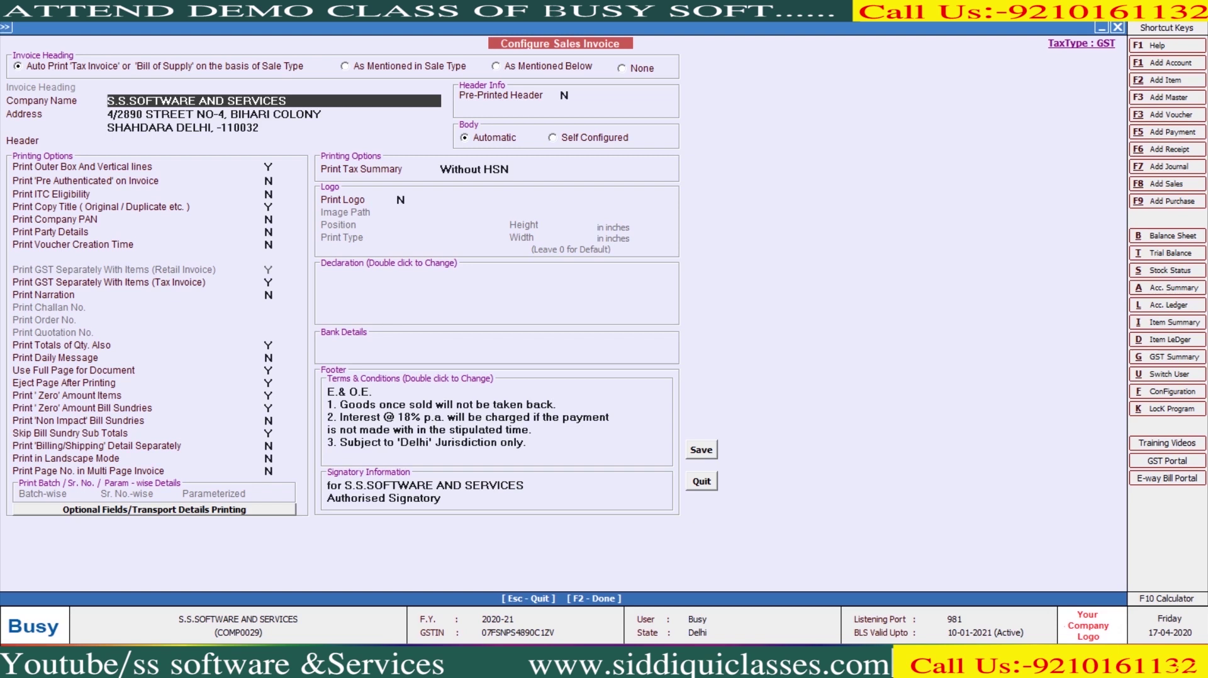
key("Up")
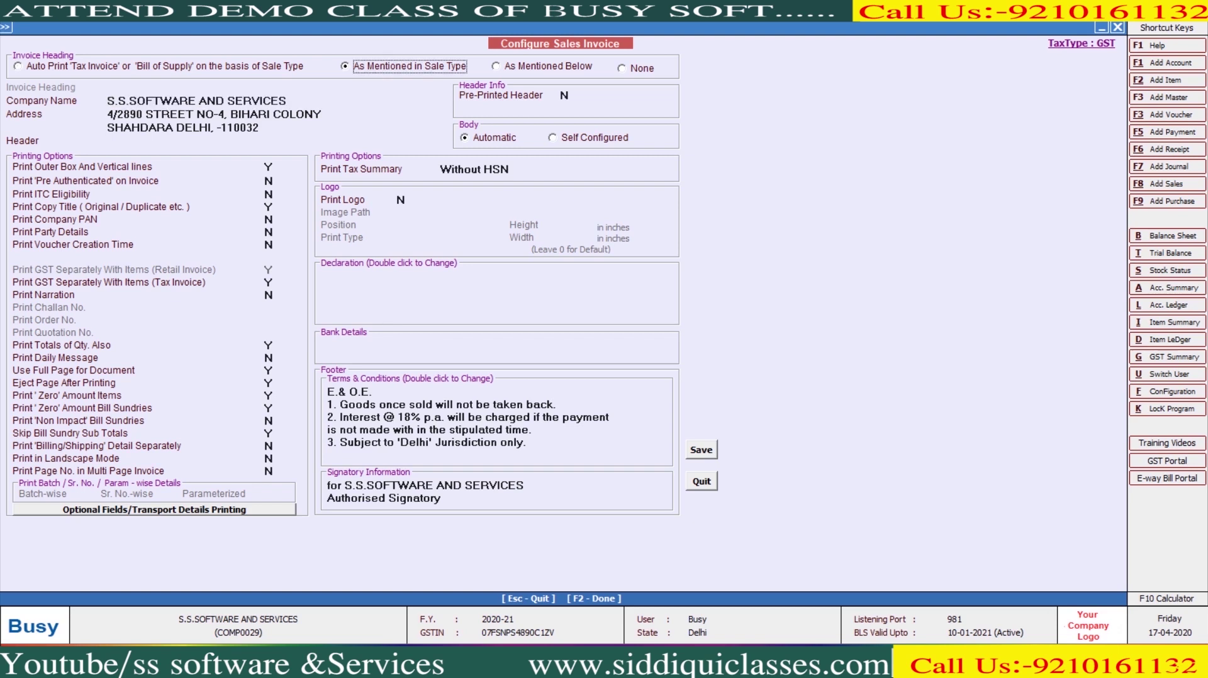
key("Escape")
key("Return")
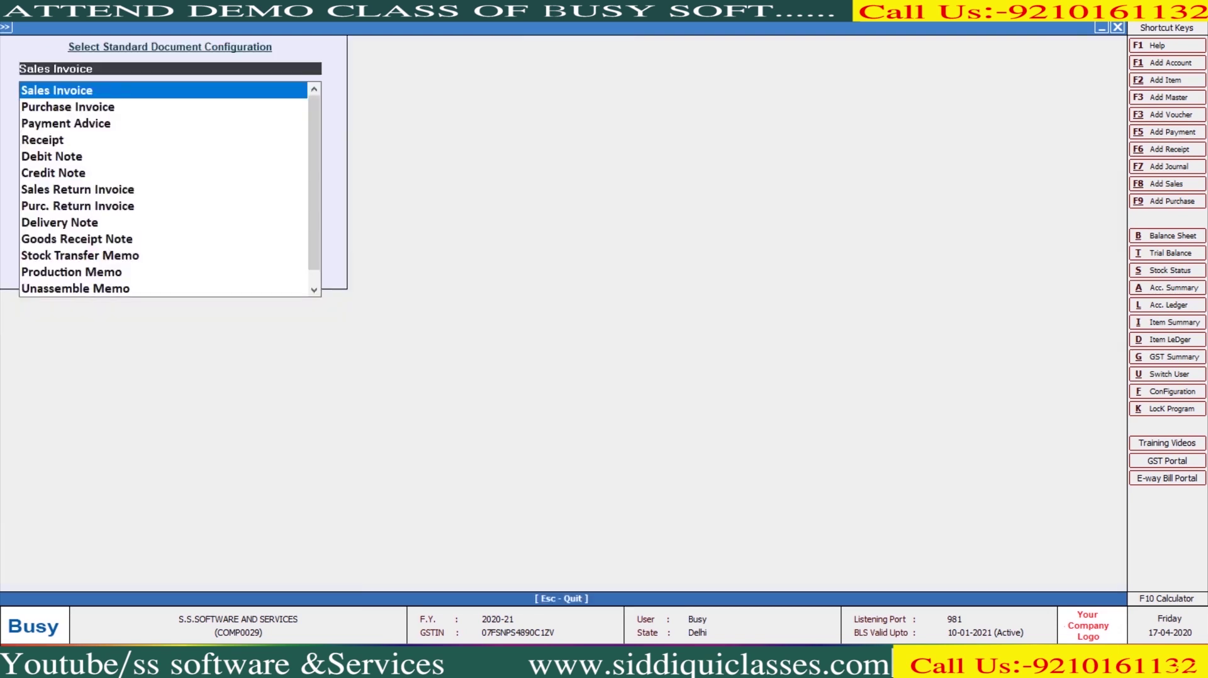
Reopen the GST-series sales voucher and open its L/GST-ItemWise sale type master for modification.
key("Escape")
key("Right")
key("Return")
key("Return")
key("Return")
key("Return")
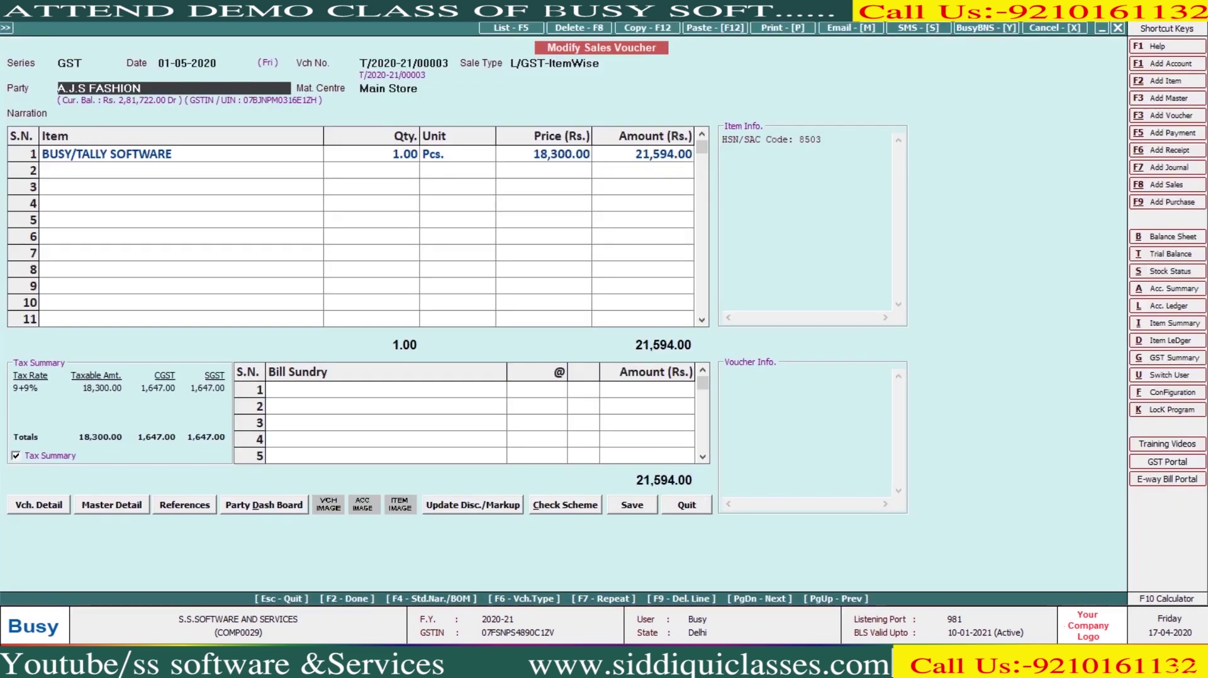
key("ctrl+Return")
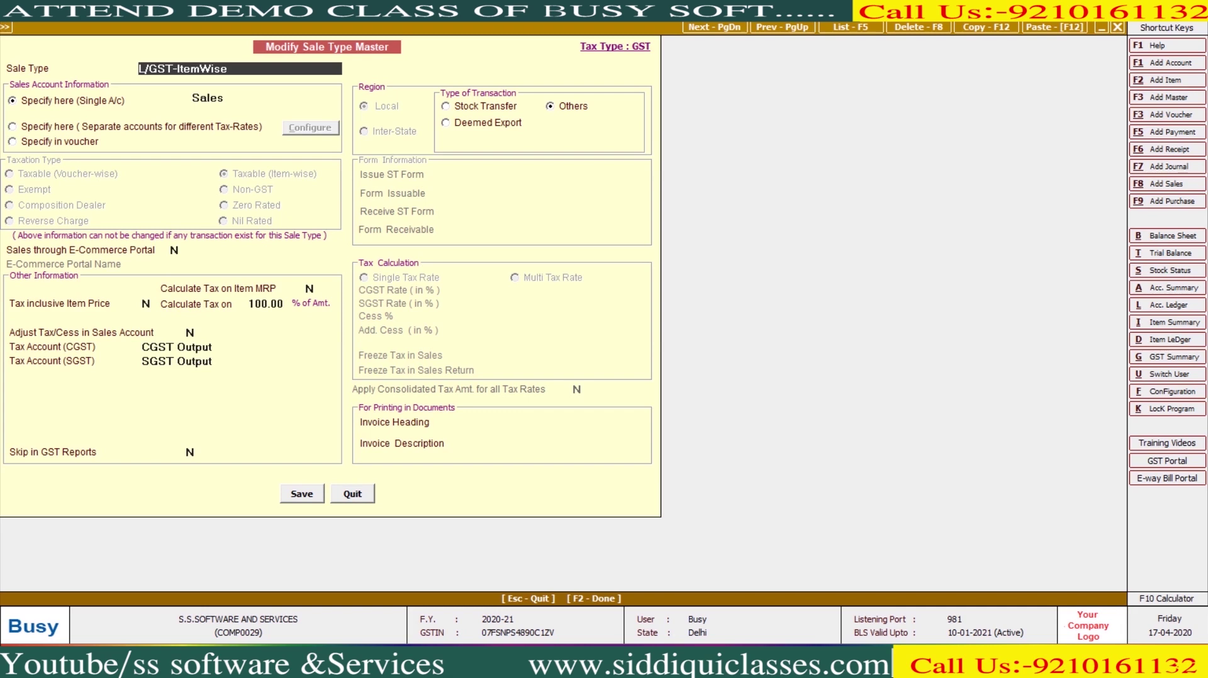
Set the sale type's Invoice Heading for document printing to "TAX INVOICE/BILL OF SUPPLY" and save the master.
left_click(559, 422)
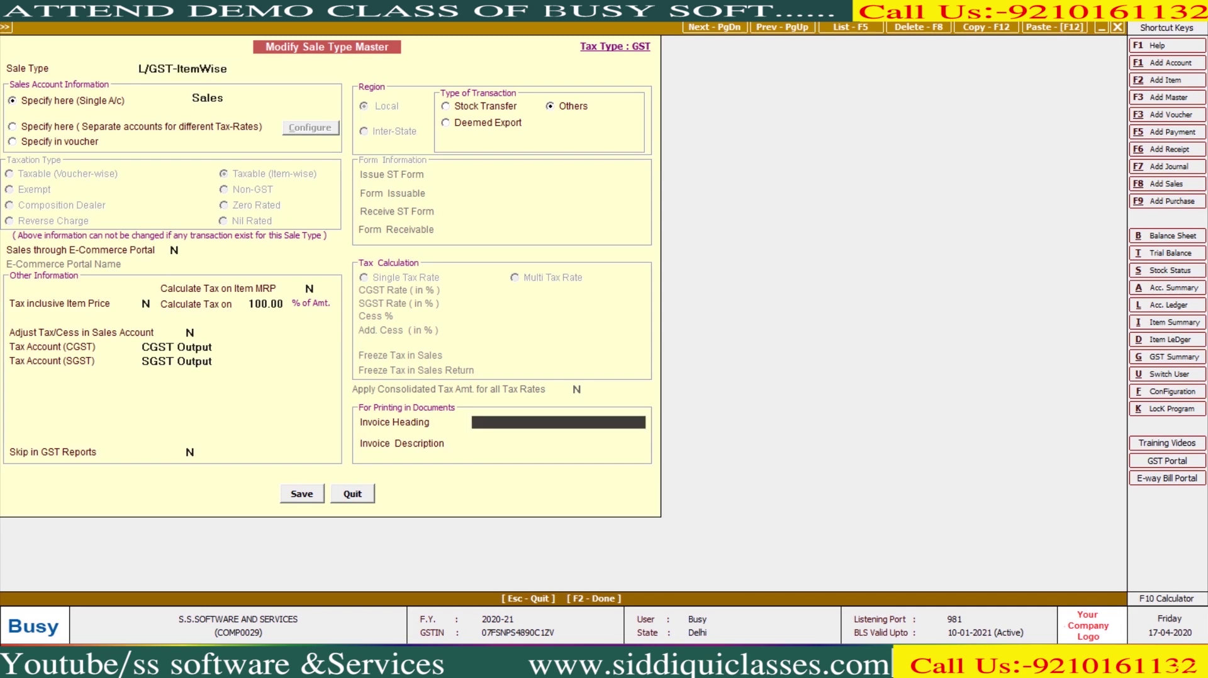
type("TAX INVOICE/BILL OF SU")
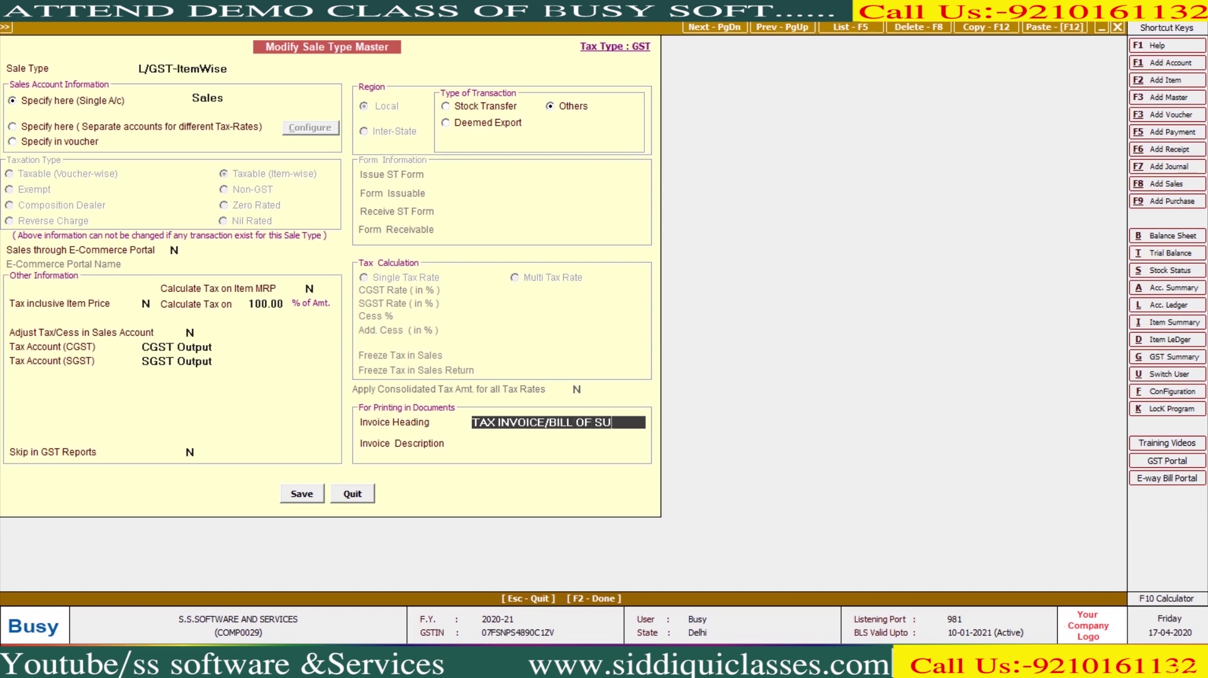
type("PPLY")
key("Return")
key("F2")
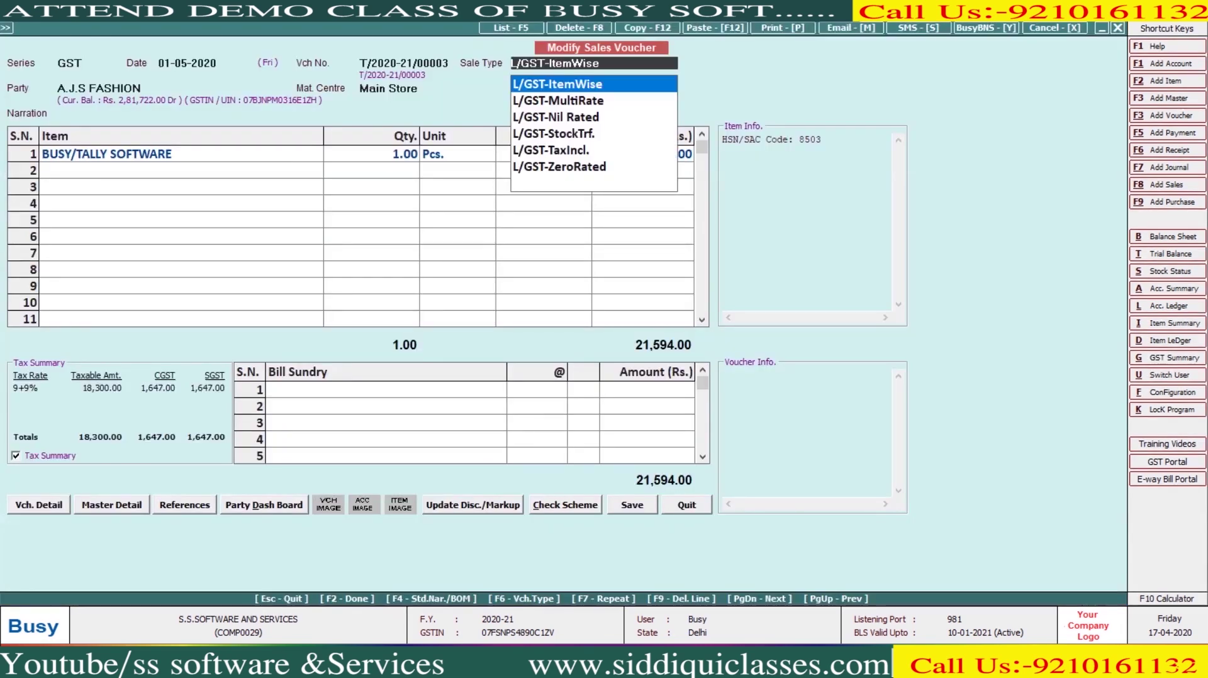
Keep the L/GST-ItemWise sale type on the voucher and preview its printed invoice to check the heading.
key("Return")
key("alt+p")
key("Escape")
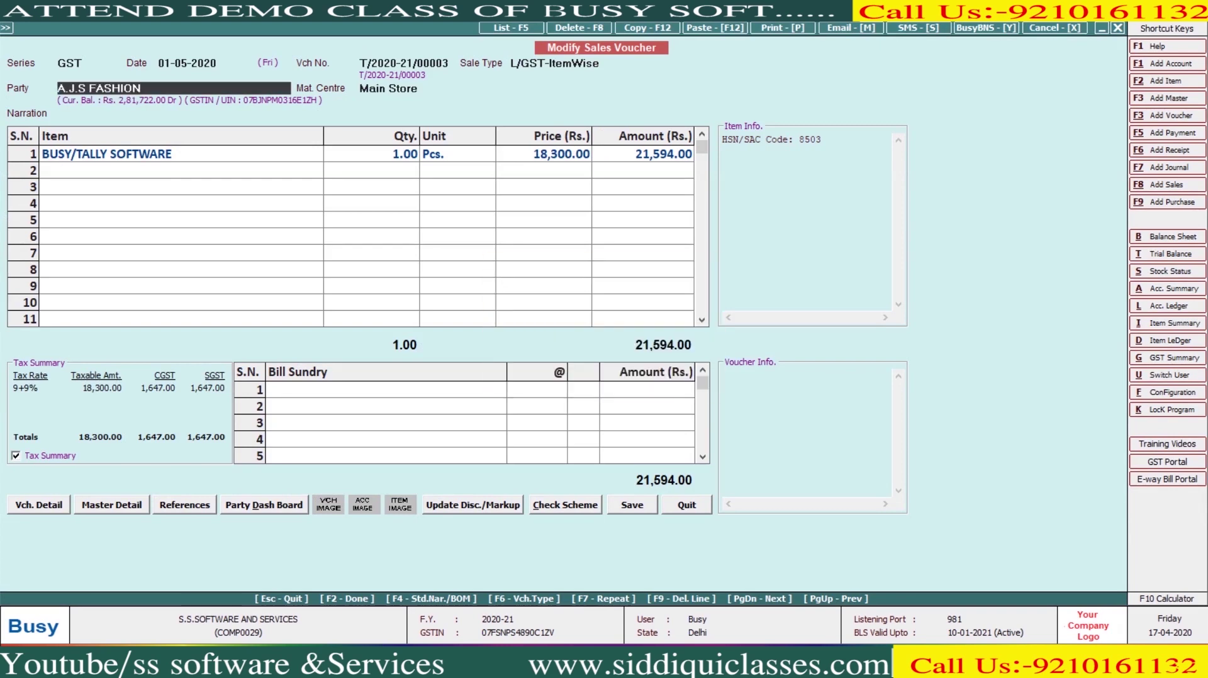
key("alt+p")
key("Return")
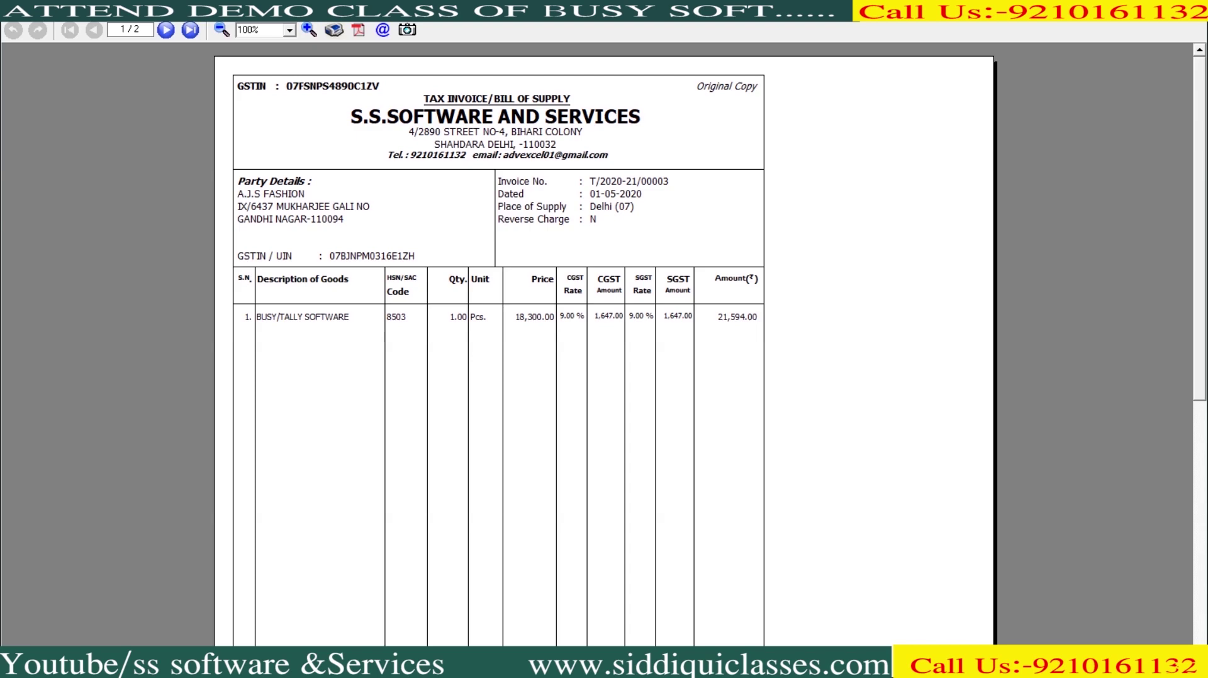
Set the Standard Sales Invoice heading to As Mentioned Below with the text "CASH MEMO/CREDIT MEMO" and save the configuration.
key("Escape")
key("Escape")
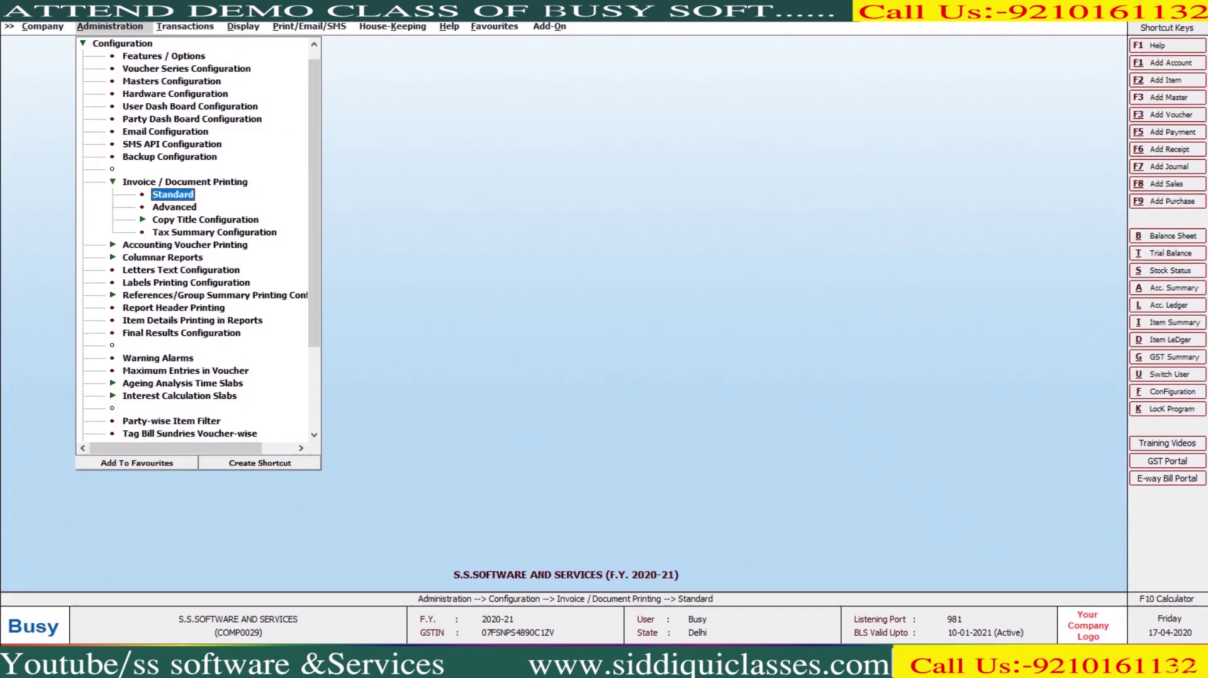
key("Return")
key("Return")
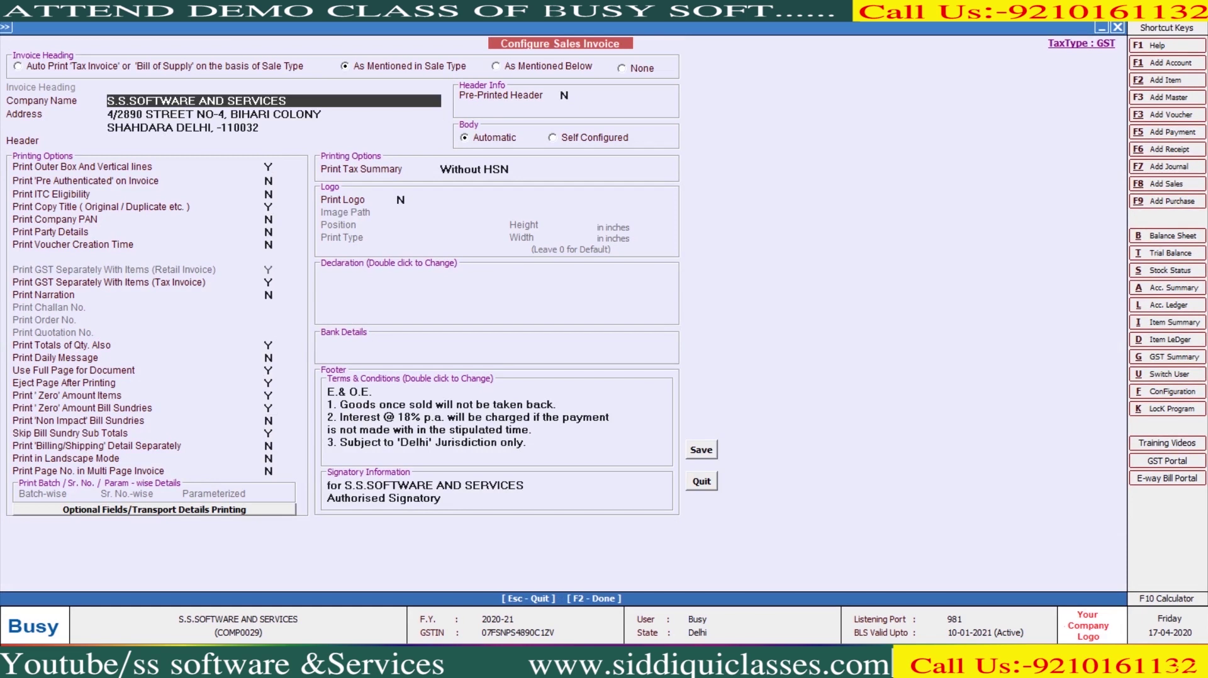
key("Up")
key("Right")
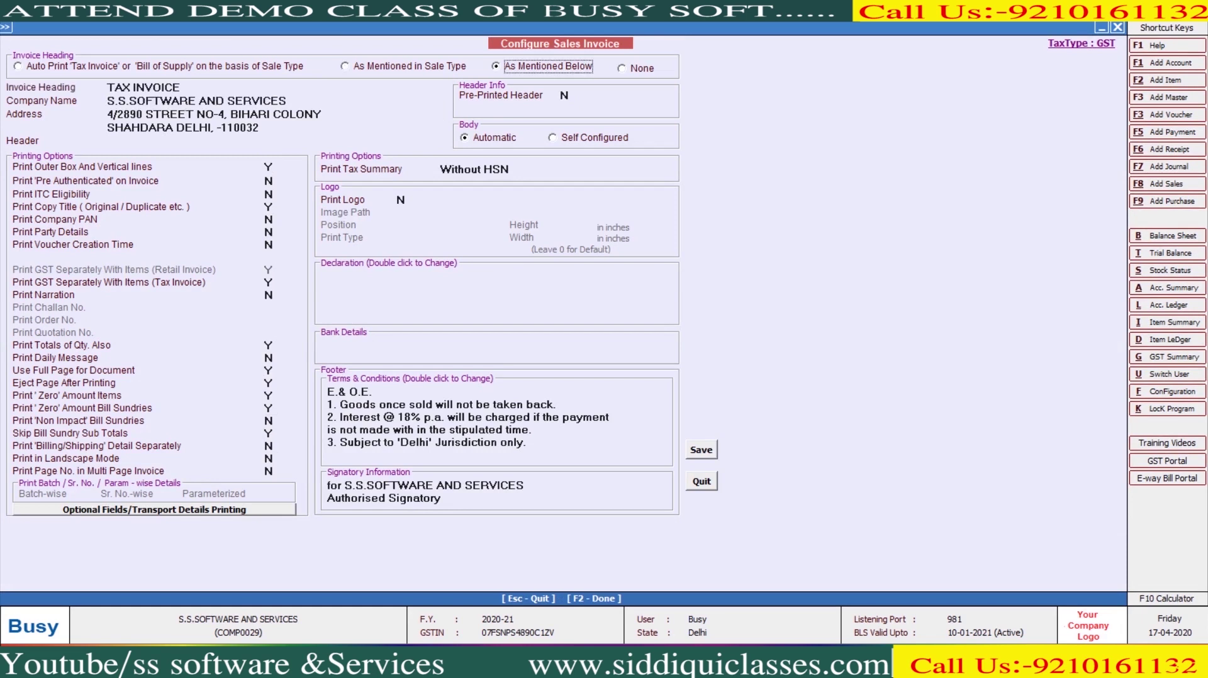
key("Return")
type("CA")
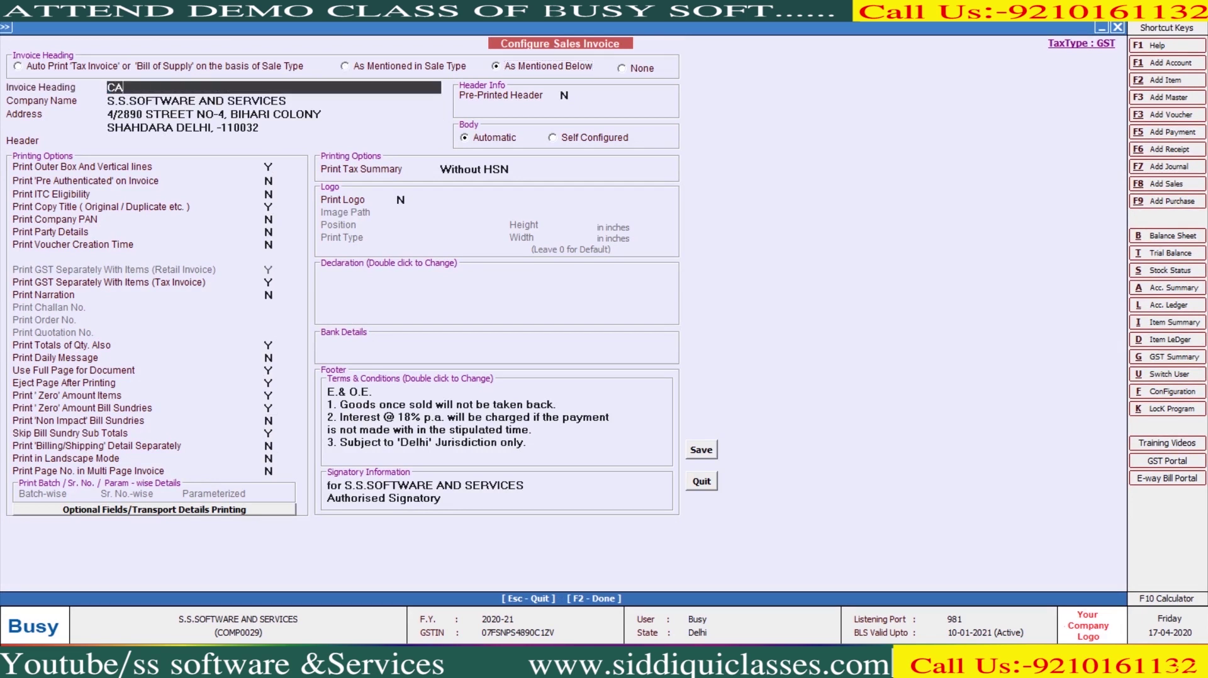
type("SH MEMO/CREDI")
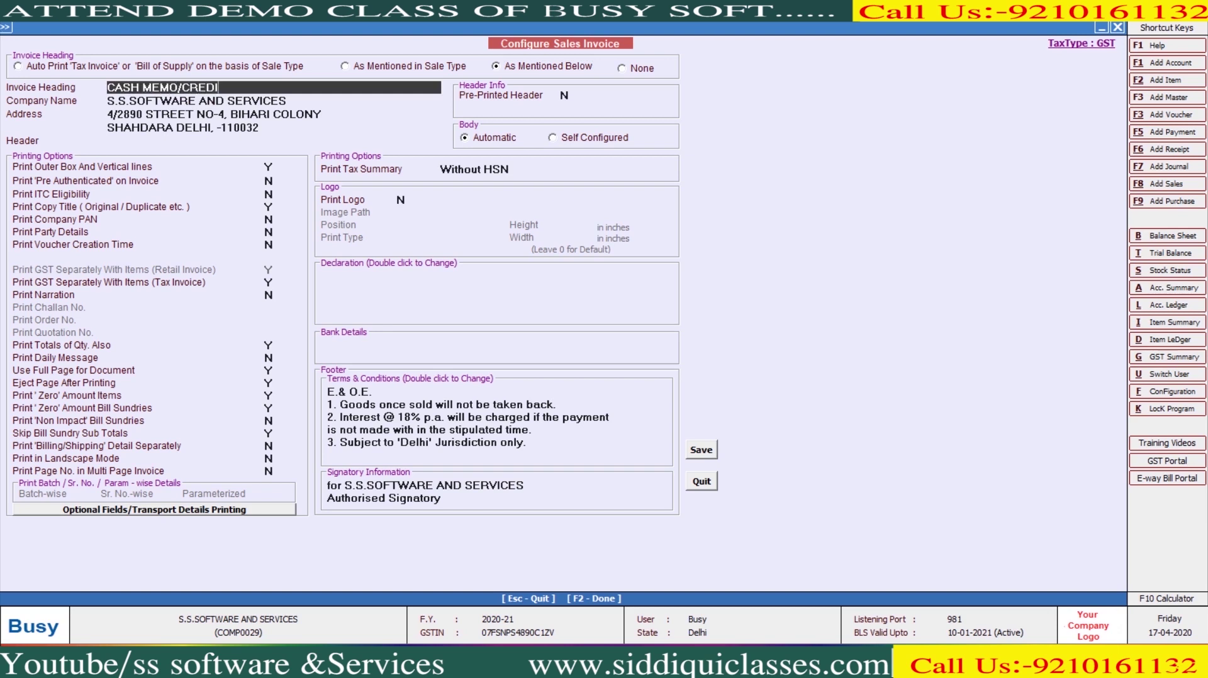
type("T MEMO")
key("Return")
key("F2")
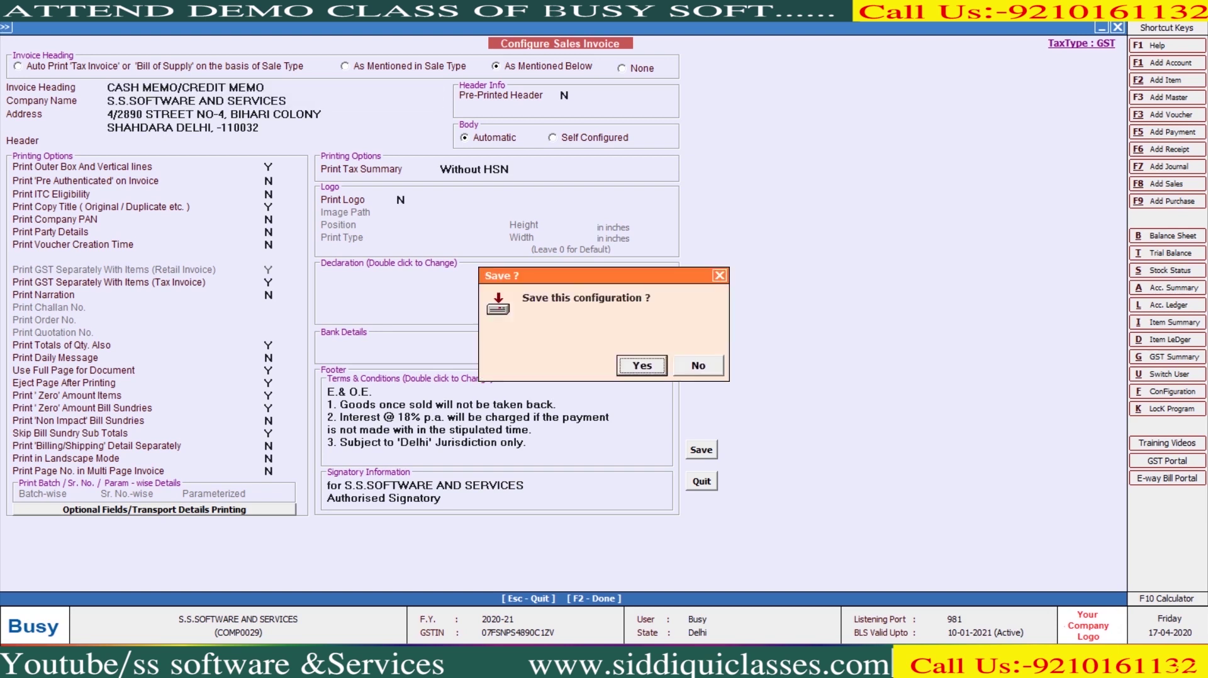
key("Return")
Reopen the GST-series sales voucher, preview its invoice in the STANDARD format to check the custom heading, and close it.
key("Escape")
key("alt+t")
key("Return")
key("Down")
key("Return")
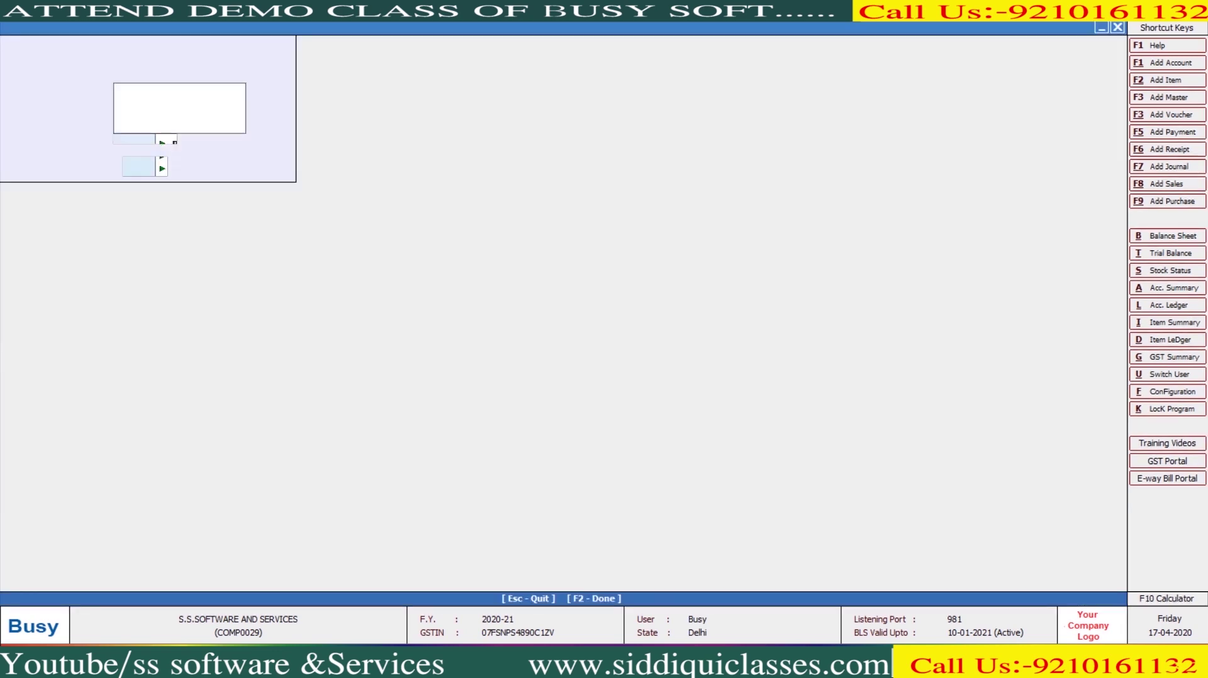
key("Return")
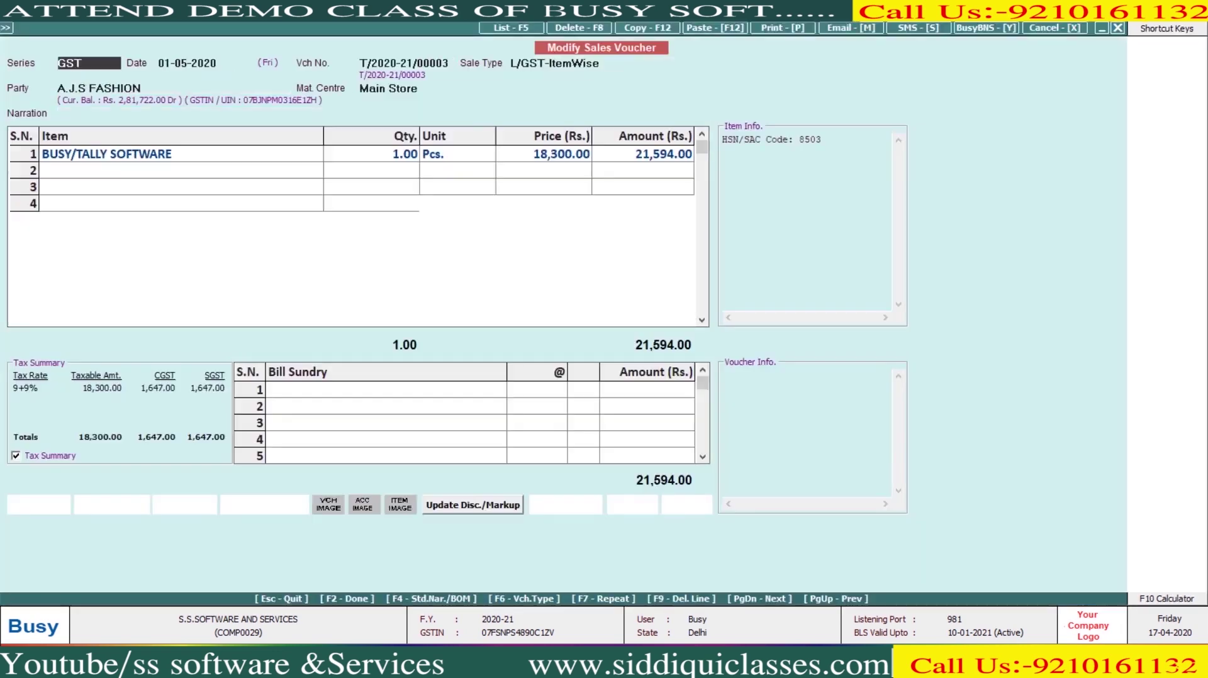
key("alt+p")
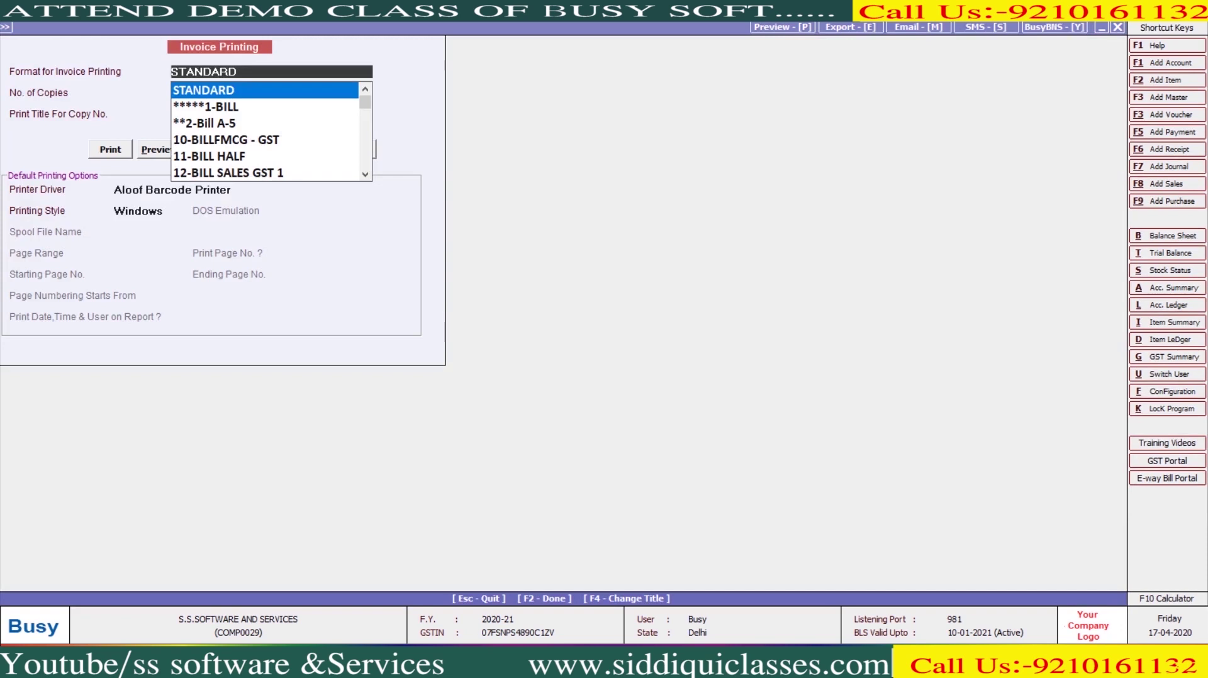
key("Return")
key("F2")
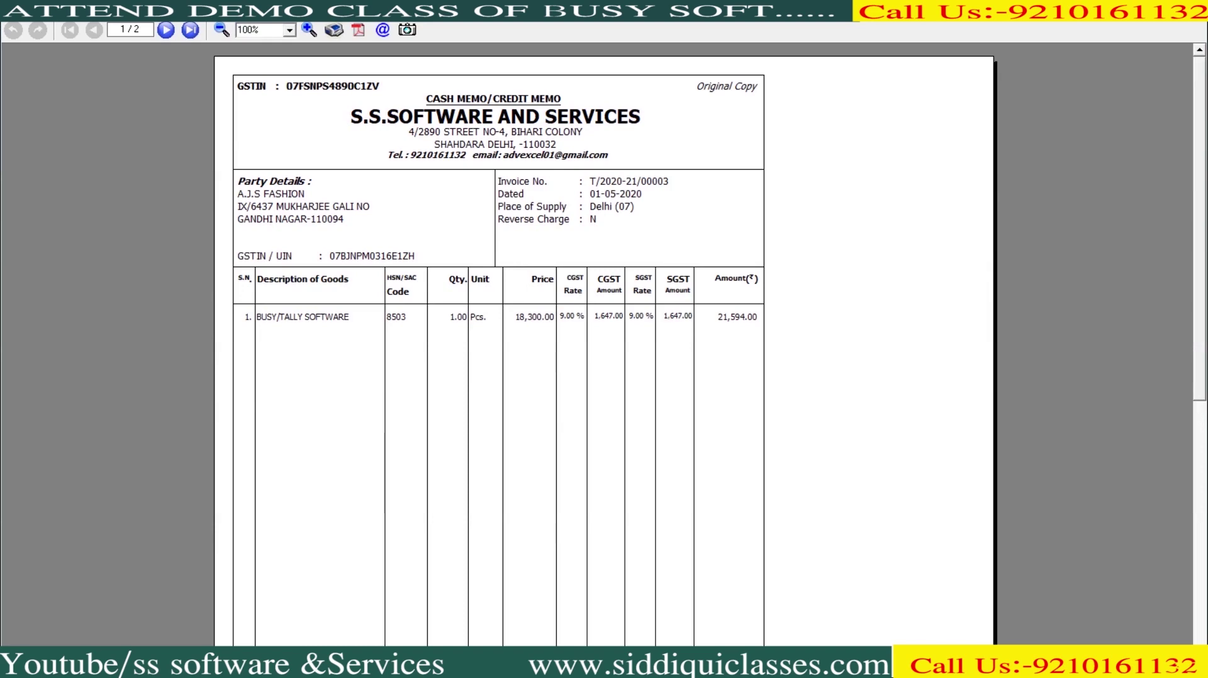
key("Escape")
key("Escape")
key("y")
key("Escape")
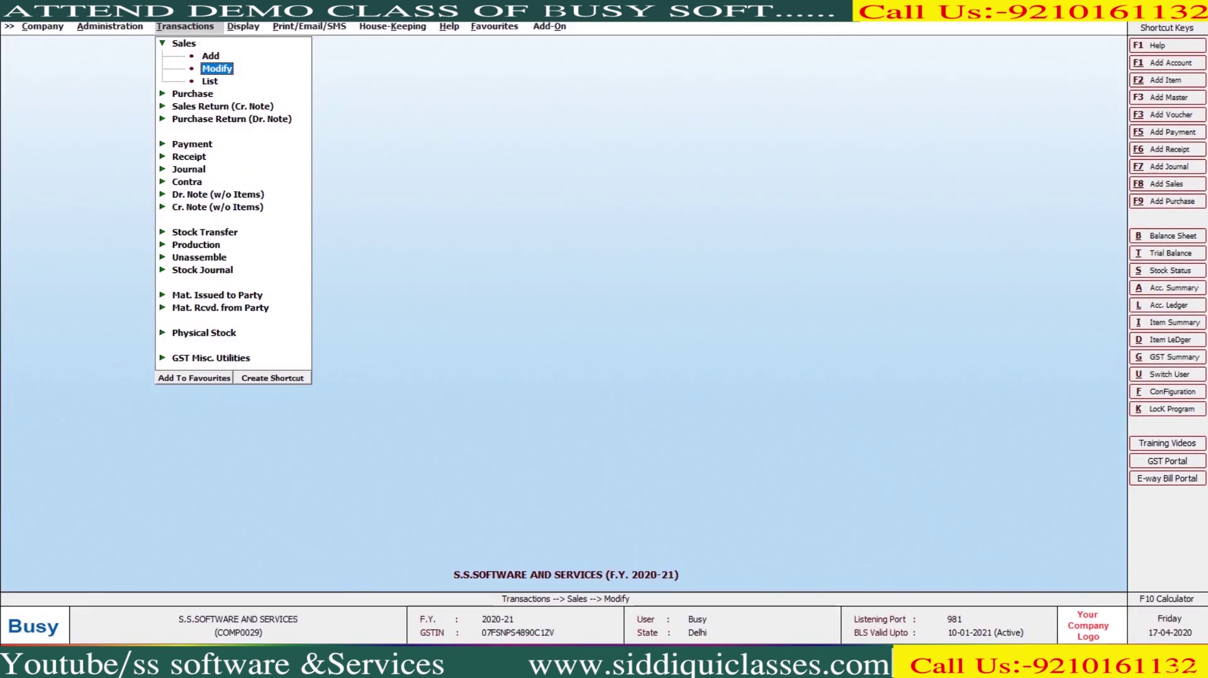
In the Standard Sales Invoice configuration, set the heading to Auto Print 'Tax Invoice' or 'Bill of Supply' on the basis of Sale Type.
key("Left")
key("Return")
key("Return")
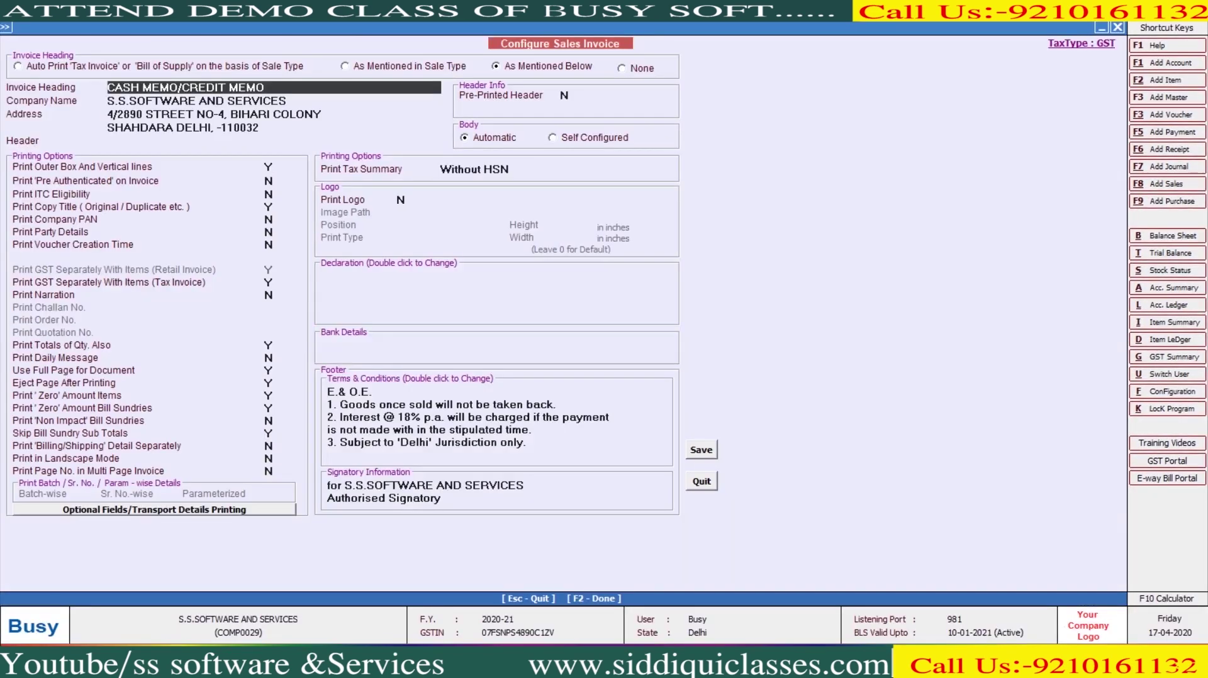
key("Up")
key("Right")
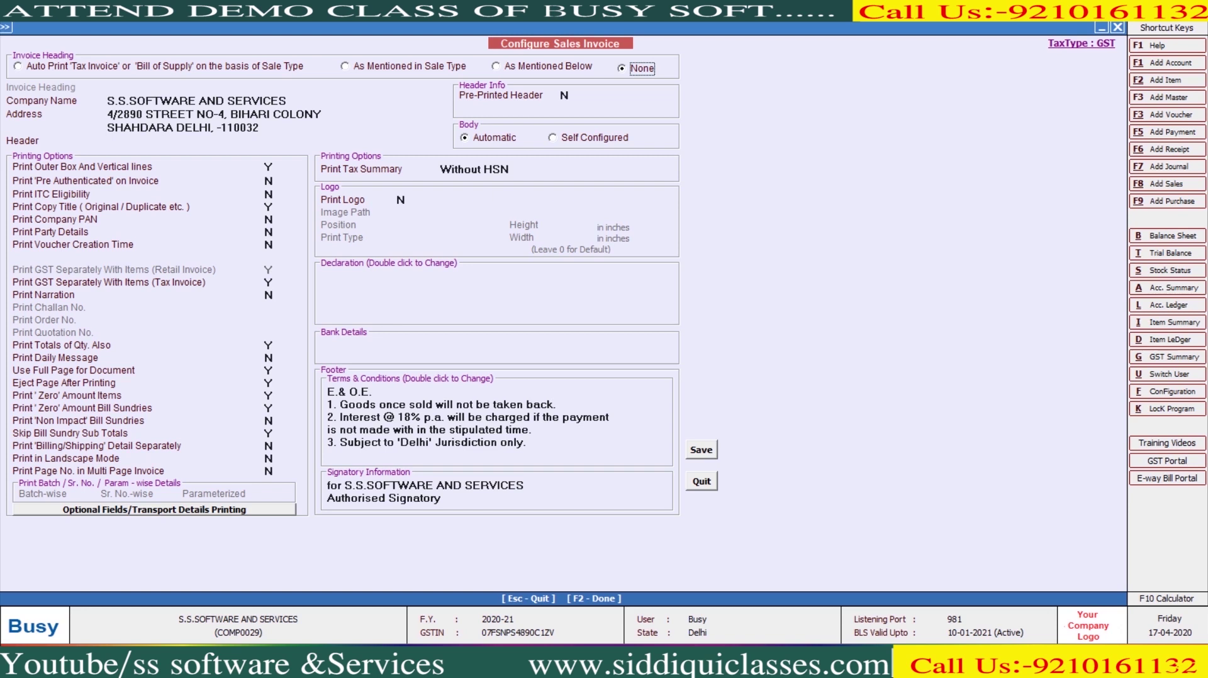
key("Right")
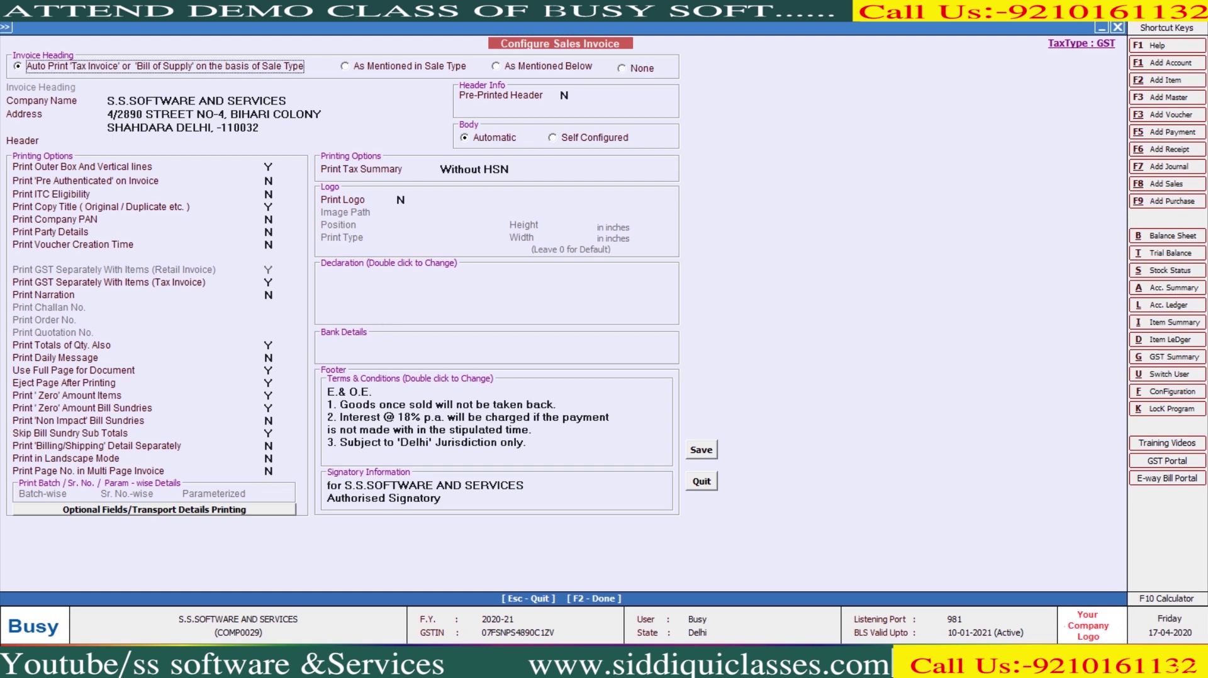
key("Return")
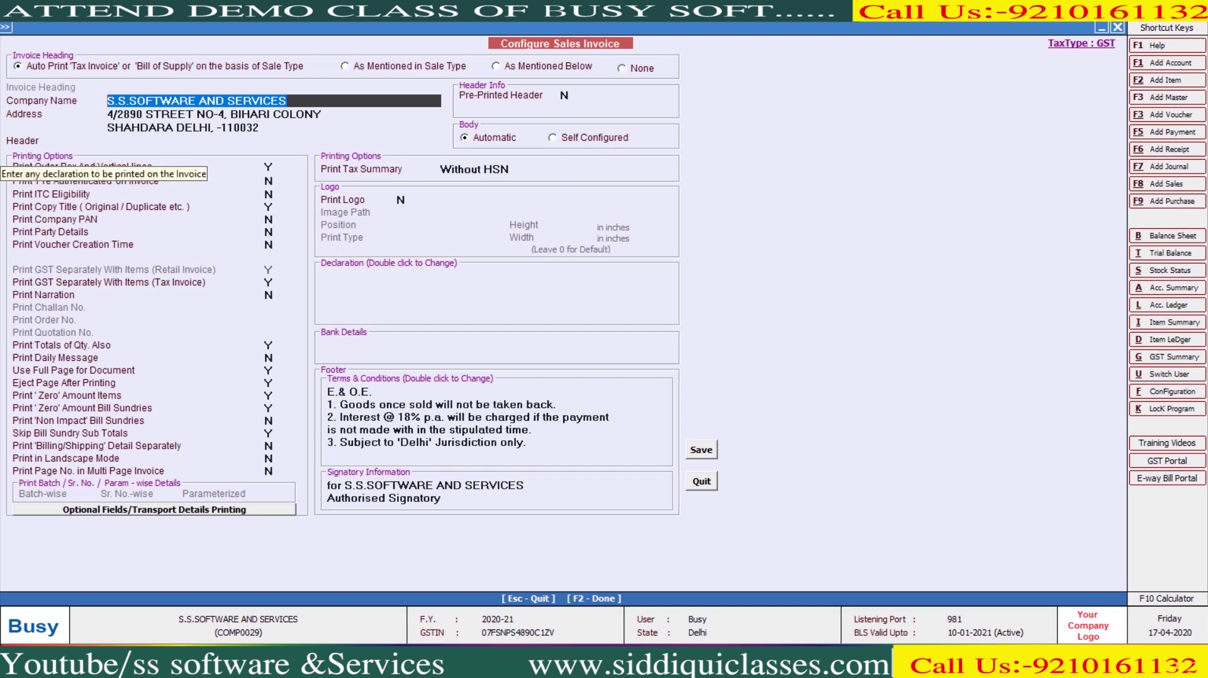
Set the invoice Header line to "ALL KIND OF SOFTWARE (BUSY TALLY,MARG Webtel Etc)" and save the configuration.
key("Return")
type("ALL KIND")
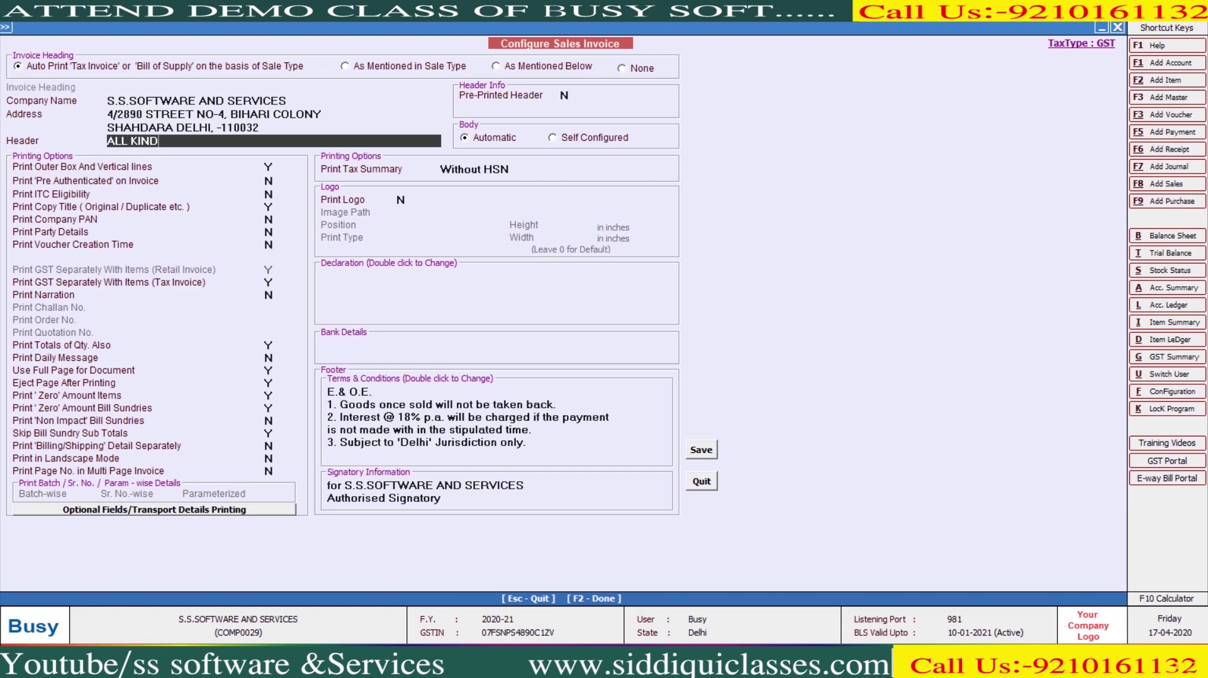
type(" OF SOFTWARE (BUSY TALLY,MARG")
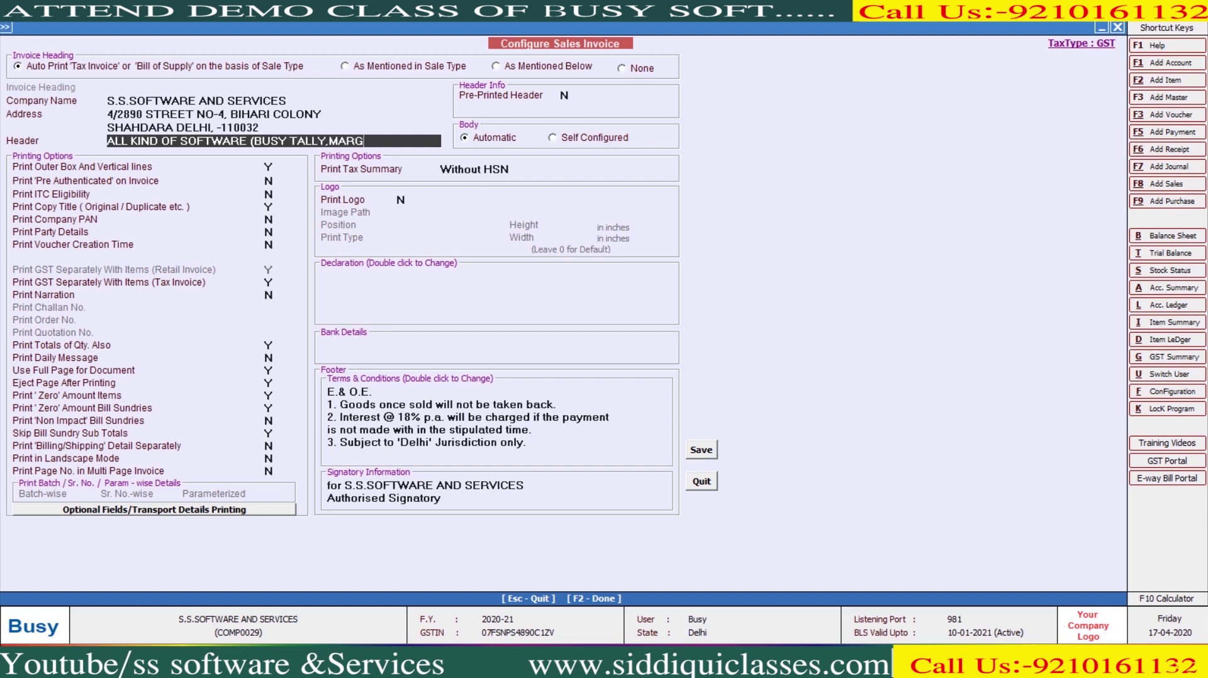
type(" Webtel Etc)")
key("Return")
key("F2")
key("Return")
key("Escape")
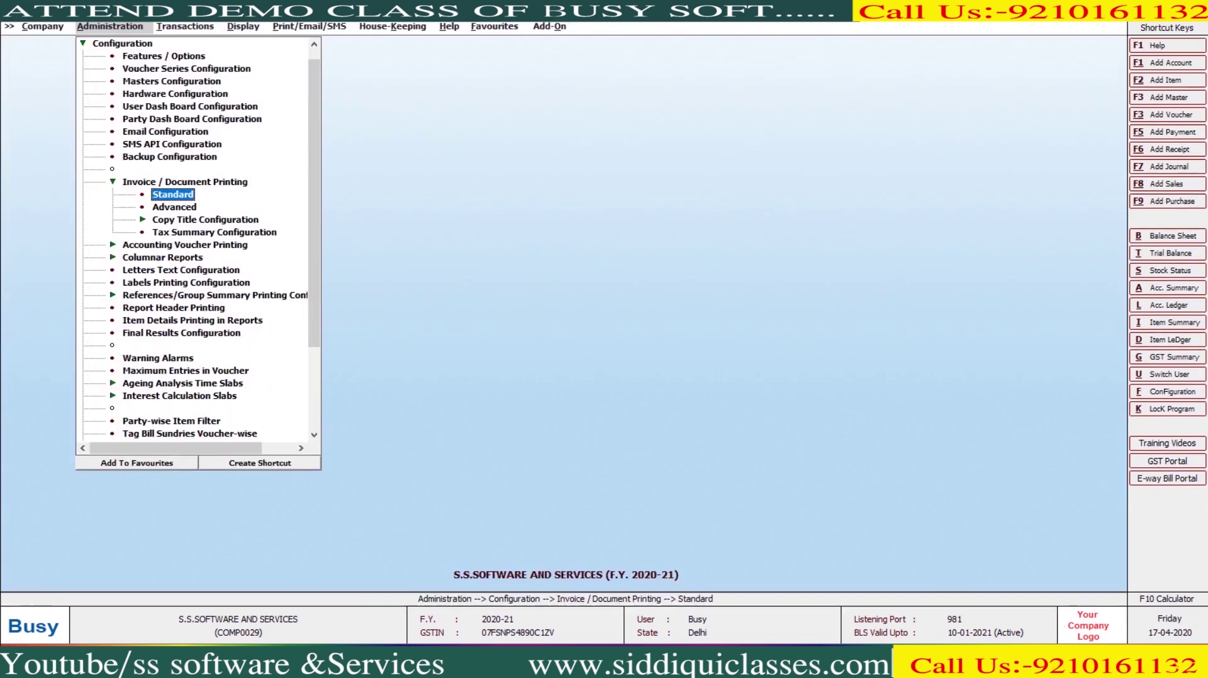
Preview the GST-series sales voucher's invoice in the STANDARD format to check the heading and header line, and close the voucher.
key("Right")
key("Return")
key("Return")
key("Return")
key("alt+p")
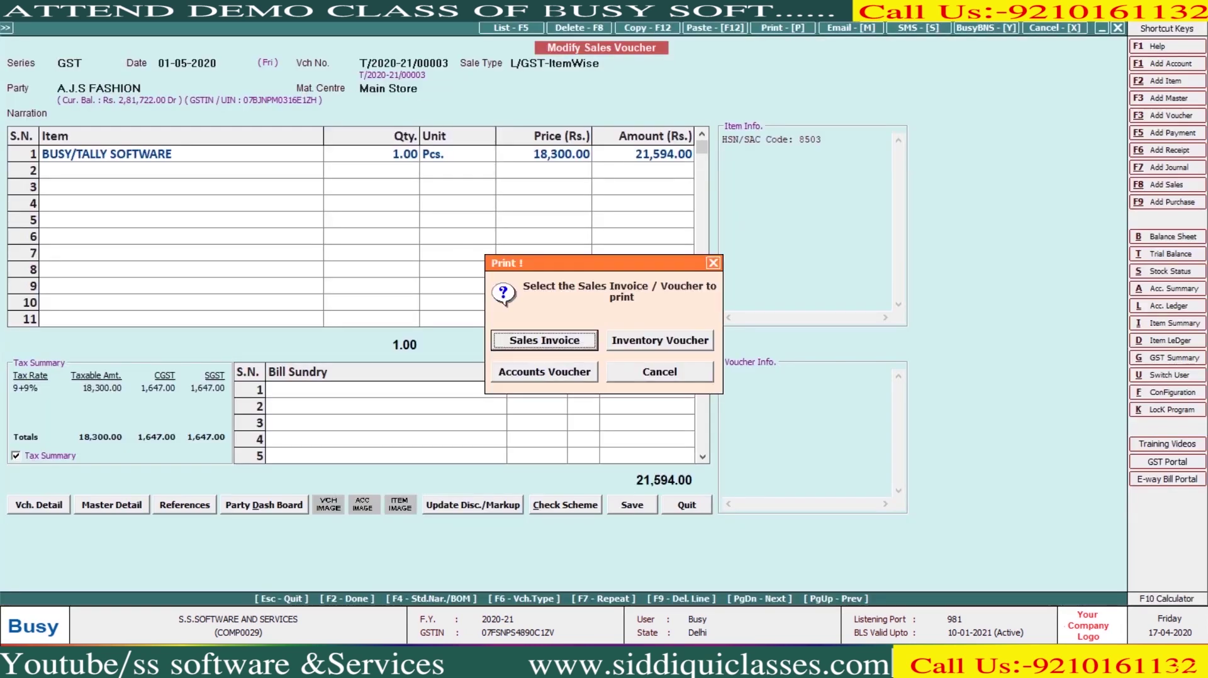
key("Escape")
key("alt+p")
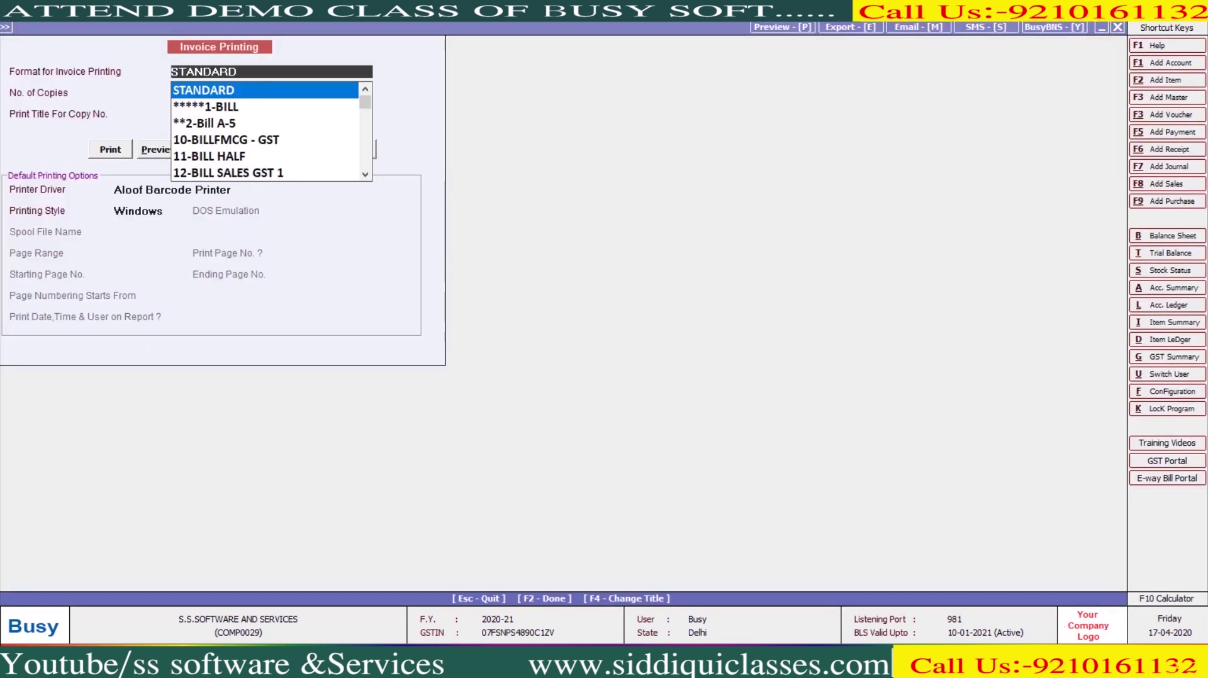
key("Return")
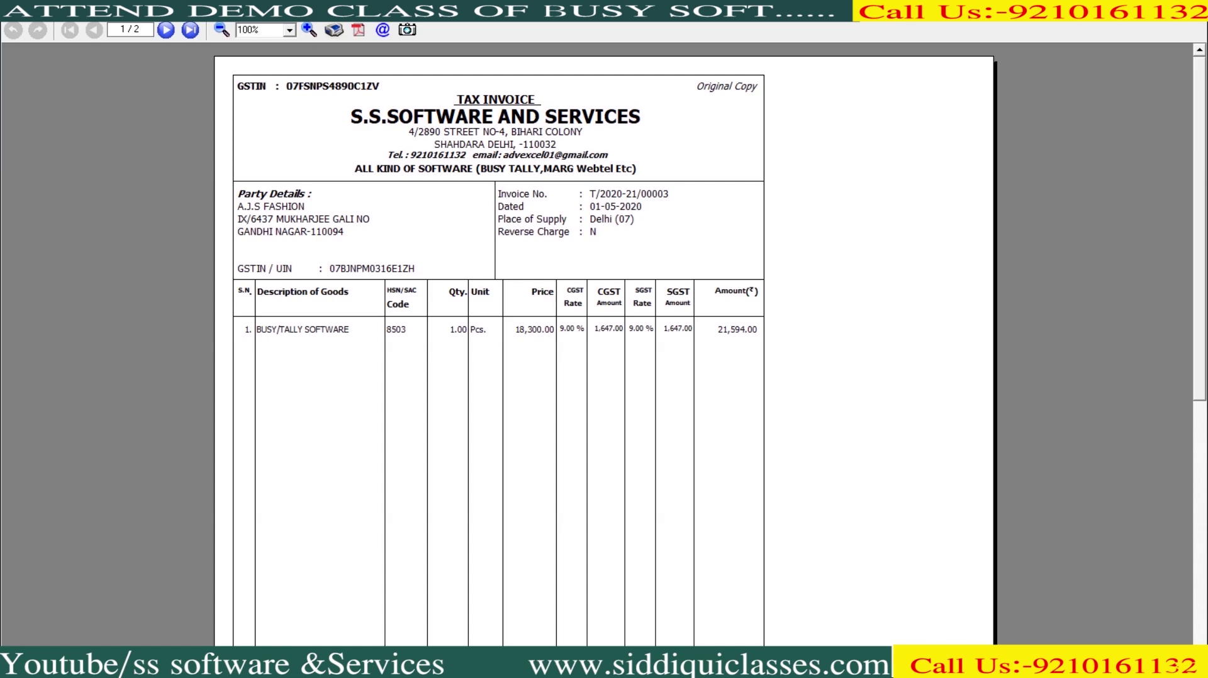
key("Escape")
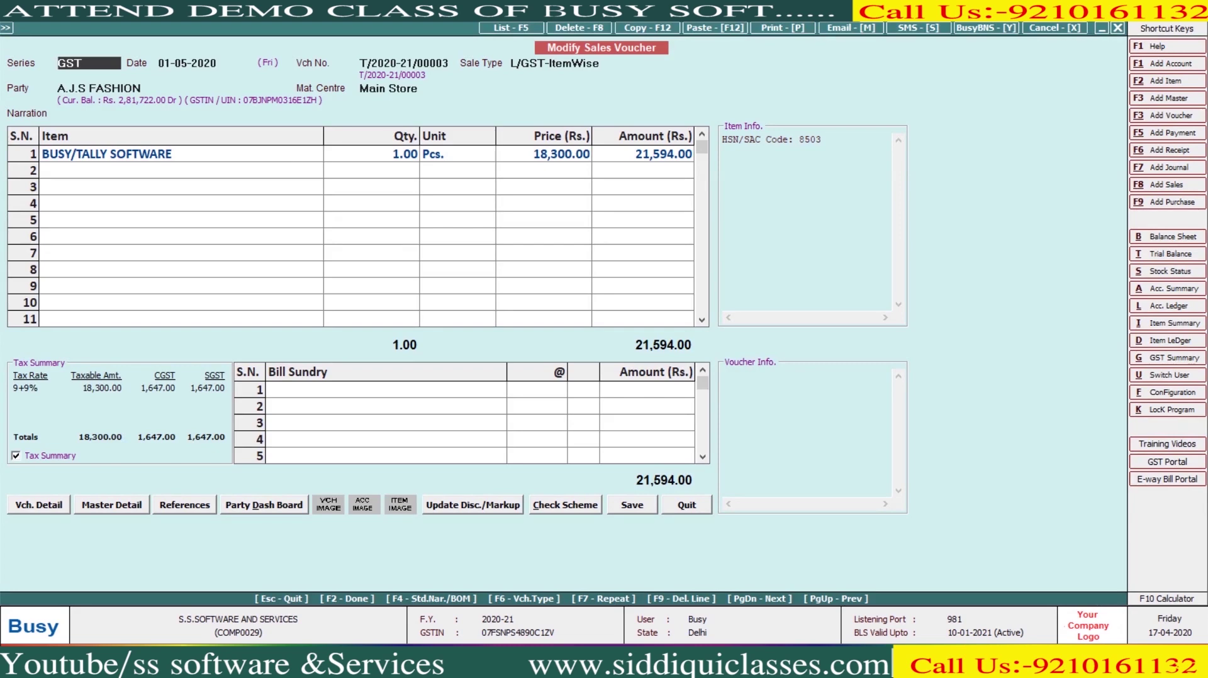
key("Escape")
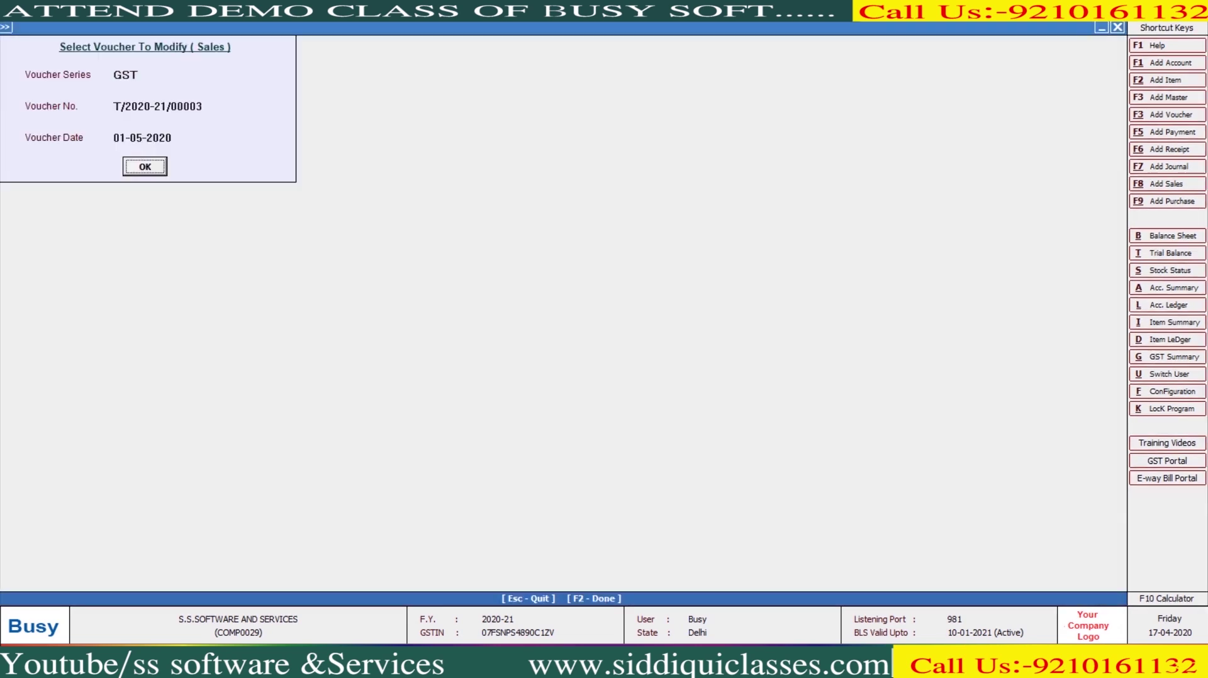
key("Escape")
Set Print Outer Box And Vertical lines to N in the Standard Sales Invoice configuration and save it.
key("Return")
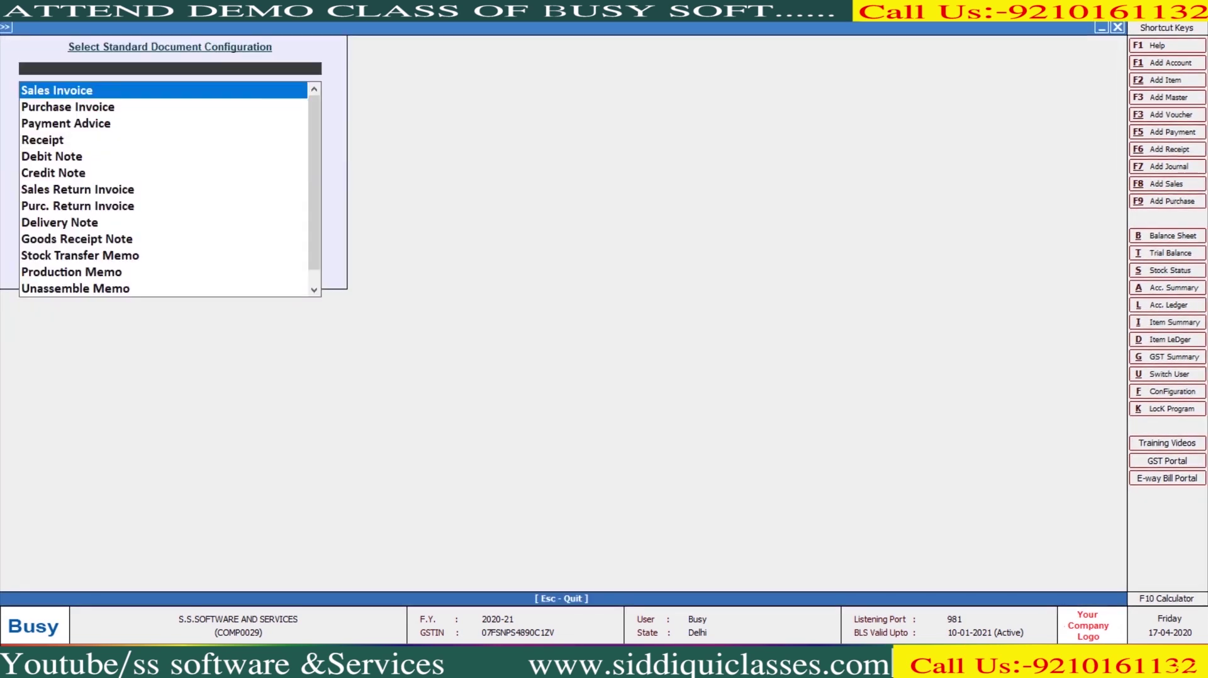
key("Return")
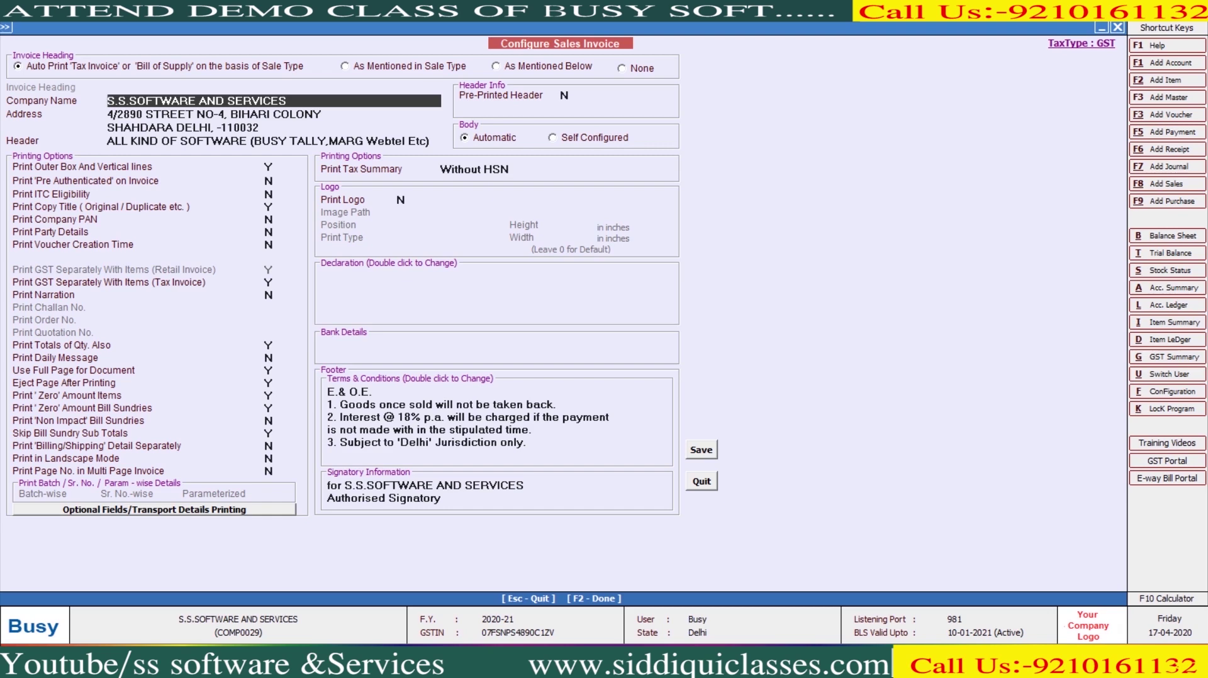
left_click(269, 166)
type("N")
key("F2")
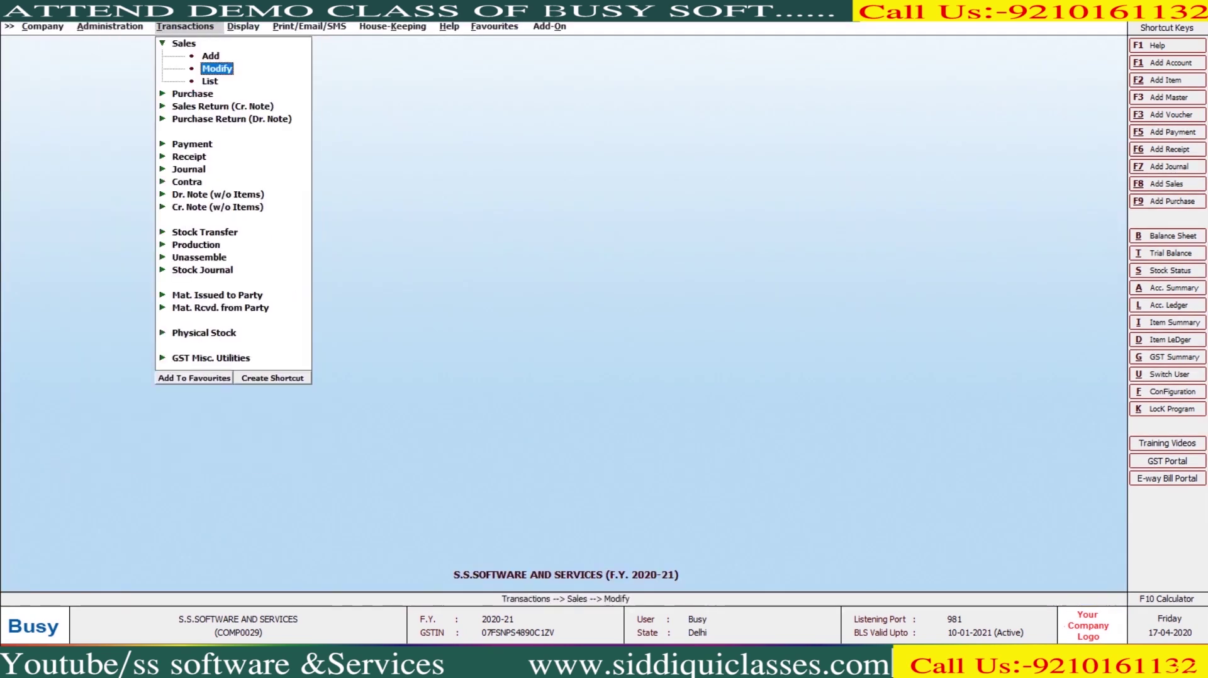
Preview the GST-series sales voucher's invoice to check its layout without the outer box and vertical lines, and close it.
key("Return")
key("Return")
key("Return")
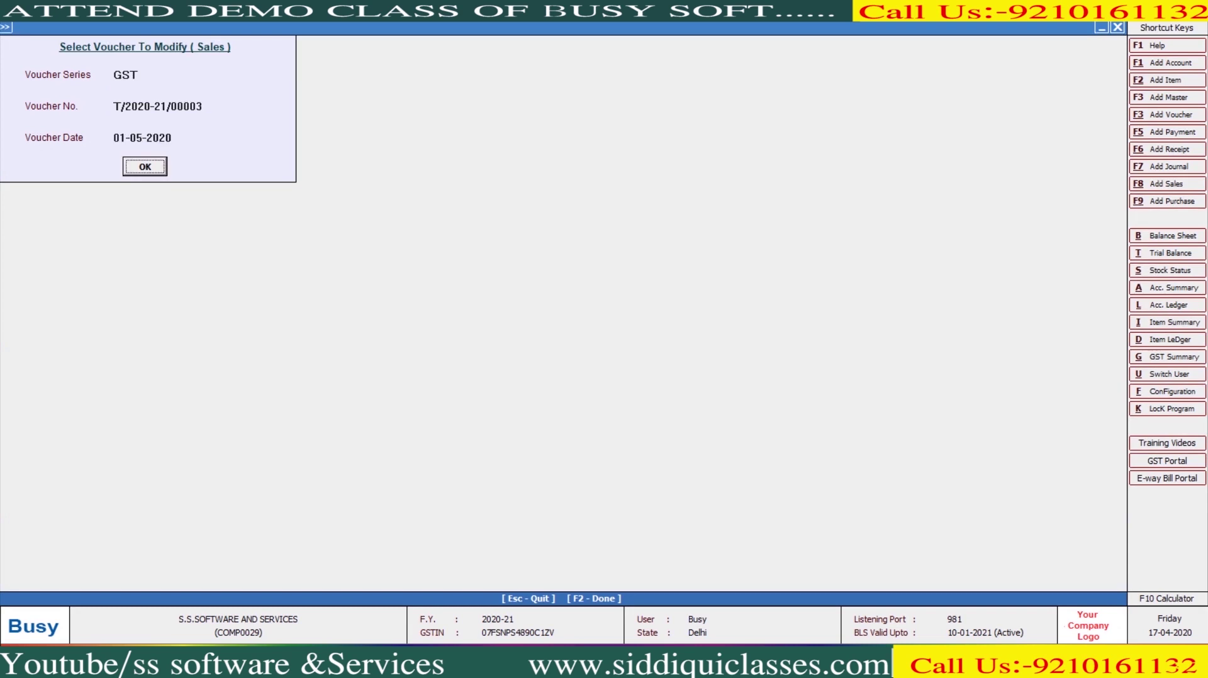
key("Return")
key("alt+p")
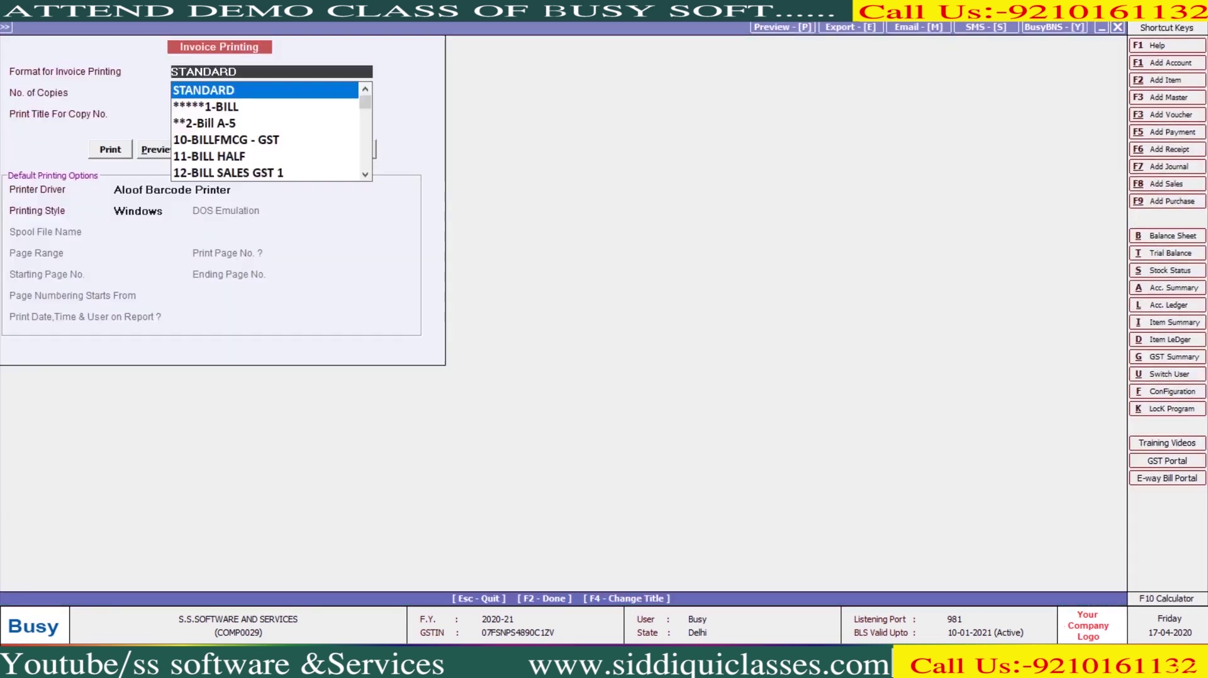
key("F2")
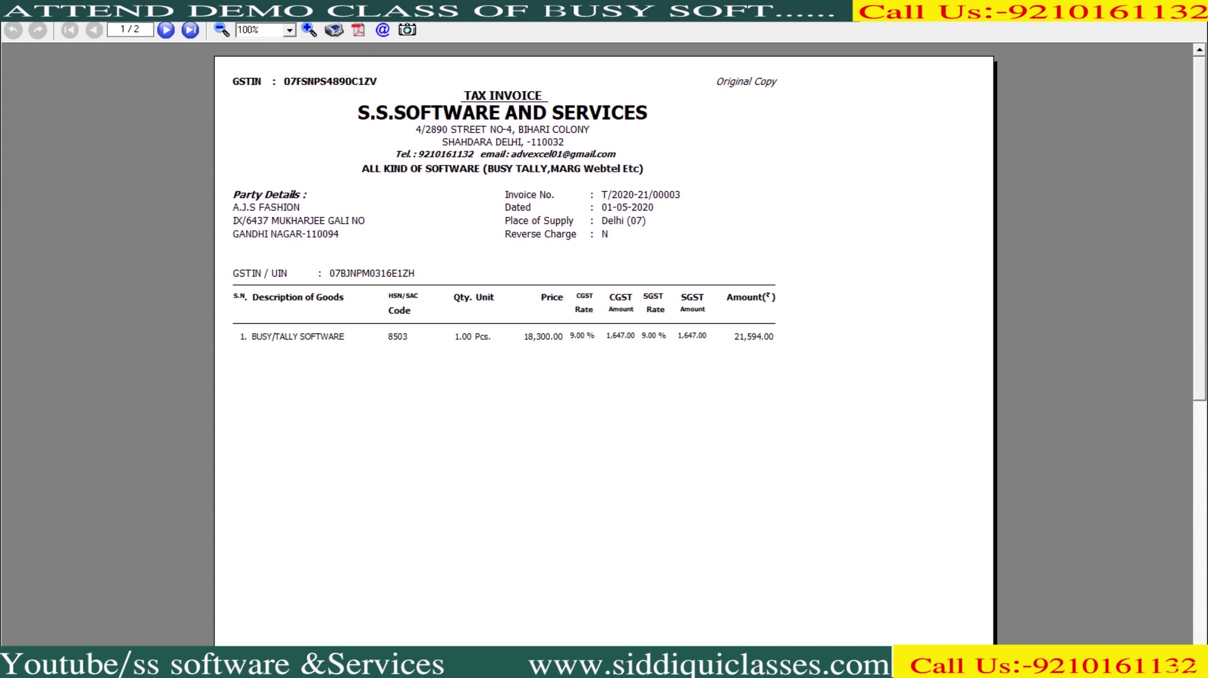
key("Escape")
key("Escape")
key("Return")
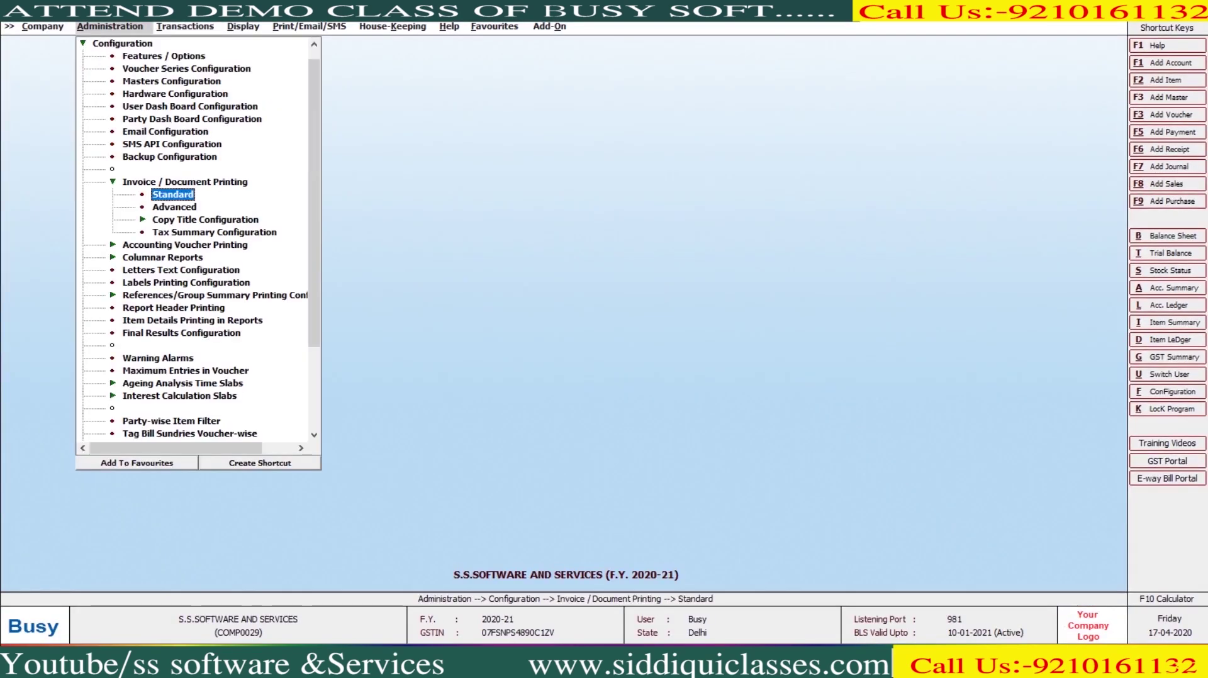
Set Print Outer Box And Vertical lines and Print 'Pre Authenticated' on Invoice to Y in the Sales Invoice configuration and save it.
key("Return")
key("Return")
key("Return")
key("Return")
key("Return")
key("Return")
key("Return")
type("Y")
key("Return")
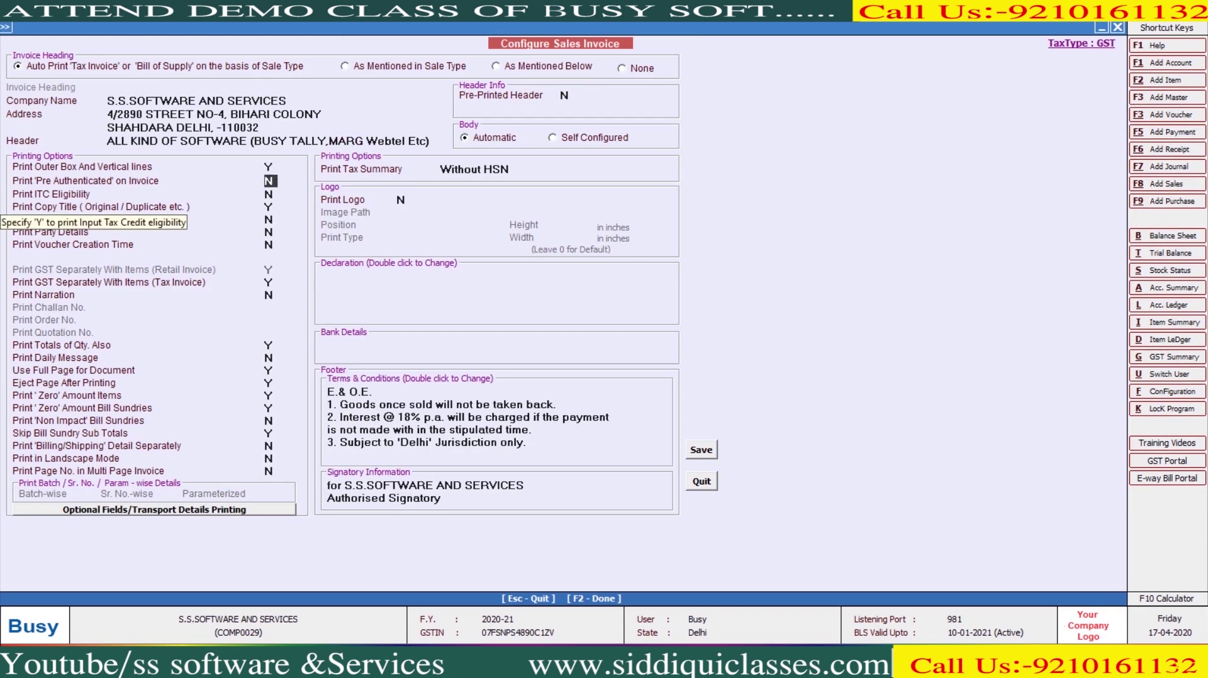
key("F2")
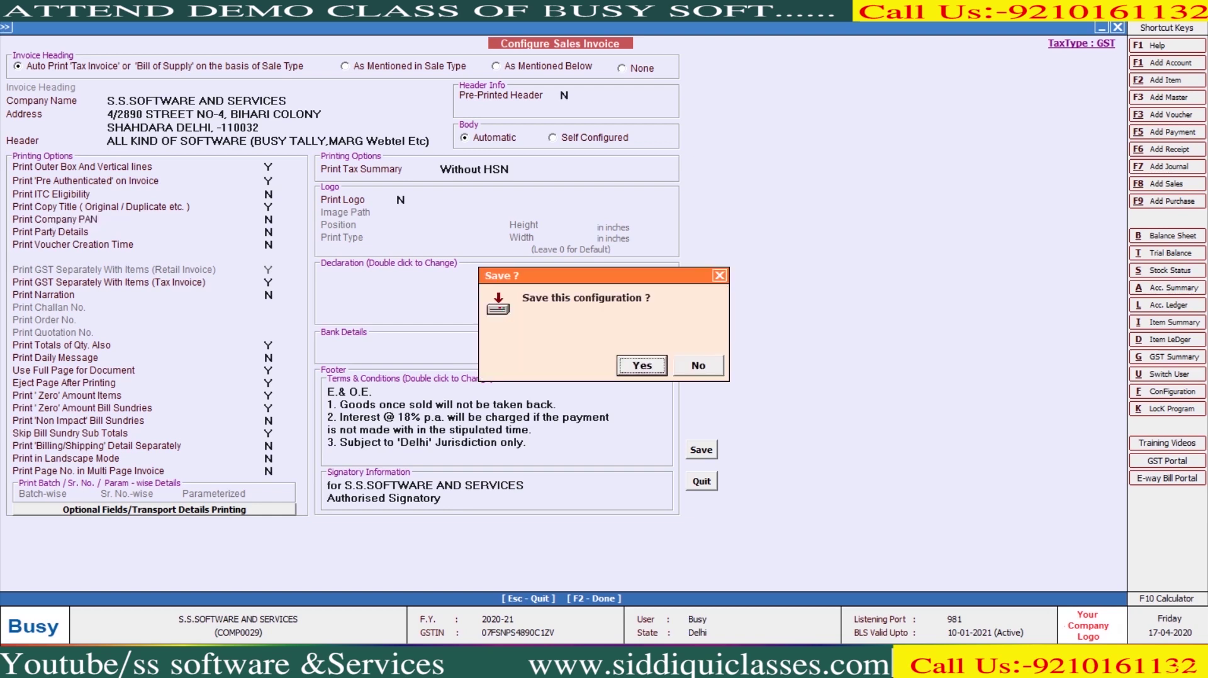
key("Return")
key("Escape")
Open the GST-series sales voucher dated 01-05-2020 for modification and bring up its sales invoice printing settings.
key("alt+t")
key("Return")
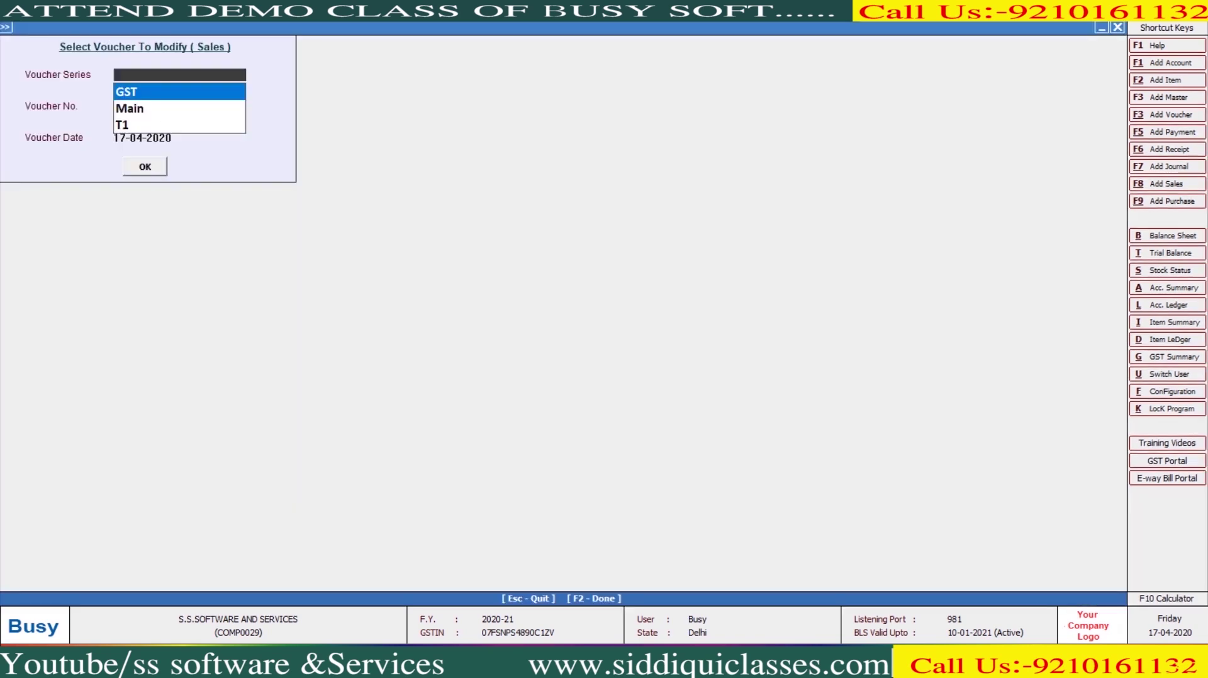
key("Return")
key("Return")
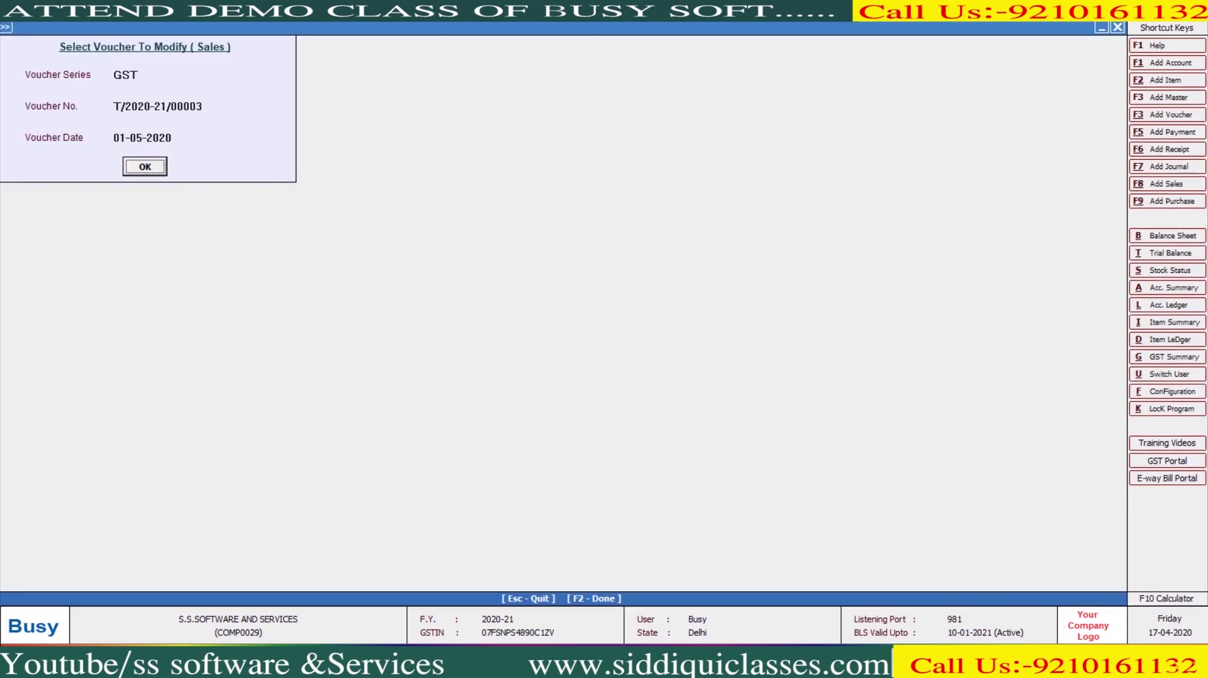
key("Return")
key("alt+p")
key("Escape")
key("alt+p")
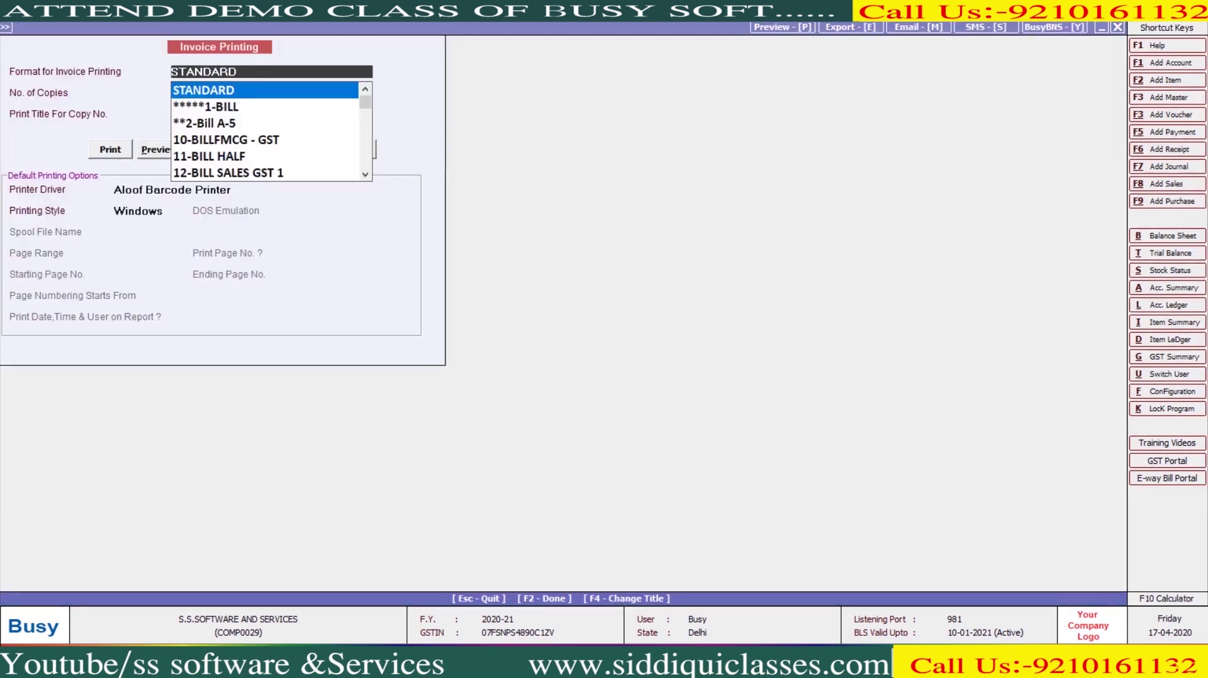
Preview the invoice in the STANDARD format to check the Pre Authenticated block, and close the voucher.
key("Return")
key("Return")
key("Right")
key("Return")
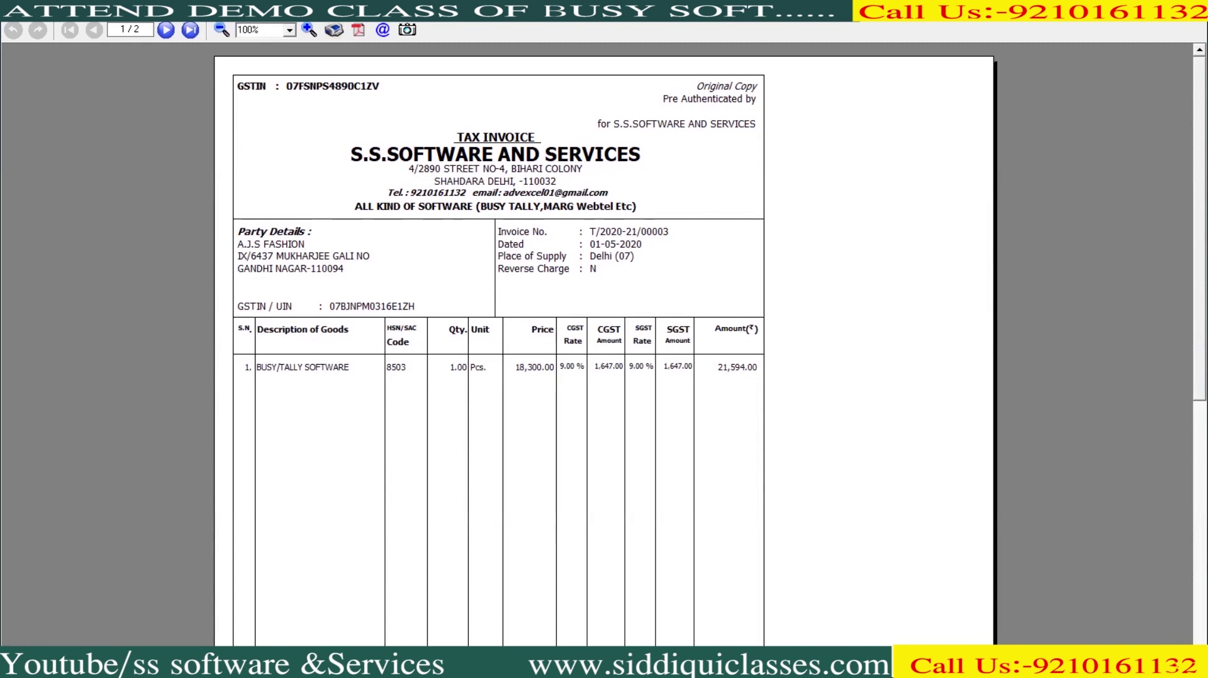
scroll(604, 352, "down", 5)
scroll(604, 352, "up", 5)
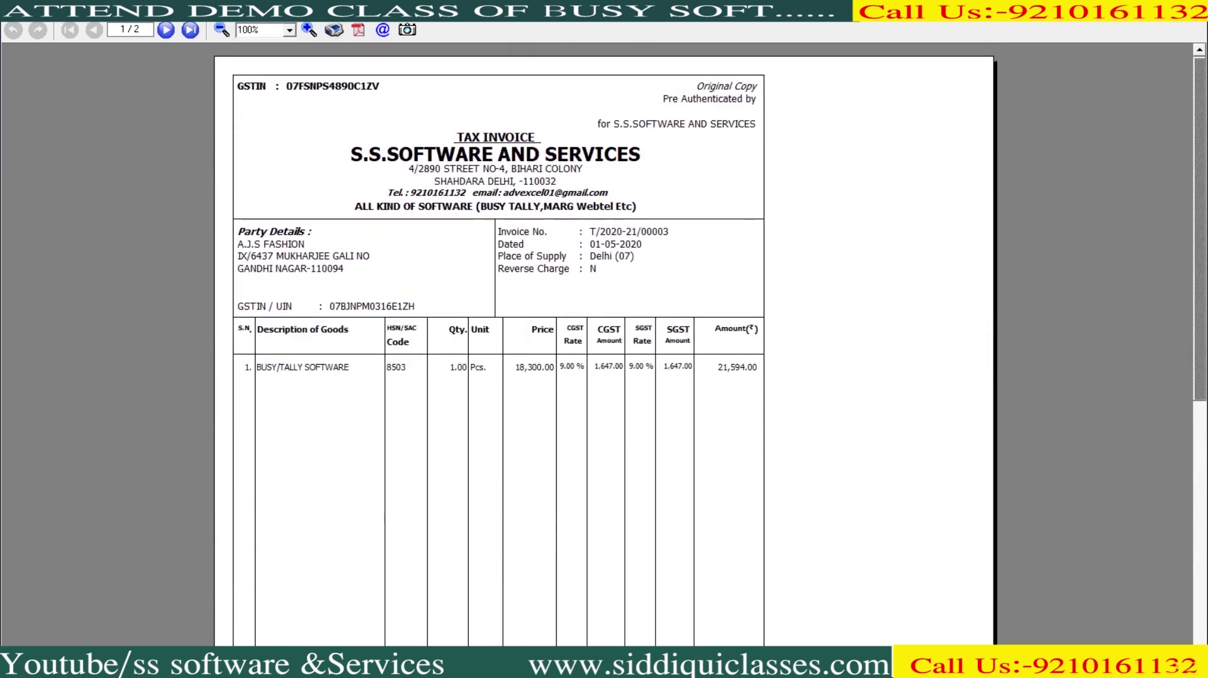
key("Escape")
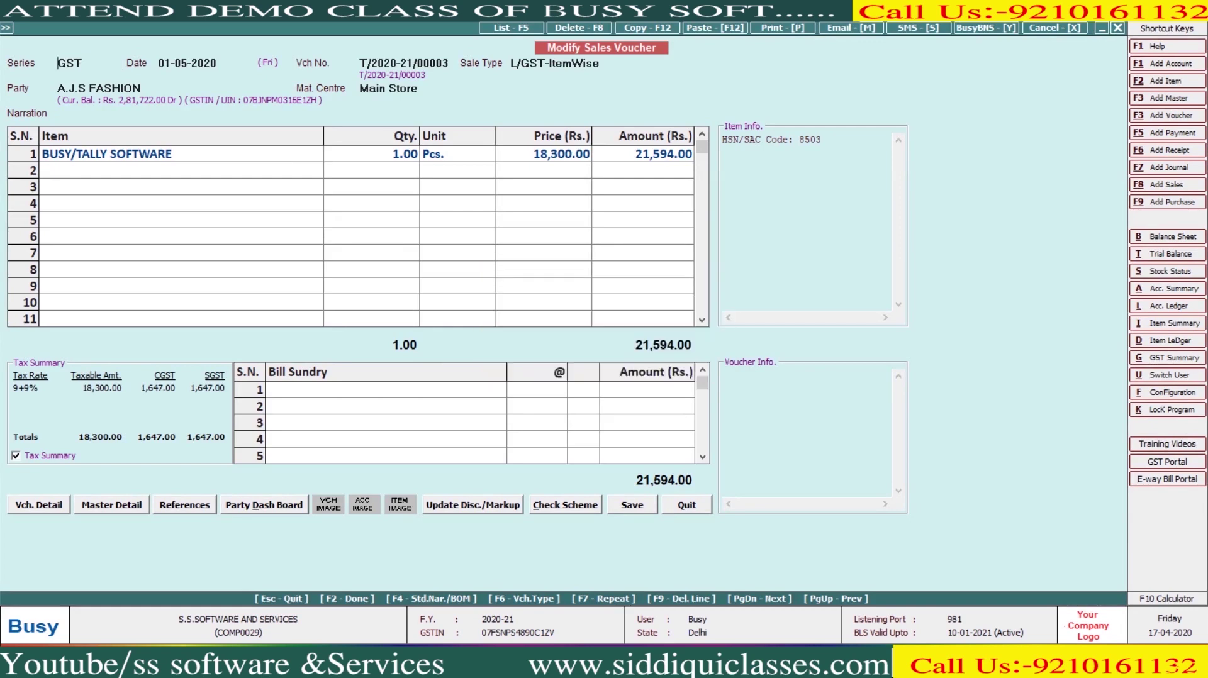
key("Escape")
Set Print 'Pre Authenticated' on Invoice to N and Print ITC Eligibility to Y in the Standard Sales Invoice configuration and save it.
key("alt+f")
key("Return")
key("Return")
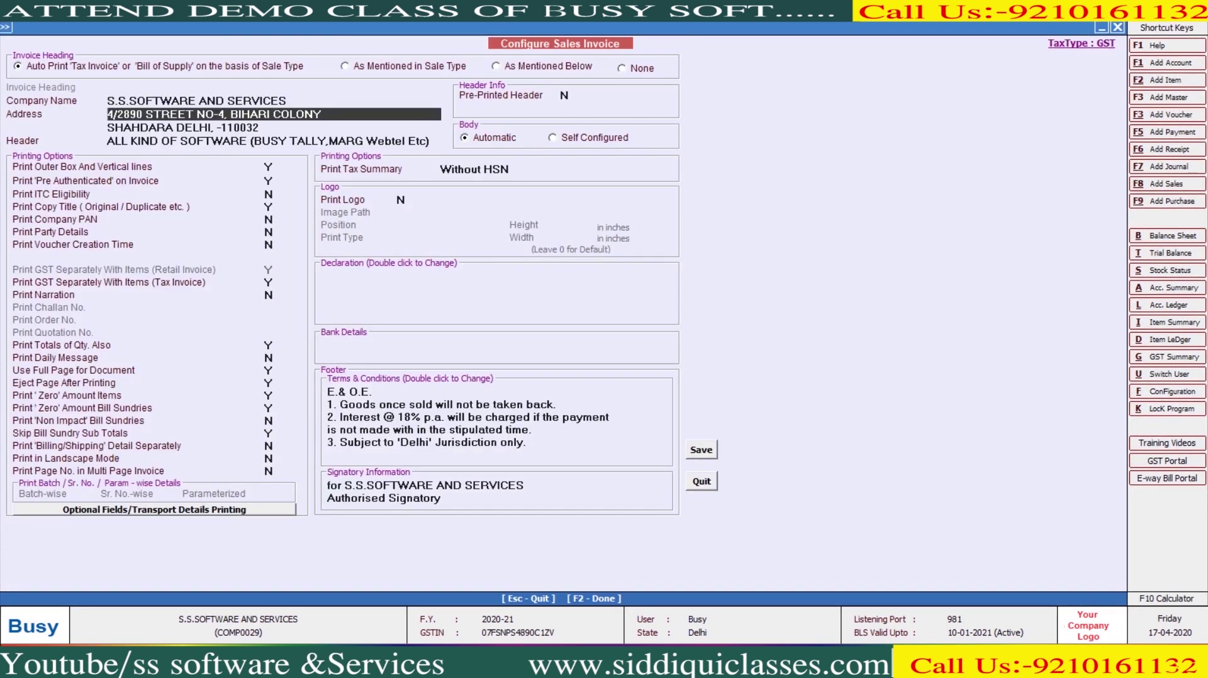
key("Return")
key("Return")
key("Return")
key("Return")
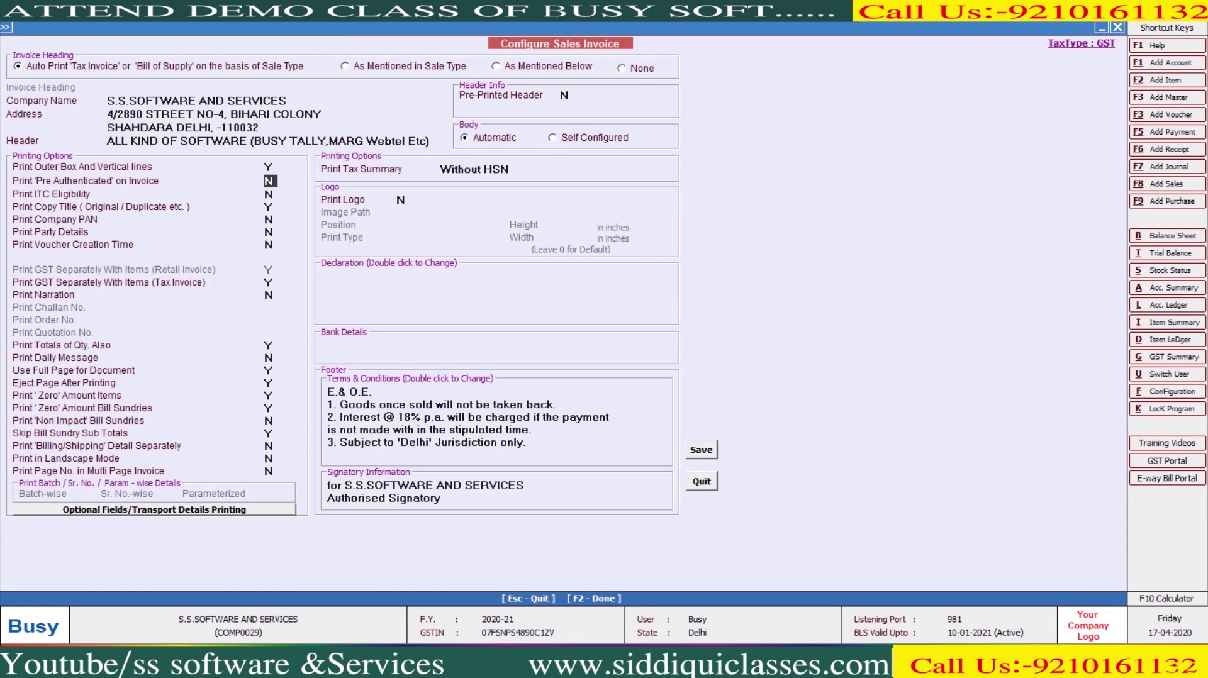
key("Return")
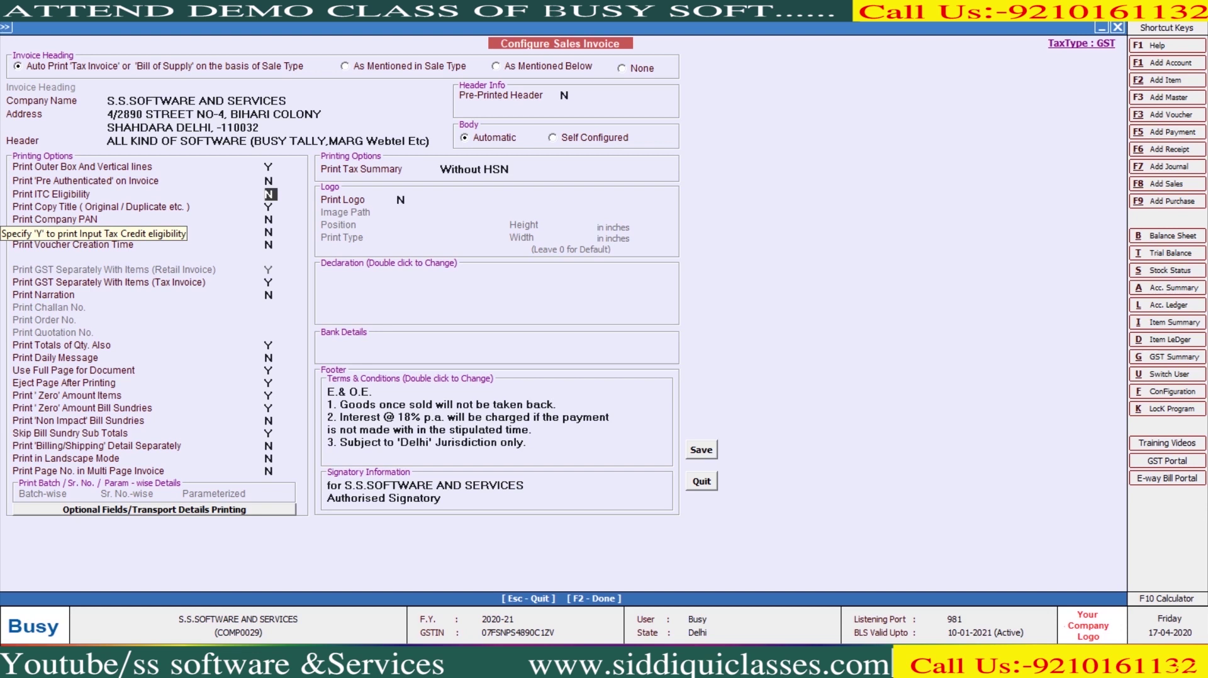
type("Y")
key("F2")
key("Return")
key("Escape")
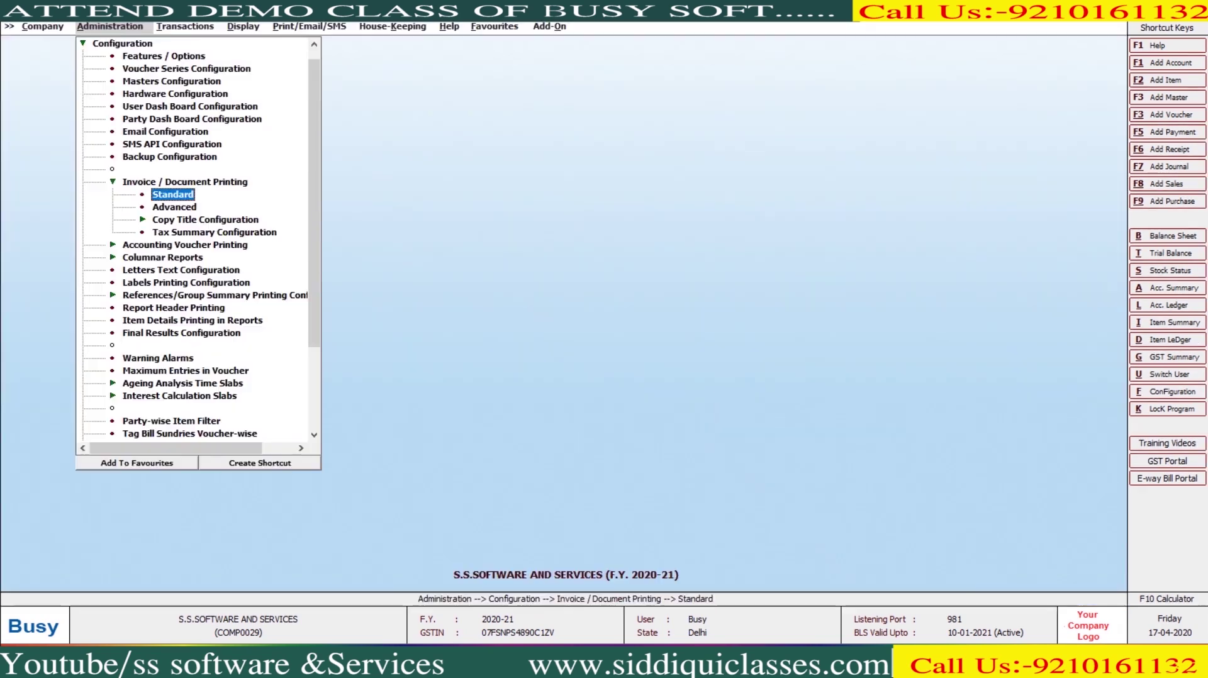
Reopen the GST-series sales voucher and bring up its sales invoice printing to check the ITC eligibility setting.
key("Right")
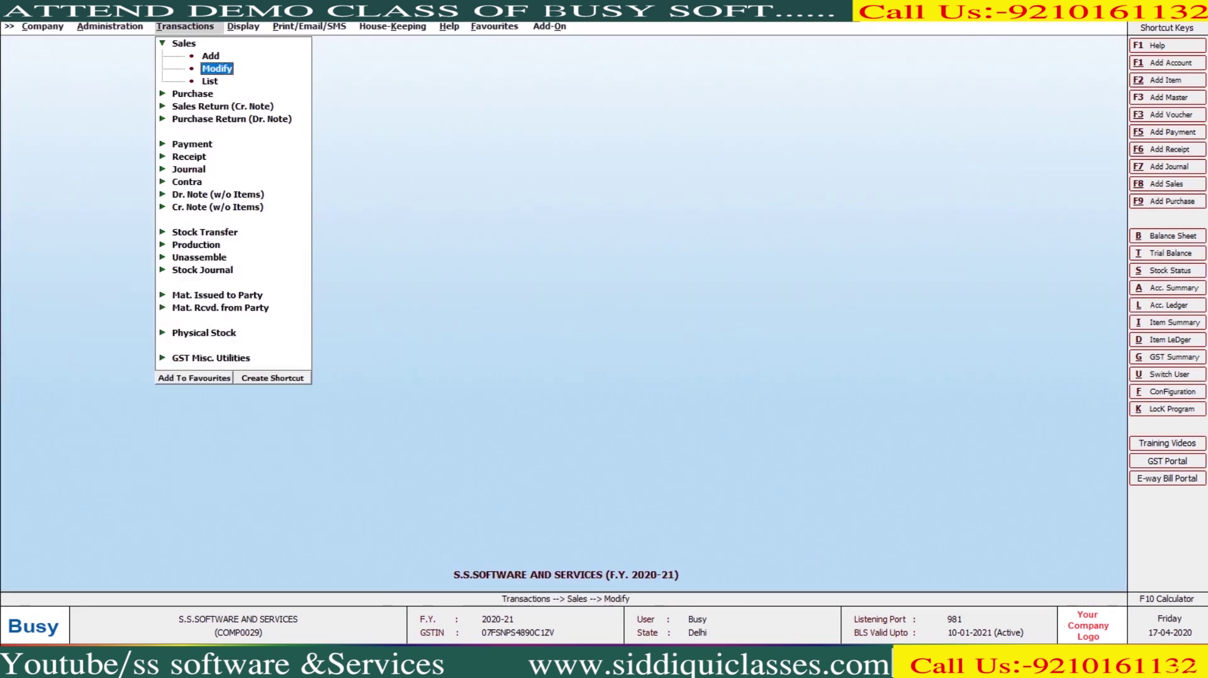
key("Return")
key("Return")
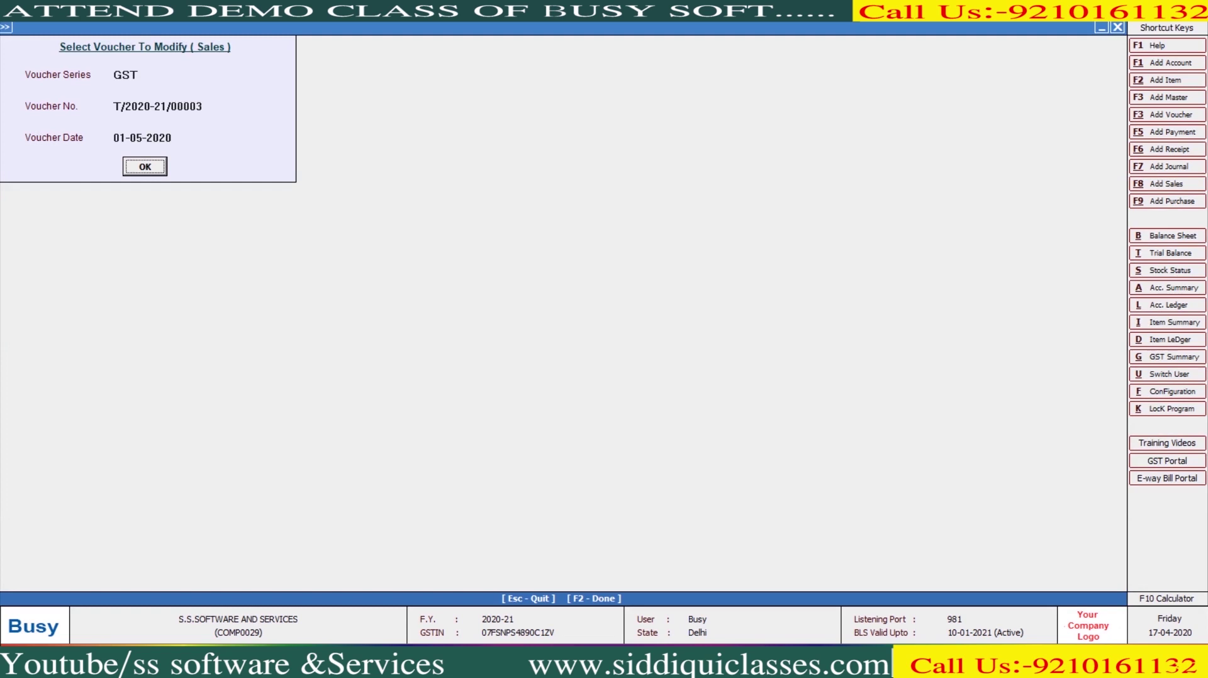
key("Return")
key("alt+p")
key("Escape")
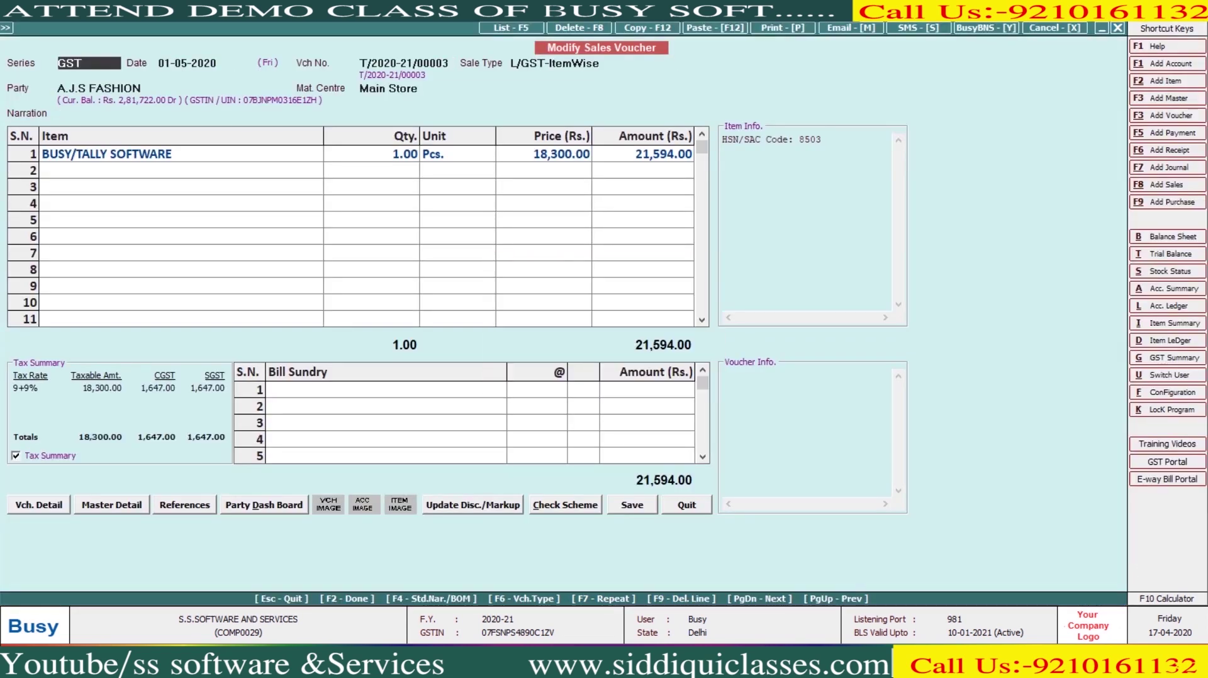
key("alt+p")
key("Return")
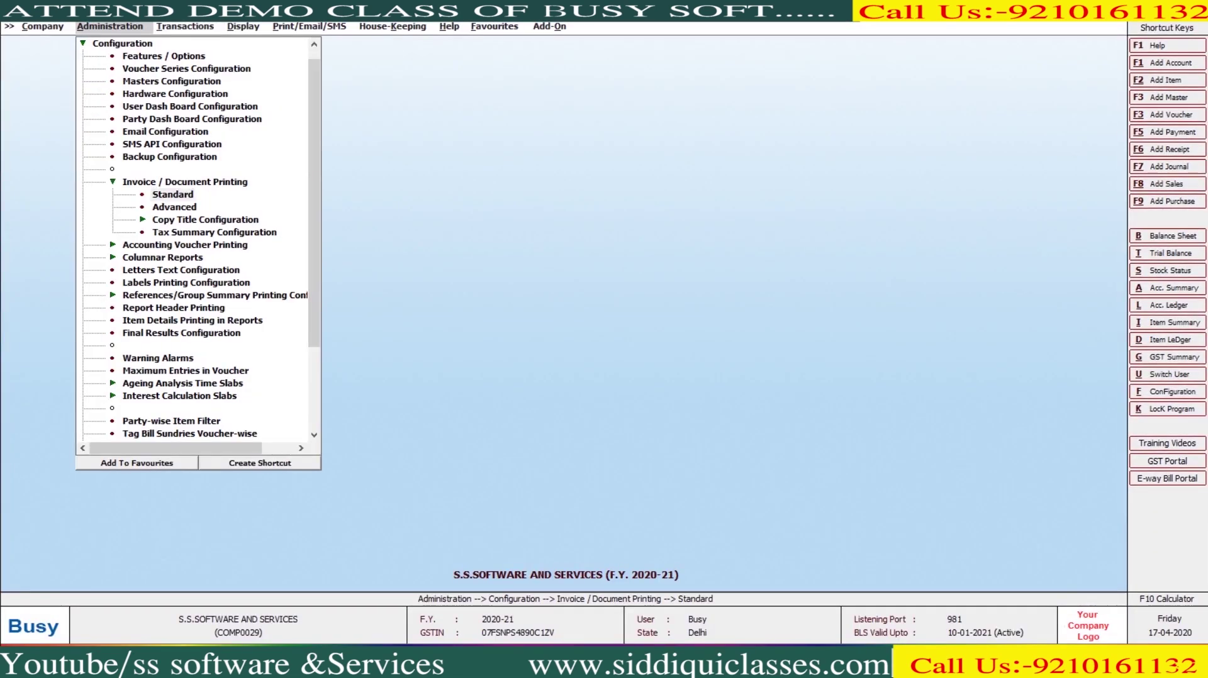
Set Print ITC Eligibility back to N in the Standard Sales Invoice configuration and save it.
key("Return")
key("Return")
key("Return")
key("Return")
key("Return")
key("Return")
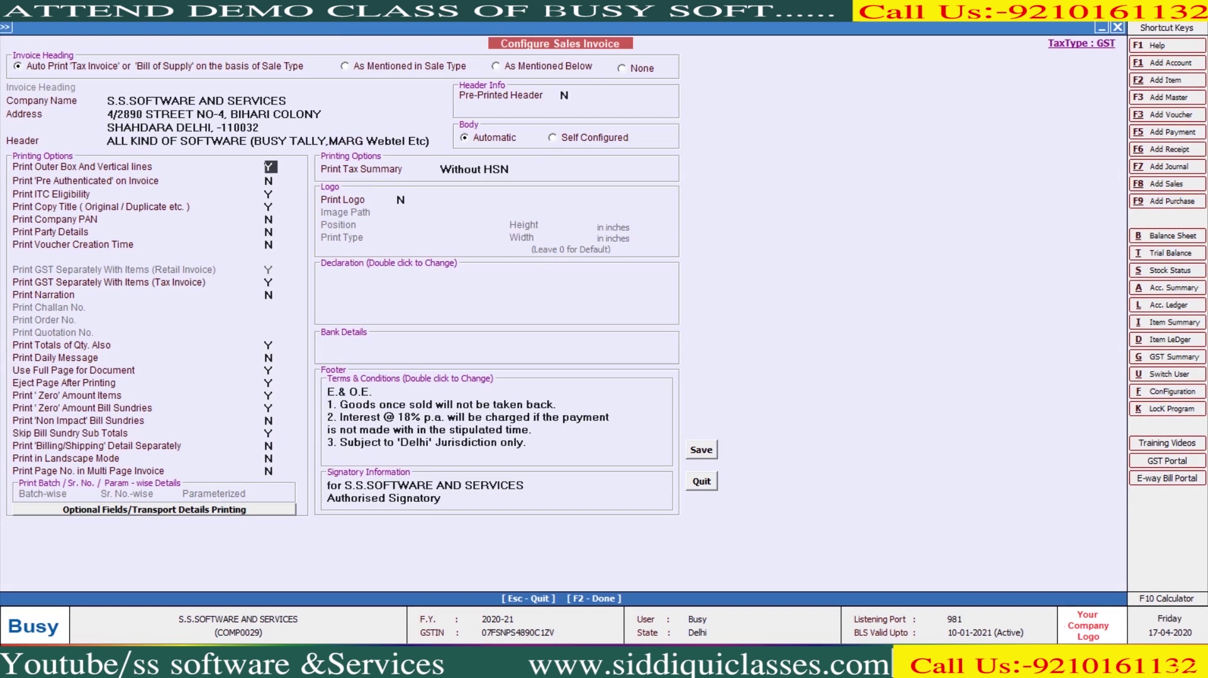
key("n")
key("Return")
key("F2")
key("Return")
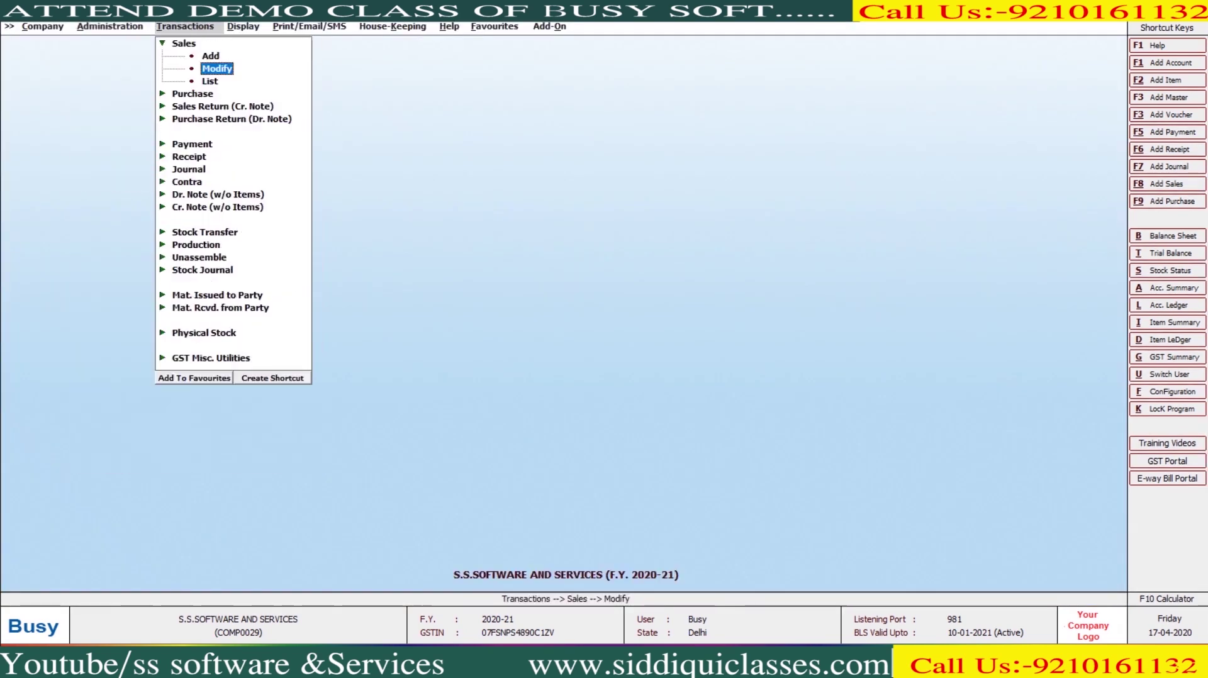
Open the GST-series sales voucher dated 01-05-2020 and choose the STANDARD format for printing its sales invoice.
key("Return")
key("Return")
key("Return")
key("Return")
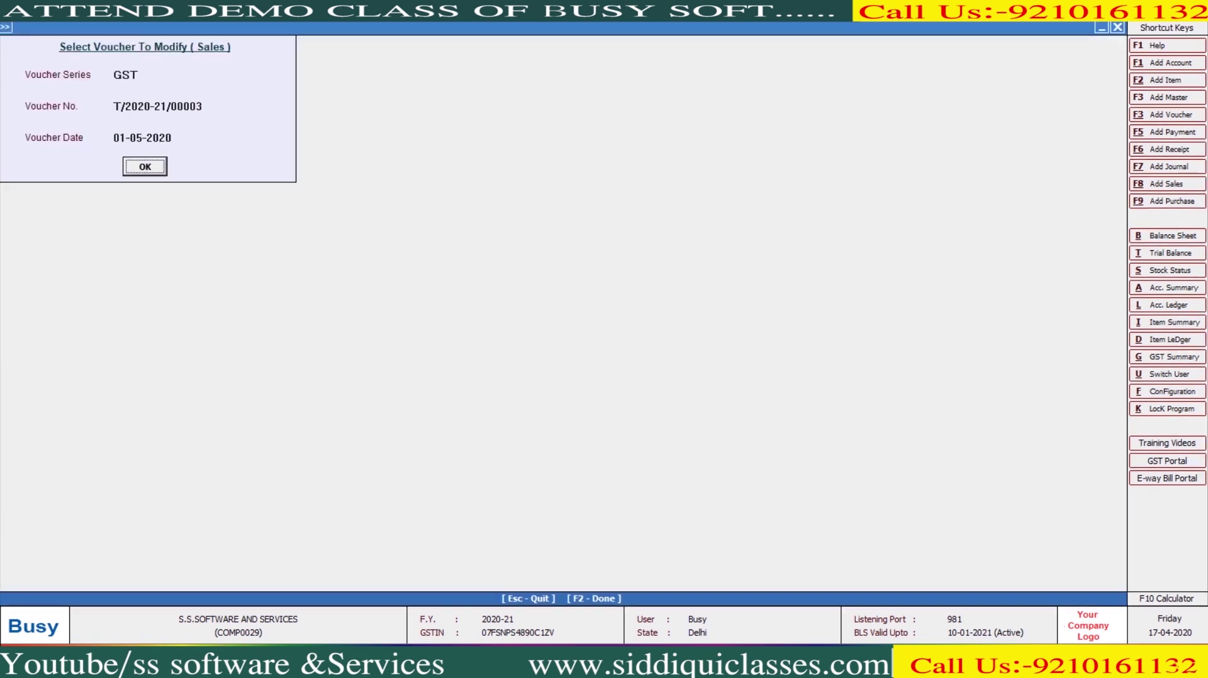
key("Return")
key("alt+p")
key("Escape")
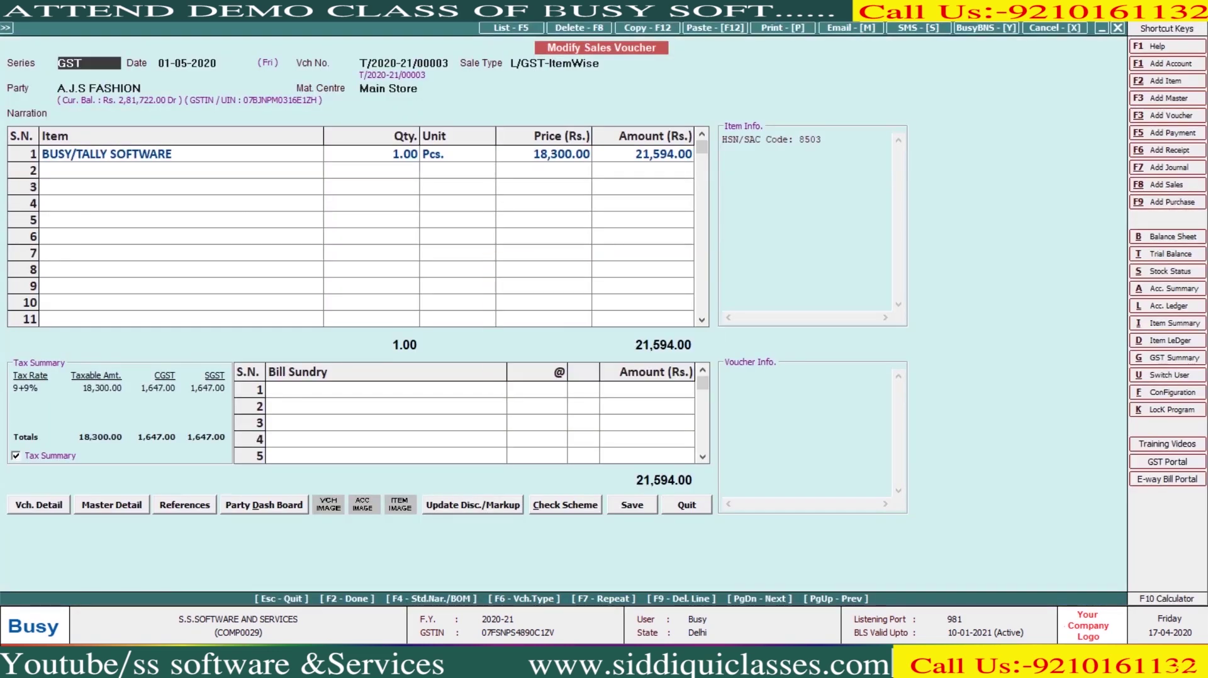
key("alt+p")
key("Return")
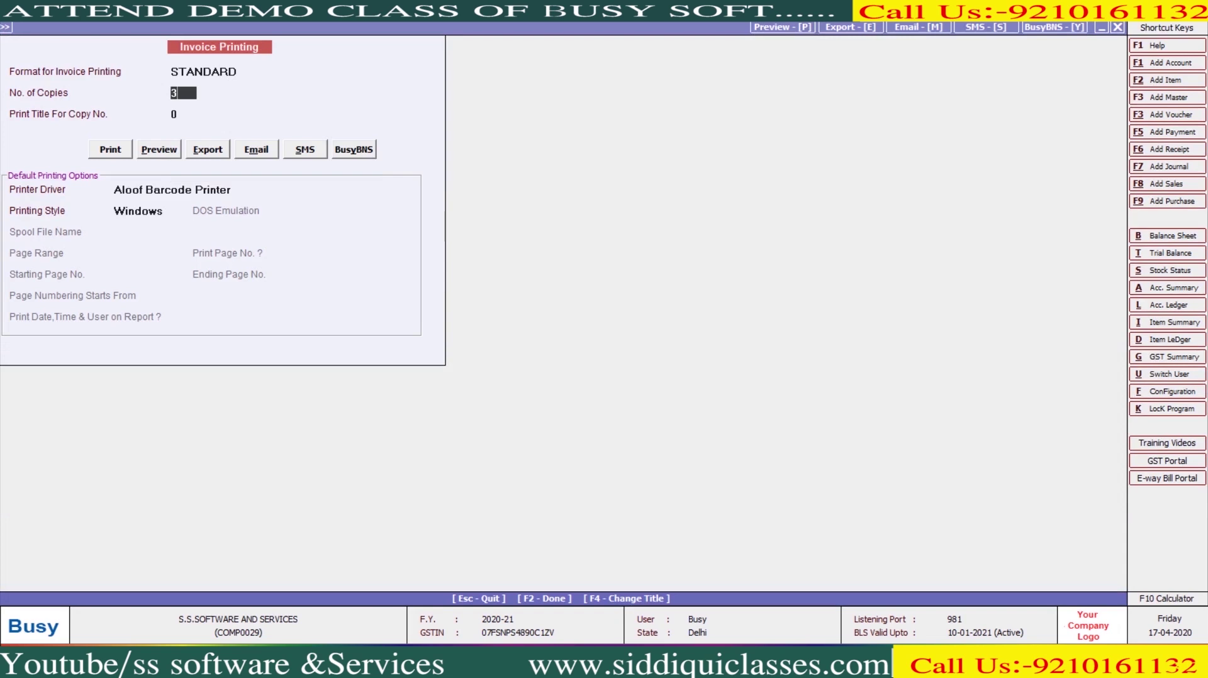
Set the number of invoice copies to 5 and preview the invoice.
type("3")
key("Return")
key("Return")
key("Right")
key("Up")
key("Up")
type("5")
key("Return")
key("Return")
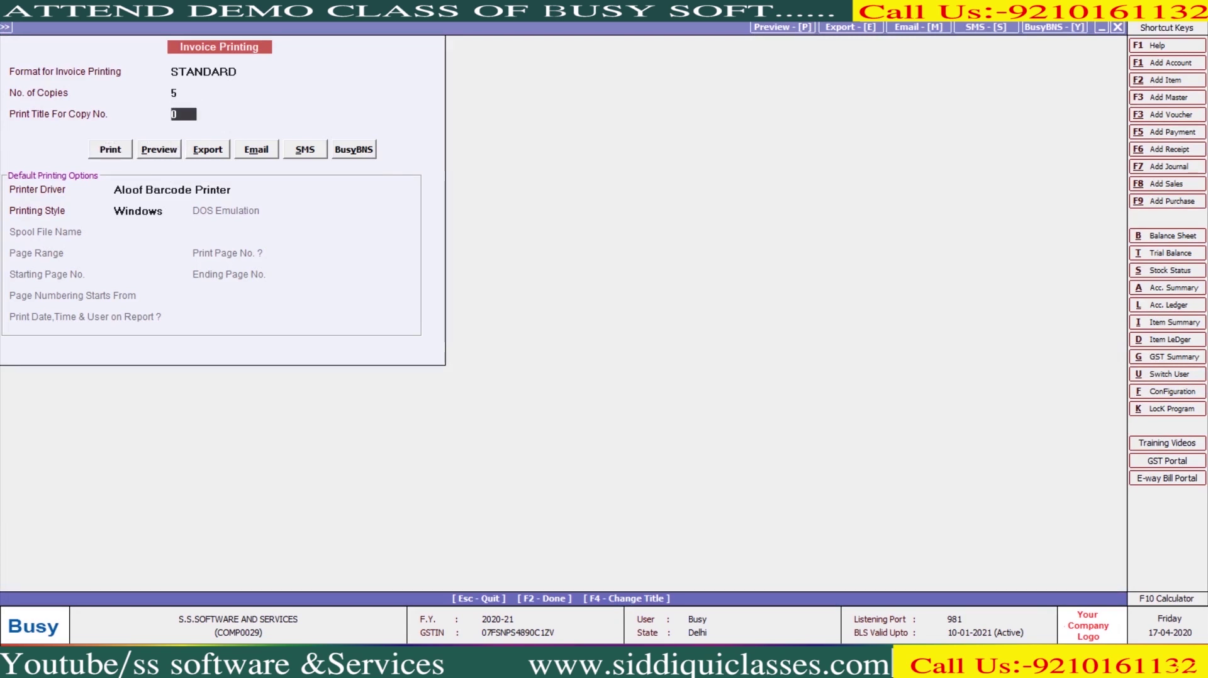
key("Right")
key("Return")
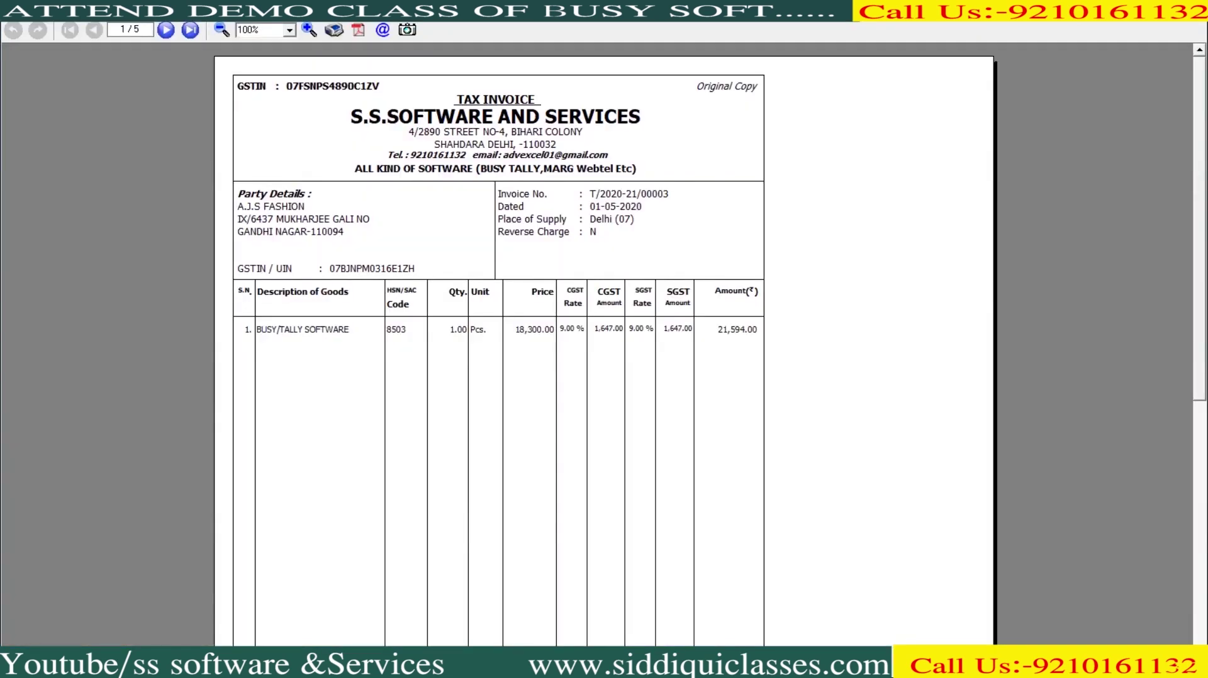
Page through all five previewed copies to compare their copy titles, and close the preview.
left_click(166, 30)
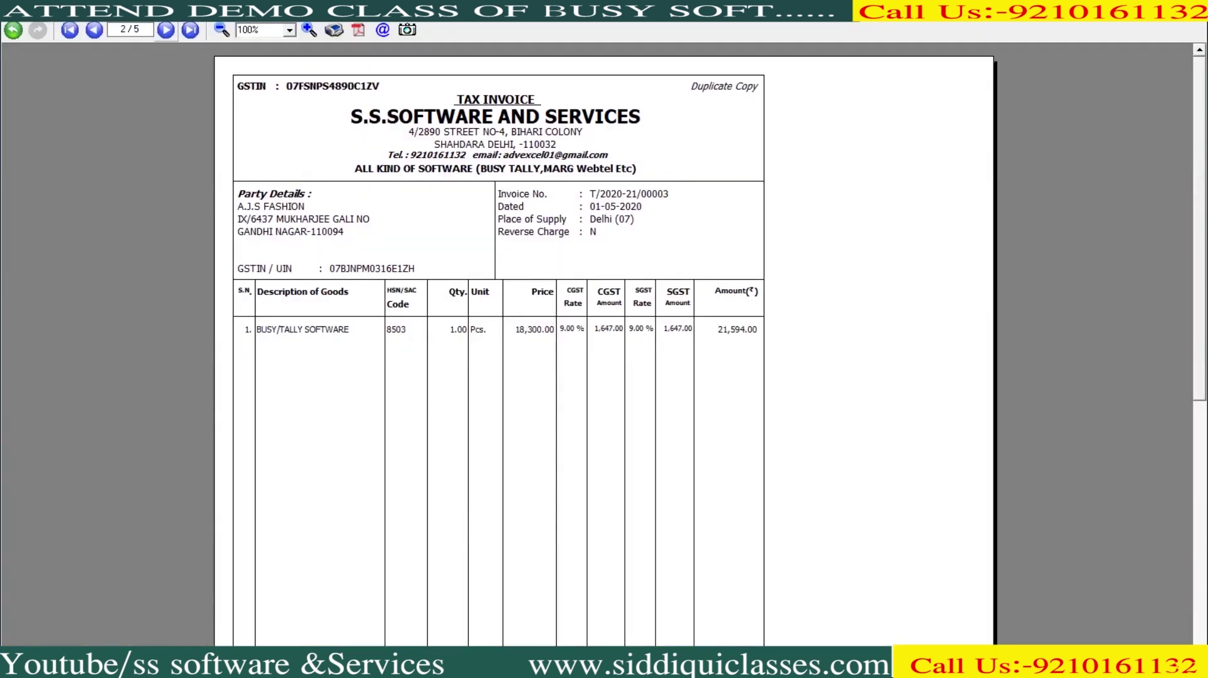
left_click(166, 30)
left_click(166, 31)
left_click(166, 30)
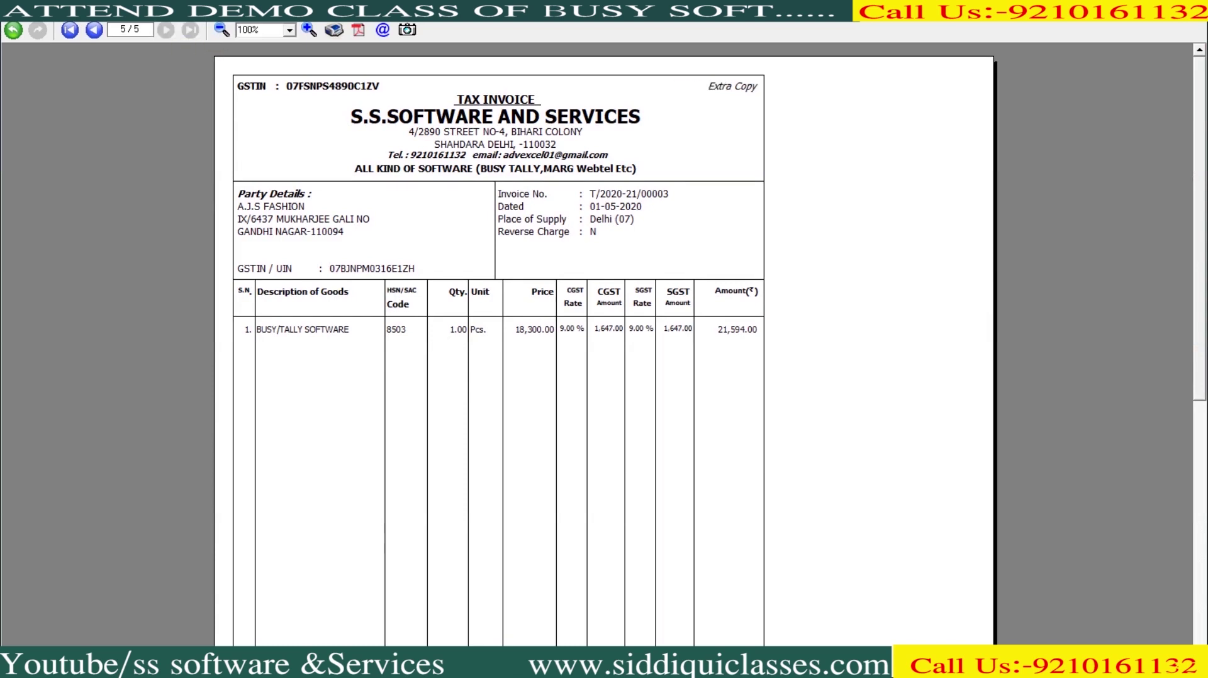
key("Escape")
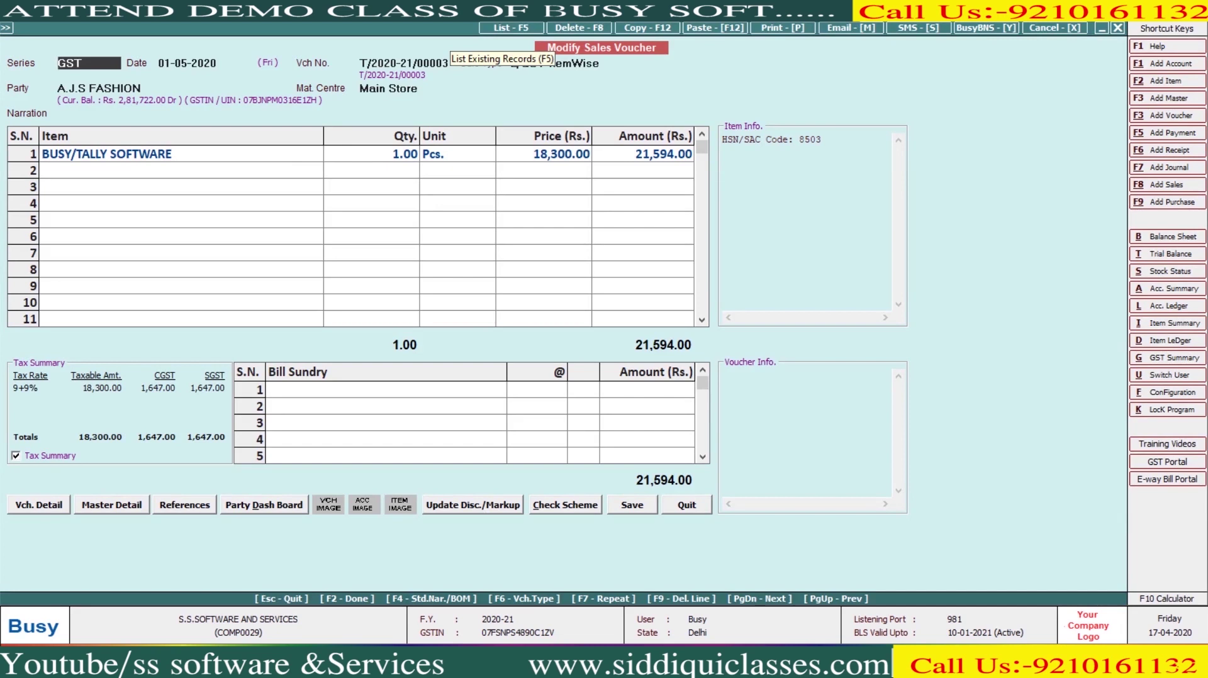
Preview a single STANDARD invoice copy carrying the Triplicate Copy title, and close the preview and voucher.
key("alt+p")
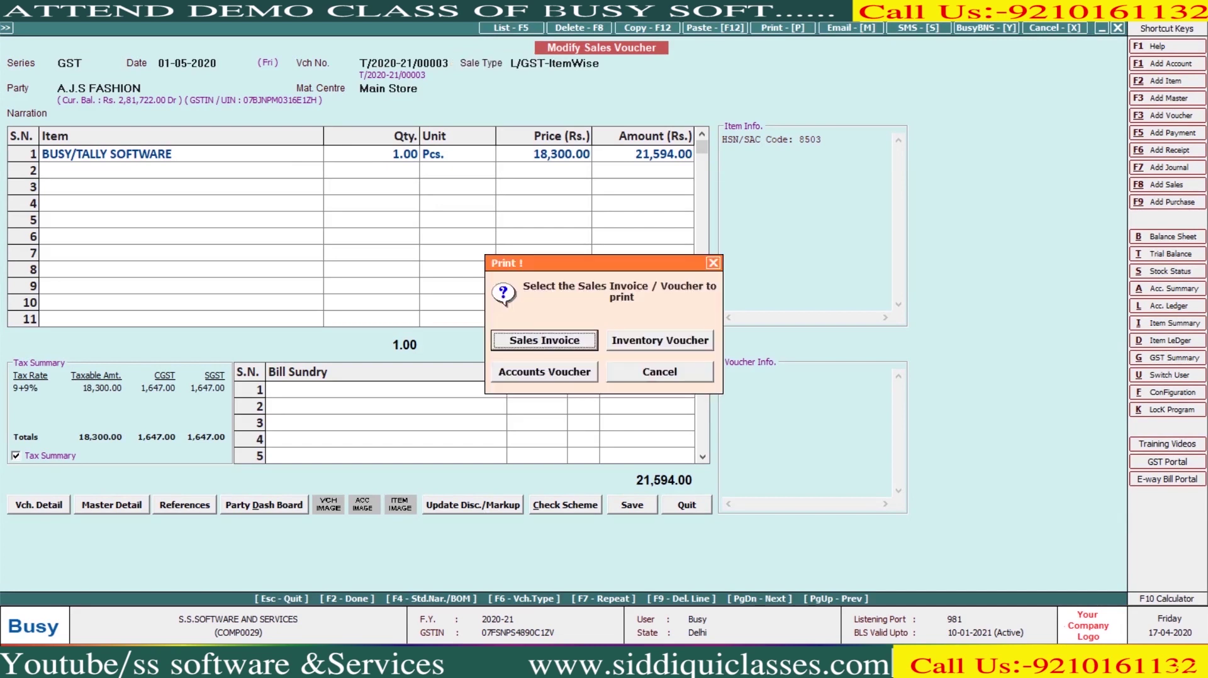
key("Escape")
key("alt+p")
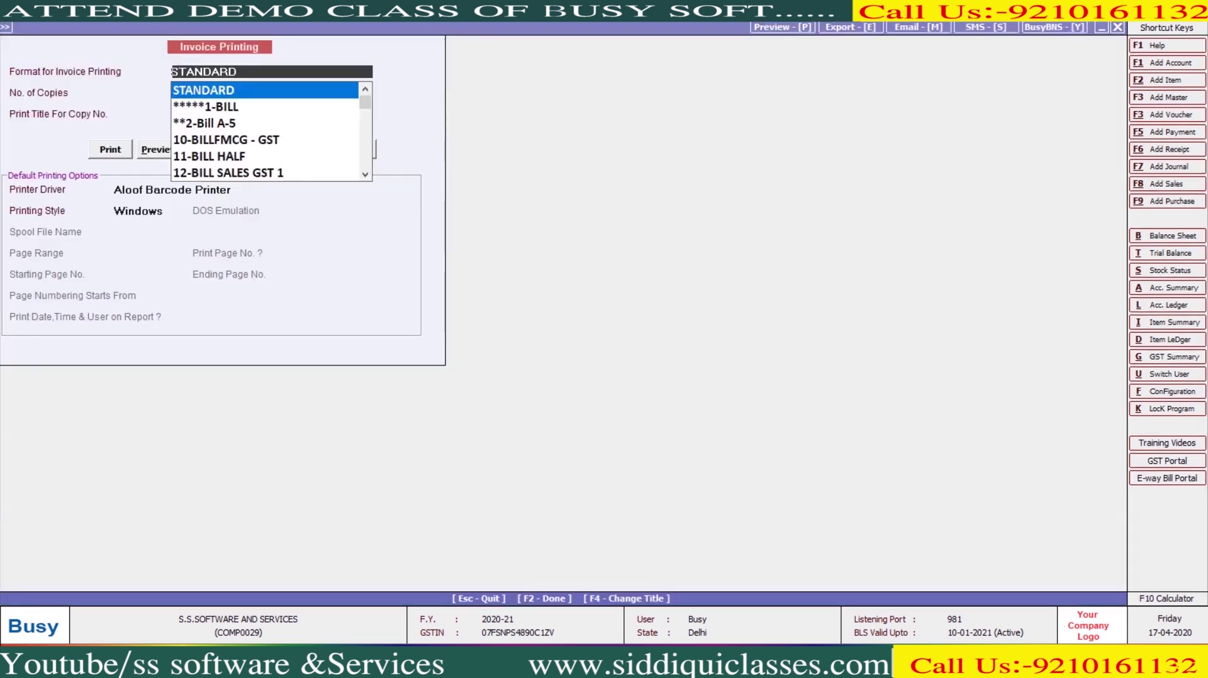
key("Return")
key("Return")
key("Return")
key("Right")
key("Return")
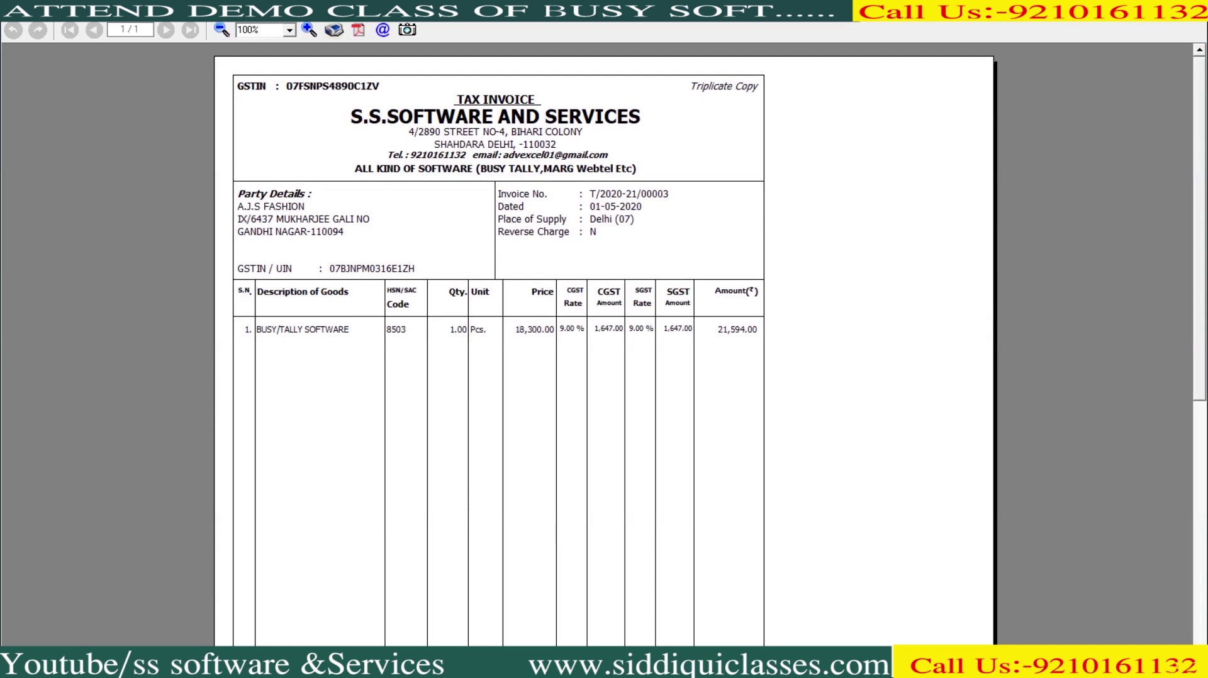
key("Escape")
key("Escape")
key("Return")
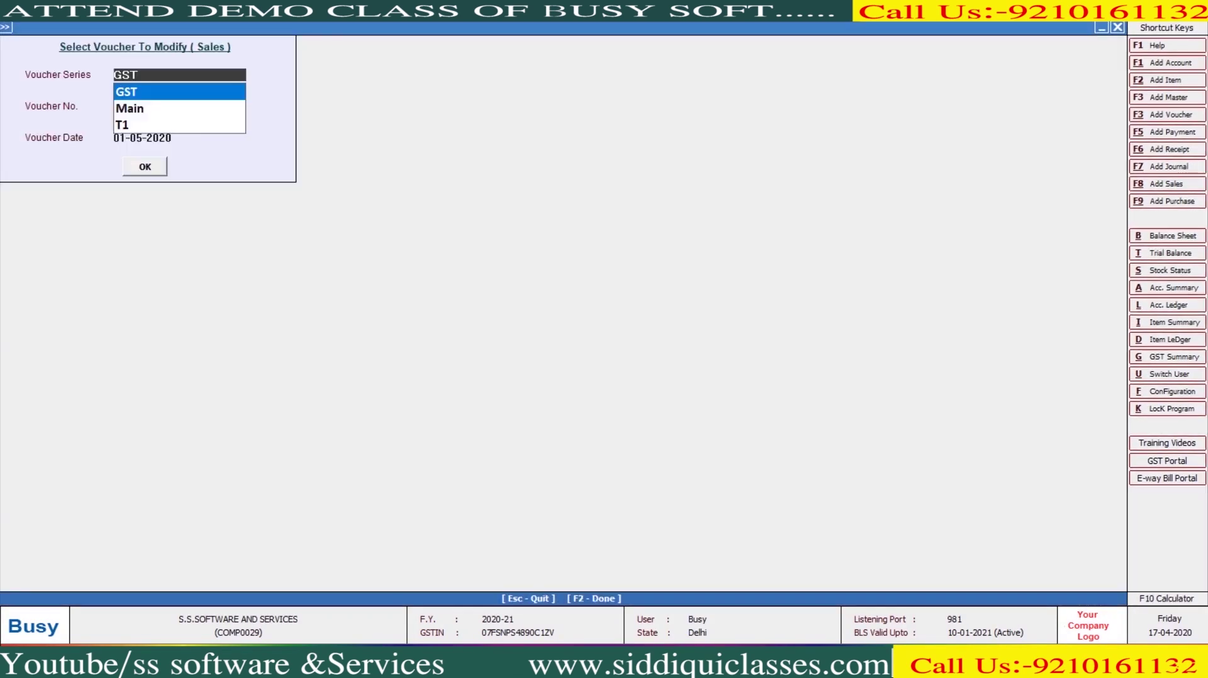
key("Escape")
key("Escape")
Set the Sales Invoice's First Copy title to "1st Copy" in the Copy Title Configuration and save it.
key("Left")
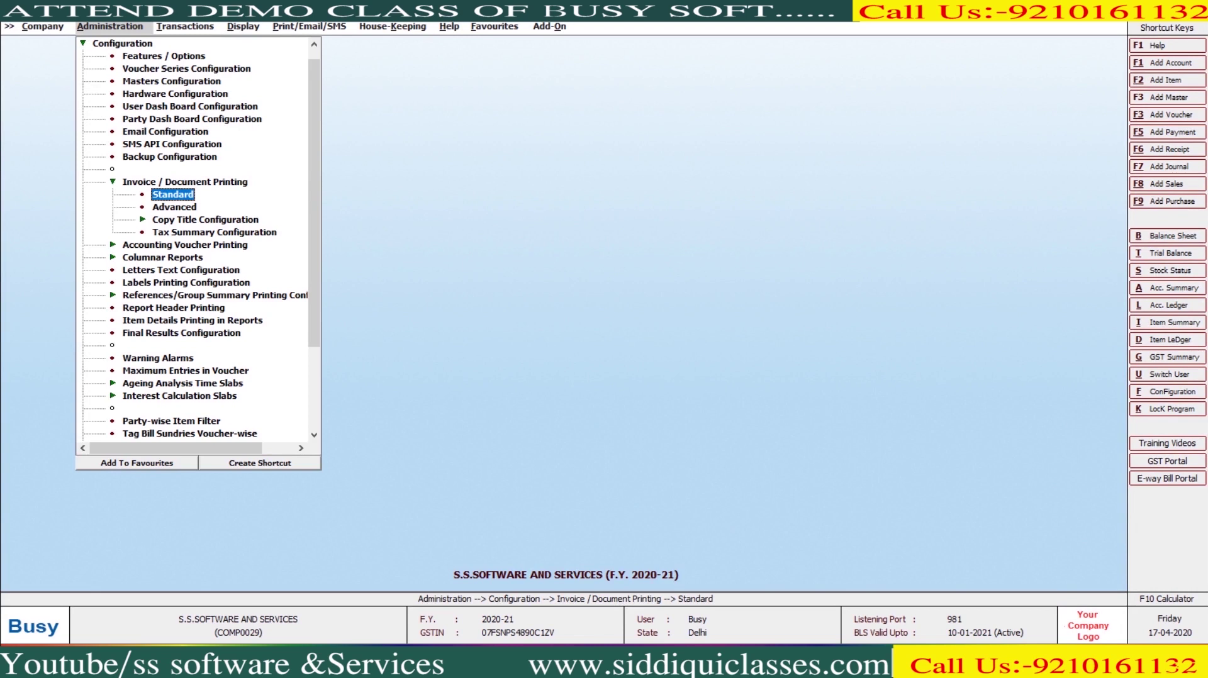
key("Down")
key("Down")
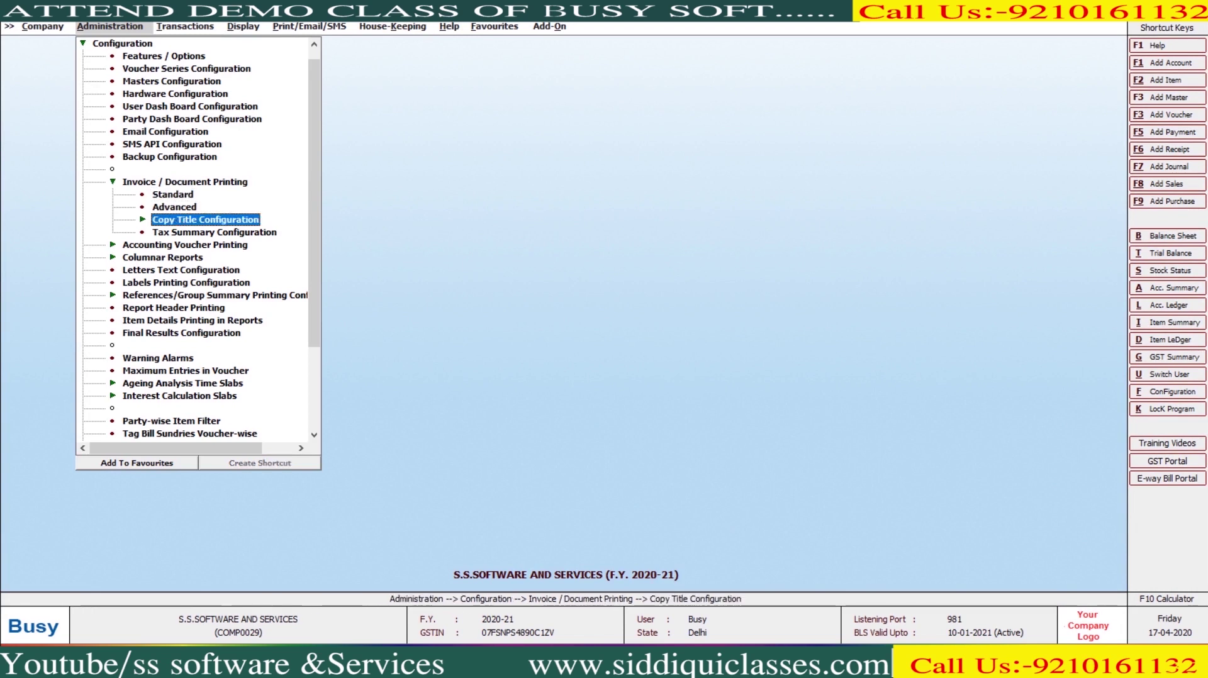
key("Return")
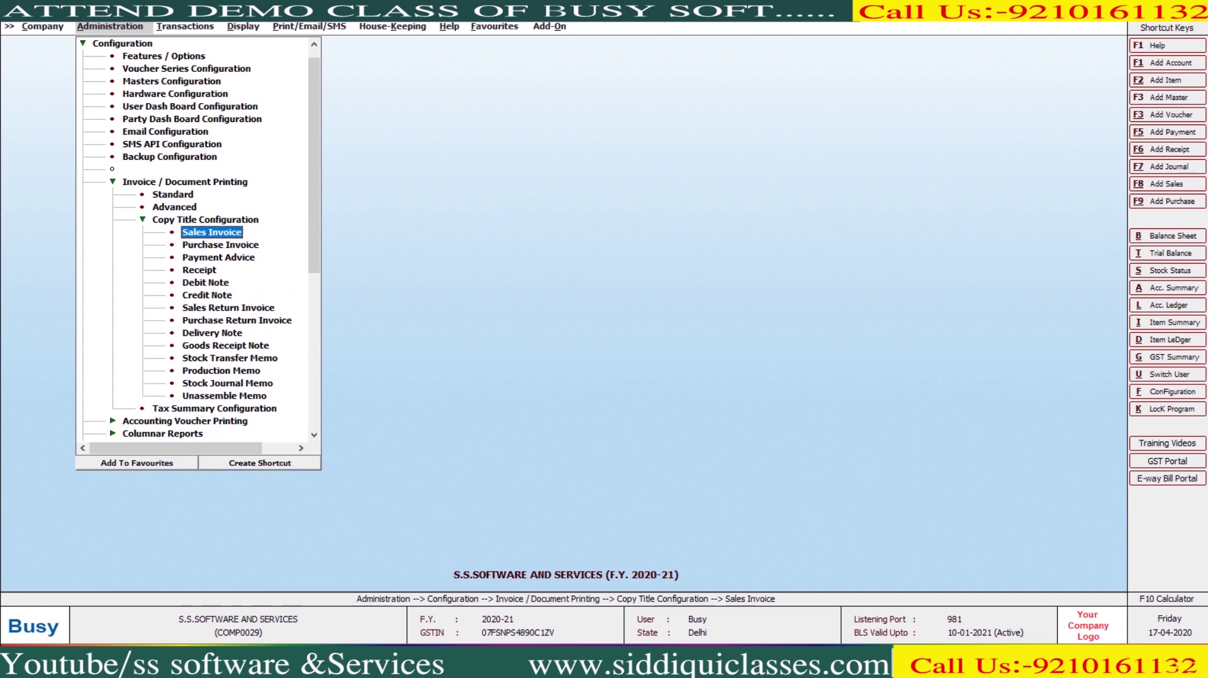
key("Return")
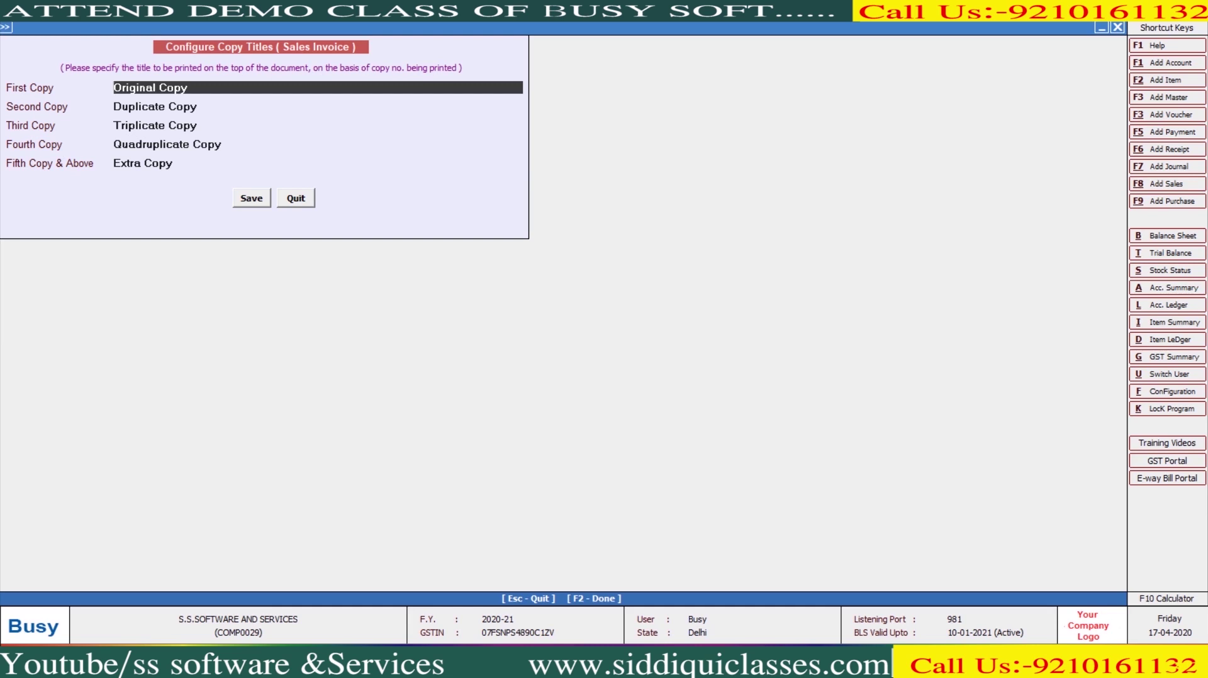
type("1st Cpy")
key("Delete")
key("BackSpace")
type("opy")
key("Return")
key("Return")
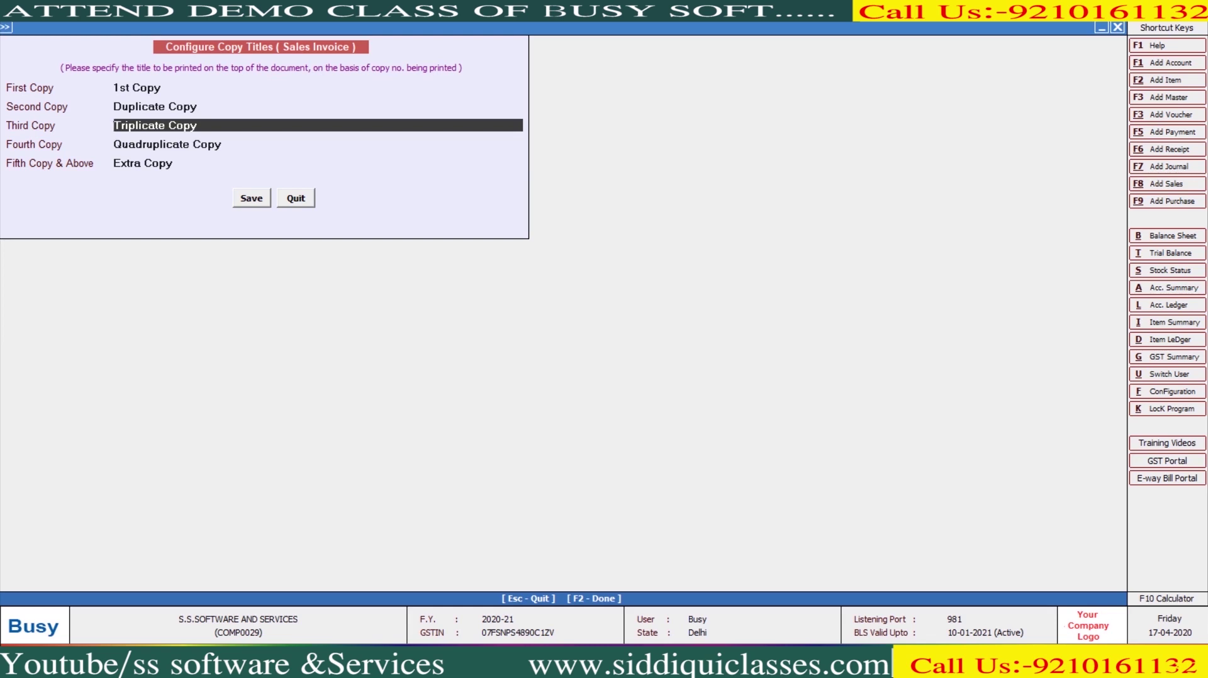
key("F2")
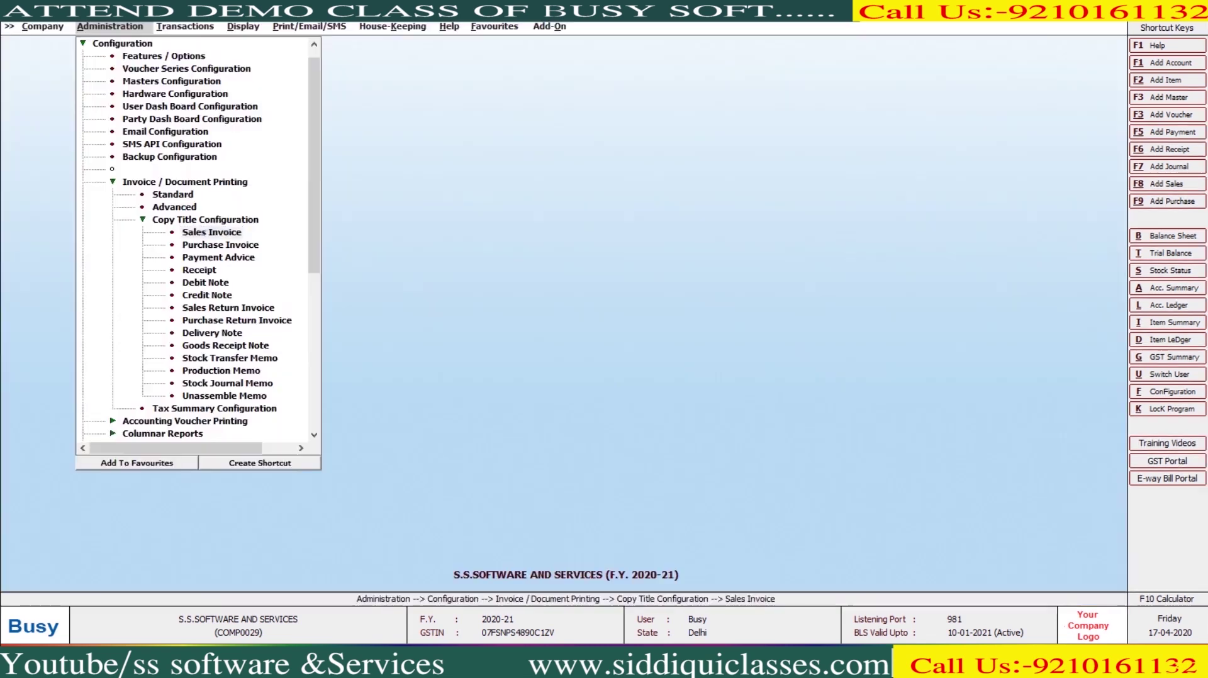
Turn on Print Company PAN and Print Party Details in the Standard Sales Invoice configuration.
key("Escape")
key("Left")
key("Down")
key("Return")
key("Return")
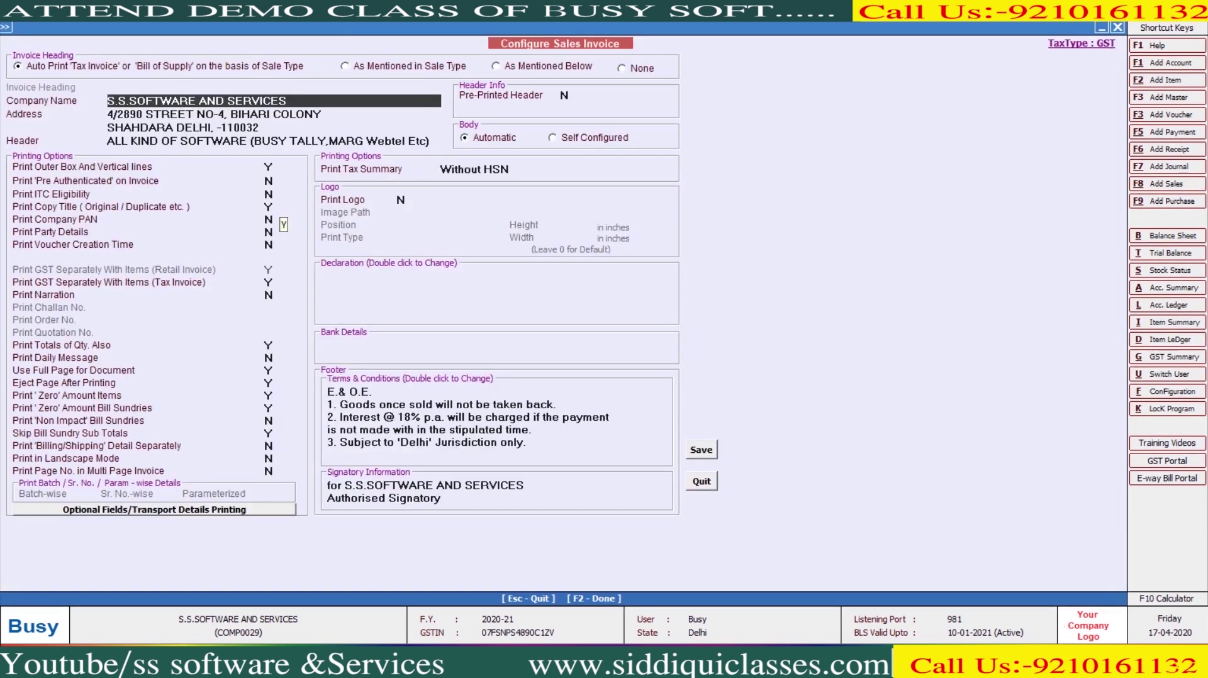
left_click(270, 207)
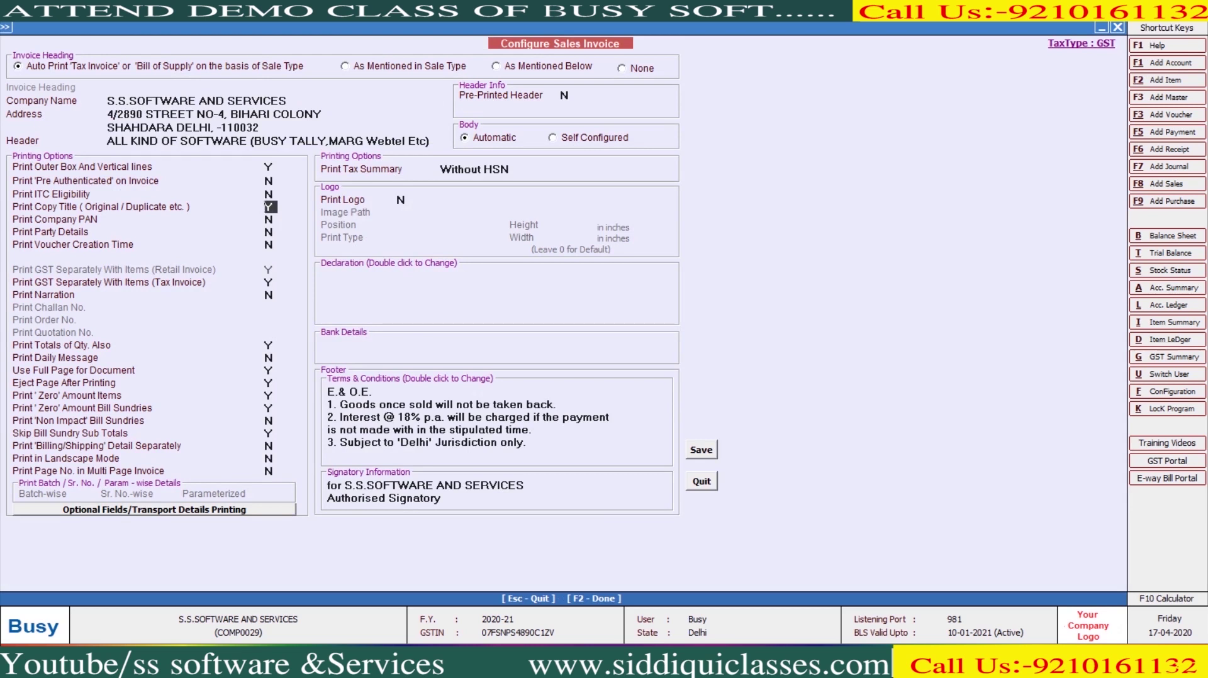
key("Return")
type("Y")
key("Return")
type("Y")
key("Return")
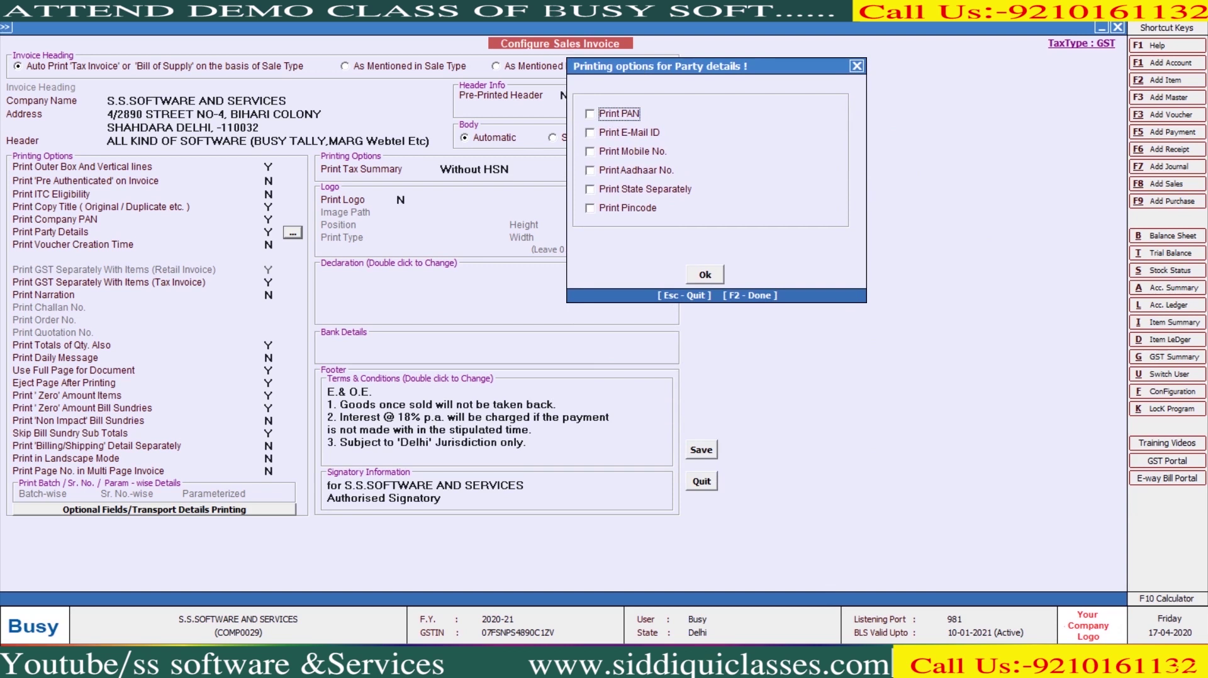
Enable PAN, E-Mail ID, Mobile No., Aadhaar No., State Separately and Pincode for party details, and save the configuration.
key("Return")
key("Return")
key("space")
key("Return")
key("space")
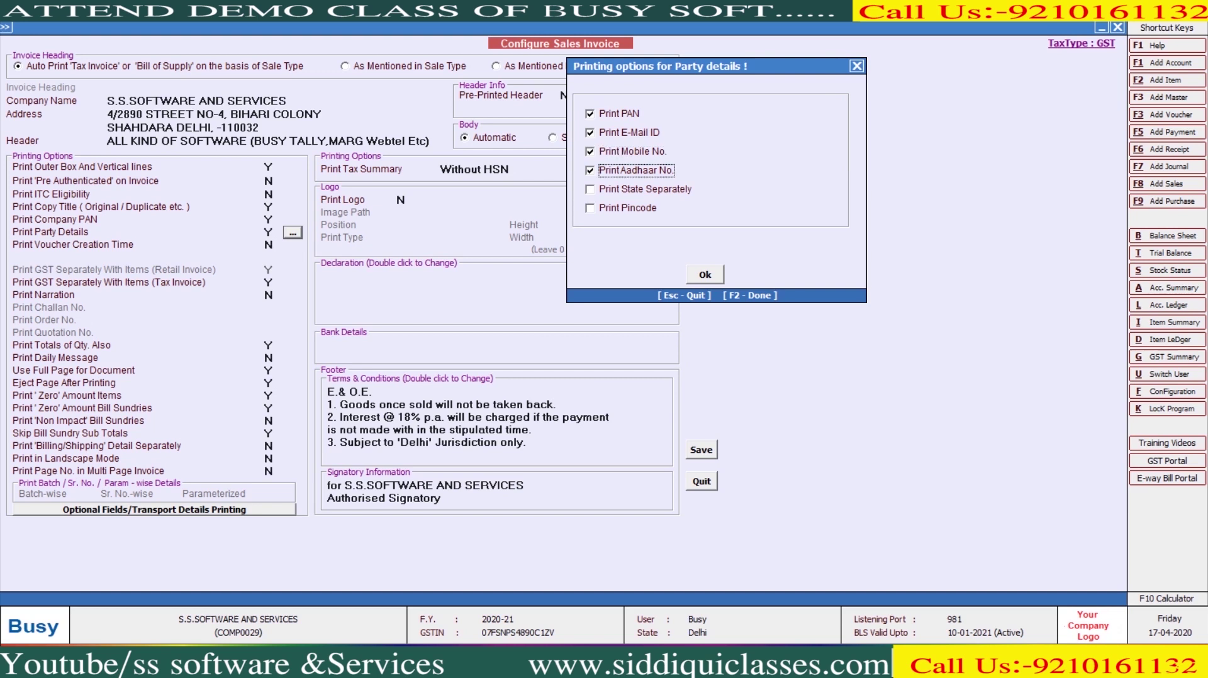
key("Return")
key("space")
key("Return")
key("space")
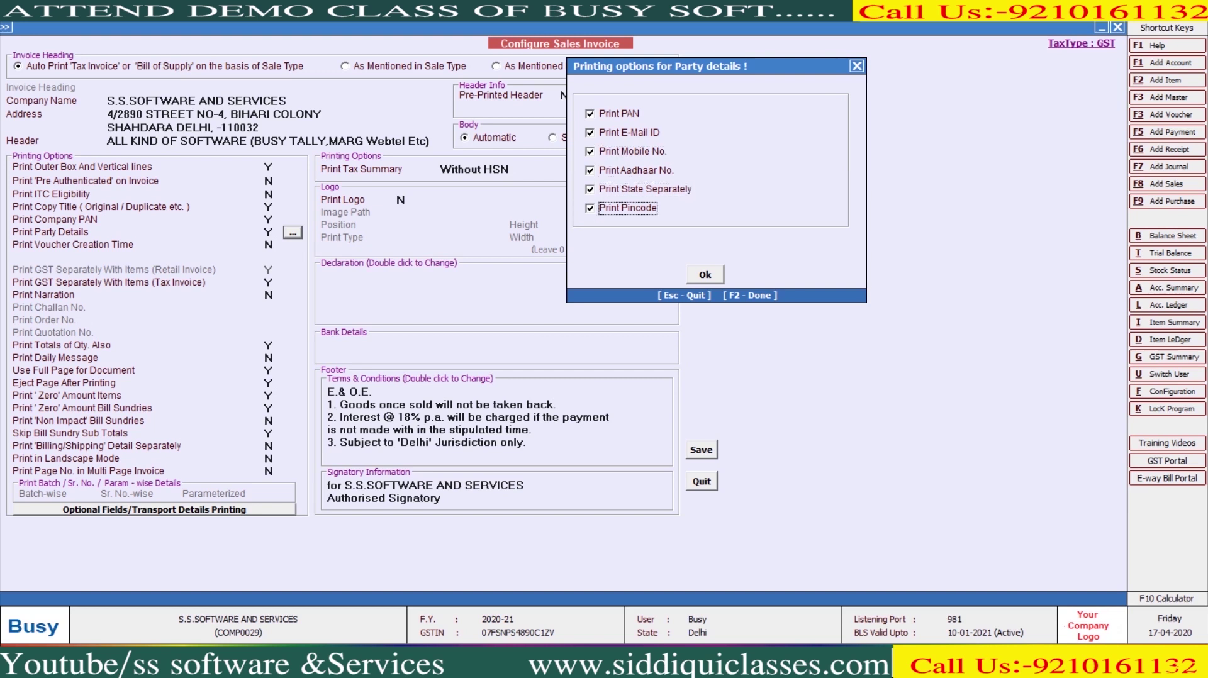
key("F2")
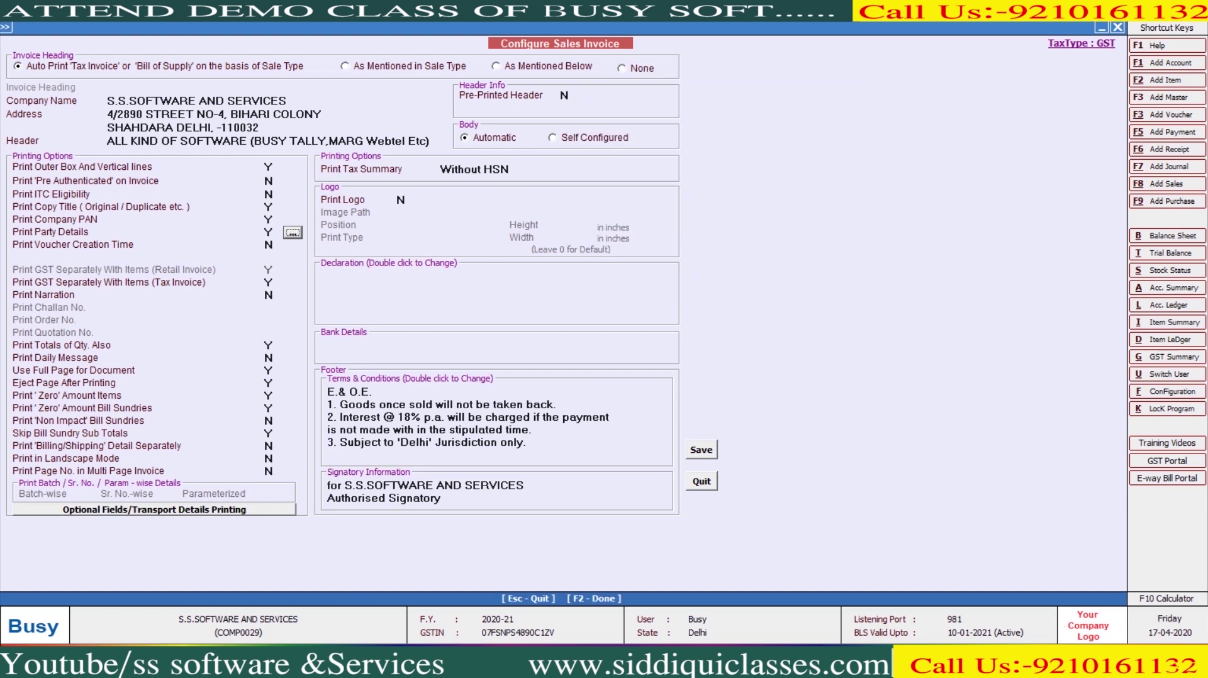
key("Return")
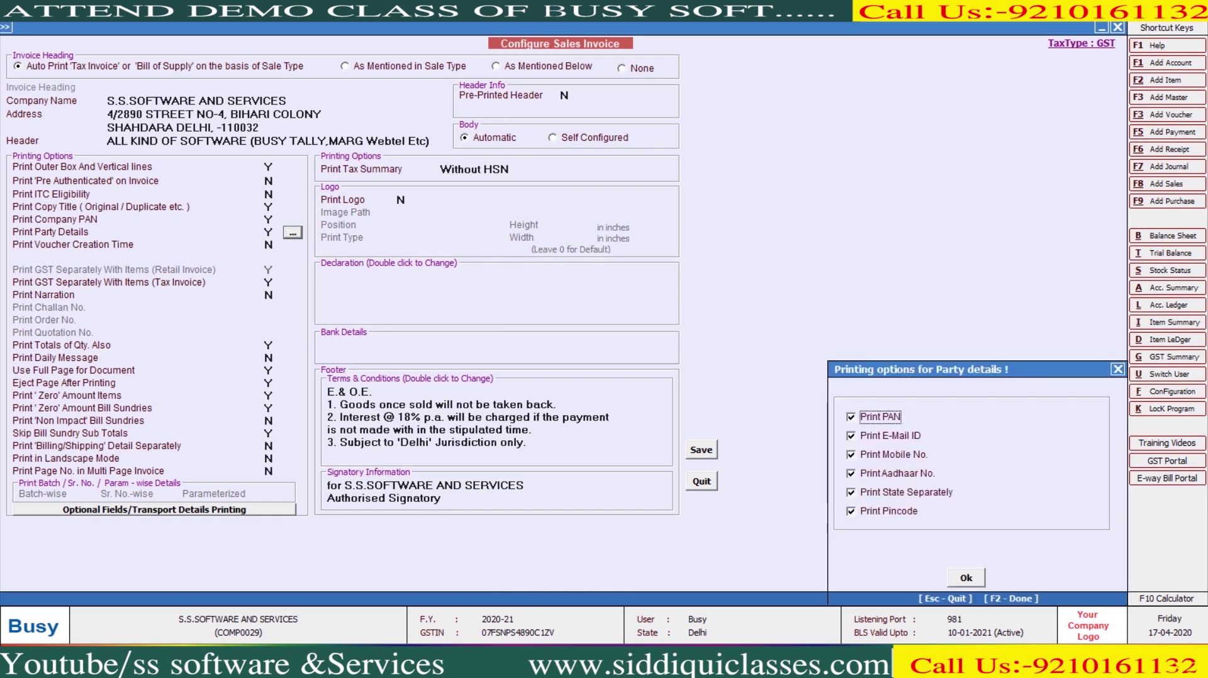
key("F2")
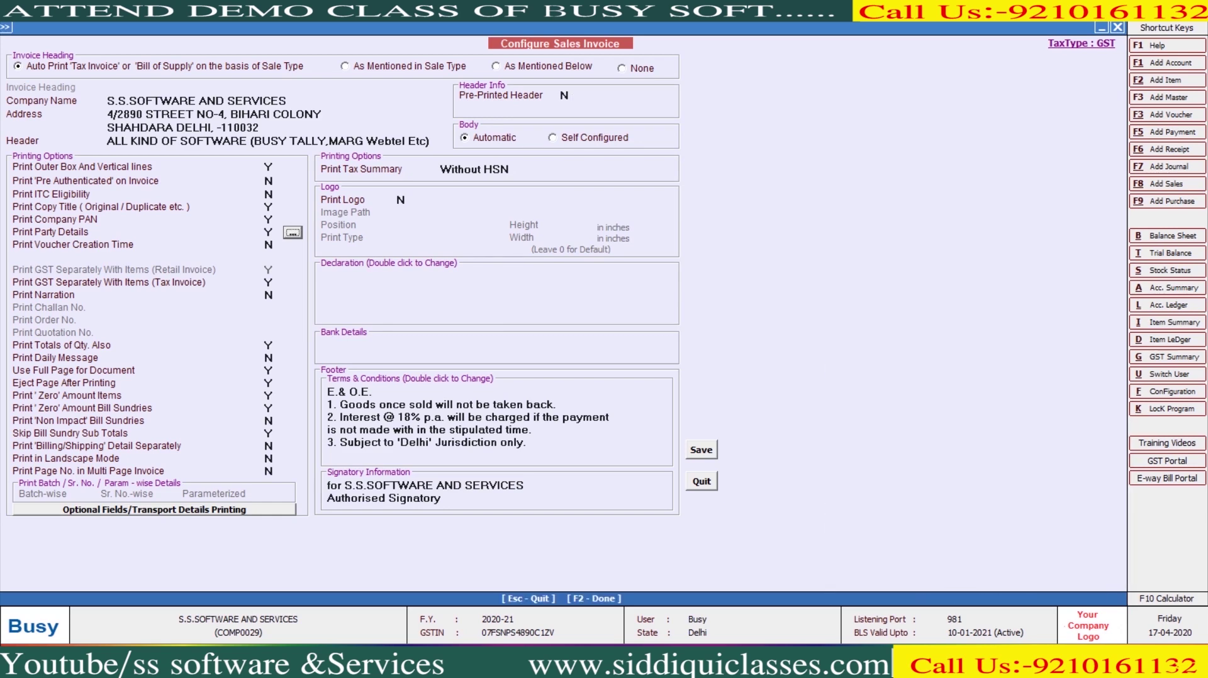
key("Escape")
key("Escape")
Preview the A.J.S FASHION sales invoice to check the company PAN and party details, and close the preview and voucher.
key("Right")
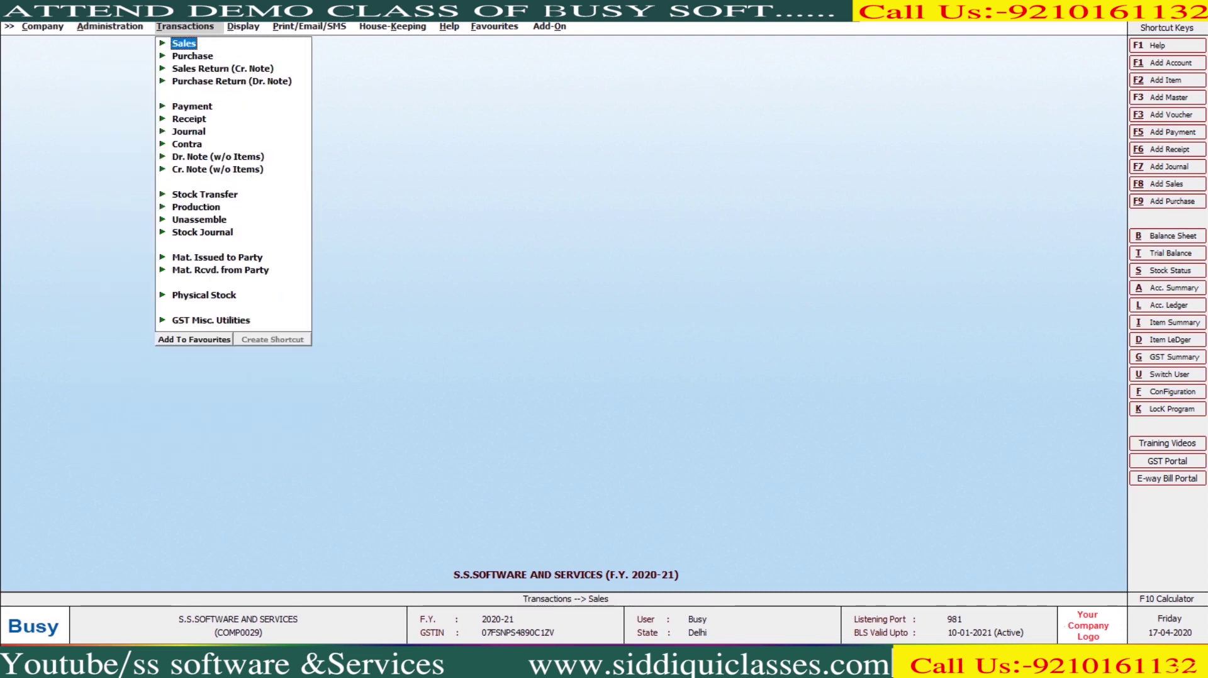
key("Return")
key("Down")
key("Return")
key("Return")
key("Return")
key("Return")
key("Return")
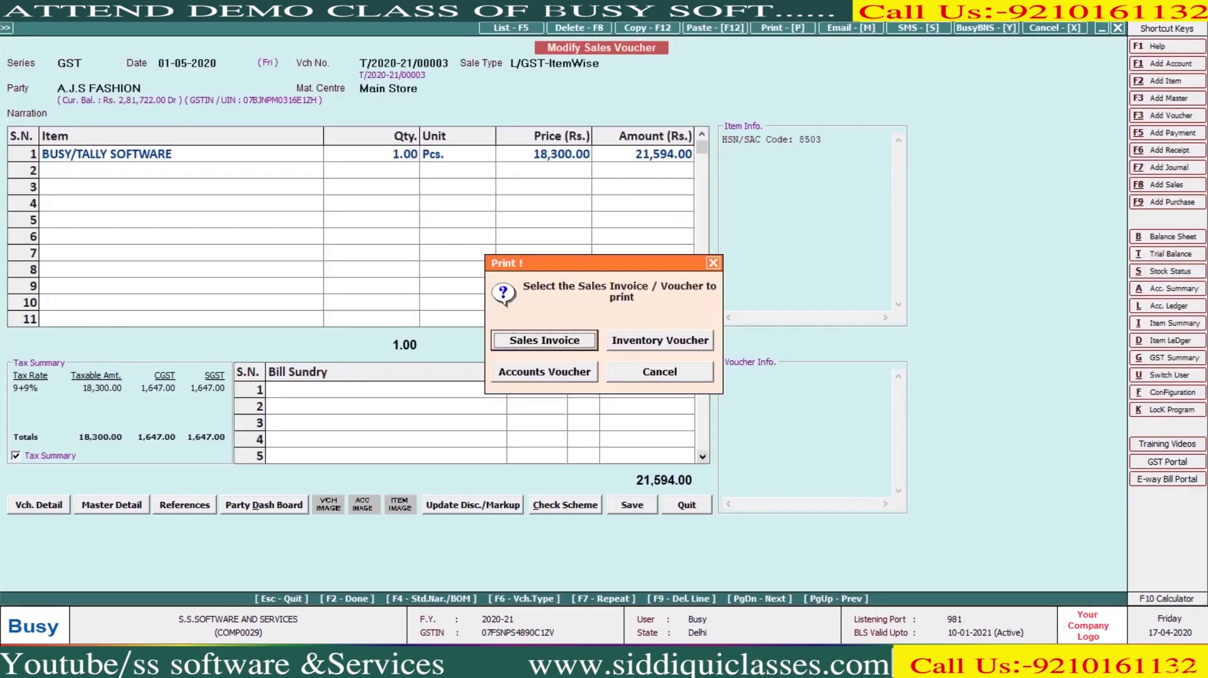
key("Escape")
key("alt+p")
key("Down")
key("Up")
key("Return")
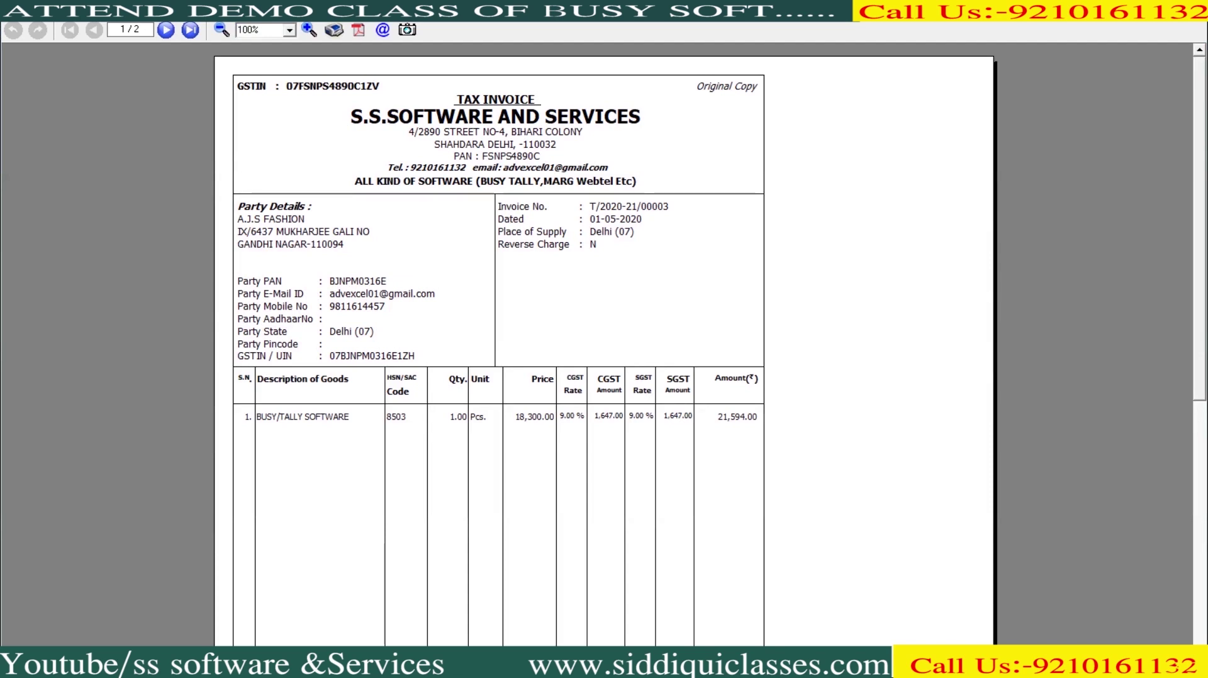
key("Escape")
key("Escape")
Set Print Party Details to N and Print Voucher Creation Time to Y in the Standard Sales Invoice configuration and save it.
key("Return")
key("Left")
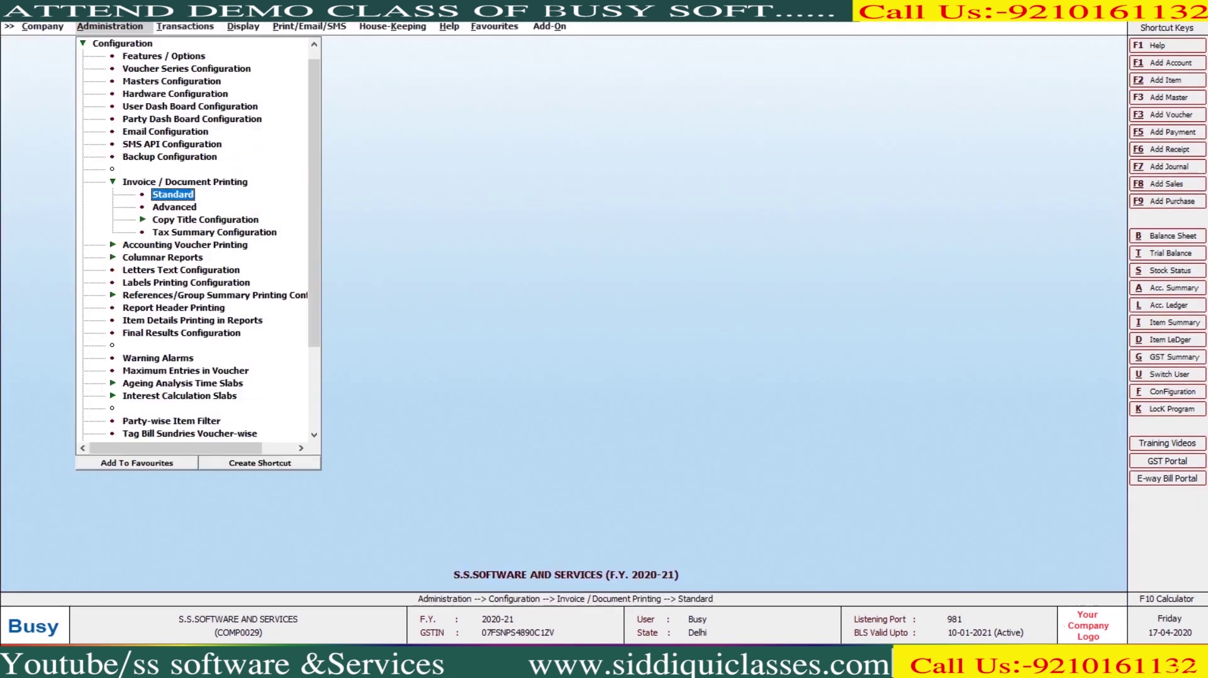
key("Return")
key("Return")
key("Return")
key("Return")
key("Return")
key("Return")
key("Return")
key("Return")
key("Return")
key("Return")
key("n")
key("Return")
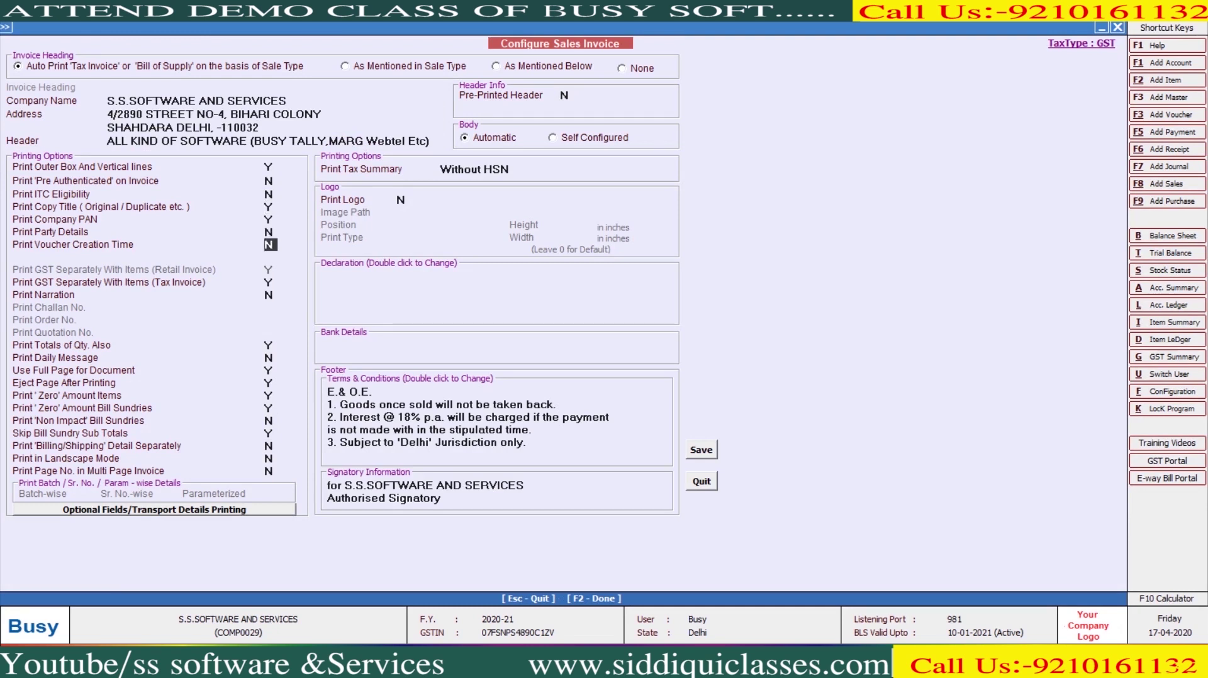
key("y")
key("F2")
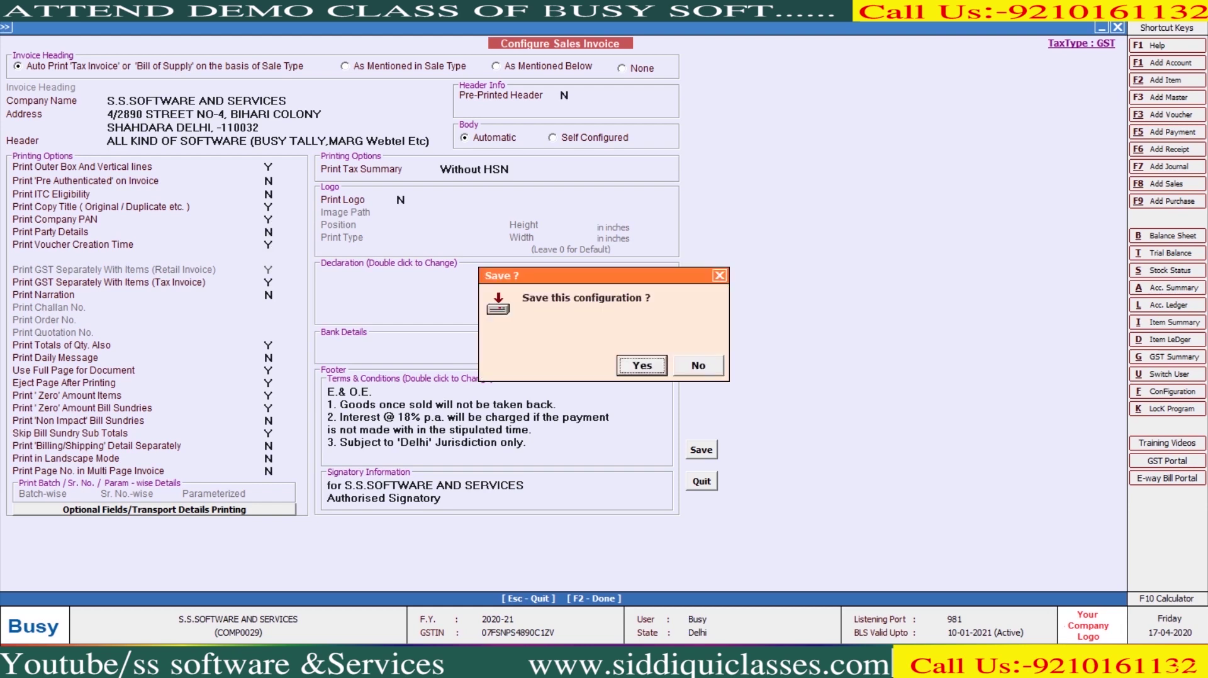
key("y")
key("Escape")
Preview the A.J.S FASHION sales invoice to check the voucher creation time, and close the preview and voucher.
key("Right")
key("Right")
key("Down")
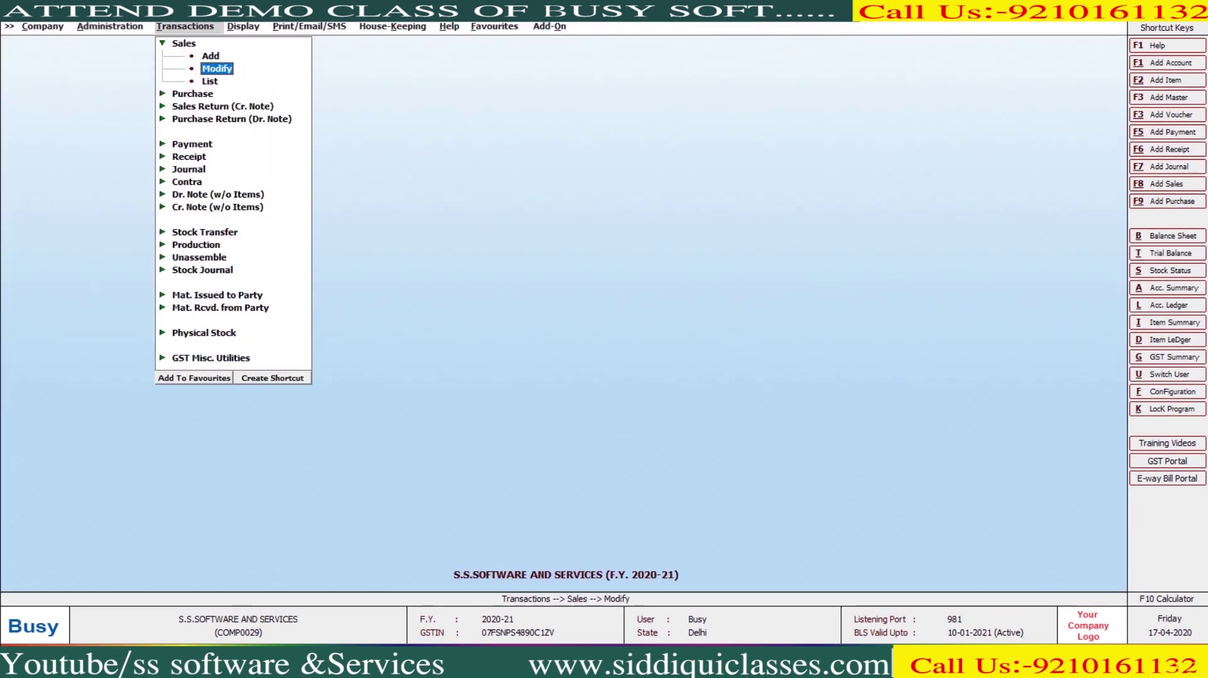
key("Return")
key("Return")
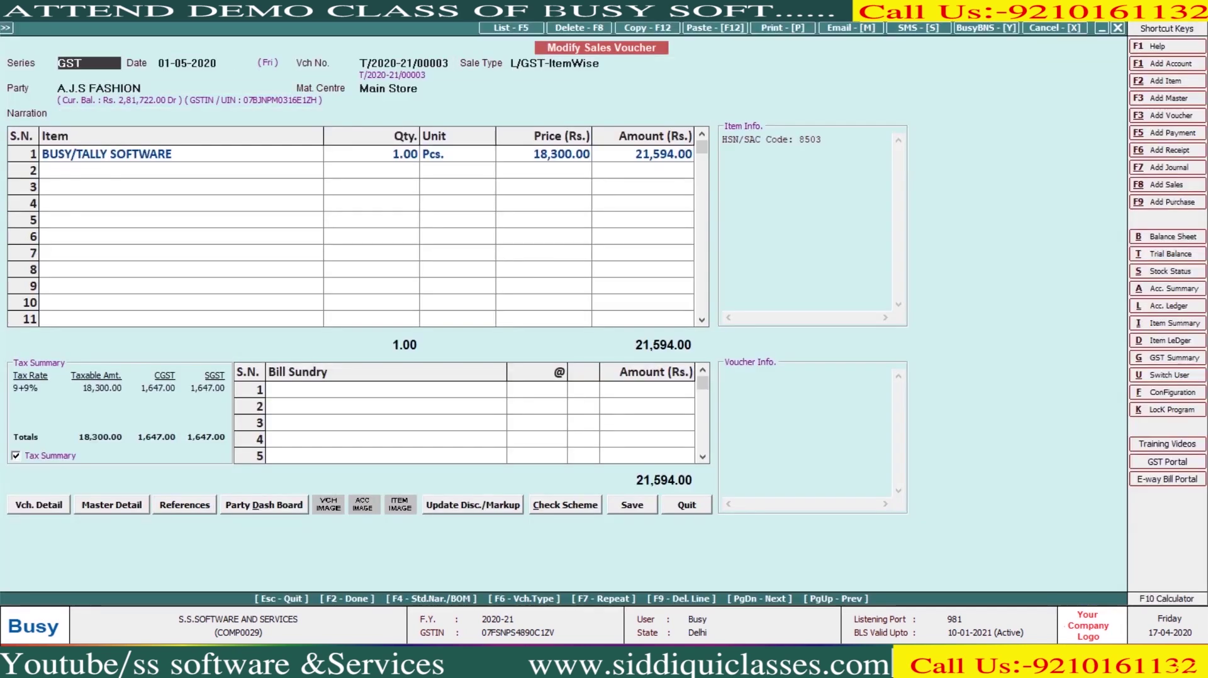
key("alt+p")
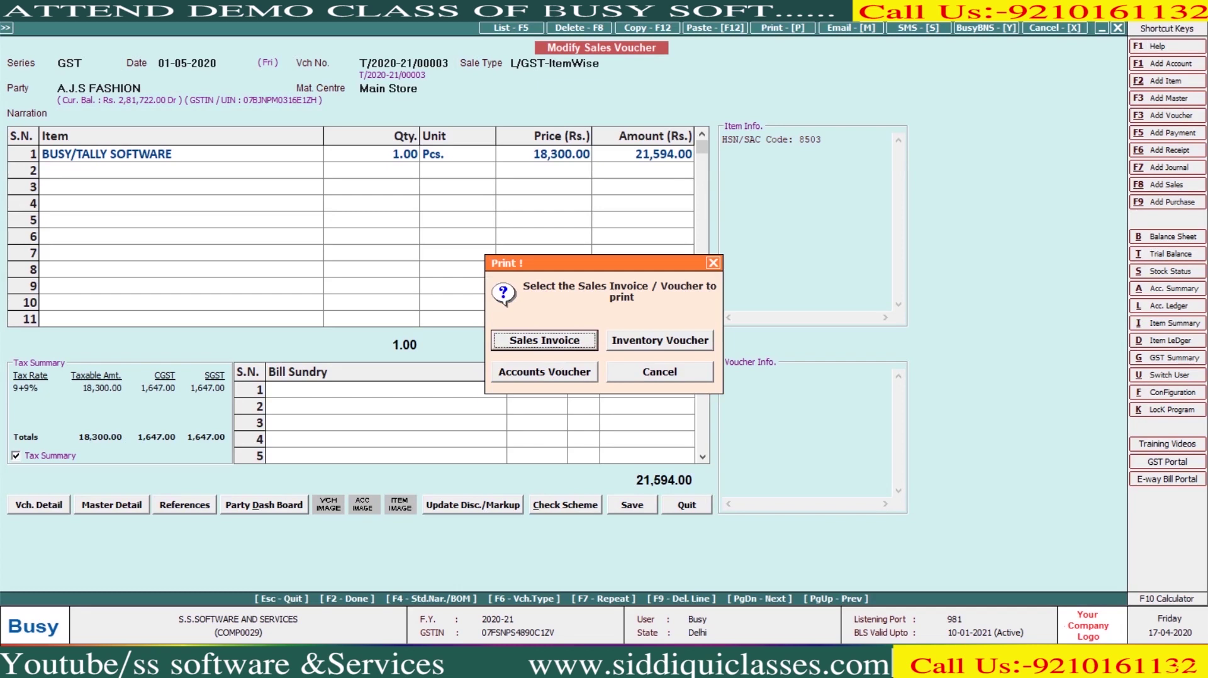
key("Return")
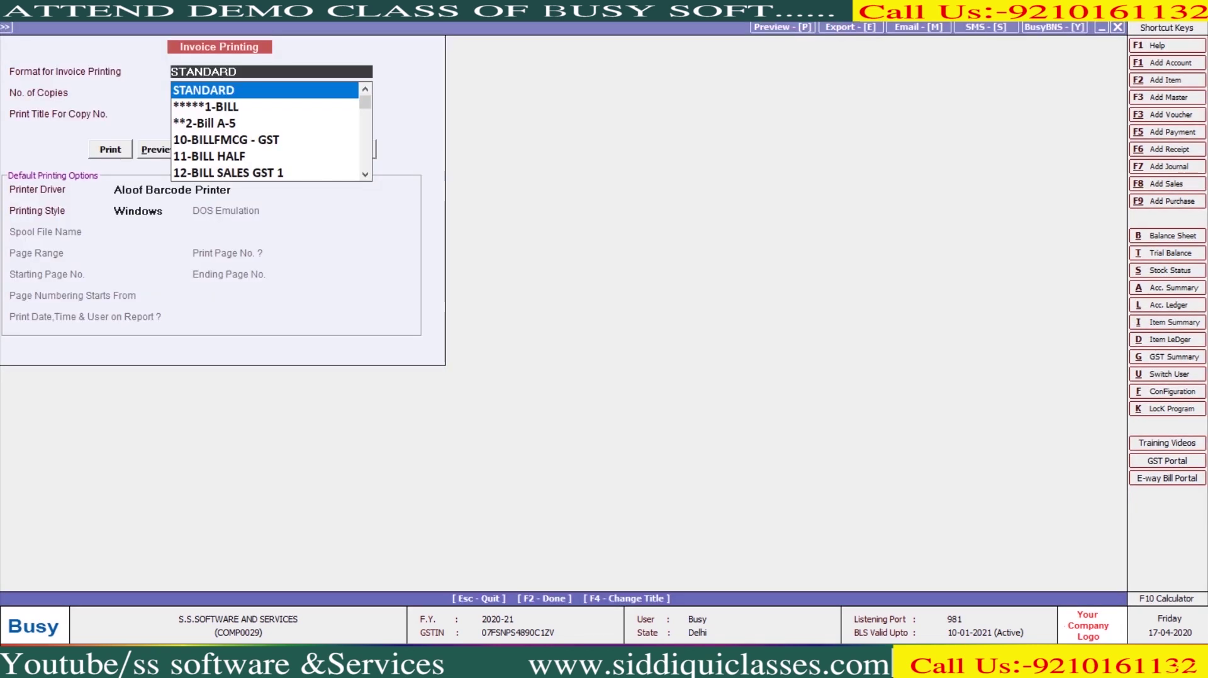
key("Return")
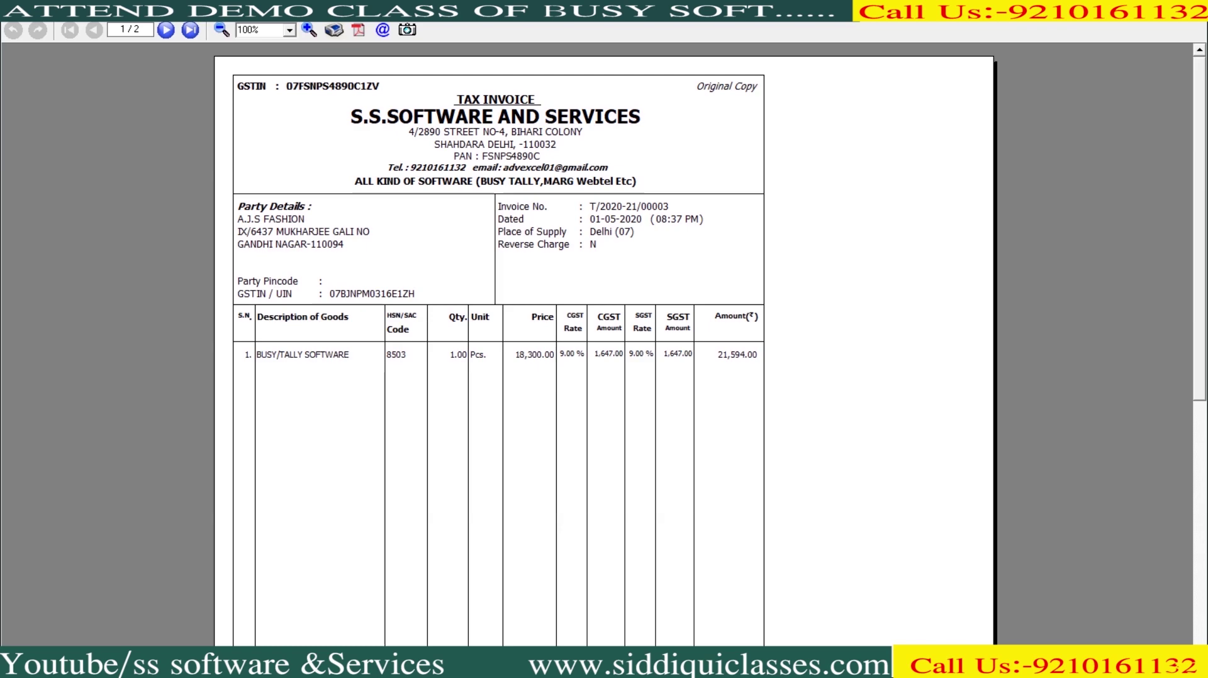
key("Escape")
key("Escape")
key("Return")
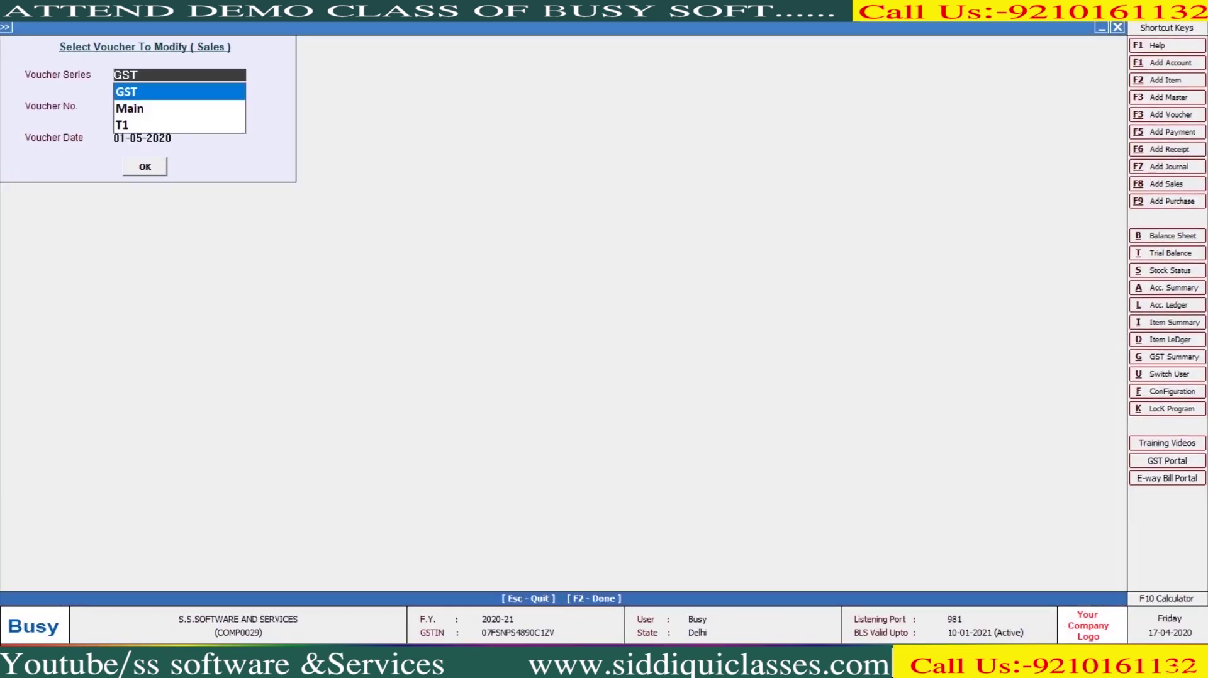
key("Escape")
Turn on Print Narration in the Standard Sales Invoice configuration and save it.
key("Return")
key("Return")
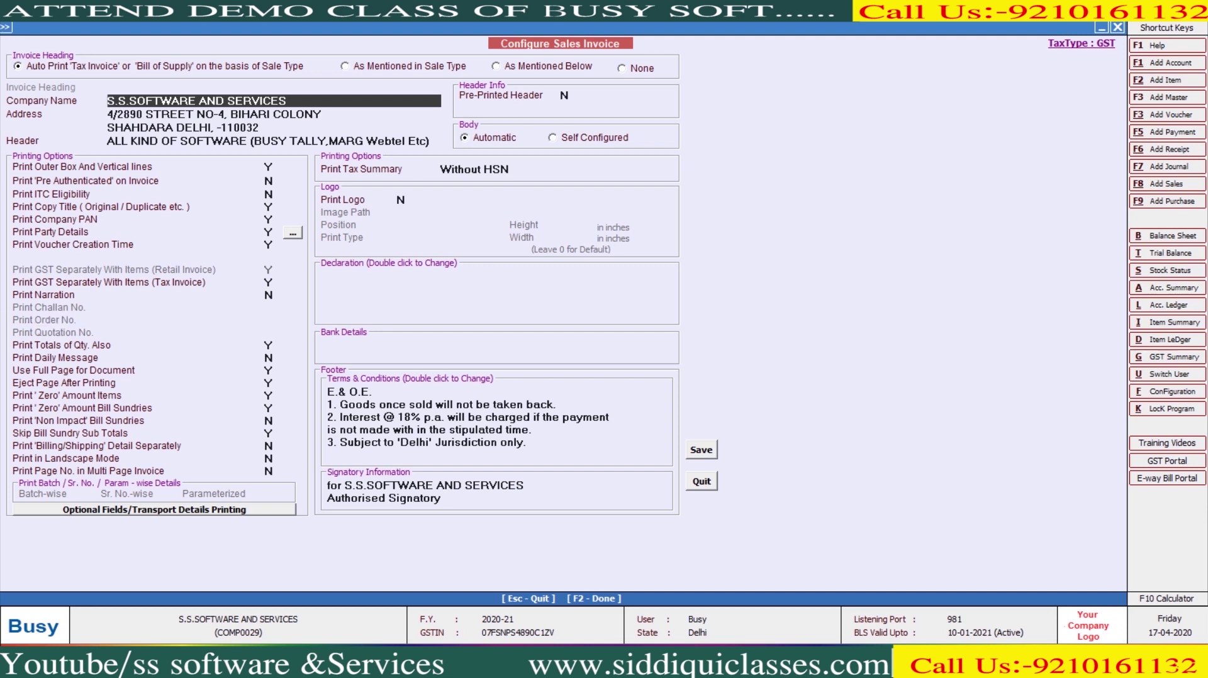
key("Return")
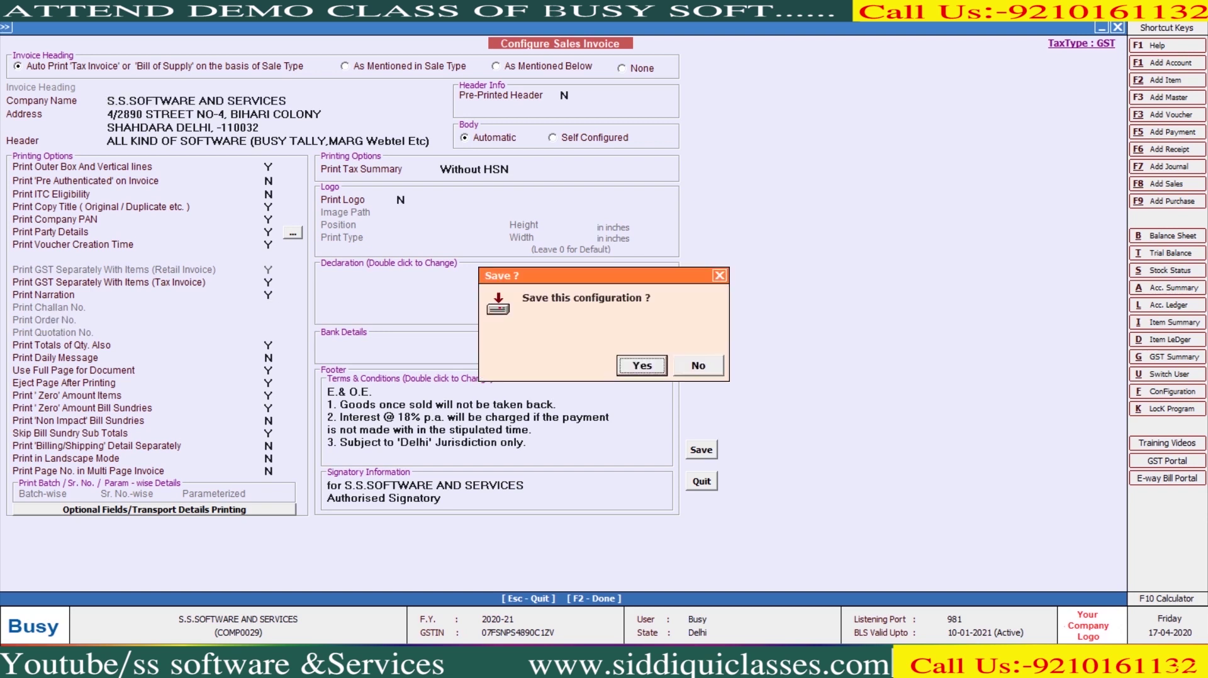
key("Escape")
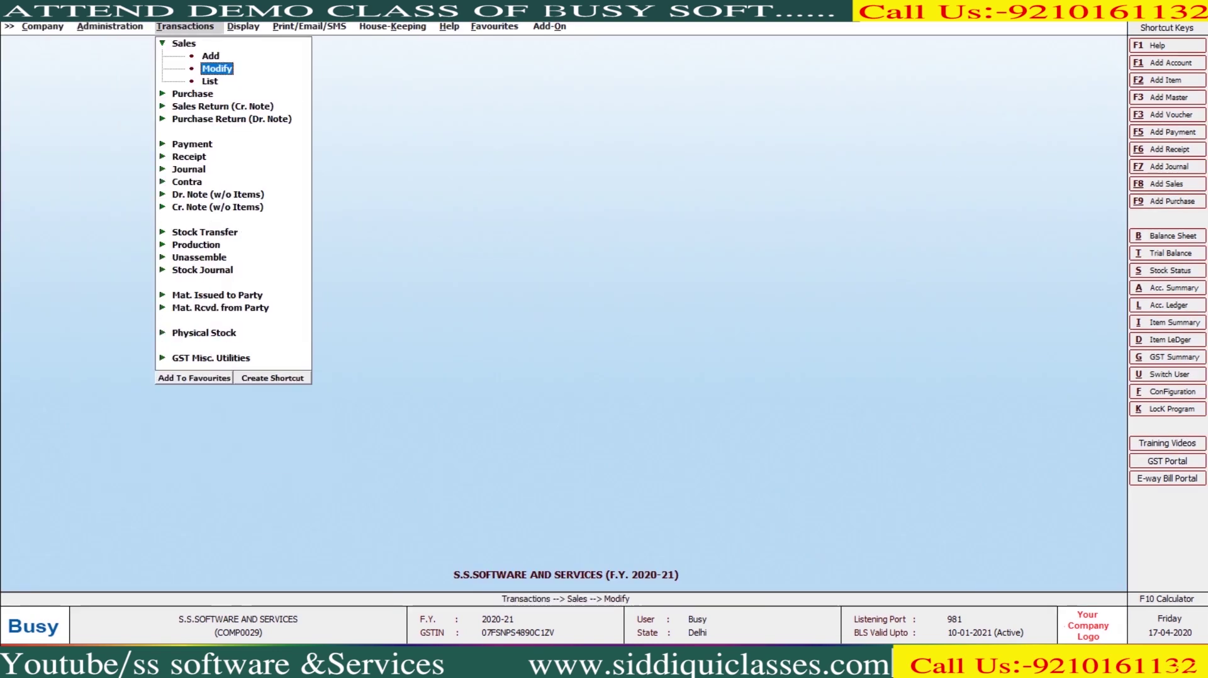
Enter the narration "GOOD SEND BY SUPER USER" in the A.J.S FASHION sales voucher, save it and leave the SMS sending form.
key("Return")
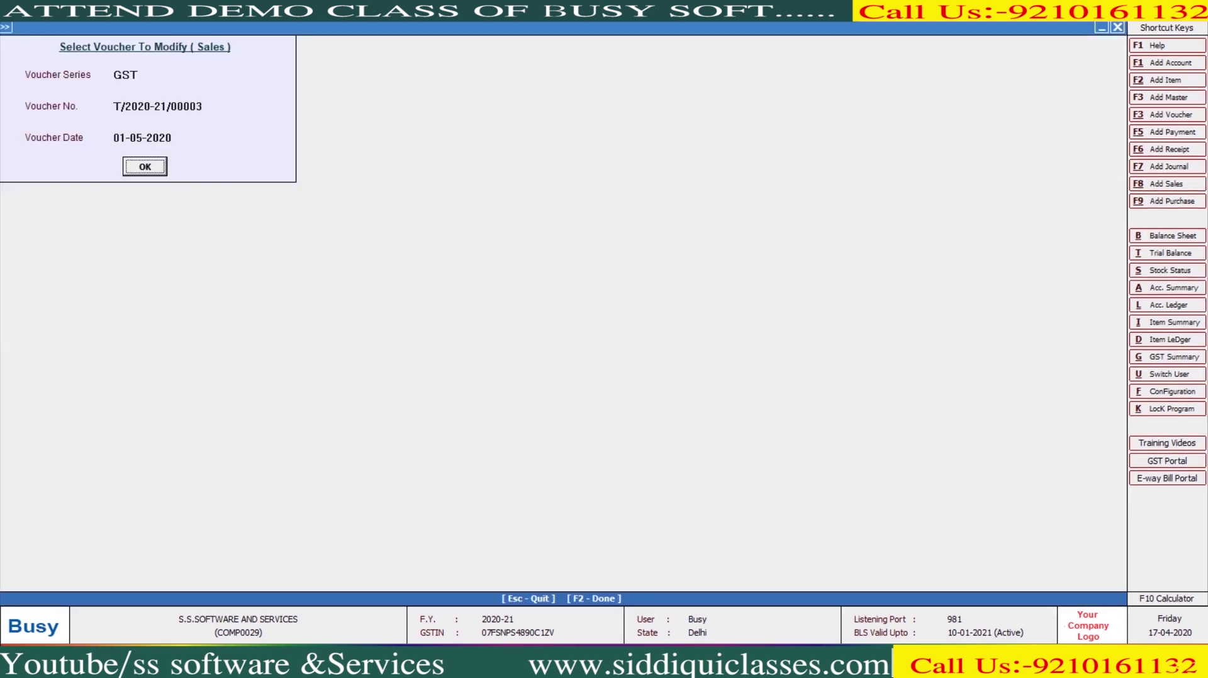
key("Return")
key("Return")
key("Return")
key("Return")
key("Return")
key("Return")
key("Return")
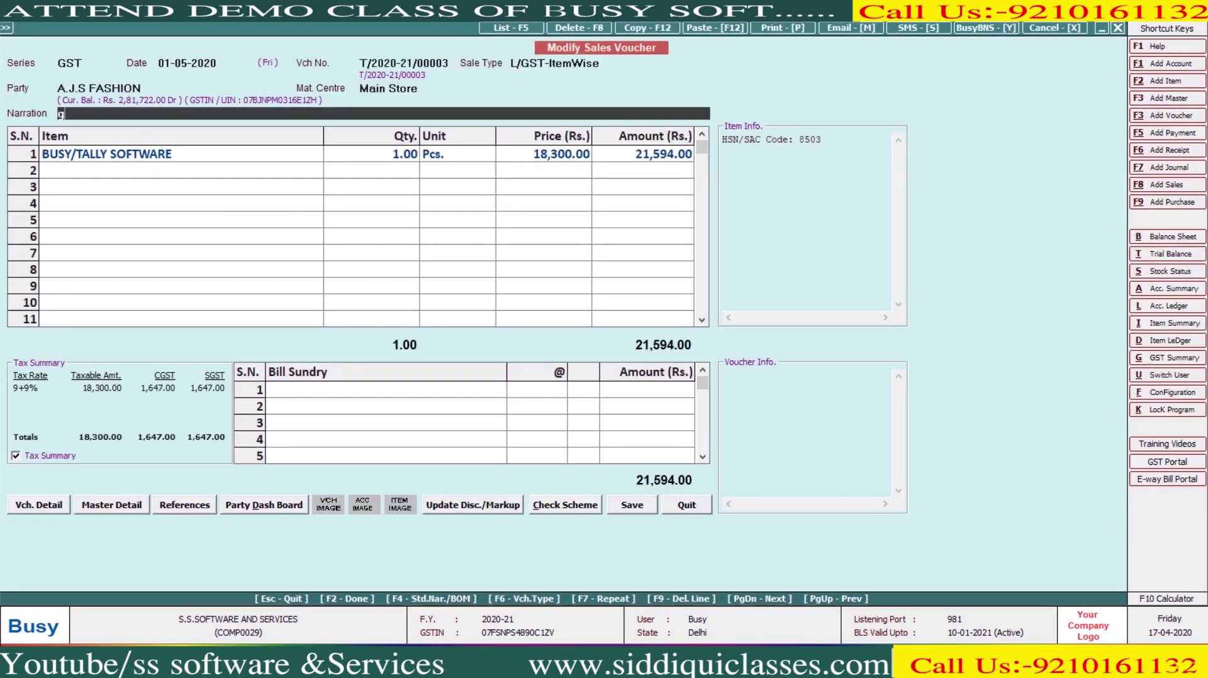
type("GOOD SEND BY SUPER USER")
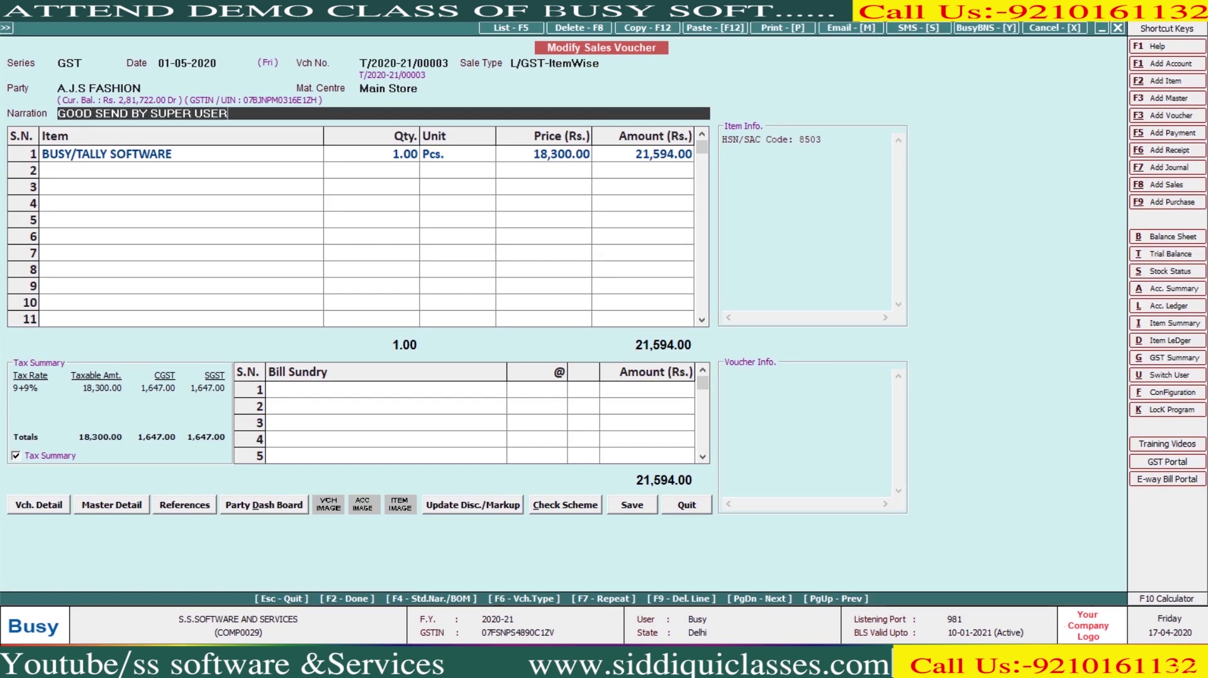
key("Return")
key("Return")
key("Return")
key("Return")
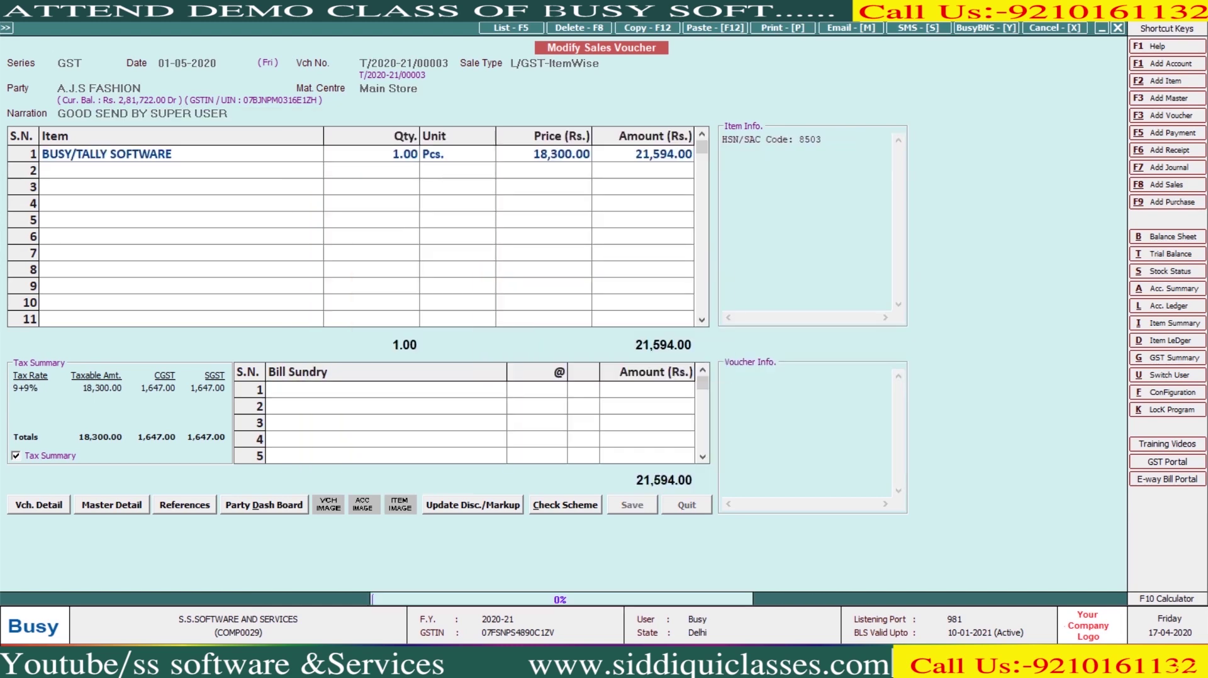
key("Return")
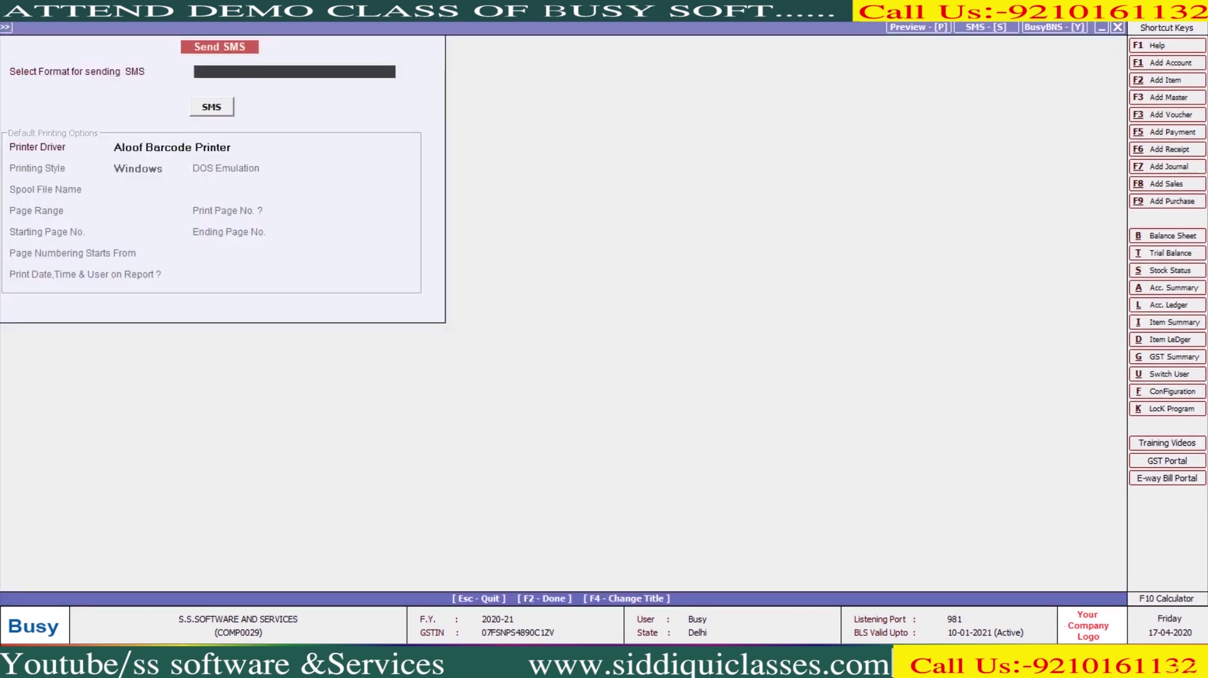
key("Return")
Reopen the modified sales voucher, preview its invoice to check the narration, and close the preview and voucher.
key("Return")
key("Return")
key("Return")
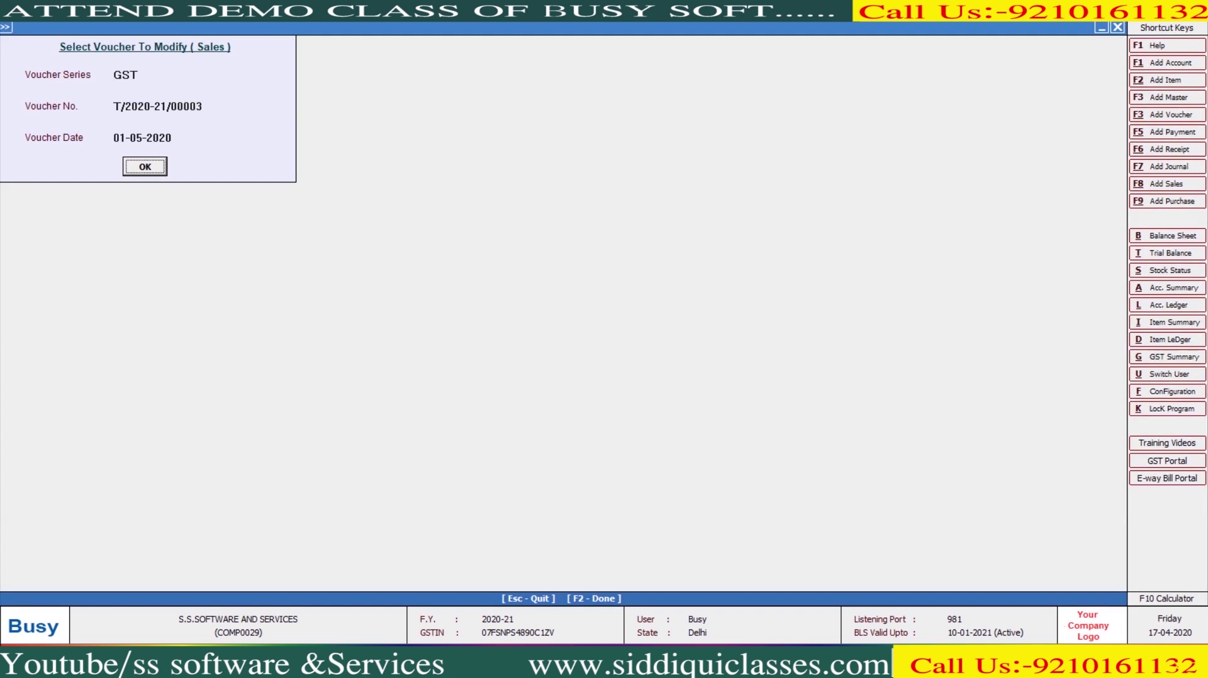
key("Return")
key("alt+p")
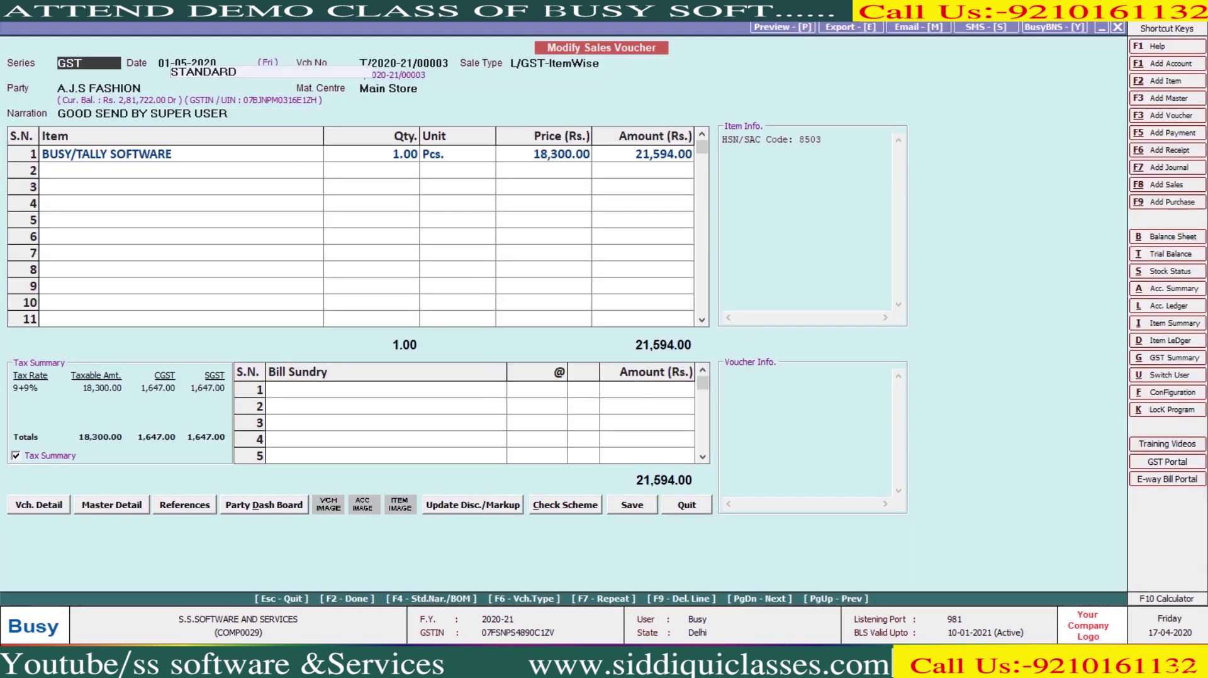
key("Return")
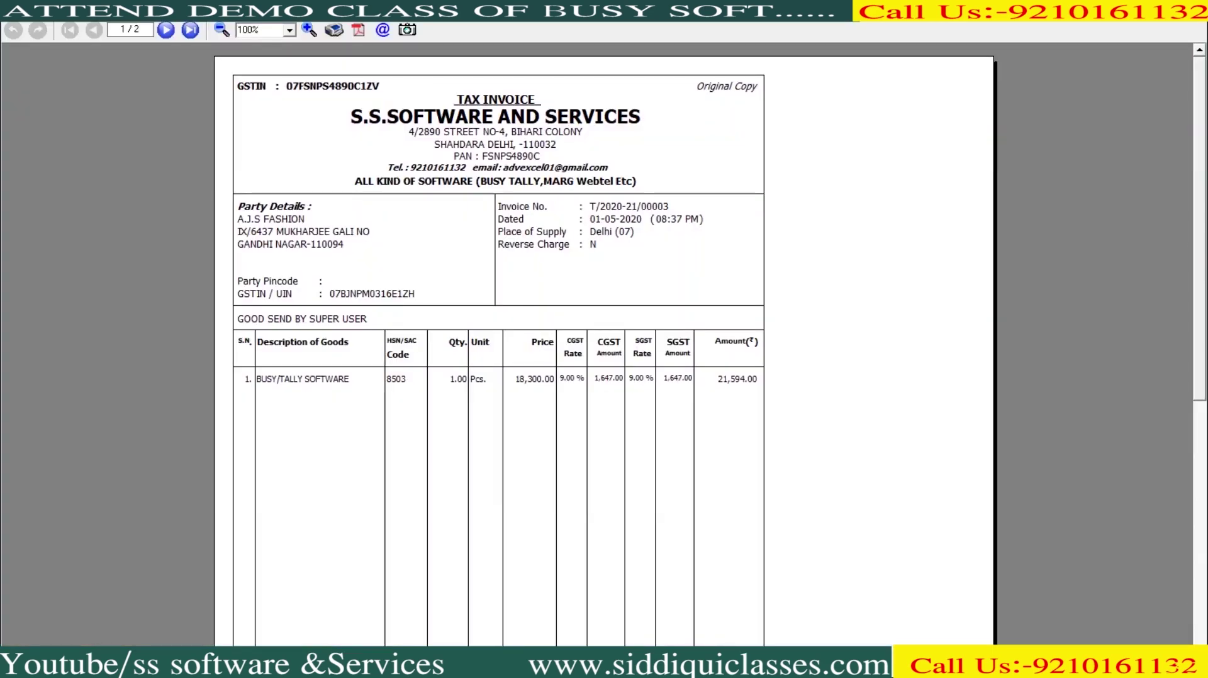
key("Escape")
key("Escape")
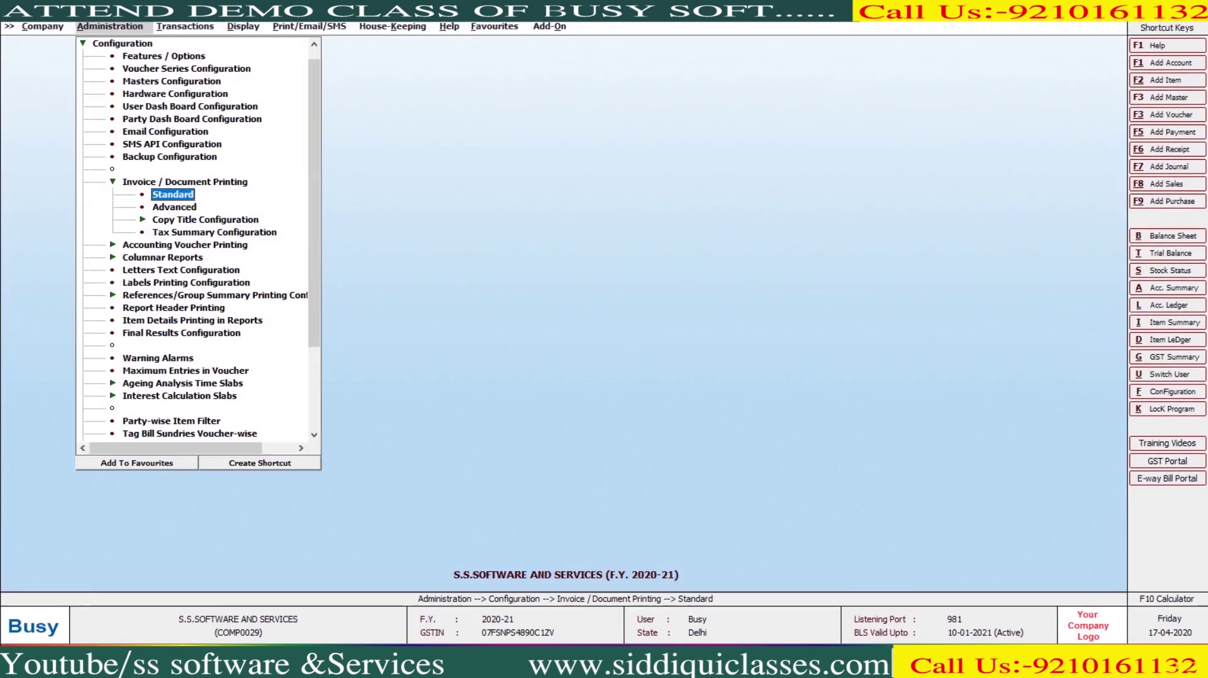
Review the printing options in the Standard Sales Invoice configuration and close it without changes.
key("Return")
key("Return")
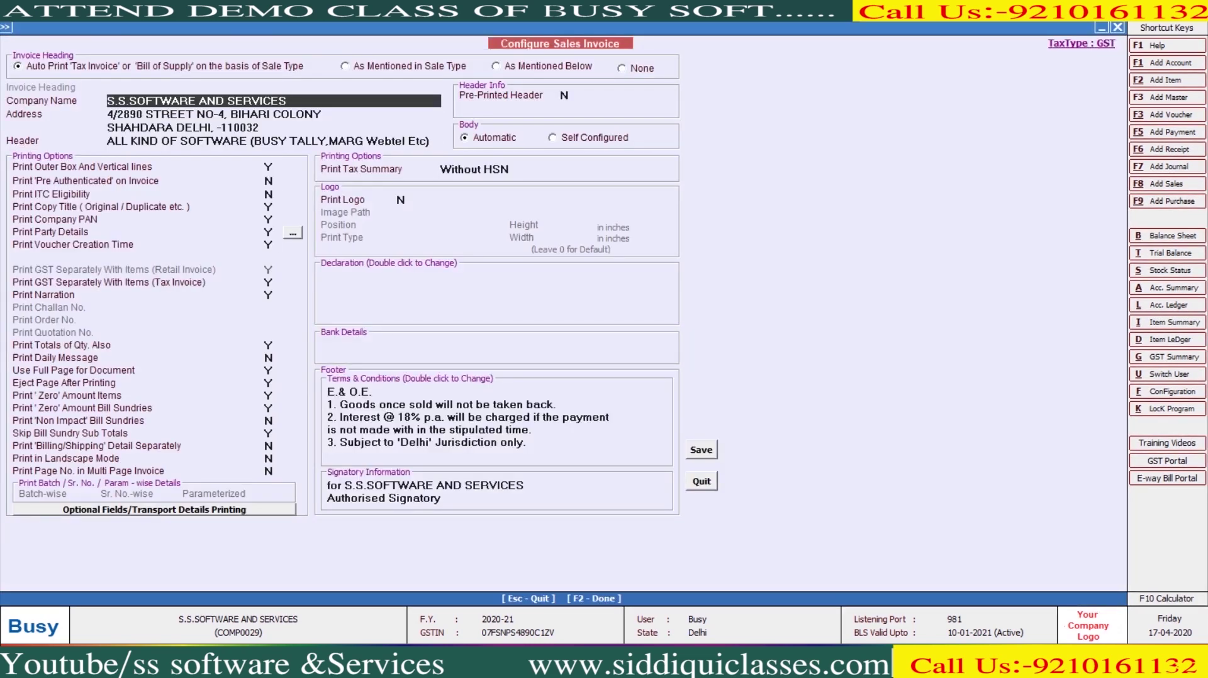
key("Escape")
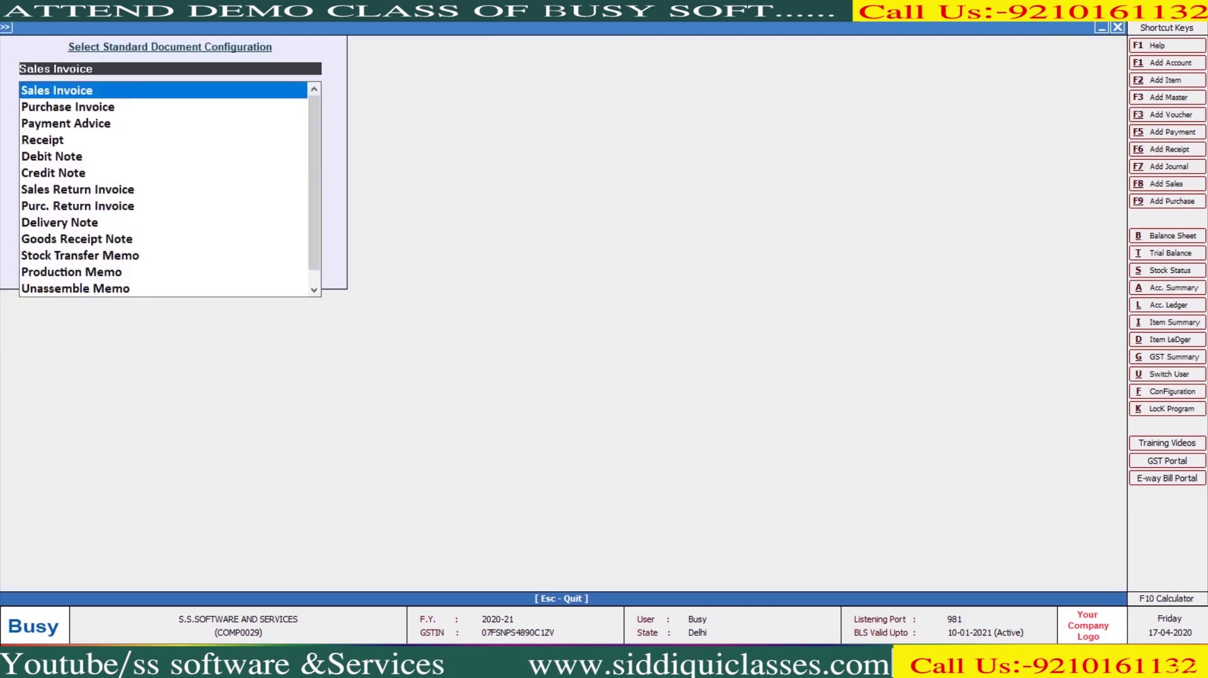
key("Escape")
Leave the document selection, open the inventory features and enable Order Processing with its default options.
key("Up")
key("Up")
key("Up")
key("Up")
key("Up")
key("Up")
key("Up")
key("Up")
key("Up")
key("Up")
key("Up")
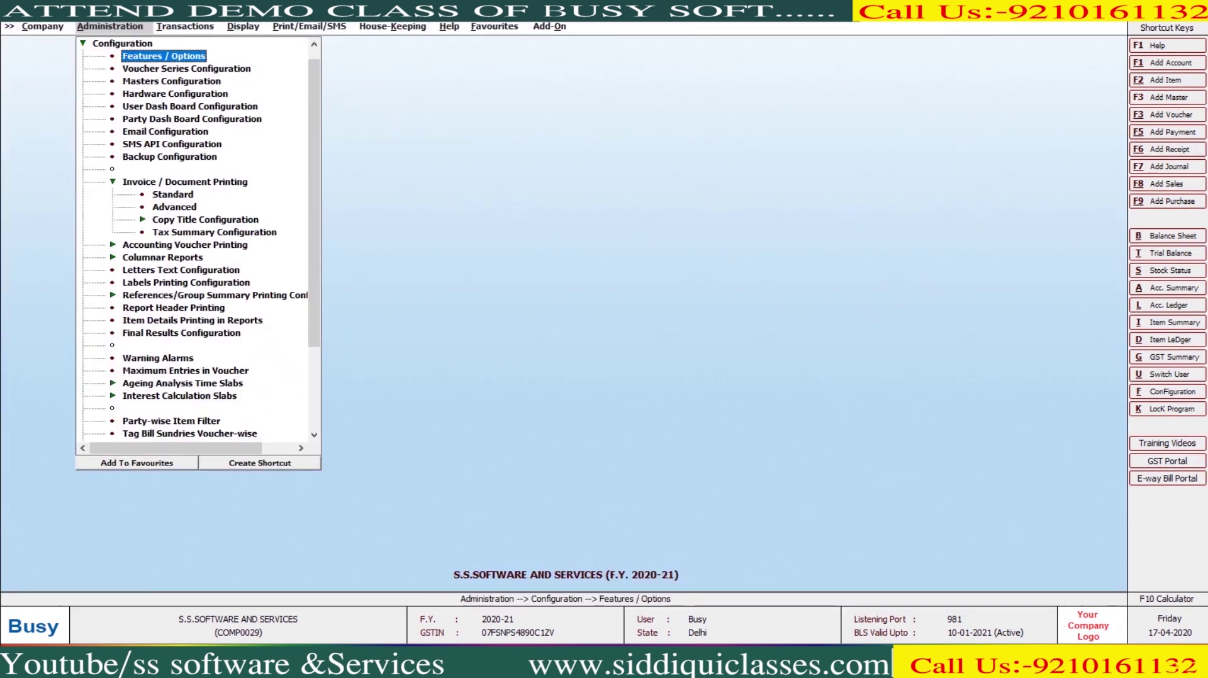
key("Return")
key("Down")
key("Down")
key("Down")
key("Down")
key("Return")
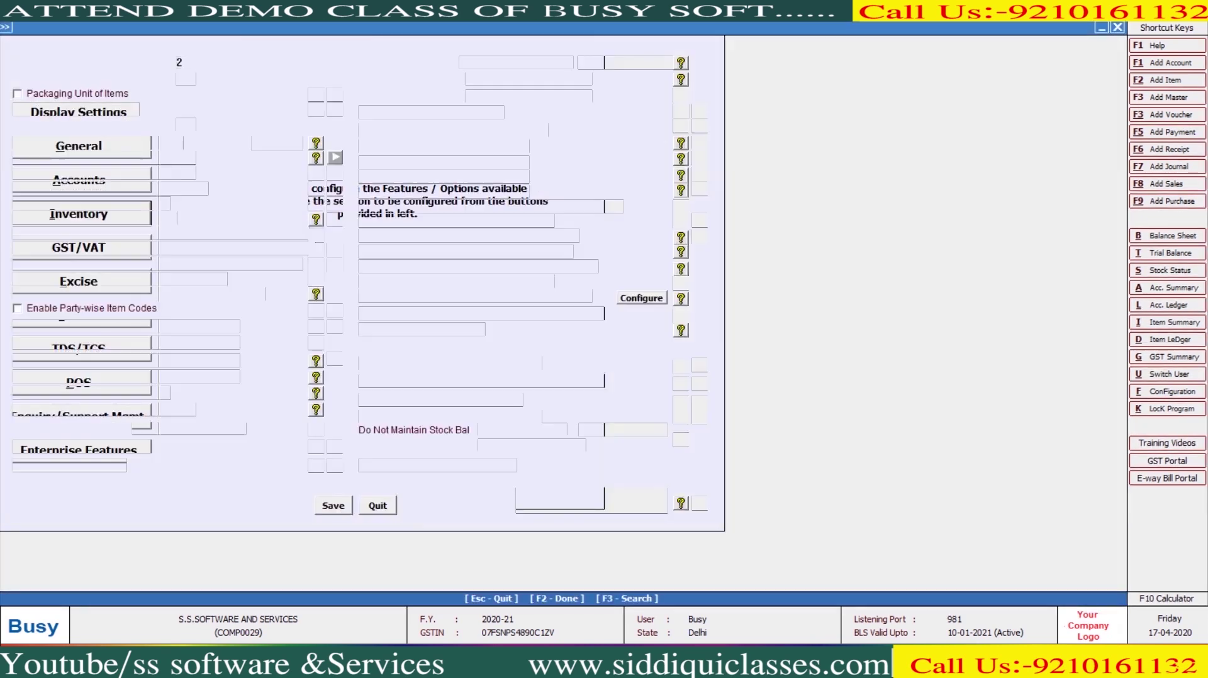
left_click(81, 203)
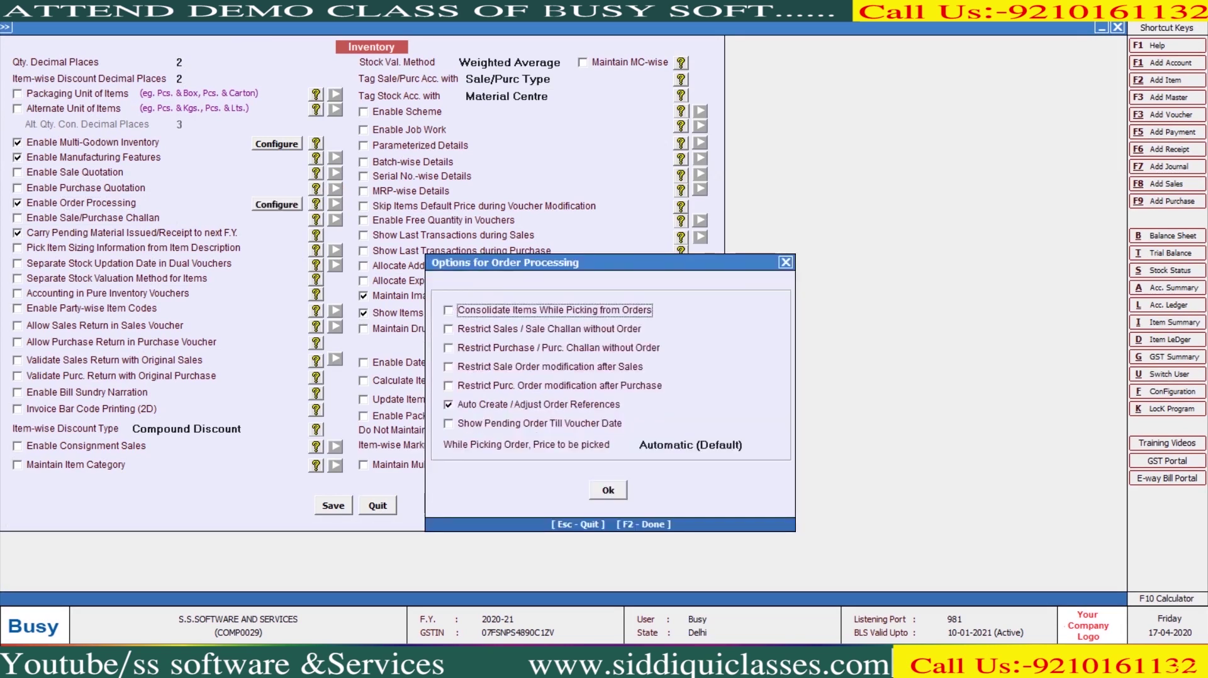
key("F2")
Enable Purchase Quotation and Sale/Purchase Challan in the inventory features, save them and close the features window.
left_click(86, 188)
key("F2")
left_click(92, 218)
key("F2")
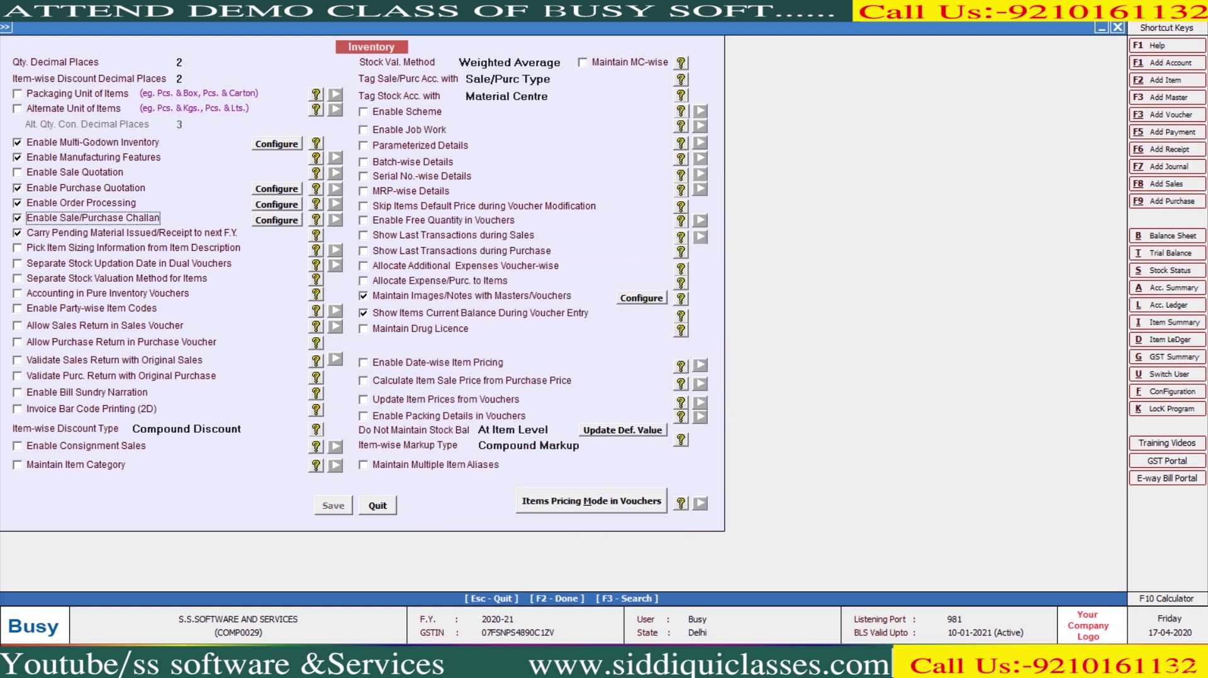
key("Escape")
key("Escape")
Turn on Print Challan No. and Print Order No. in the Standard Sales Invoice configuration and save it.
key("Right")
key("Down")
key("Down")
key("Down")
key("Down")
key("Down")
key("Down")
key("Down")
key("Down")
key("Down")
key("Right")
key("Down")
key("Return")
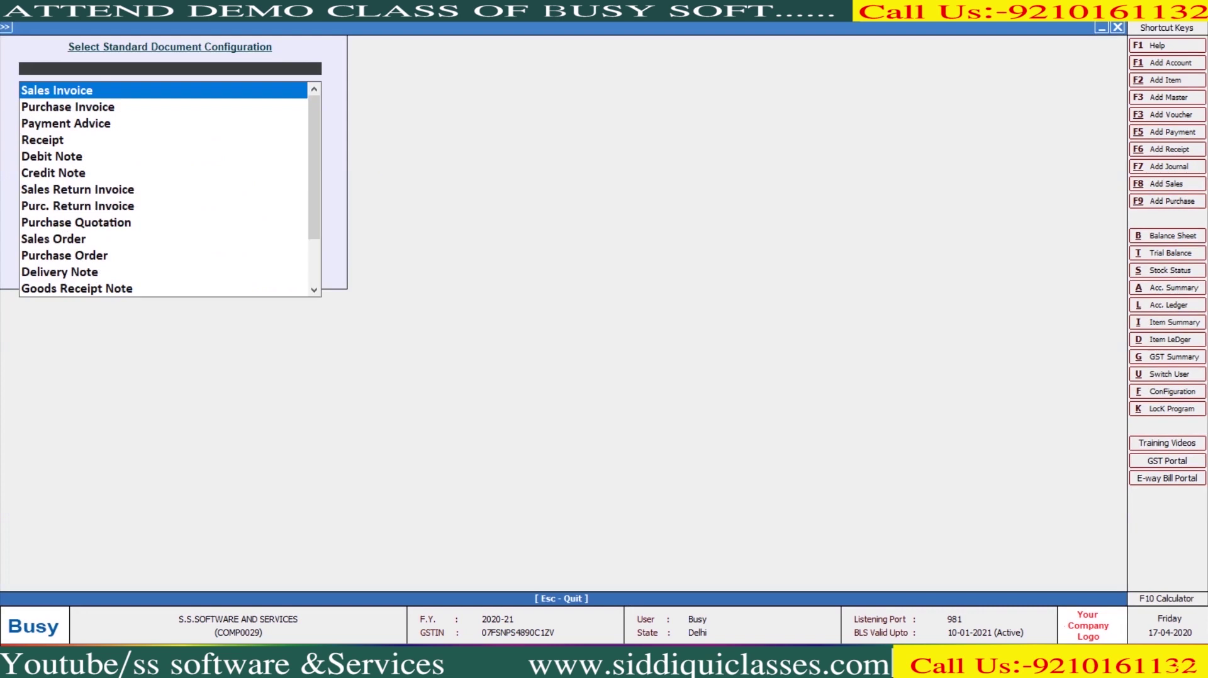
key("Return")
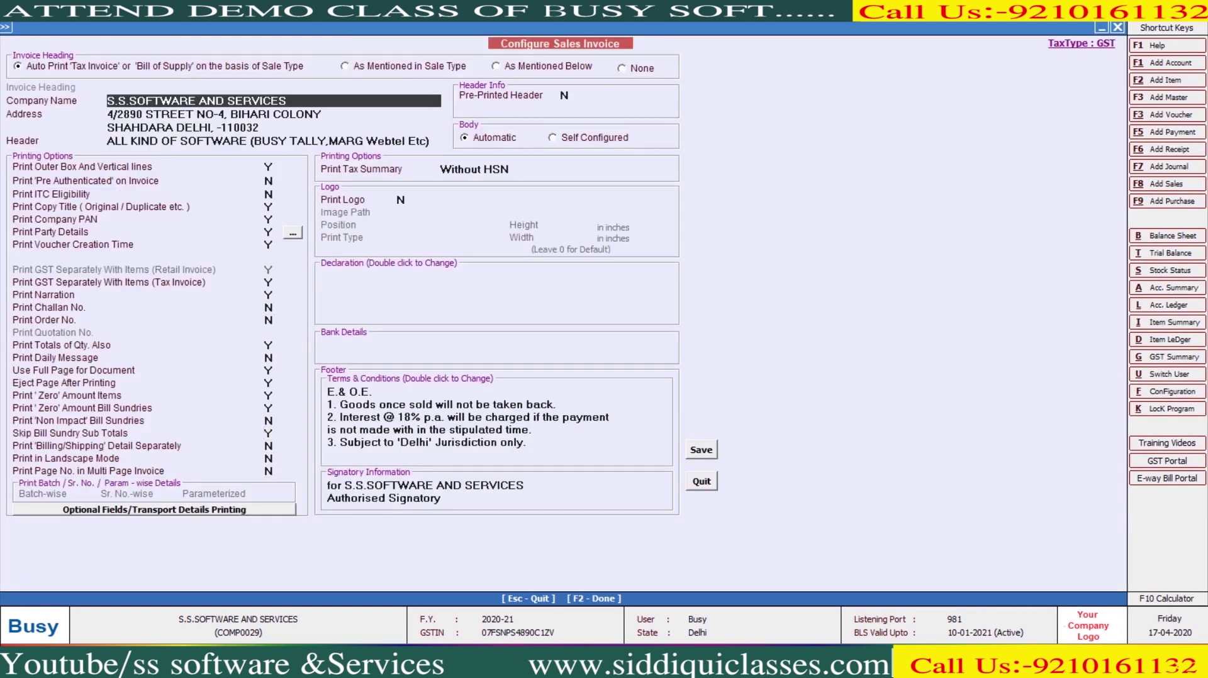
left_click(269, 307)
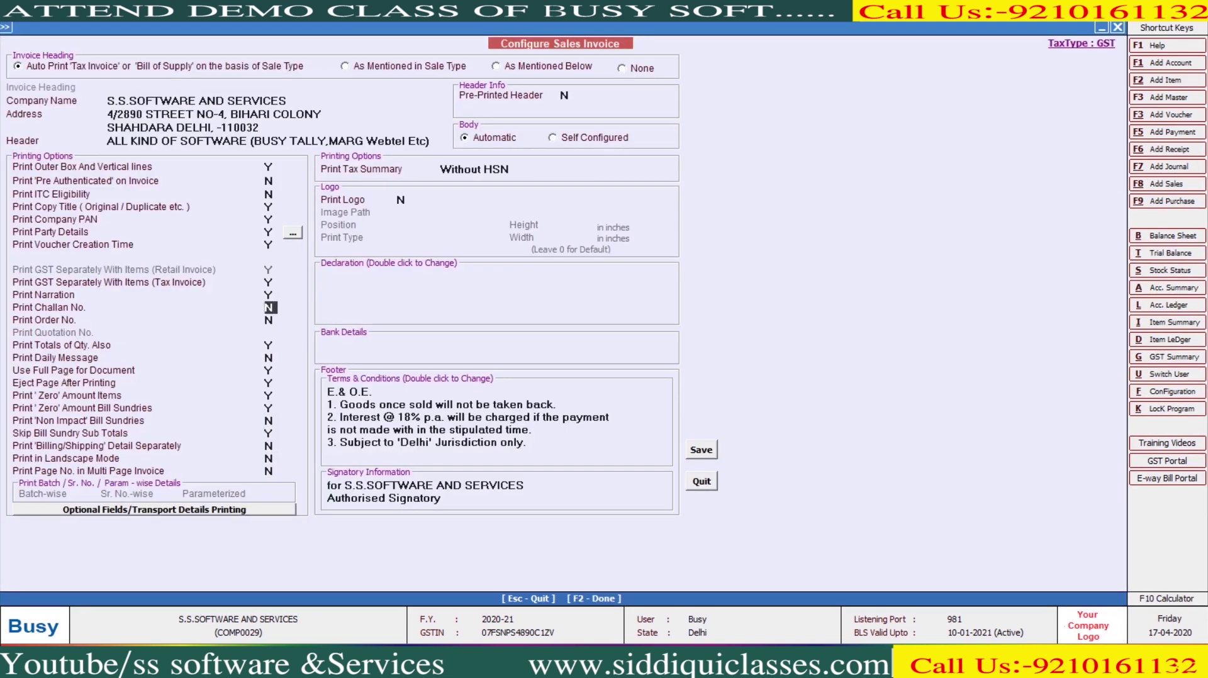
key("y")
key("Return")
key("y")
key("F2")
key("Escape")
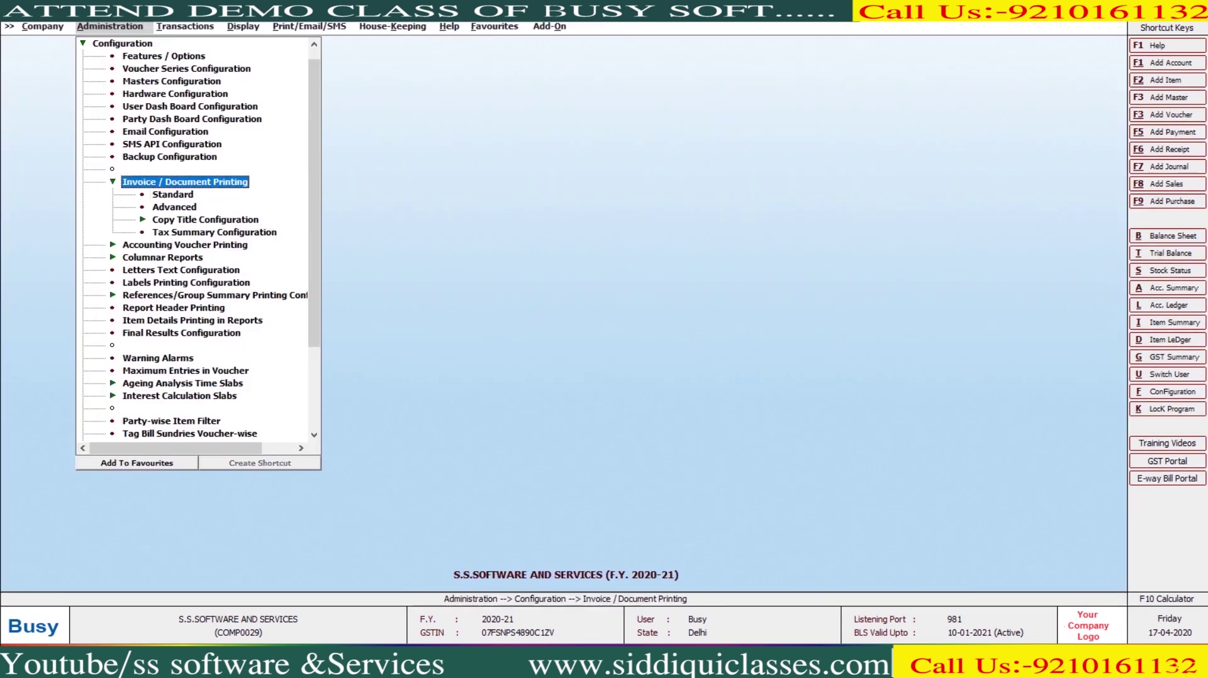
Enable Sale Quotation in the inventory features and save the change.
key("Up")
key("Return")
key("Down")
key("Down")
key("Down")
key("Down")
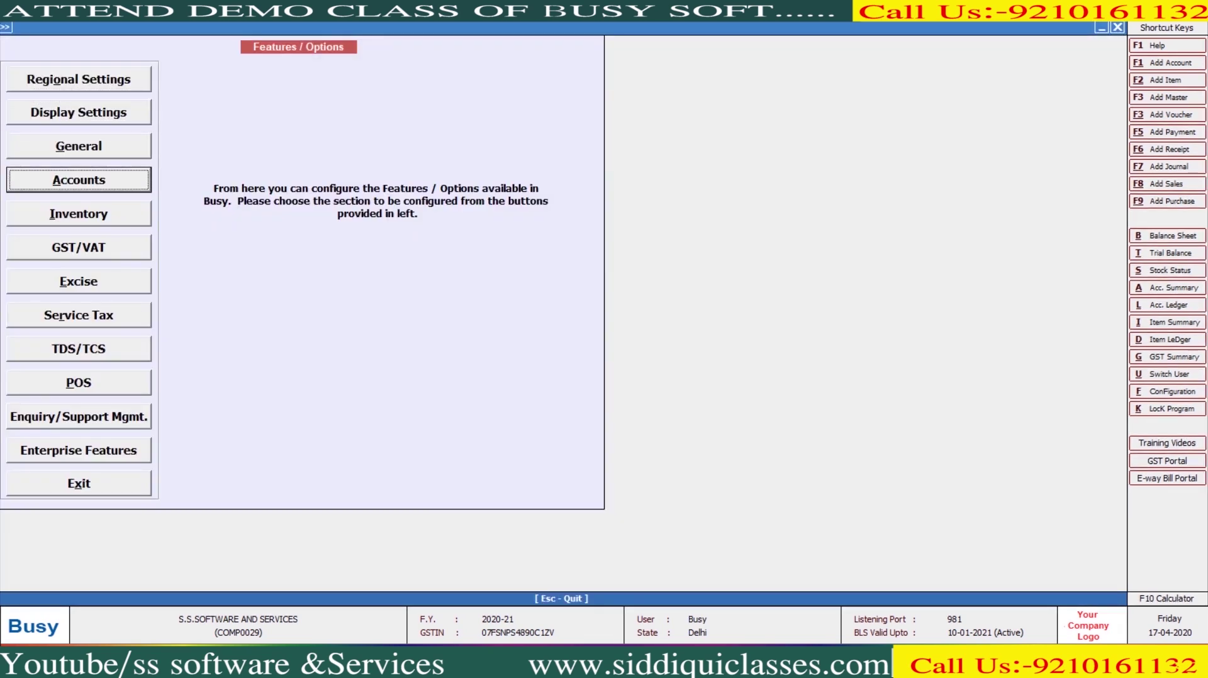
key("Return")
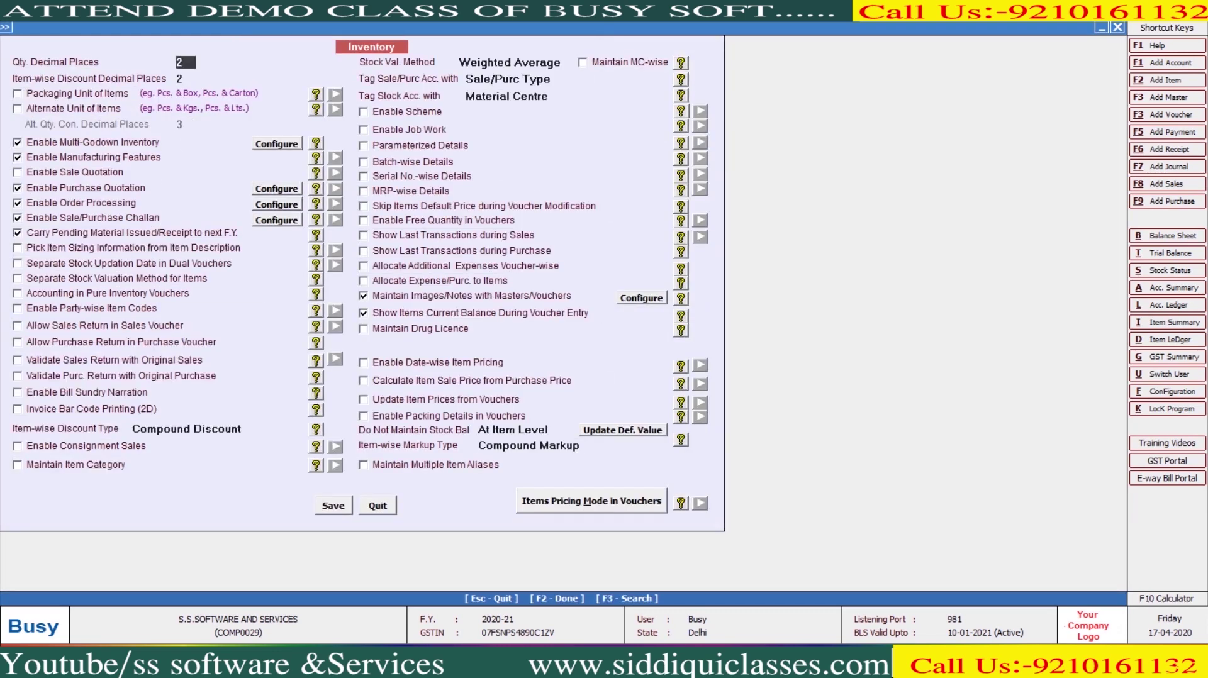
left_click(75, 172)
key("Return")
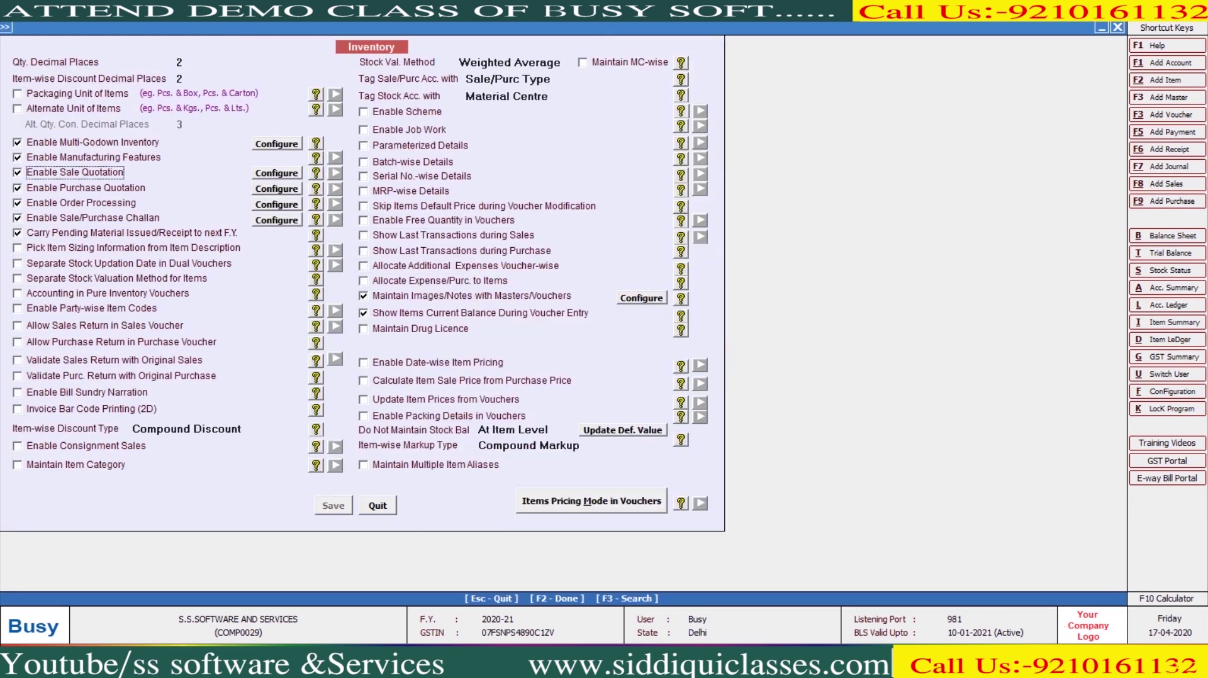
key("F2")
key("Escape")
Turn on Print Quotation No. in the Standard Sales Invoice configuration and save it.
key("Down")
key("Down")
key("Down")
key("Down")
key("Down")
key("Down")
key("Down")
key("Down")
key("Down")
key("Return")
key("Down")
key("Return")
key("Return")
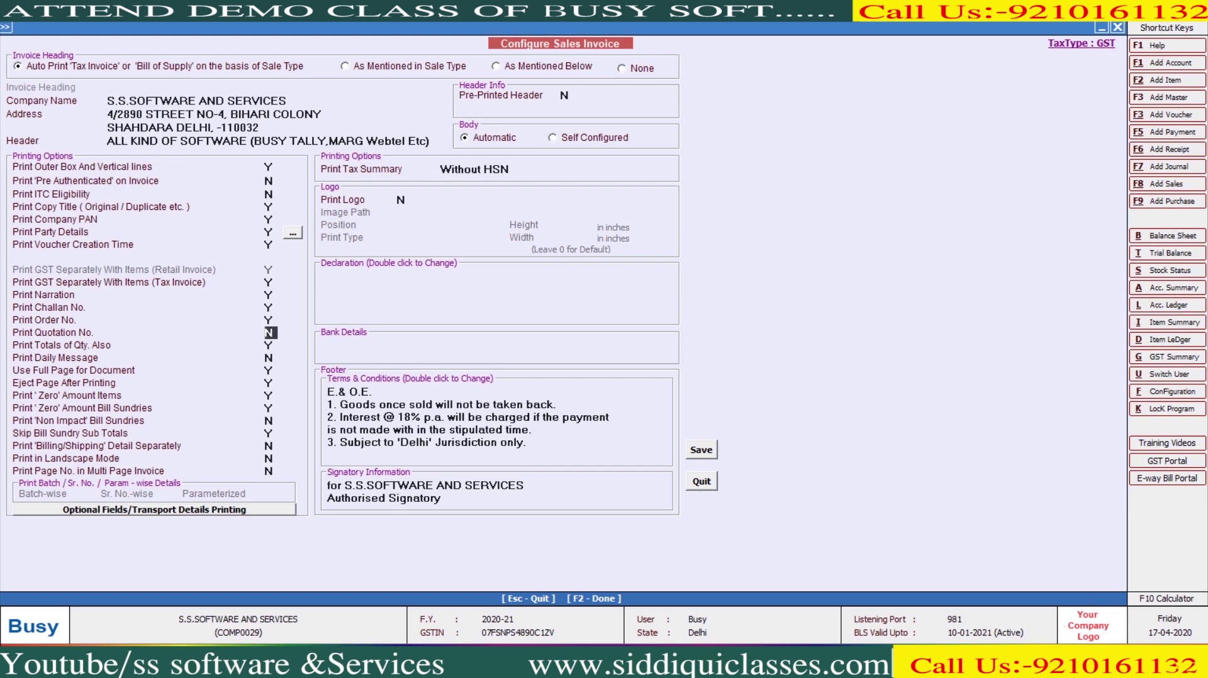
key("F2")
key("Return")
key("Escape")
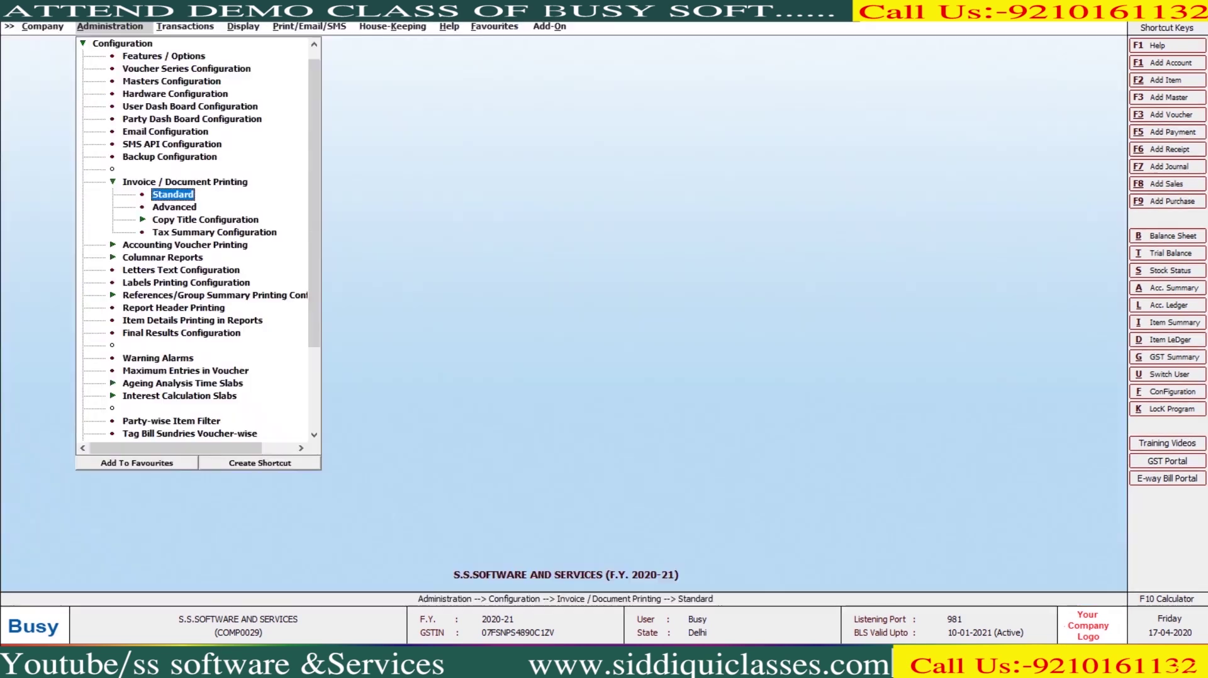
Preview the A.J.S FASHION sales voucher's invoice in STANDARD format to check the quotation, order and challan lines, and close it.
key("Right")
key("Down")
key("Down")
key("Down")
key("Down")
key("Return")
key("Down")
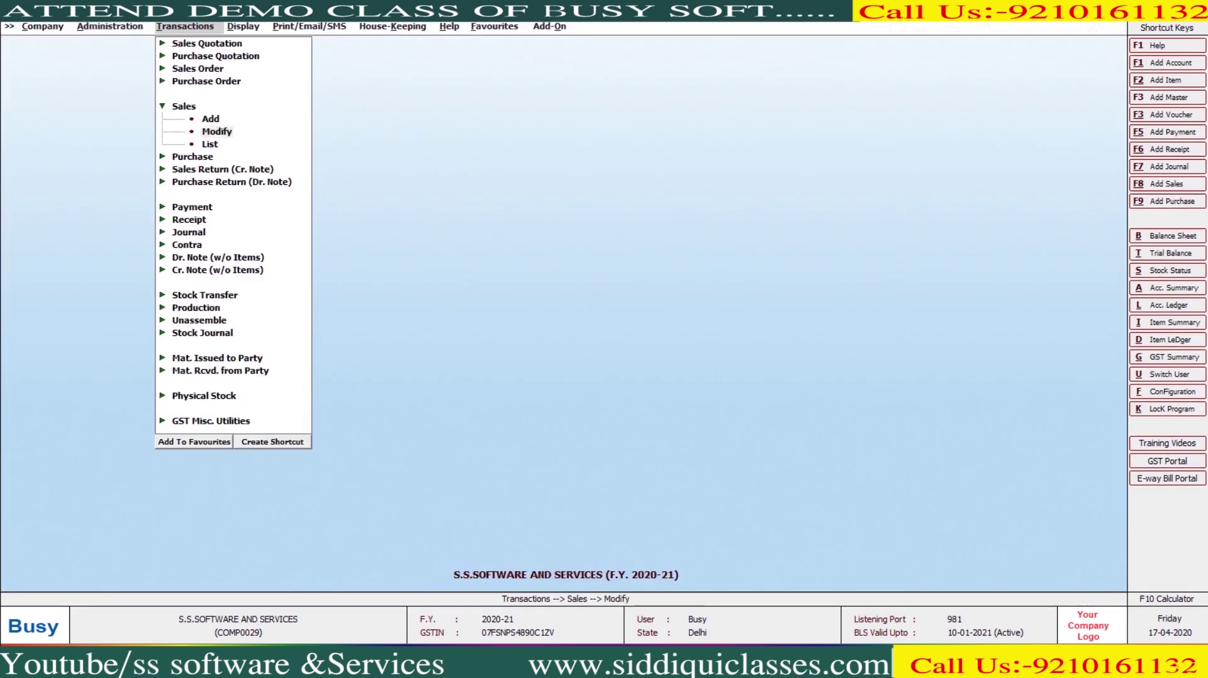
key("Return")
key("Return")
key("Return")
key("Return")
key("Return")
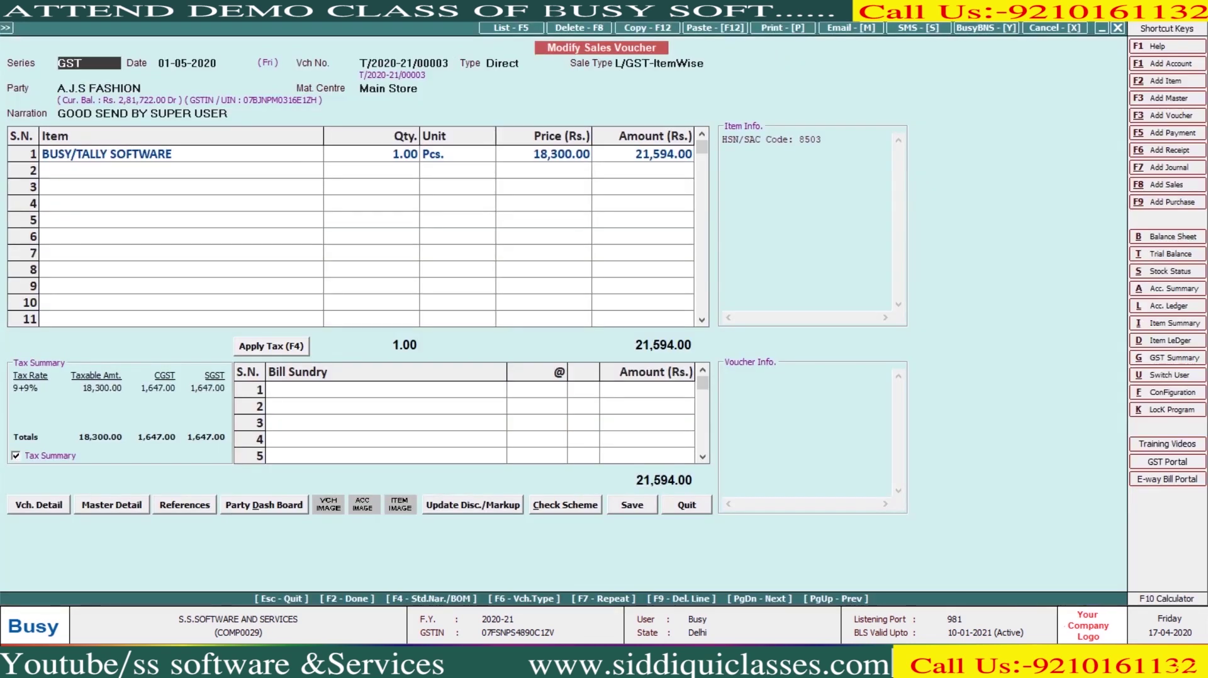
key("alt+p")
key("Return")
key("Return")
key("Return")
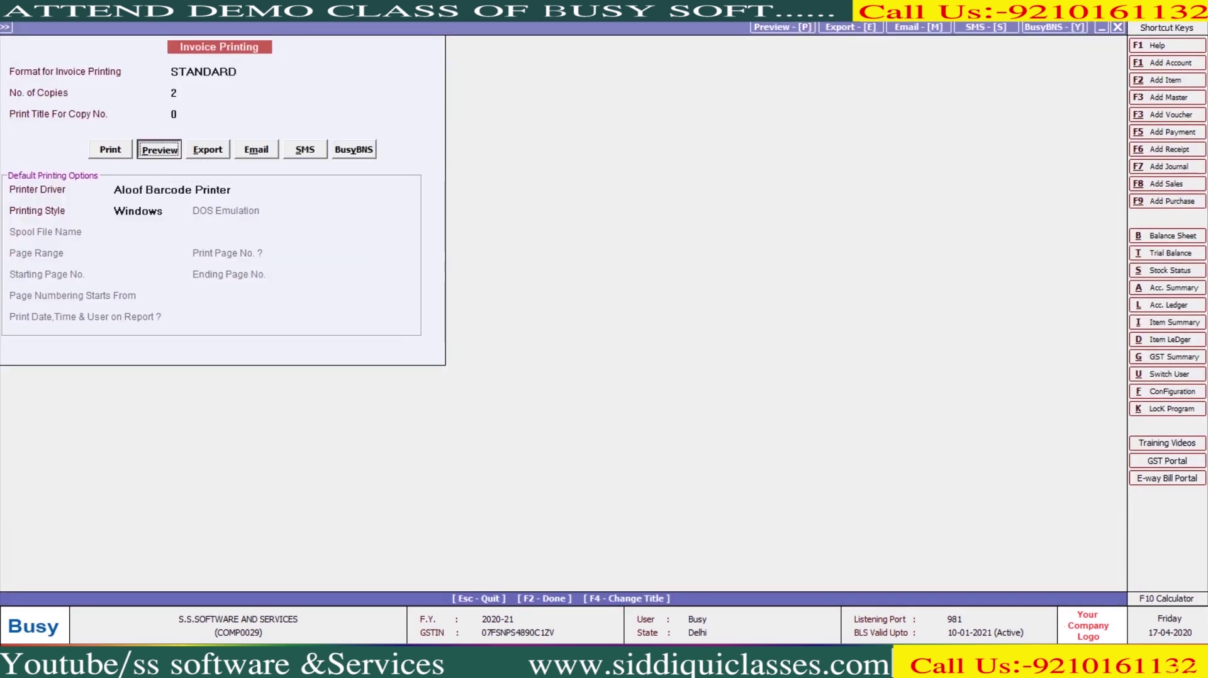
key("Return")
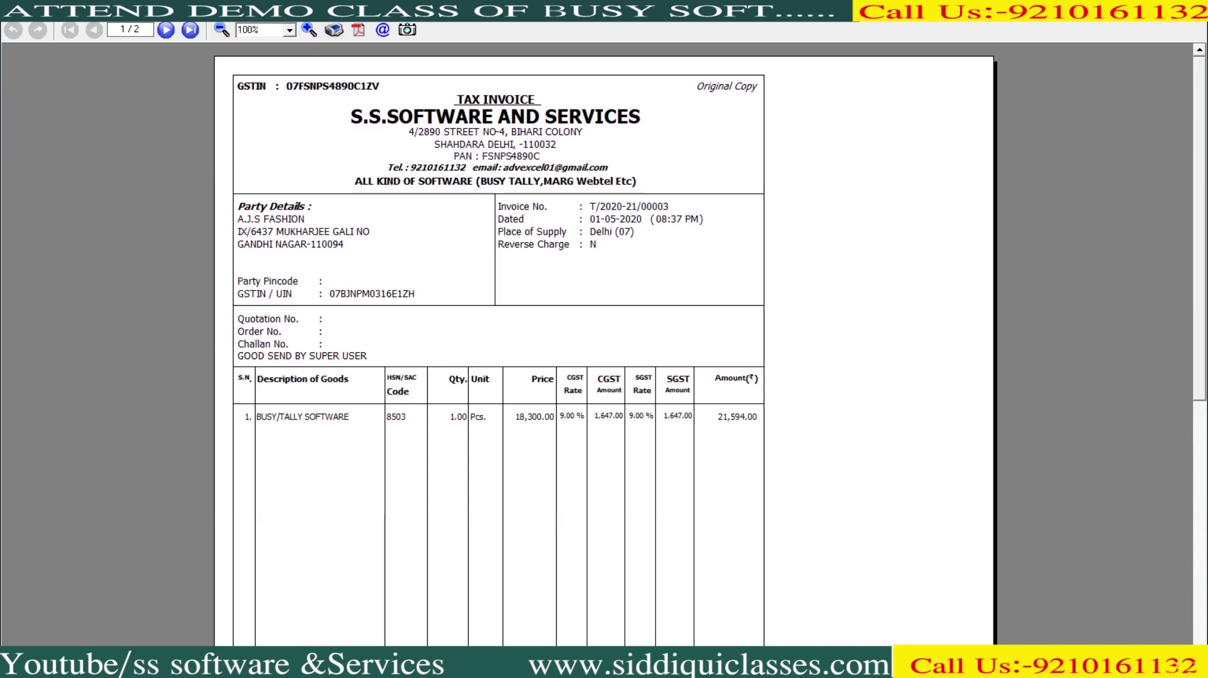
key("Escape")
key("Escape")
key("Return")
Examine the Print Totals of Qty. option in the Standard Sales Invoice configuration and close it without changes.
key("Left")
key("Return")
key("Return")
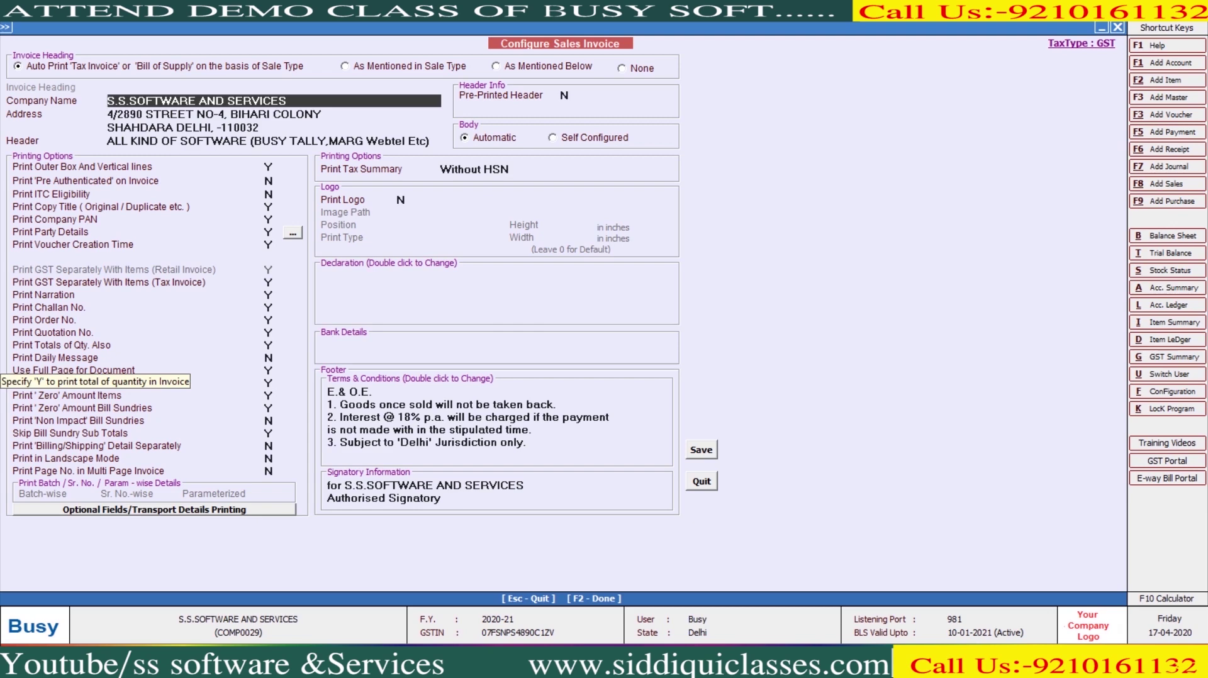
key("Escape")
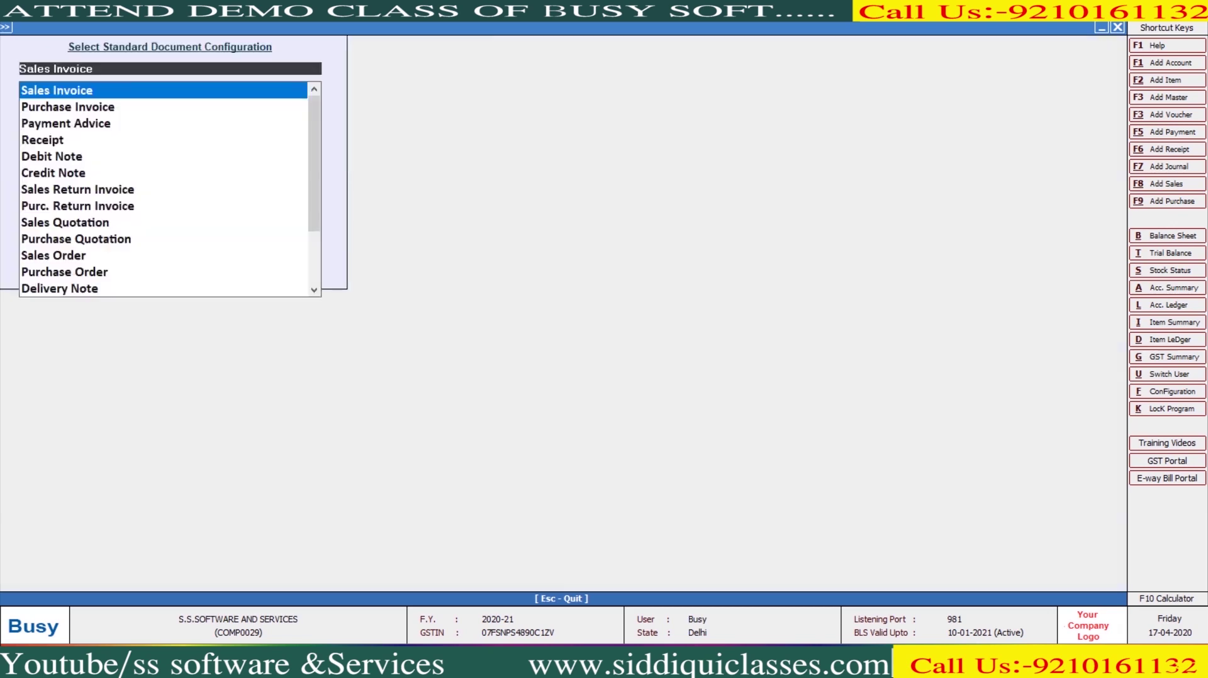
key("Escape")
Open the sales vouchers for modification and browse to the 17-04-2020 A.J.S FASHION voucher with 12 Pcs. of Cotton Fabric.
key("Right")
key("Return")
key("Return")
key("Return")
key("Return")
key("Return")
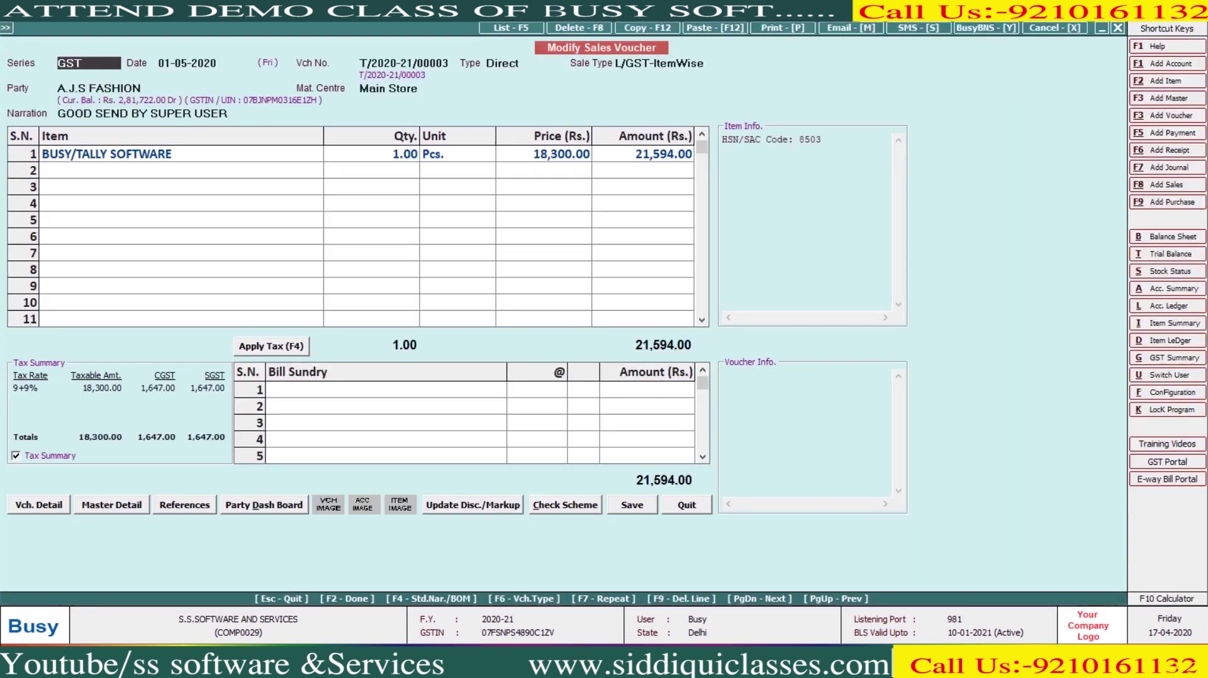
key("Page_Down")
key("Page_Down")
key("Page_Down")
key("Page_Down")
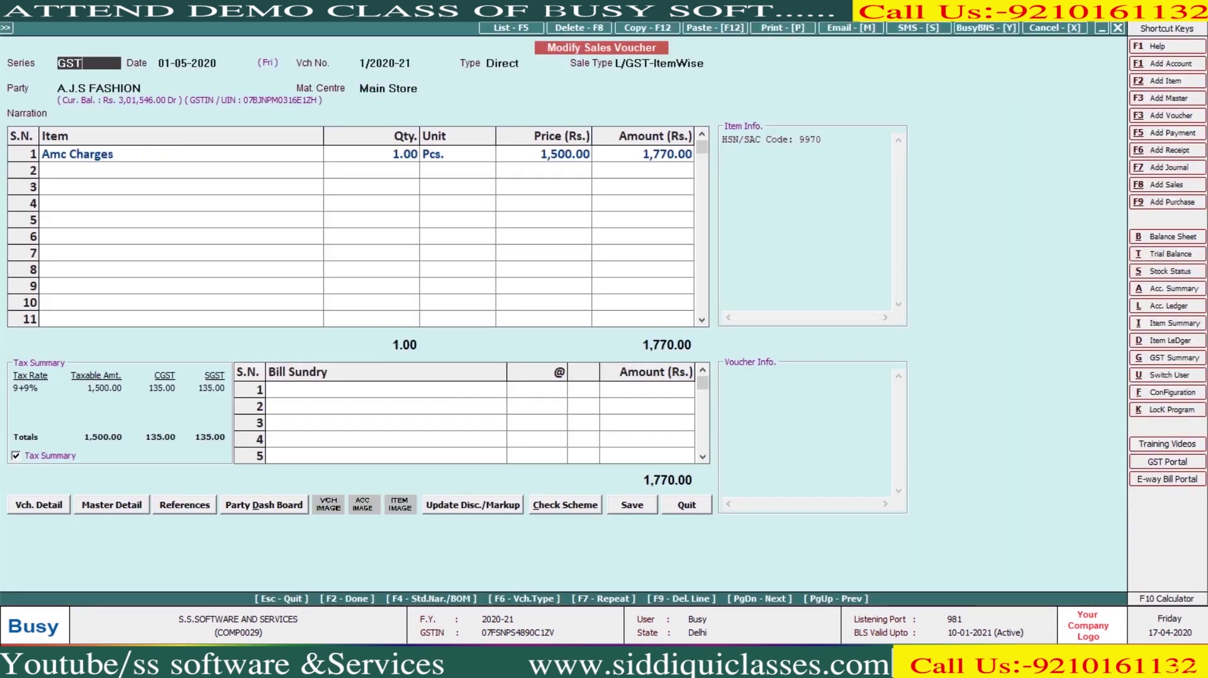
key("Page_Up")
key("Page_Up")
key("Page_Up")
key("Page_Up")
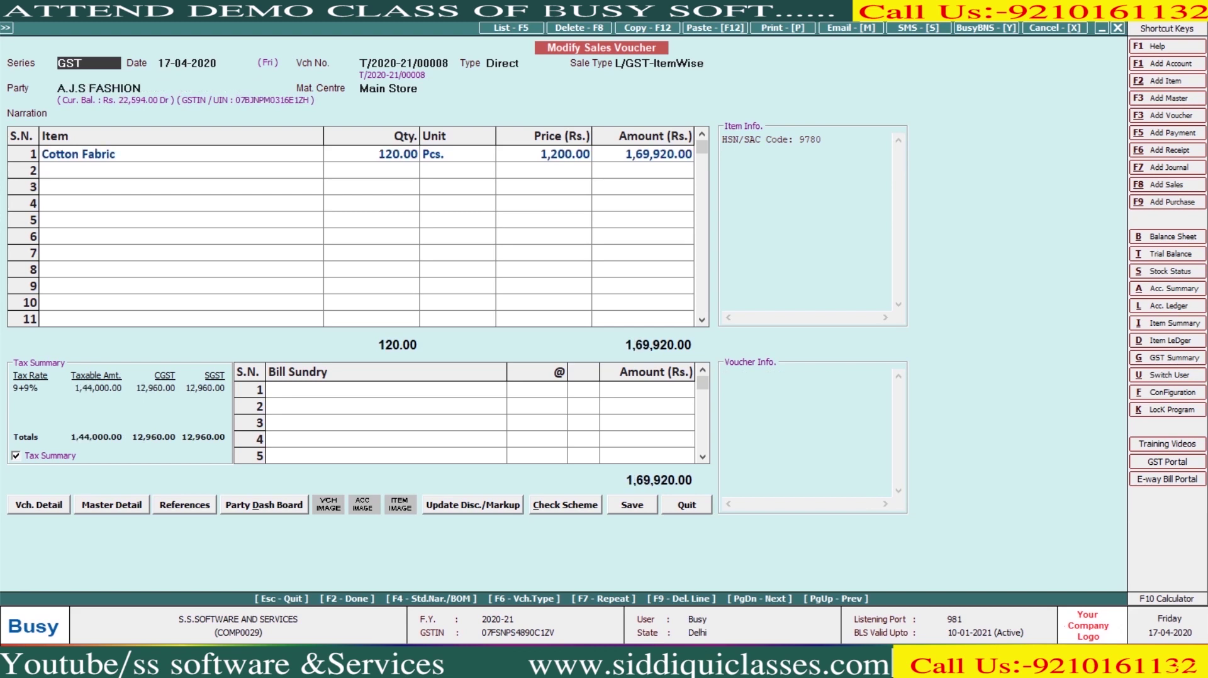
key("Page_Up")
key("Page_Up")
key("Page_Up")
Add a second Cotton Fabric line of 10 Pcs. to the voucher, save it and decline sending the SMS.
key("Return")
left_click(181, 170)
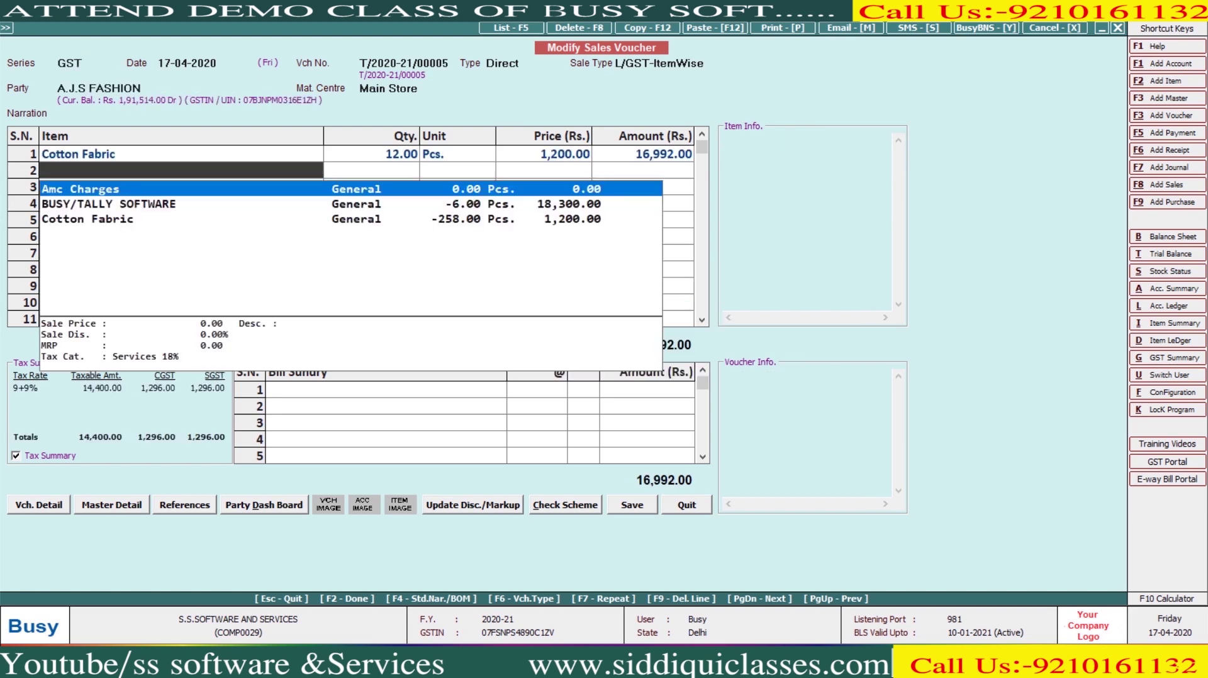
key("Down")
key("Down")
key("Return")
type("10")
key("Return")
key("Return")
key("Return")
key("Return")
key("Return")
key("F2")
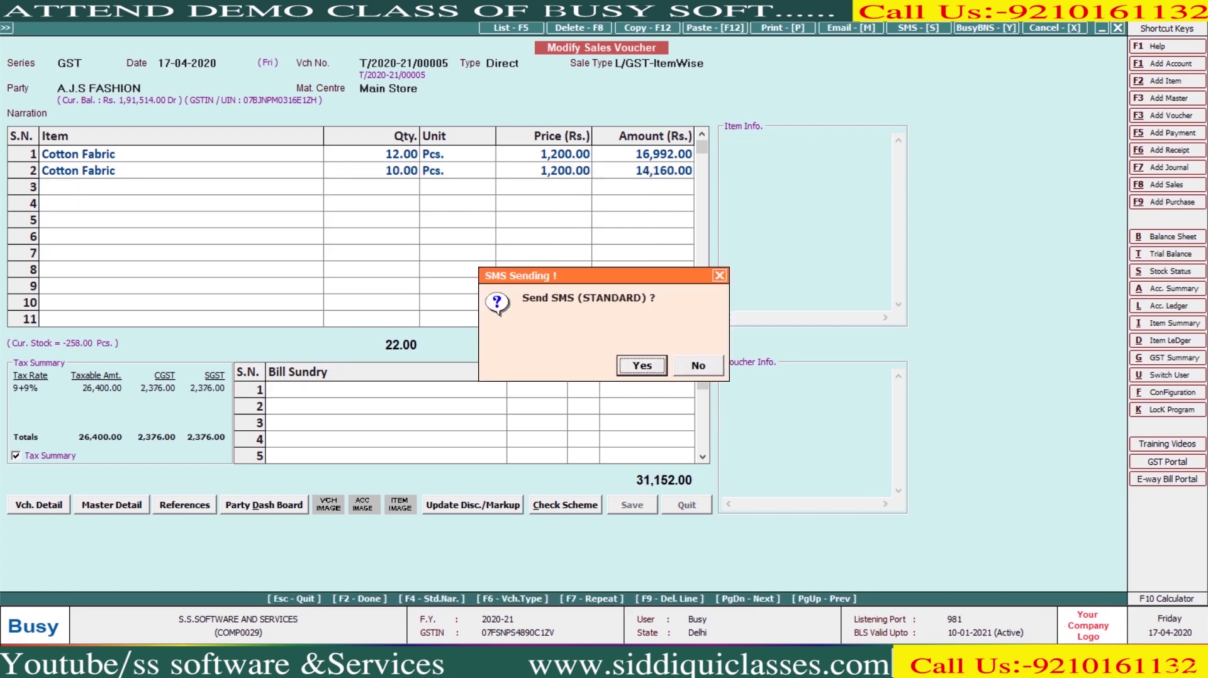
key("n")
key("Return")
Open the 01-05-2020 A.J.S FASHION sales voucher and add 54 Pcs. of Cotton Fabric as its second item.
key("Return")
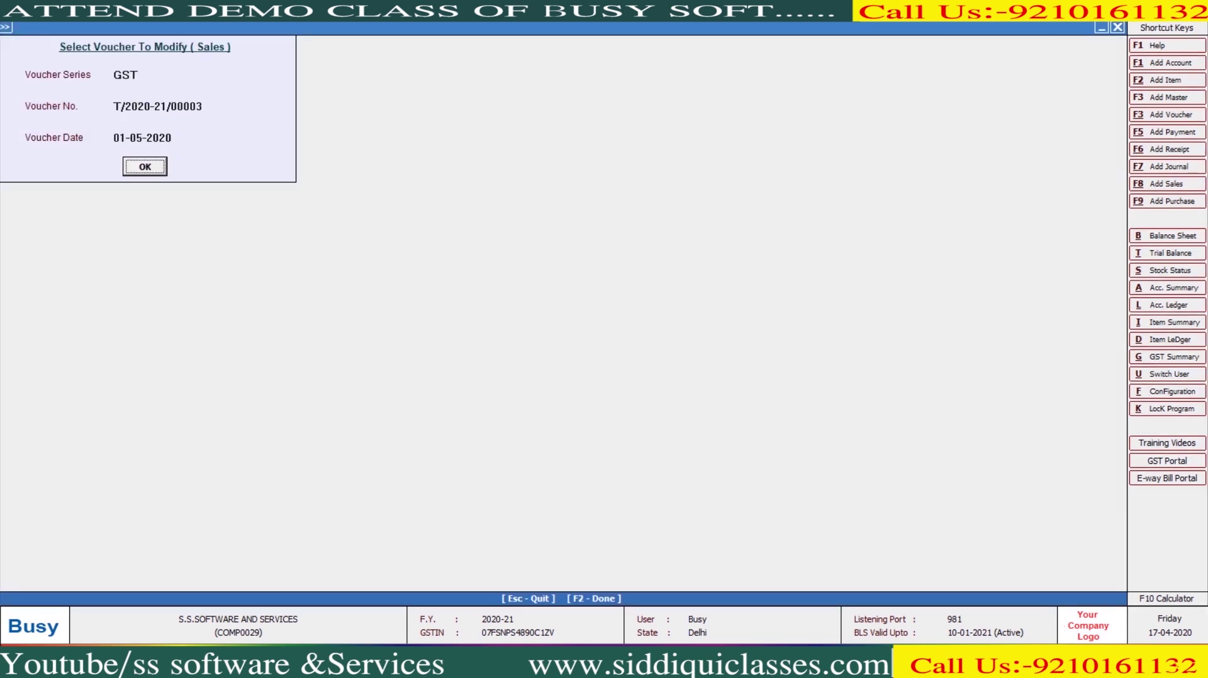
key("Return")
left_click(181, 170)
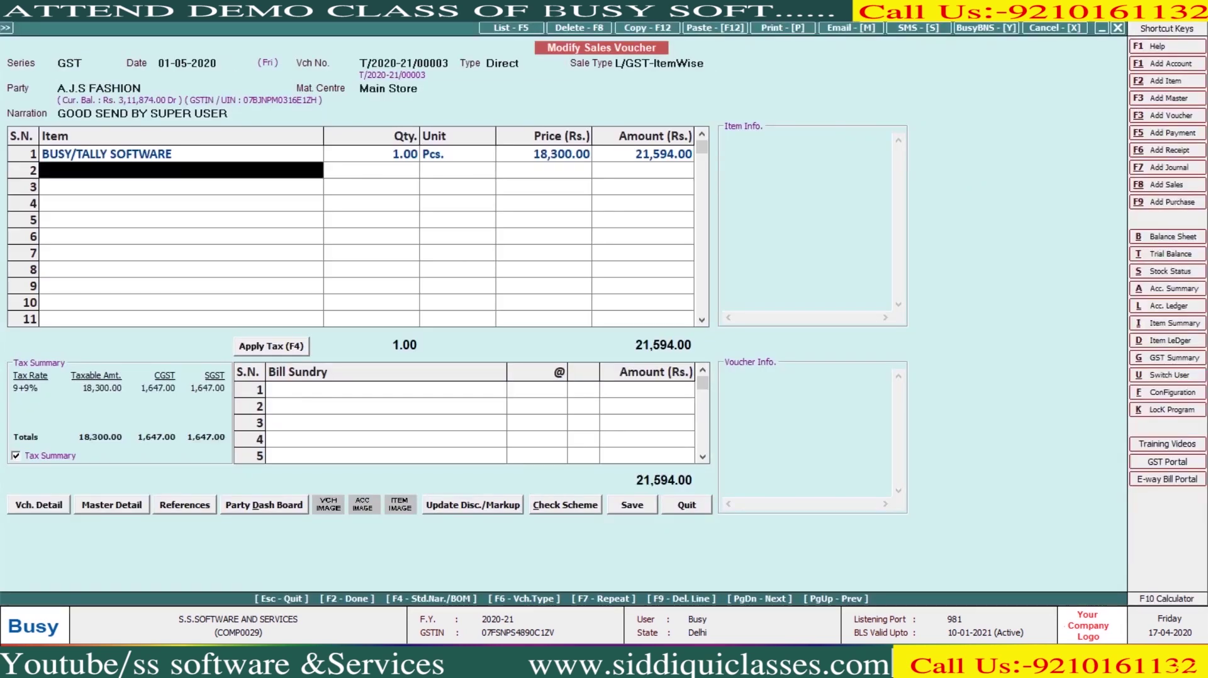
key("Down")
key("Down")
key("Return")
type("54")
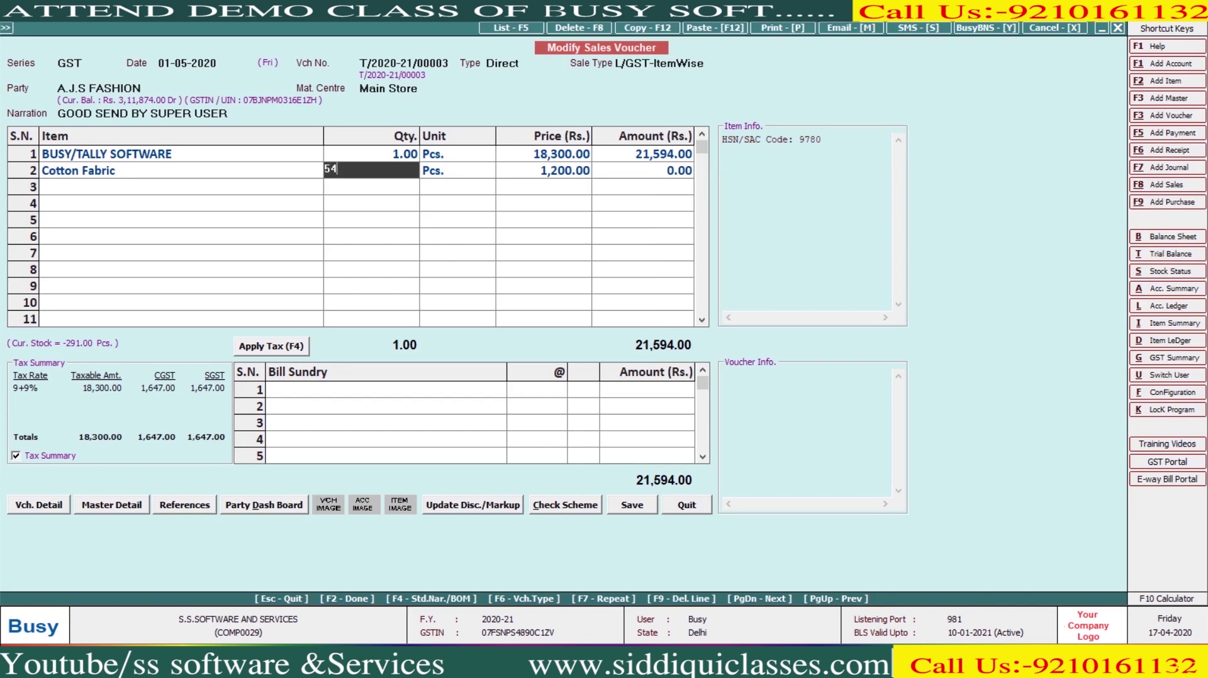
key("Return")
key("Return")
key("Return")
key("Return")
key("Return")
key("Return")
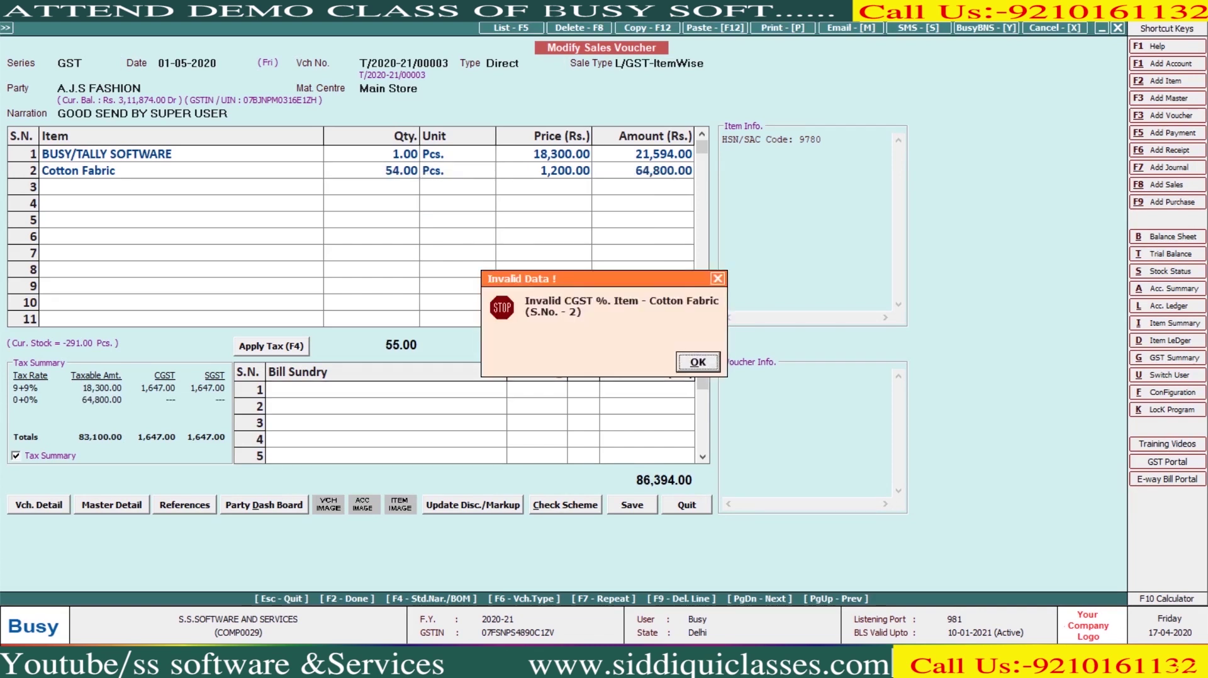
Apply the 9+9% GST to the Cotton Fabric line, save the voucher and decline sending the SMS.
key("Return")
key("Return")
key("Return")
key("Return")
key("Return")
key("Return")
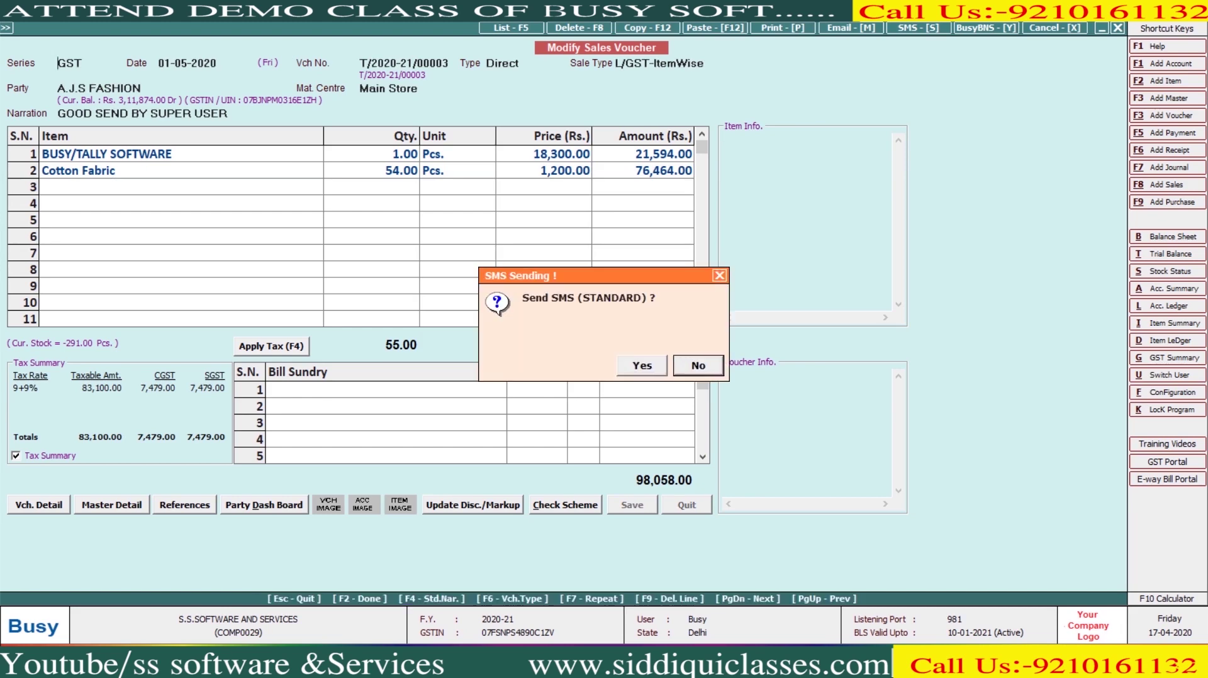
key("Return")
Reopen the modified sales voucher, preview its invoice to check the quantity total, and close the preview and voucher.
key("Return")
key("Return")
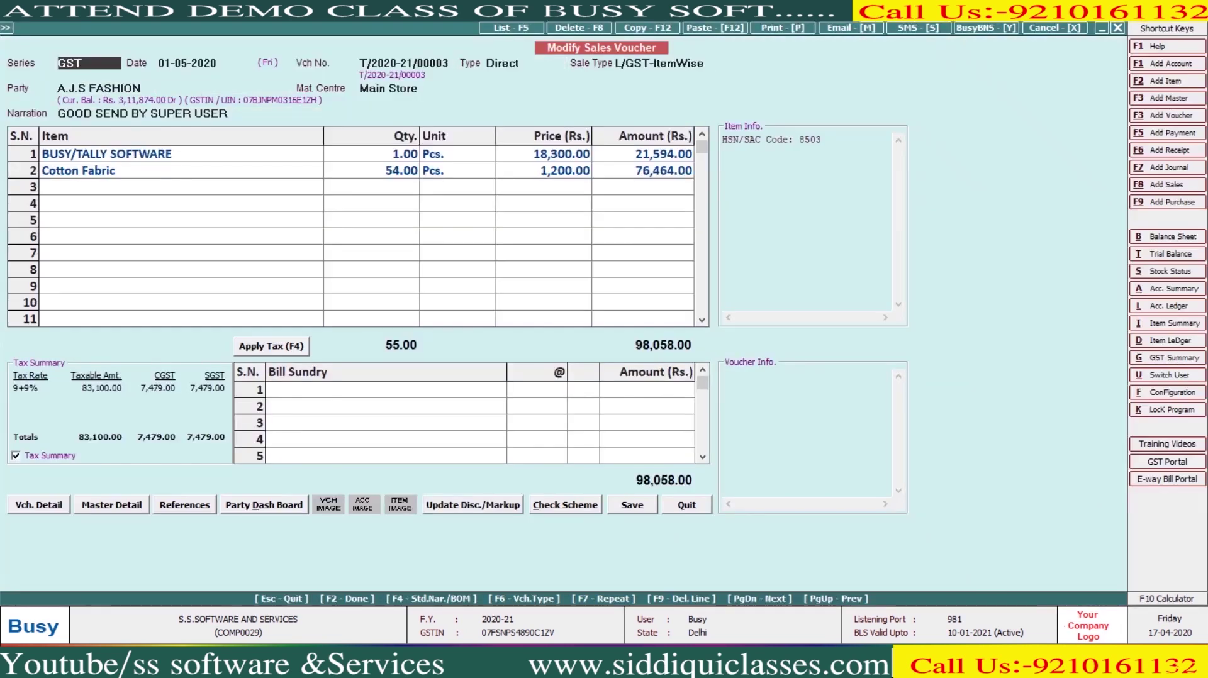
key("alt+p")
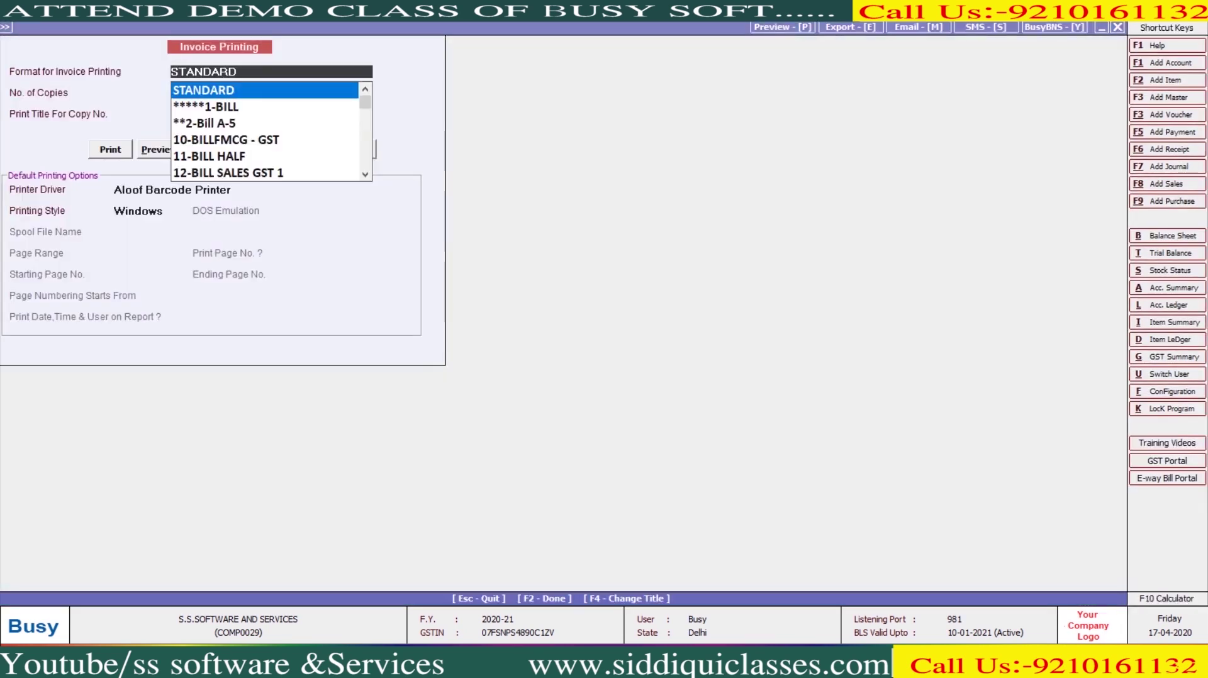
key("F2")
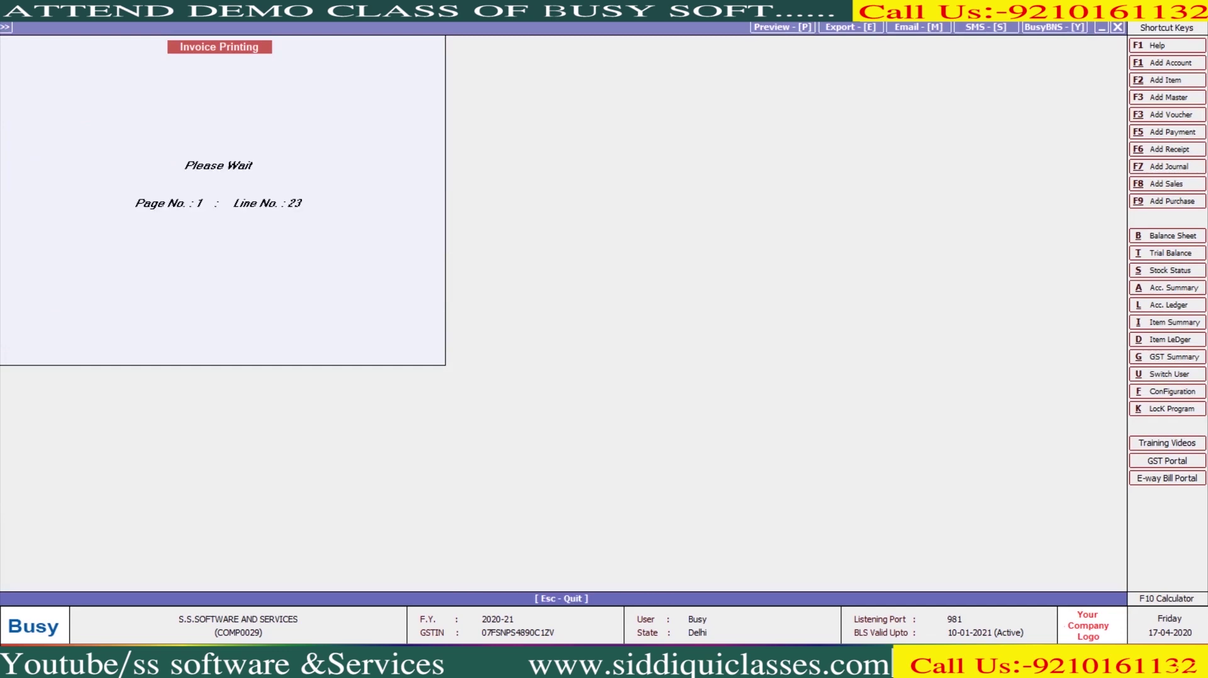
scroll(604, 346, "down", 5)
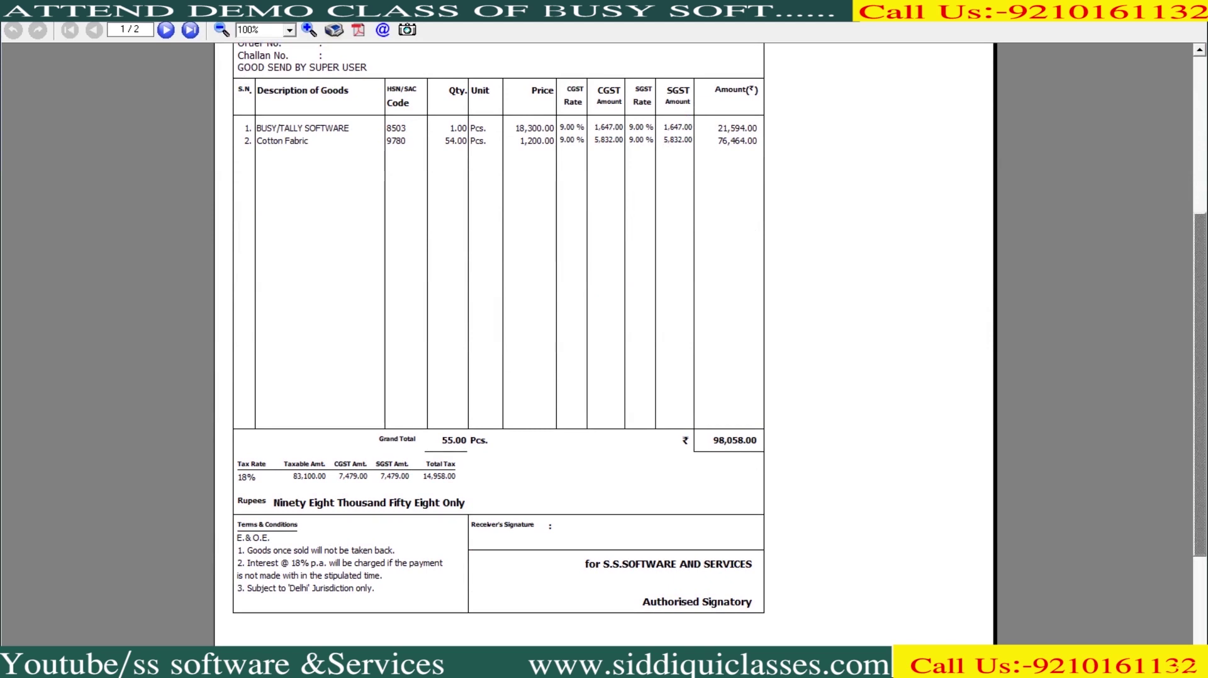
key("Escape")
key("Escape")
key("y")
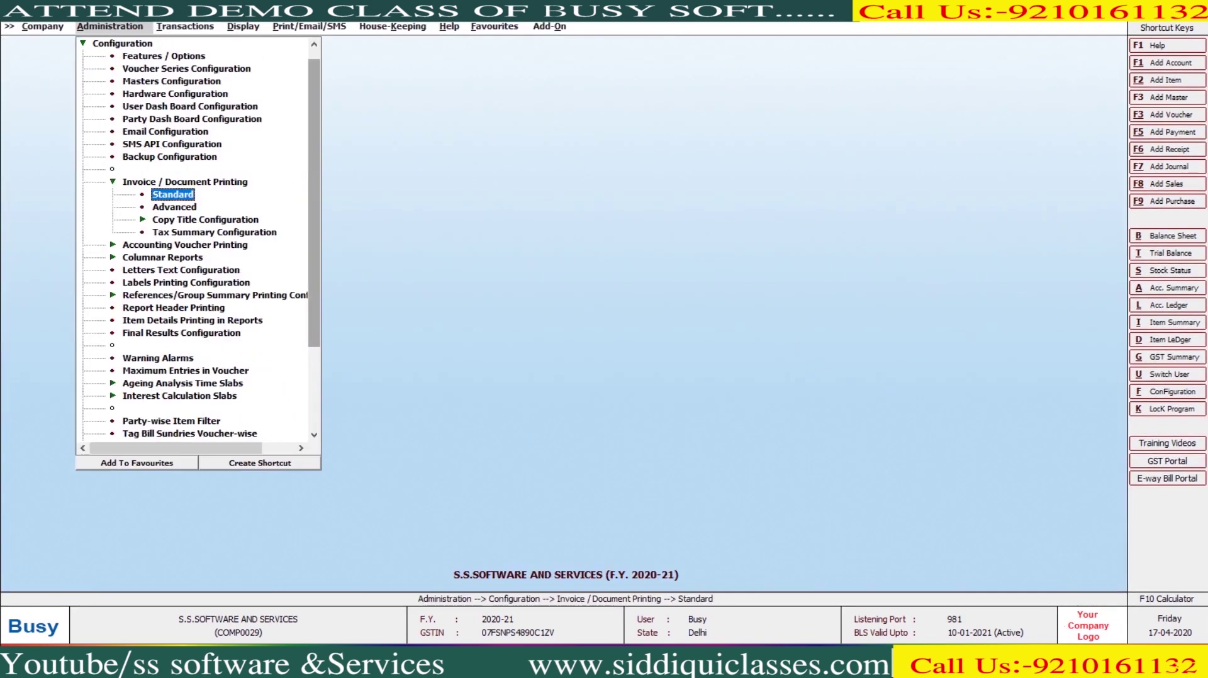
Turn on Print Daily Message in the standard Sales Invoice configuration, save it and leave the document selection.
key("Return")
key("Return")
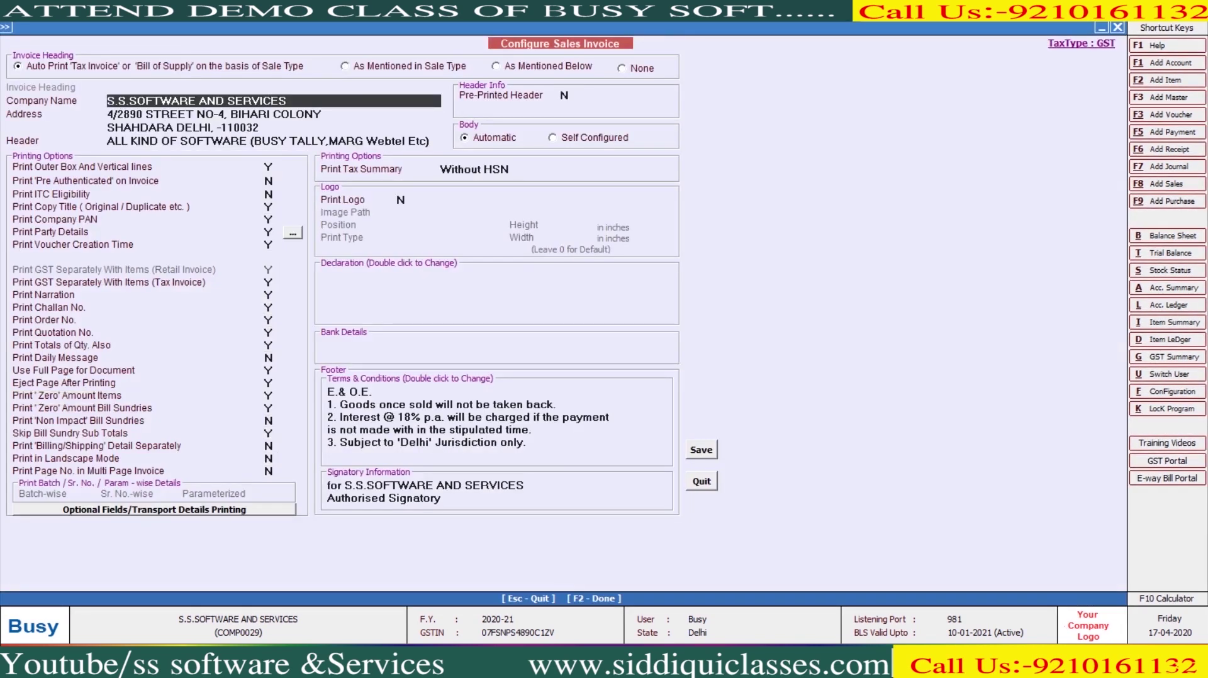
left_click(268, 357)
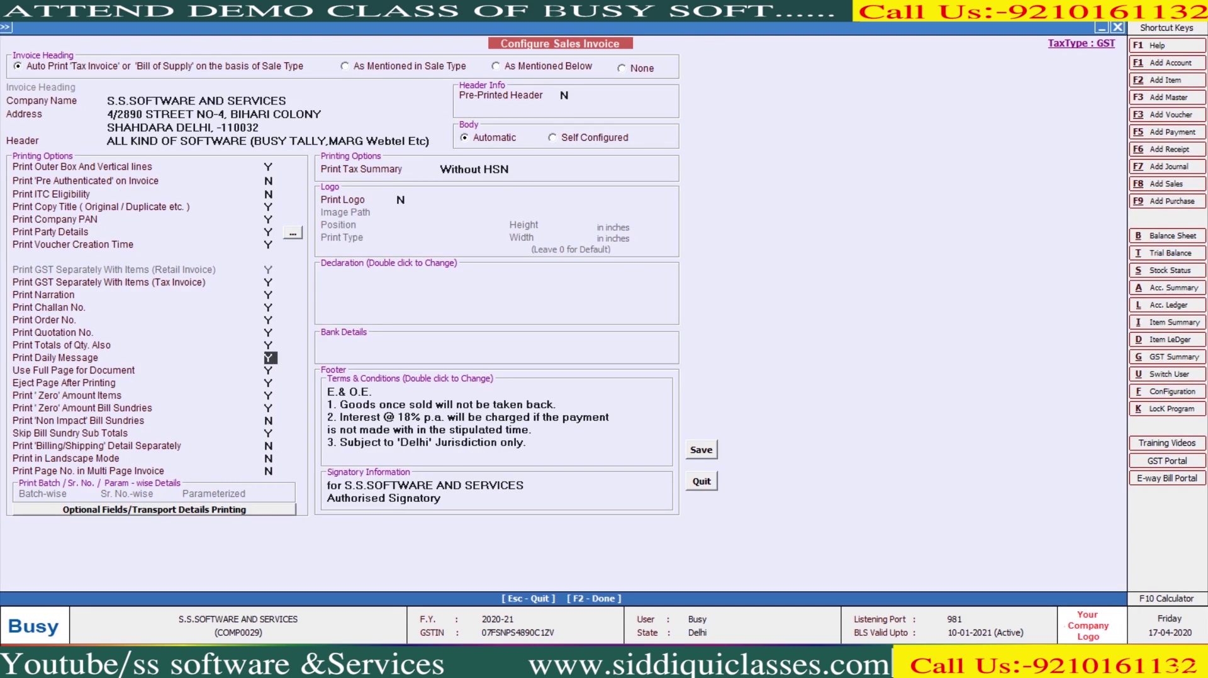
key("F2")
key("y")
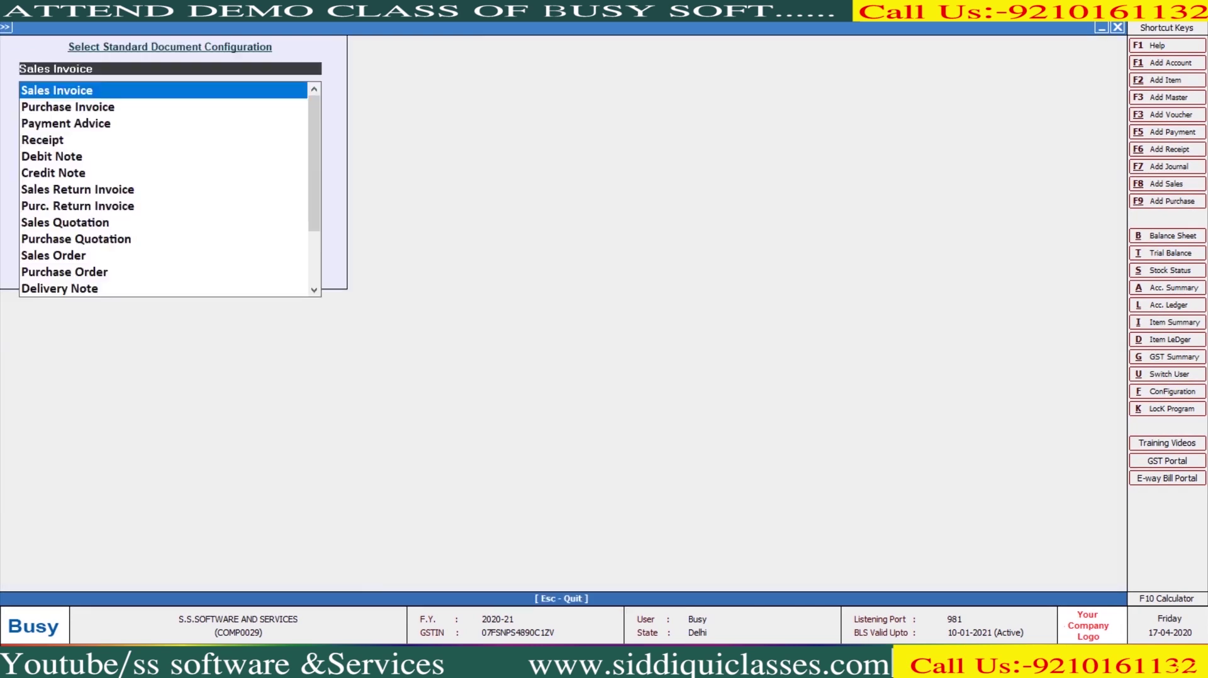
key("Escape")
key("Escape")
key("Escape")
Look through the Utilities, Bulk Updations and Configuration entries under Administration for the place where the daily message is maintained.
key("Down")
key("Down")
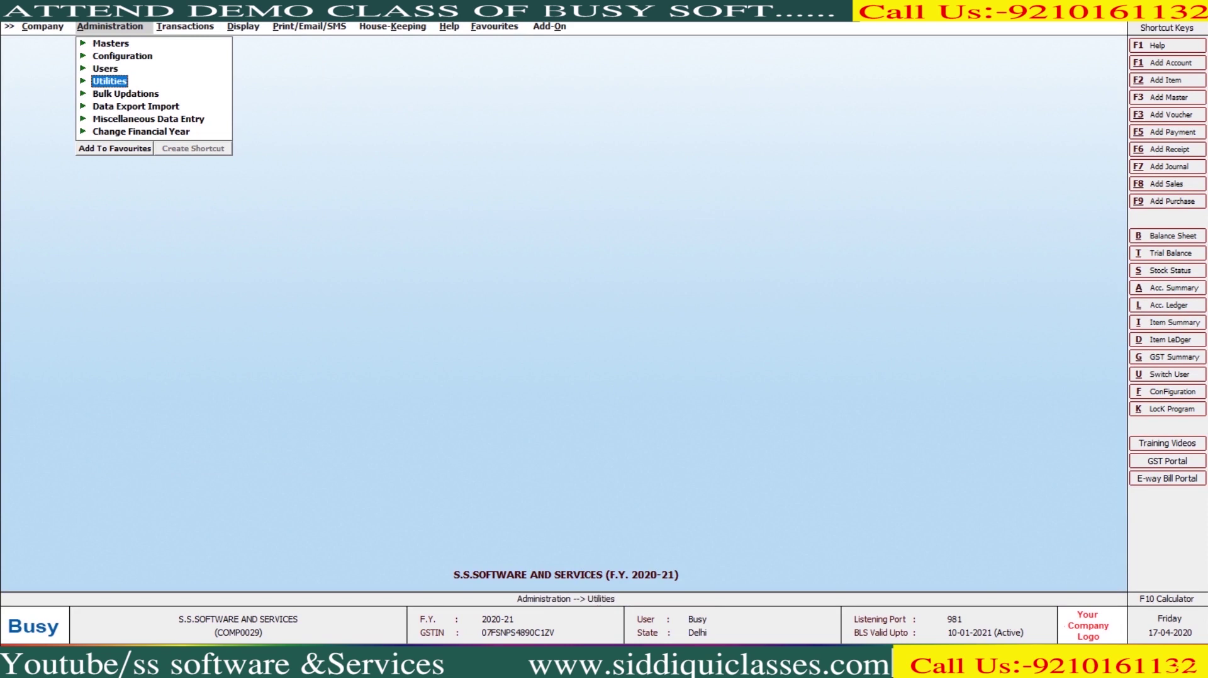
key("Return")
key("Escape")
key("Down")
key("Return")
key("Escape")
key("Up")
key("Up")
key("Down")
key("Return")
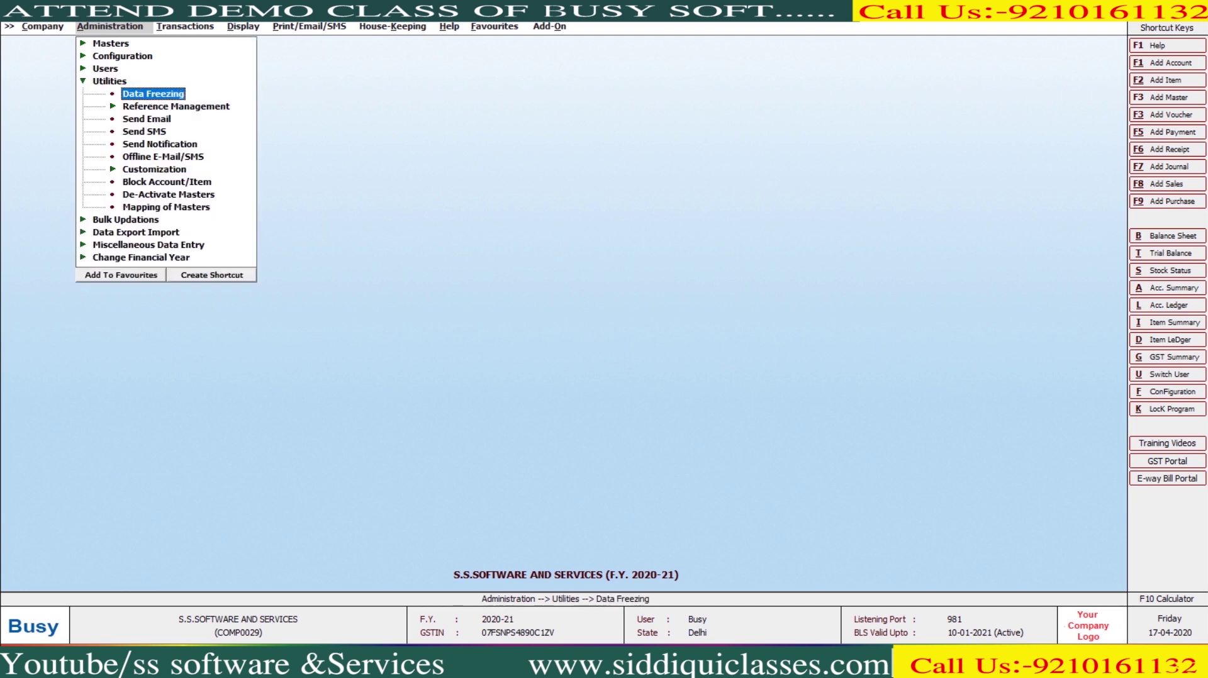
key("Down")
key("Down")
key("Down")
key("Down")
key("Down")
key("Down")
key("Down")
key("Down")
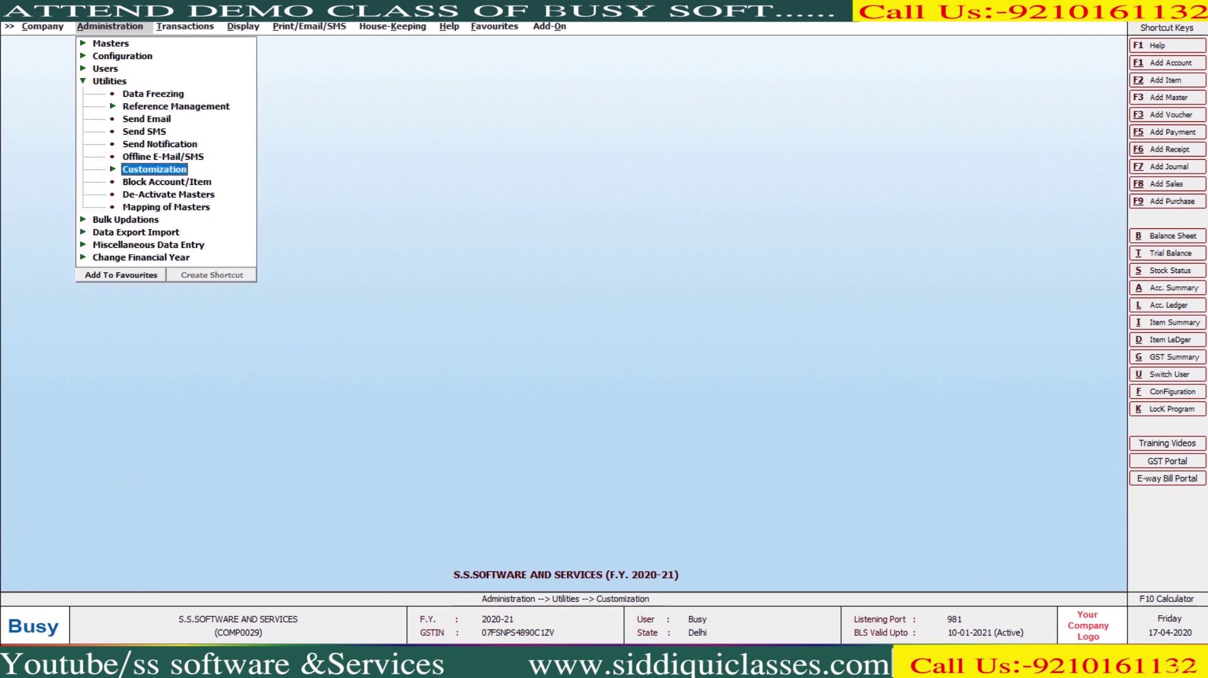
key("Down")
key("Escape")
key("Up")
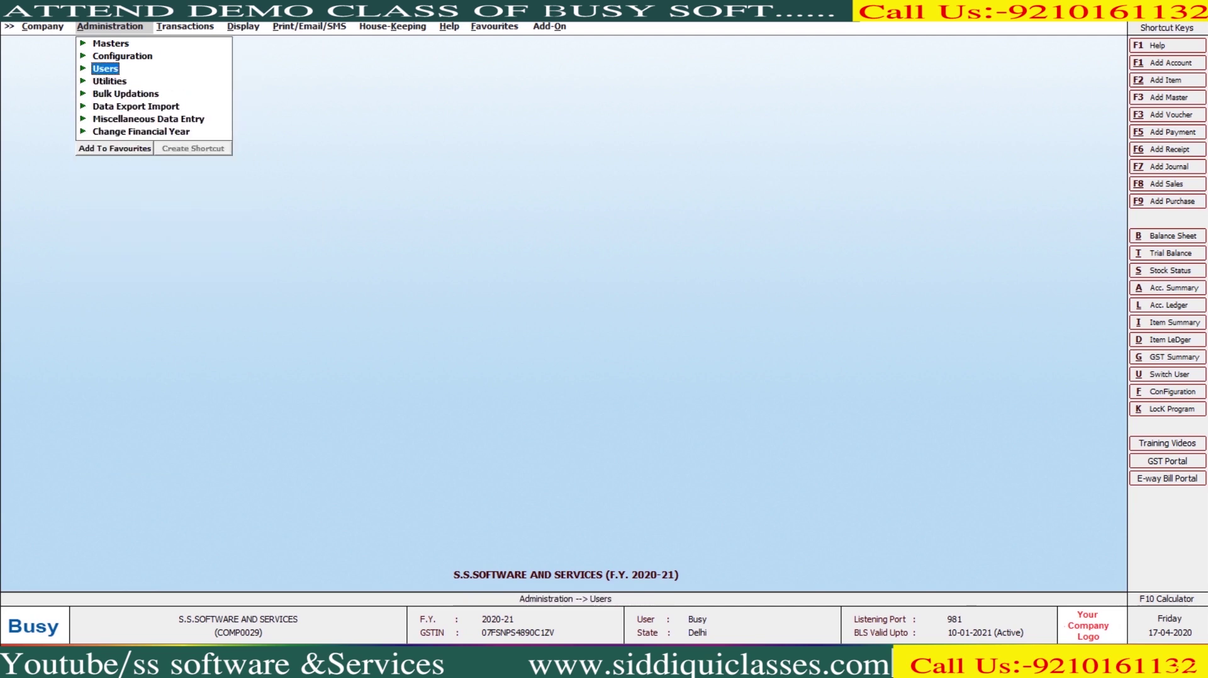
key("Up")
key("Return")
key("Down")
key("Down")
key("Down")
key("Down")
key("Down")
key("Down")
key("Down")
key("Down")
key("Down")
key("Down")
key("Down")
key("Down")
key("Down")
key("Down")
key("Down")
key("Down")
key("Down")
key("Down")
key("Down")
key("Down")
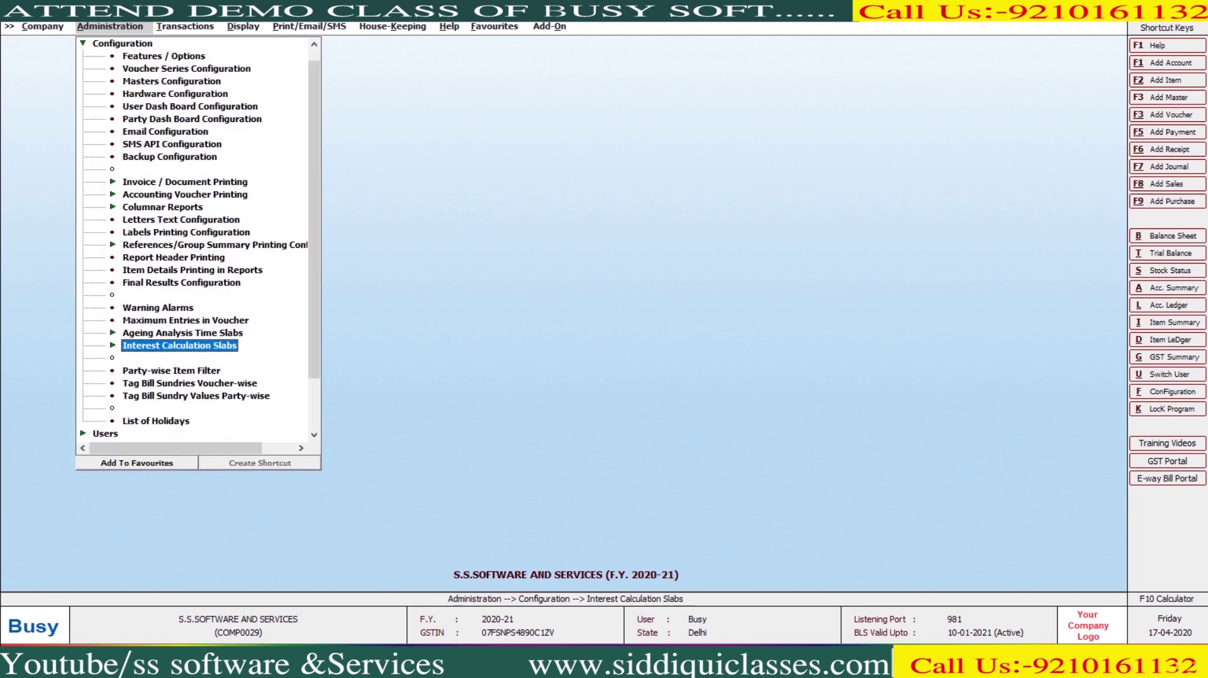
key("Down")
key("Down")
key("Down")
key("Down")
key("Down")
Update the daily message under Miscellaneous Data Entry to HAVE A NICE DAY for all voucher types with 0 days validity, save and close.
key("Up")
key("Up")
key("Up")
key("Return")
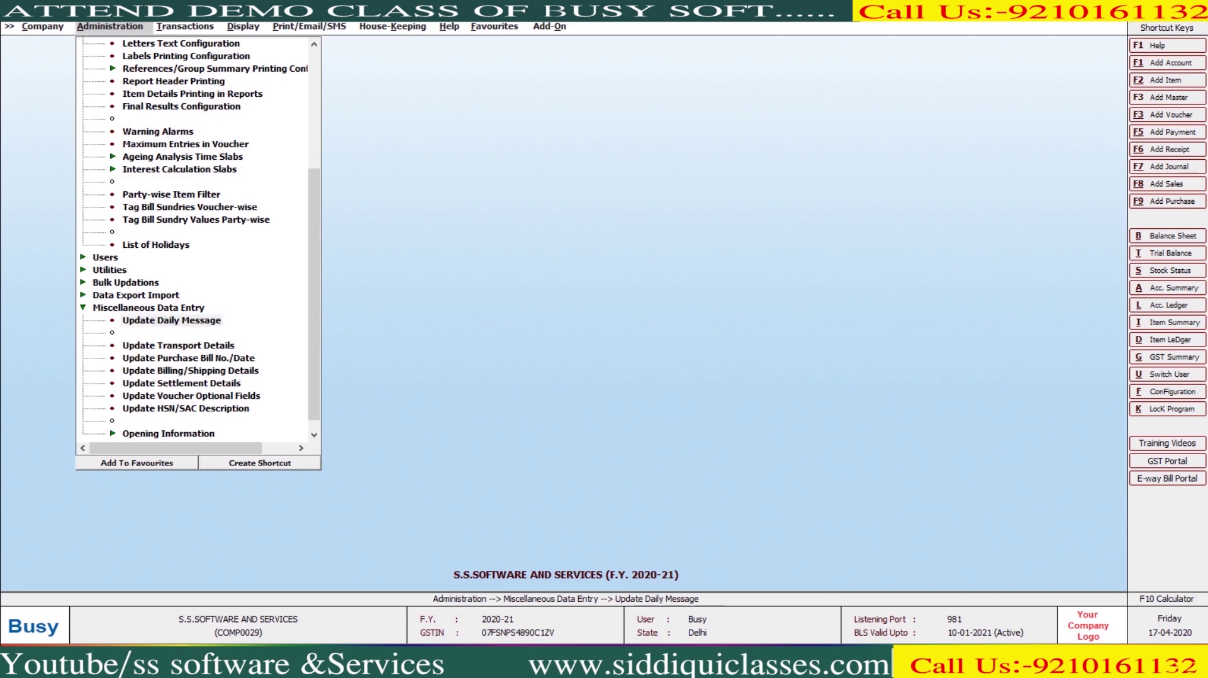
key("Return")
key("Return")
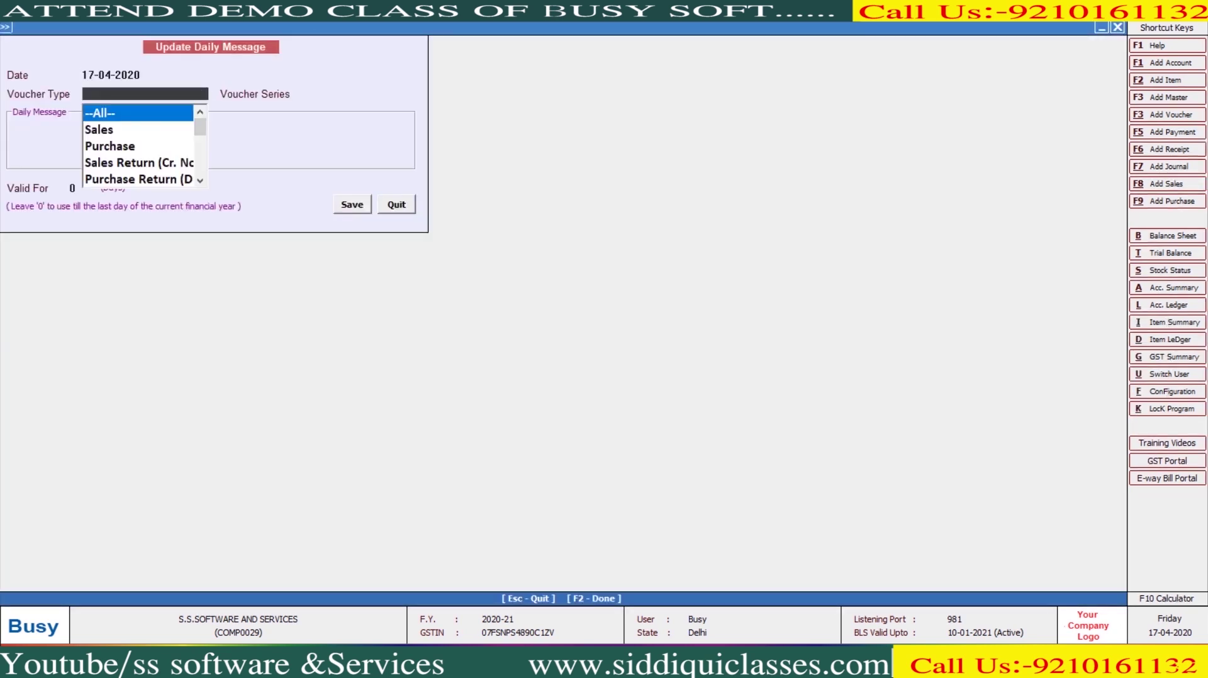
key("Return")
type("HAV")
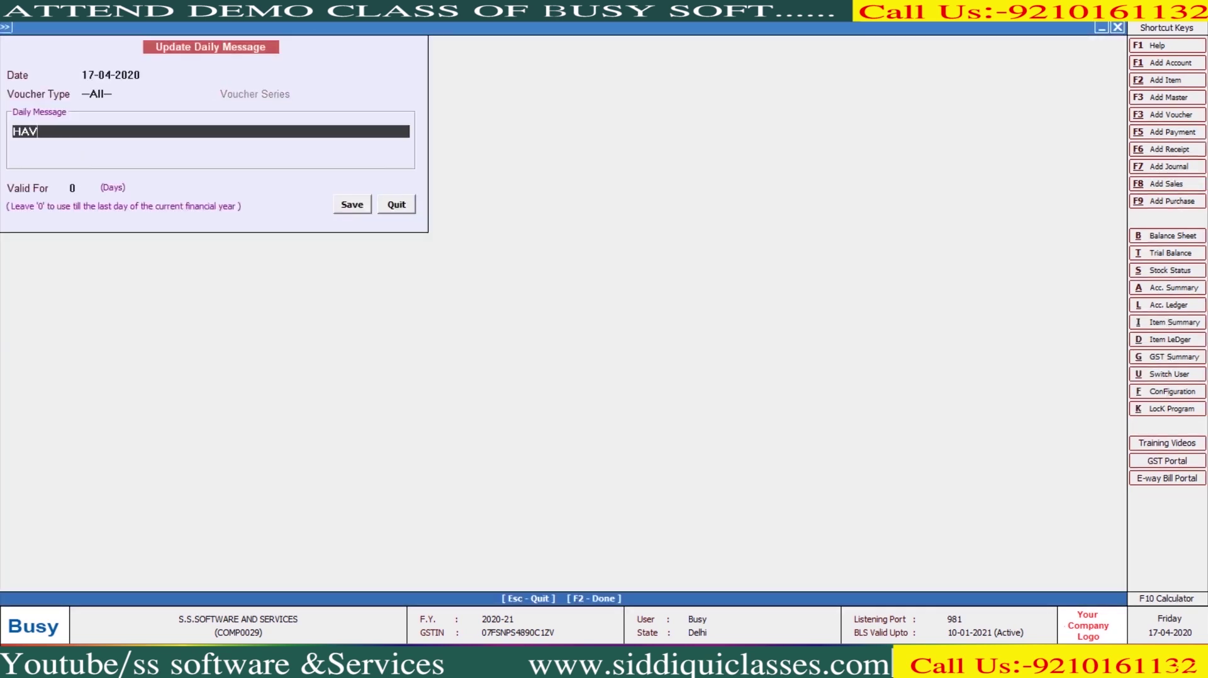
type("E A NICE DAY")
key("Return")
key("Return")
key("Return")
key("Return")
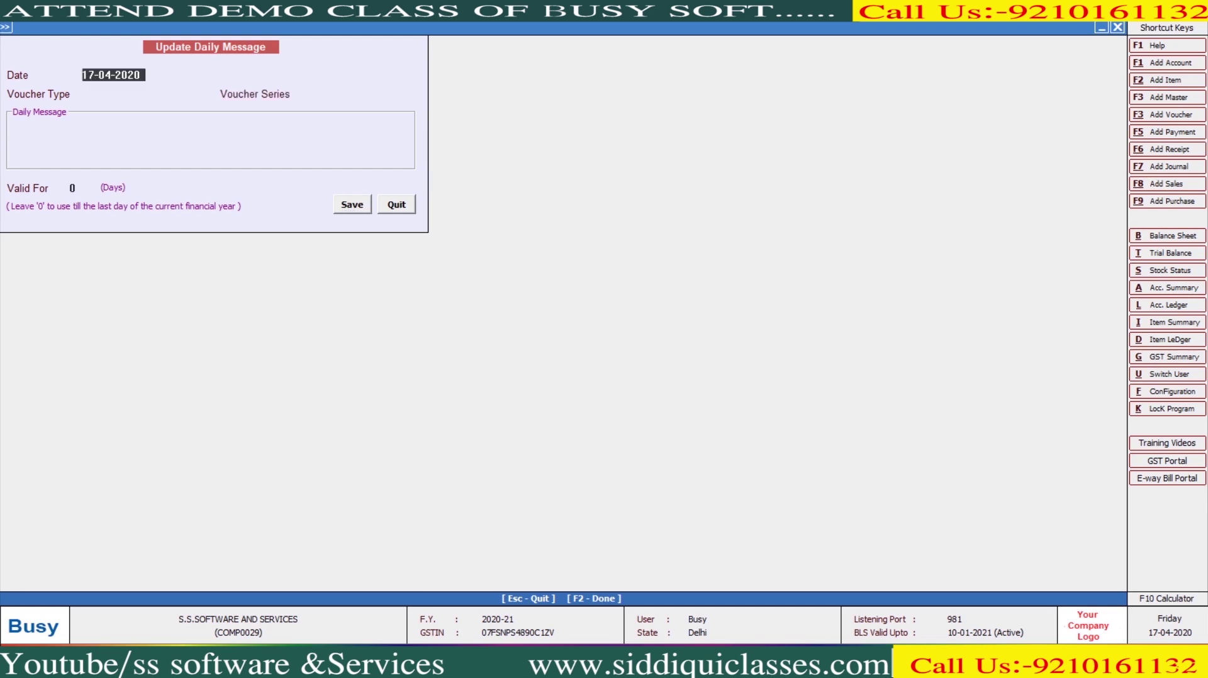
key("Escape")
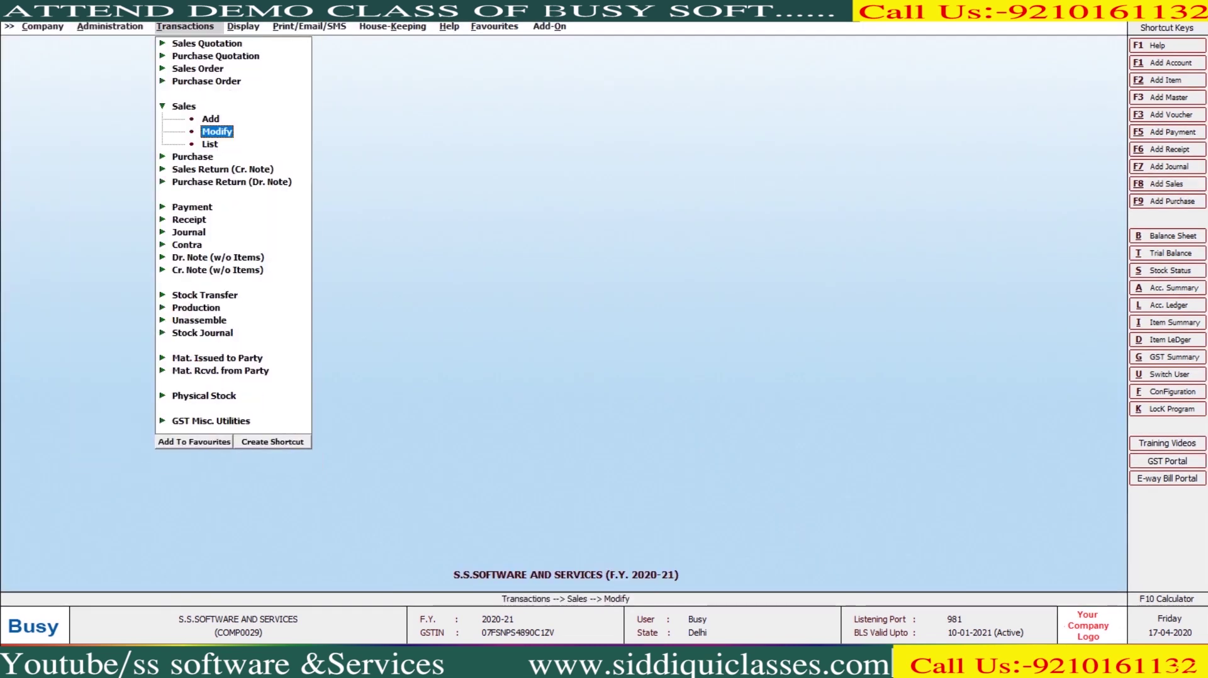
Reopen the 01-05-2020 A.J.S FASHION sales voucher, preview its STANDARD invoice to look for the daily message, and close both.
key("Return")
key("Return")
key("Return")
key("alt+p")
key("Return")
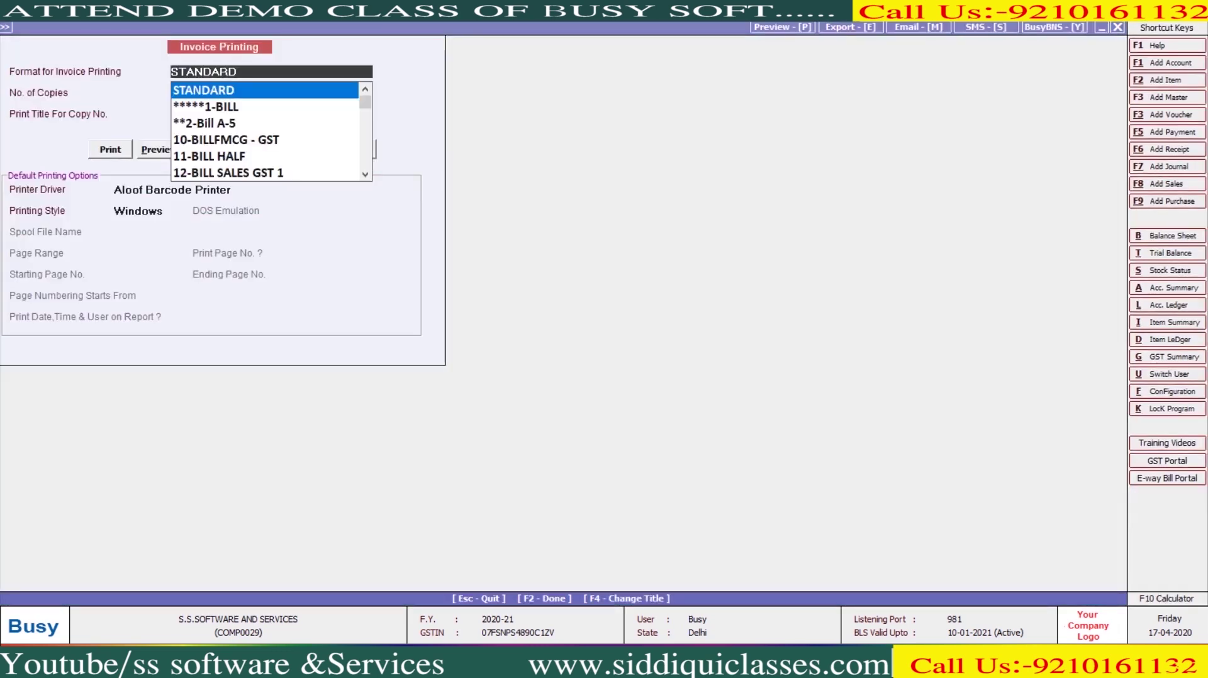
key("F2")
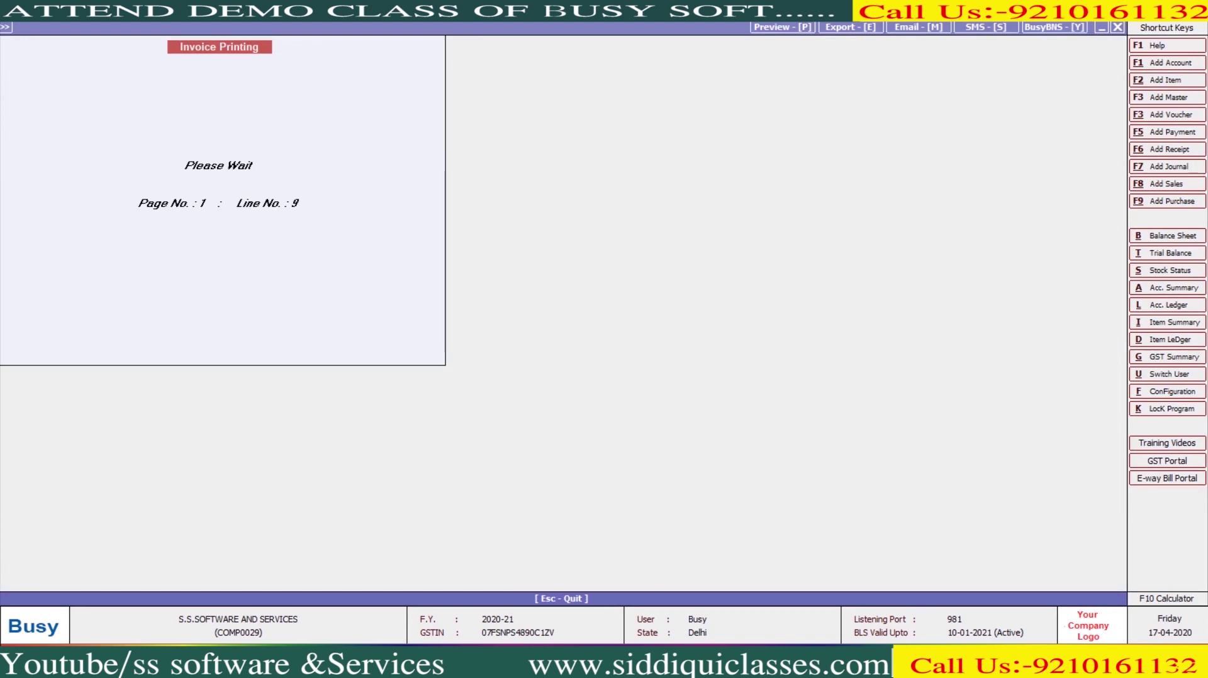
scroll(604, 340, "down", 5)
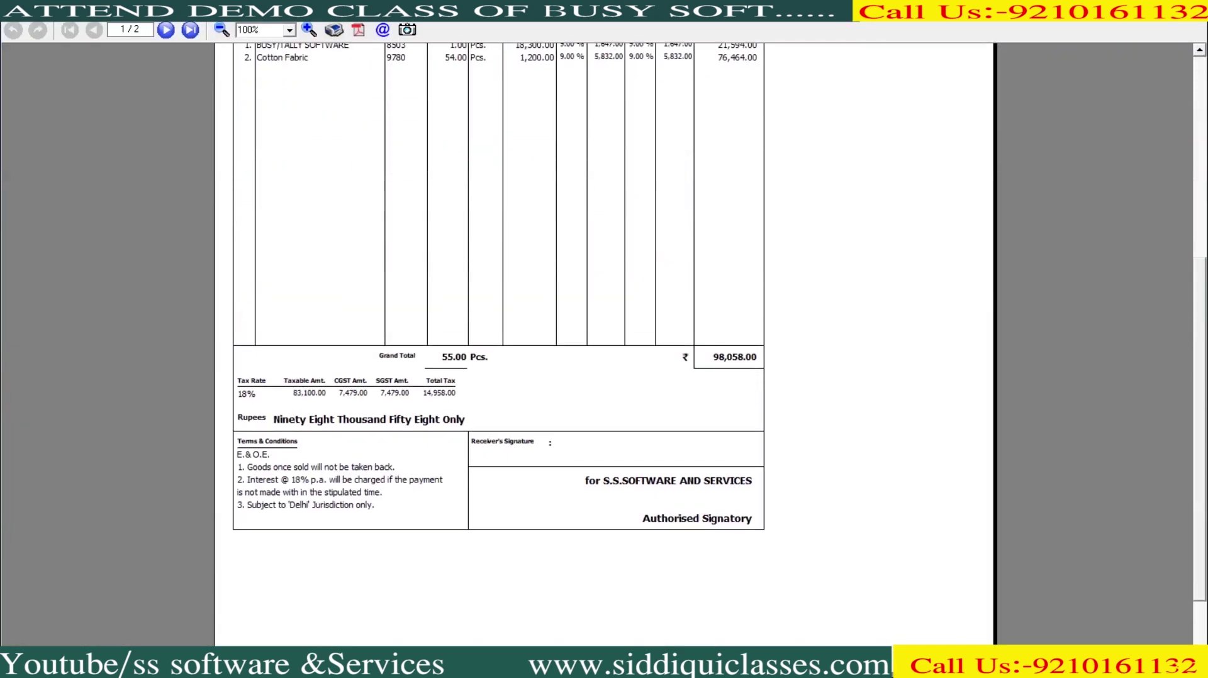
scroll(604, 339, "up", 5)
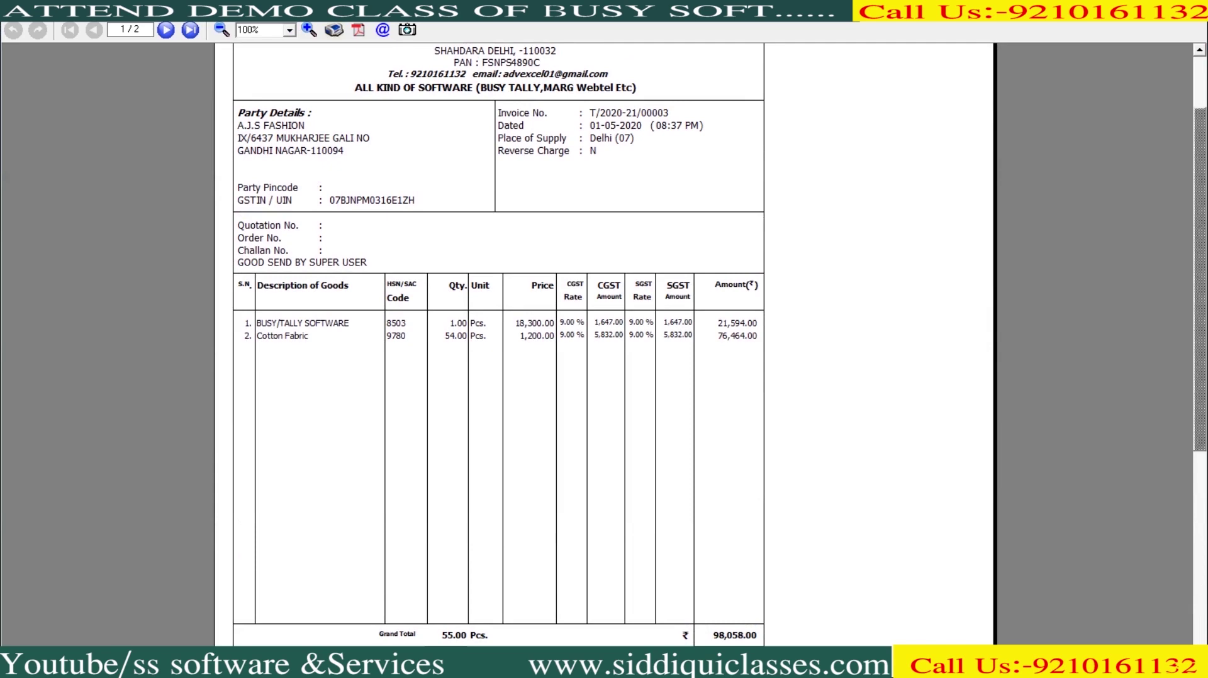
scroll(497, 346, "down", 5)
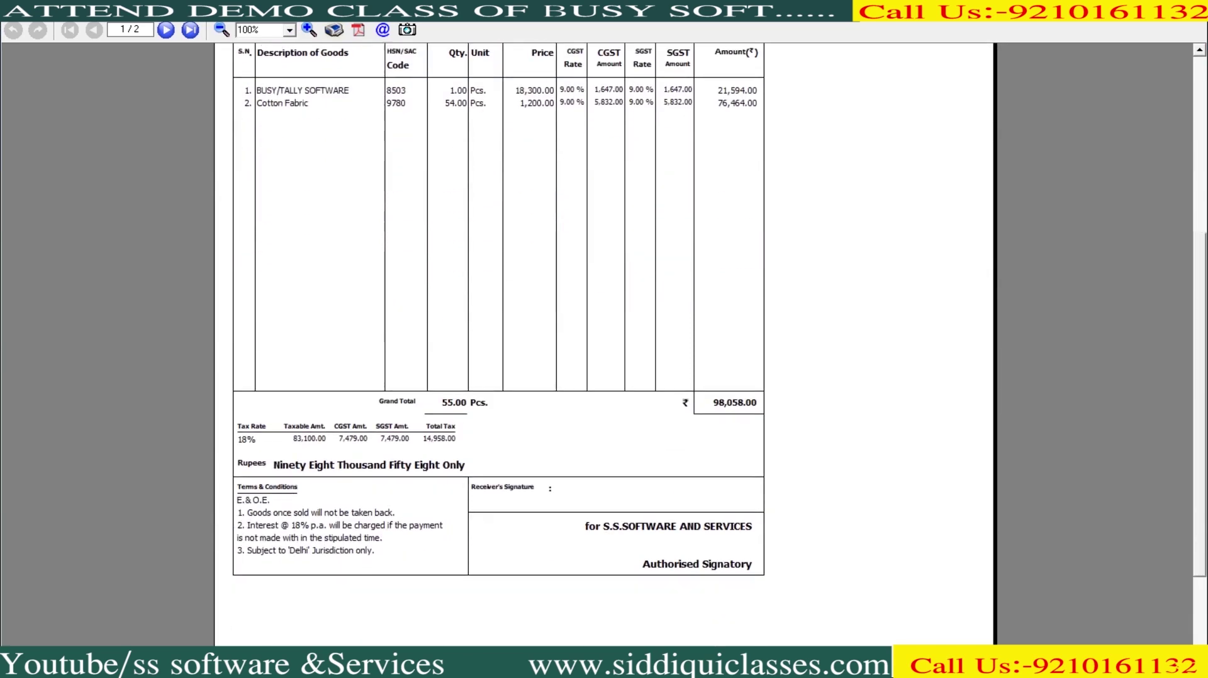
key("Escape")
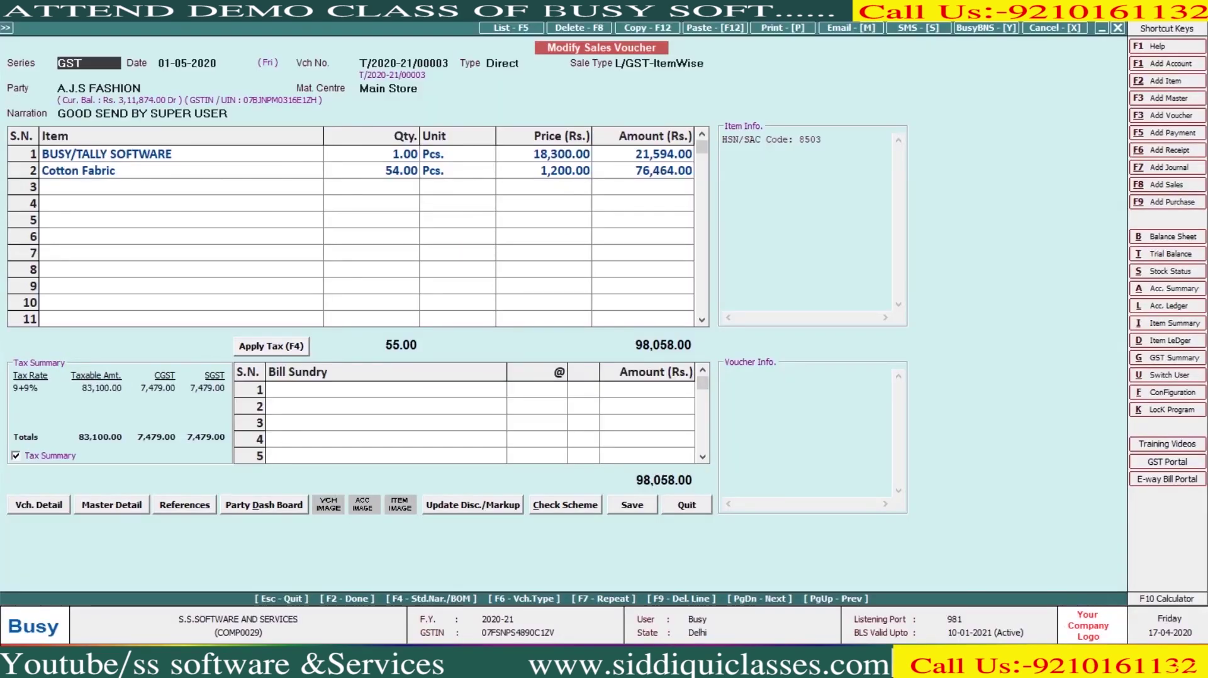
key("Escape")
key("Escape")
Reopen the Update Daily Message form to check its date and message entry, and close it.
key("Left")
key("Return")
key("Return")
key("Return")
key("Return")
key("Return")
key("Return")
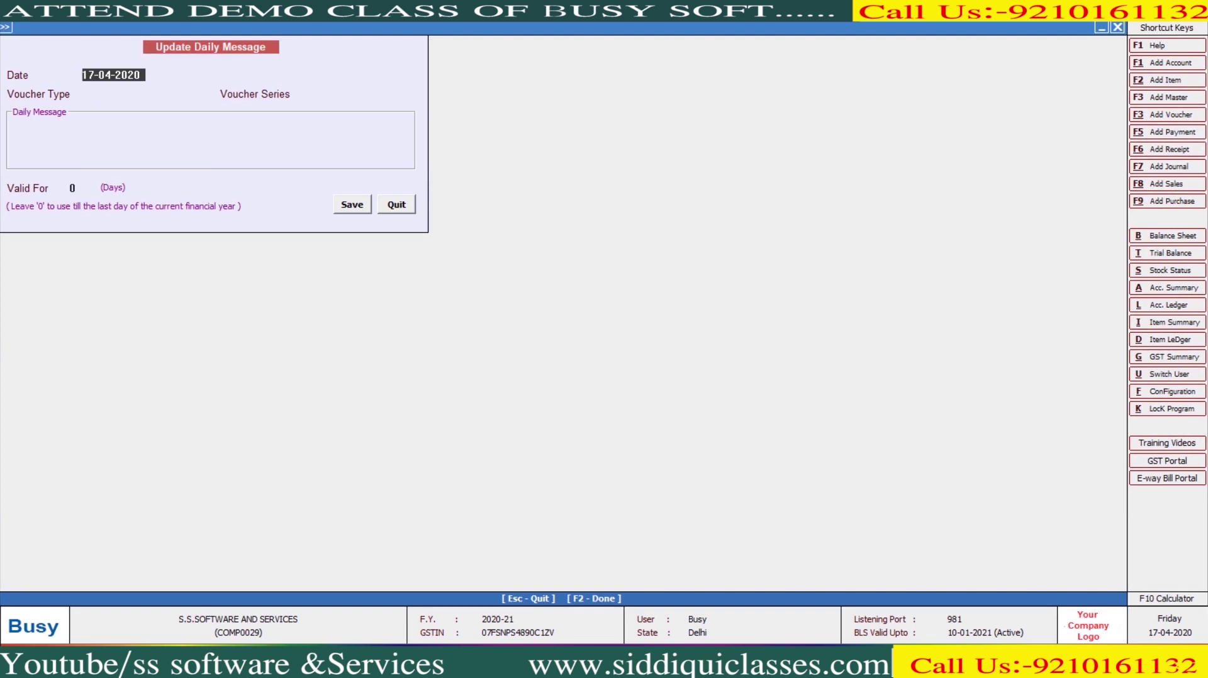
key("Escape")
Check the Print Daily Message setting in the standard Sales Invoice configuration and leave without changes.
left_click(185, 119)
key("Return")
key("Down")
key("Return")
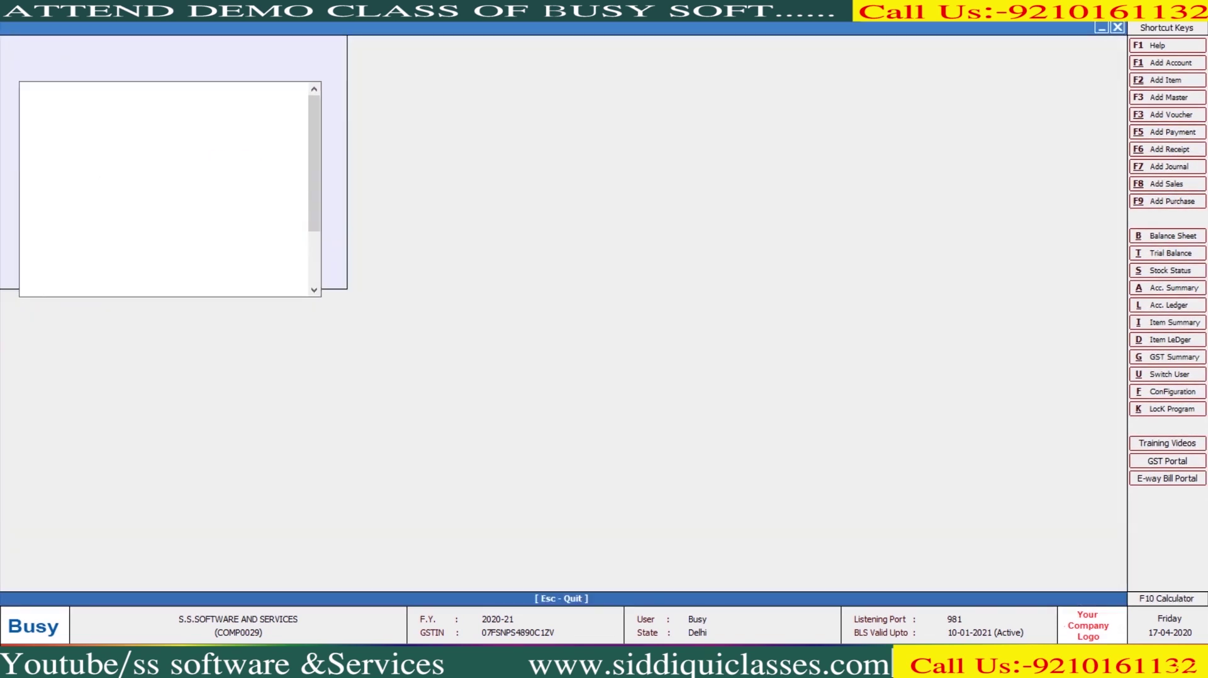
key("Return")
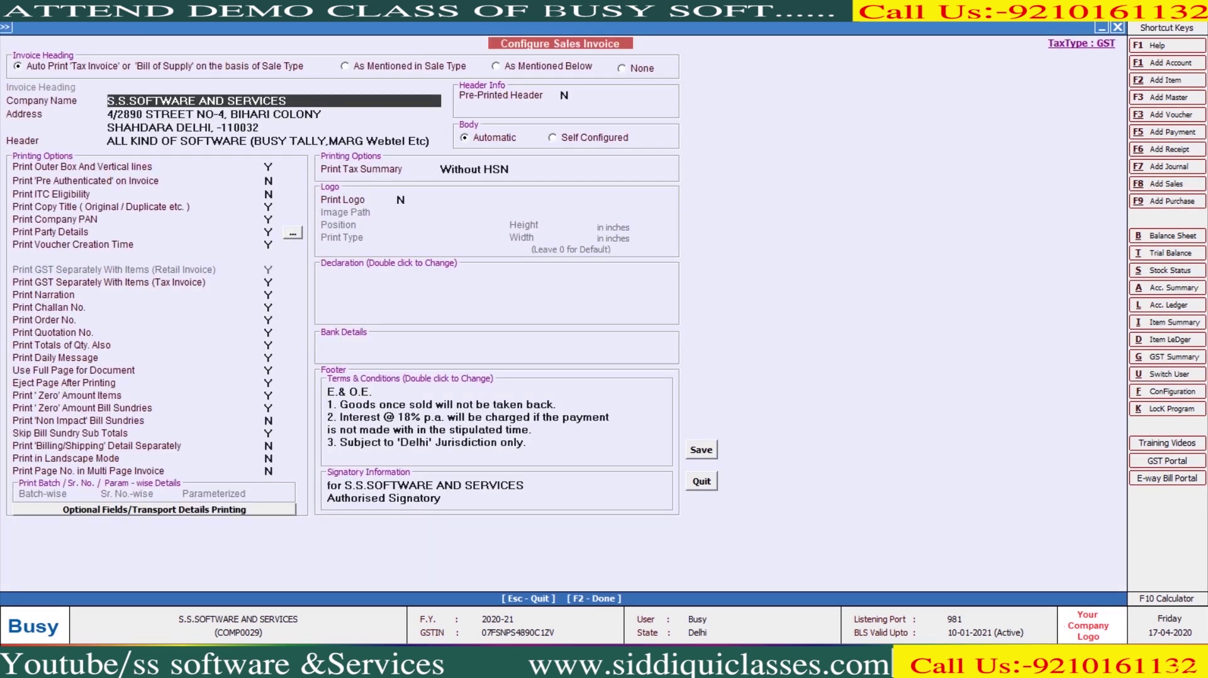
key("Escape")
key("Escape")
Start a new GST-series sales voucher dated 17-04-2020 for A.J.S FASHION.
key("alt+t")
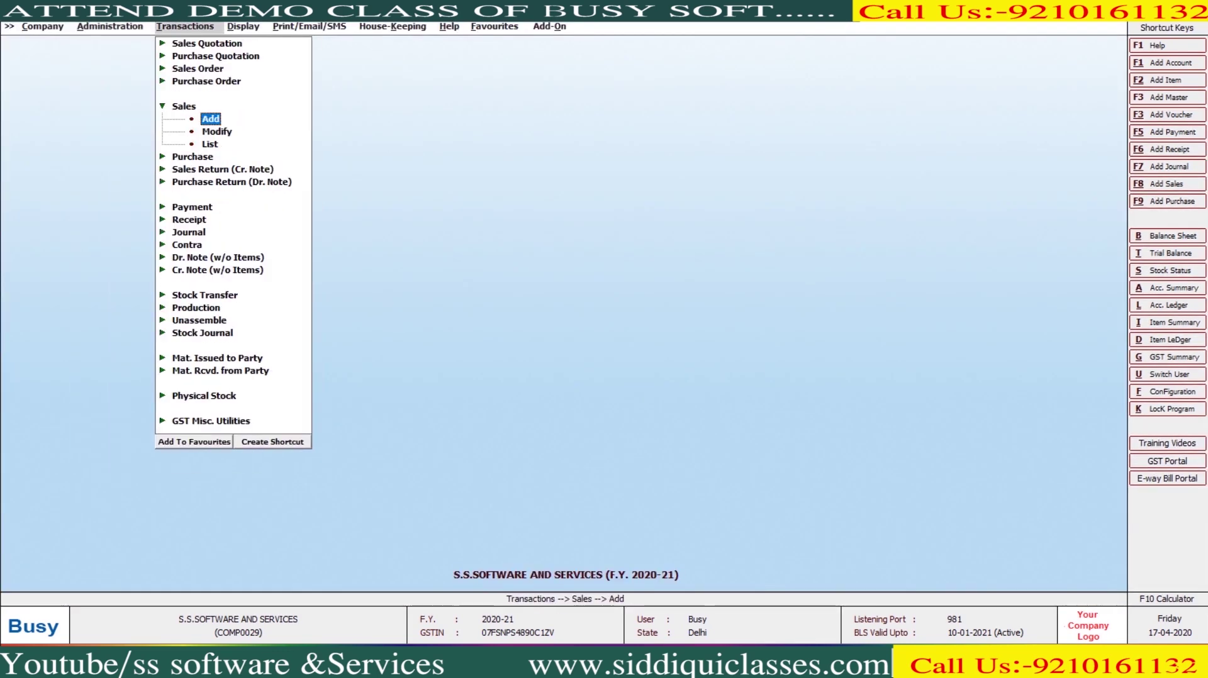
key("Return")
key("Return")
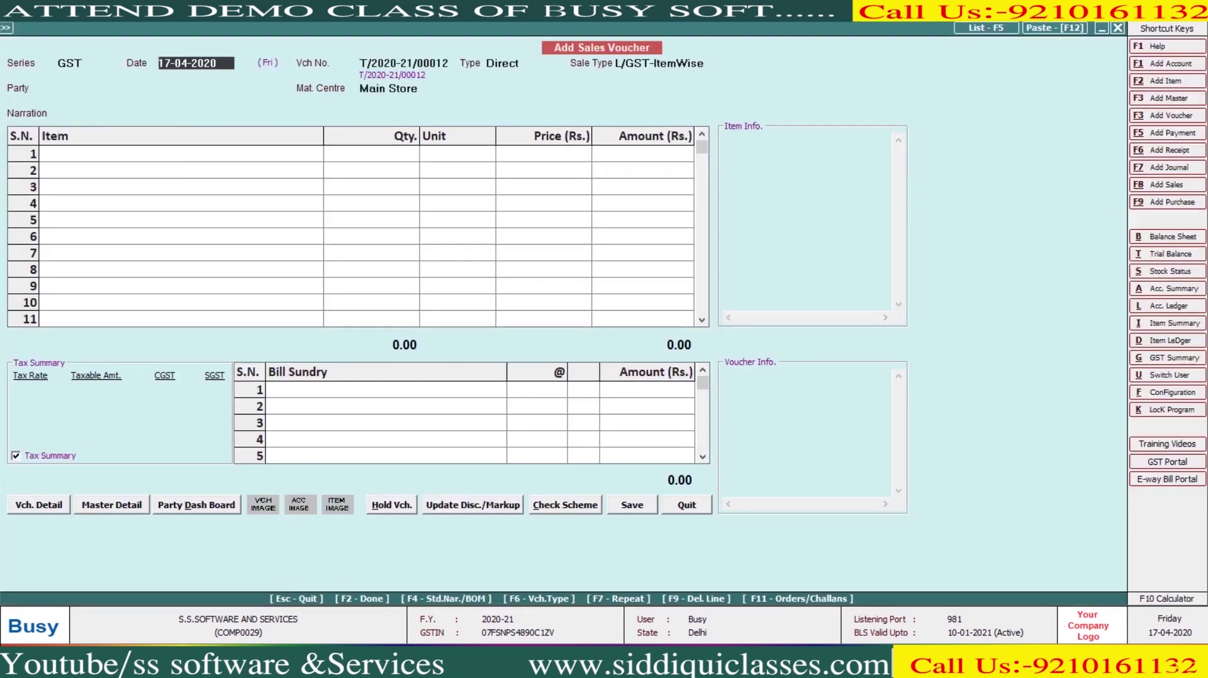
key("Return")
key("Return")
key("Return")
key("Return")
Enter 1 Pcs. of Cotton Fabric at 1,200.00 as the voucher's item, save the voucher and leave voucher entry.
key("Down")
key("Down")
key("Return")
type("1")
key("Return")
key("Return")
key("Return")
key("Return")
key("Return")
key("Return")
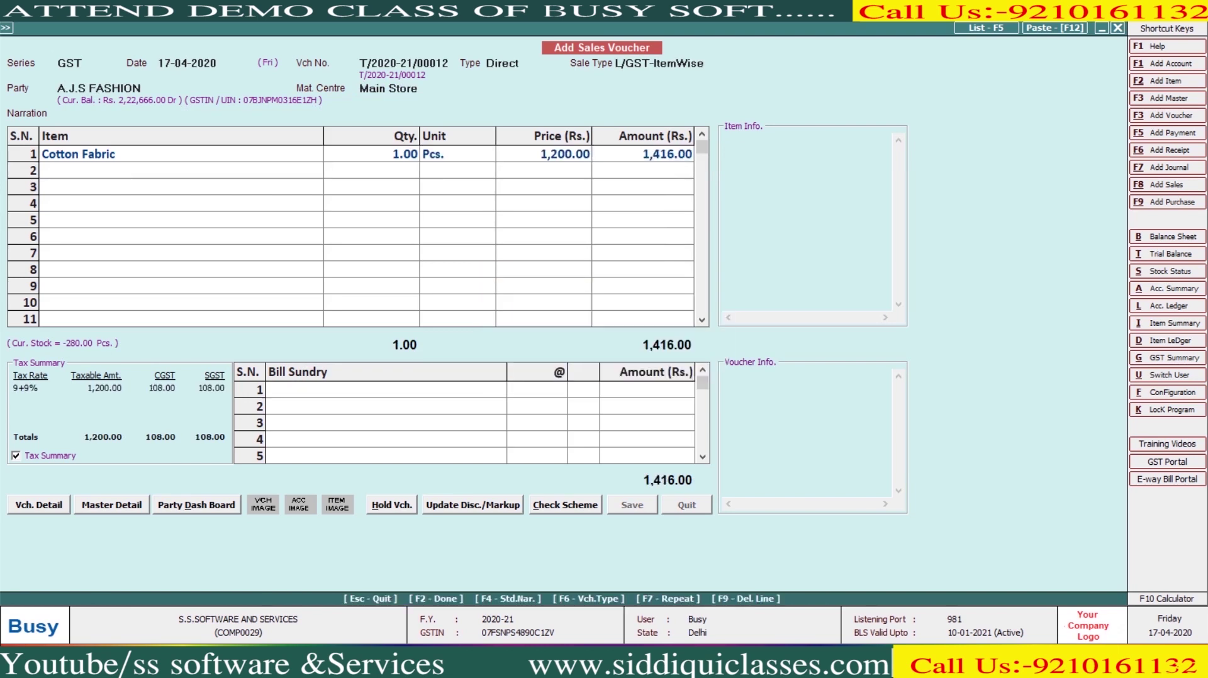
key("Return")
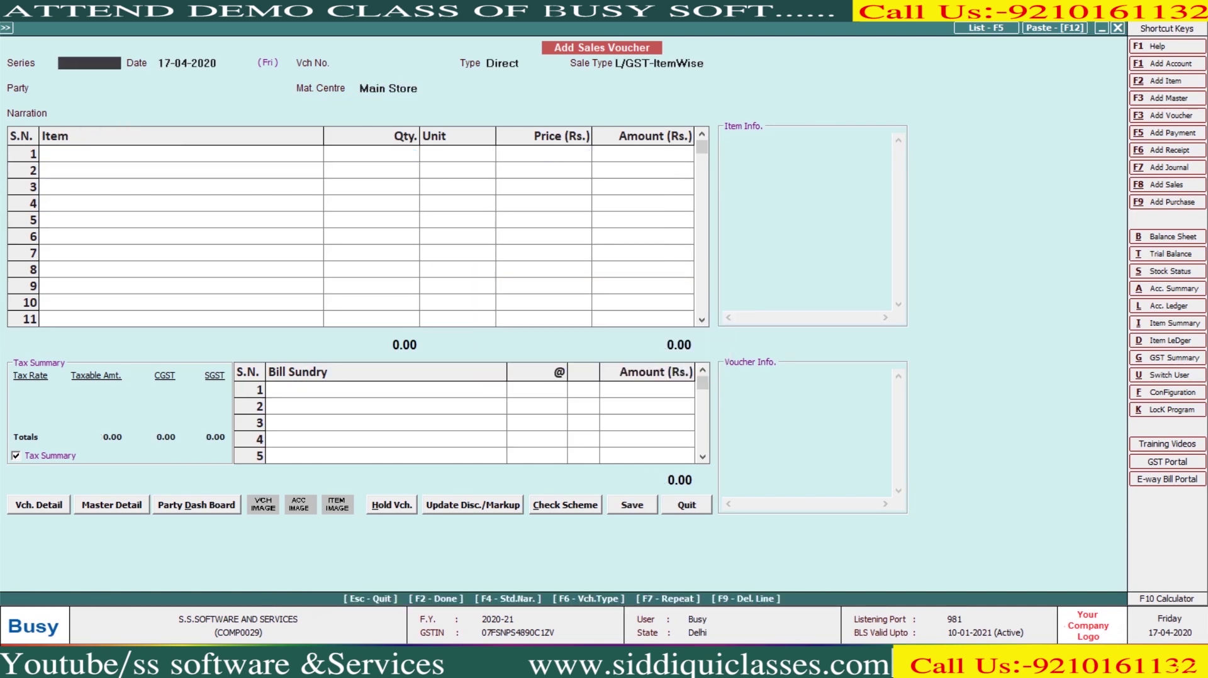
key("Escape")
Open GST-series sales voucher T/2020-21/00012 for modification.
key("Return")
key("Down")
key("Return")
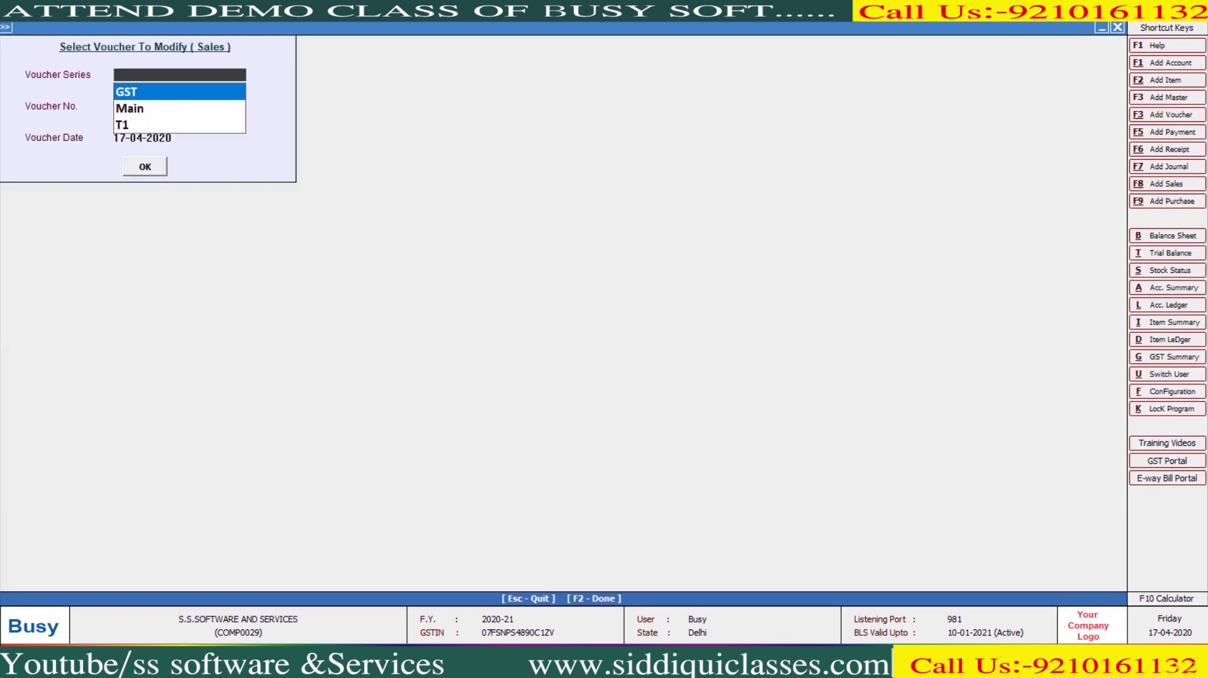
key("Return")
type("12")
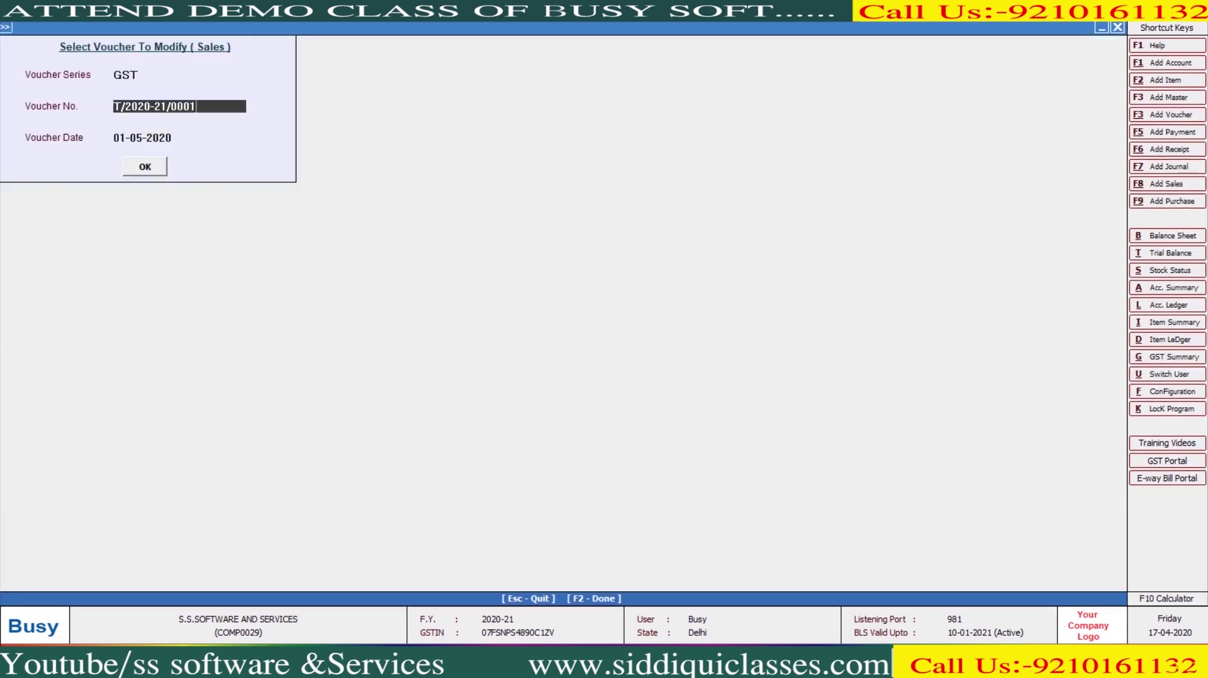
key("Return")
key("Return")
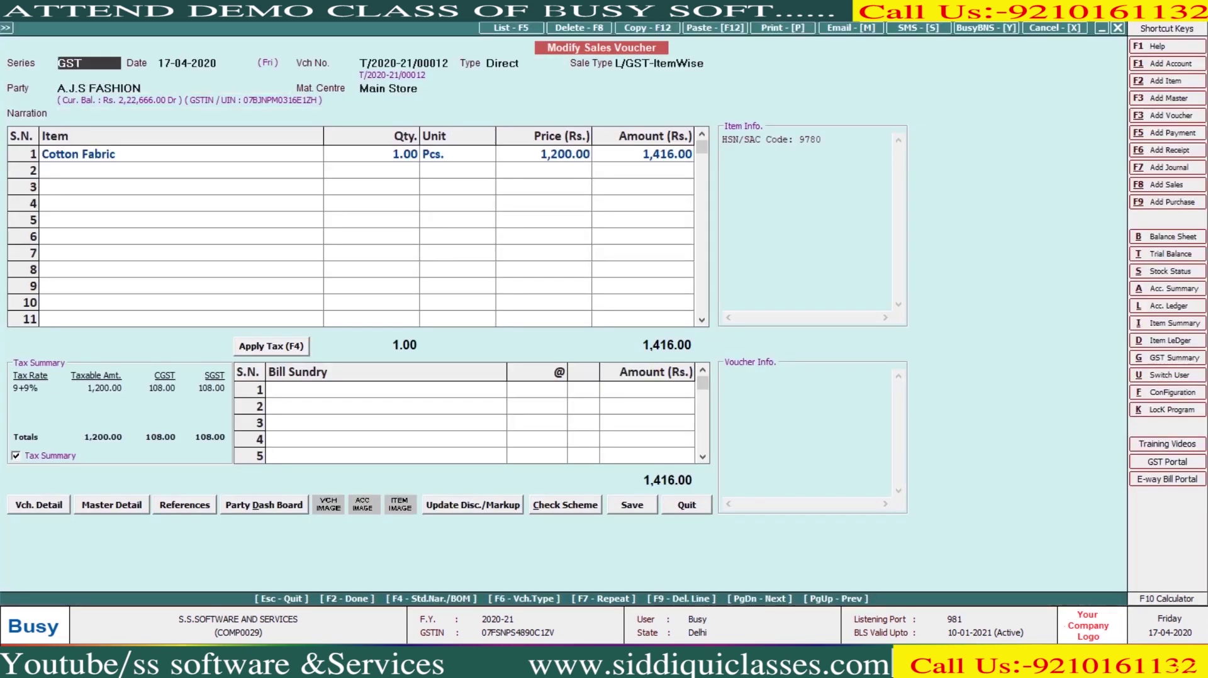
Preview the voucher's STANDARD invoice to check the daily message at its foot, and close the preview and voucher.
key("alt+p")
key("Return")
key("F2")
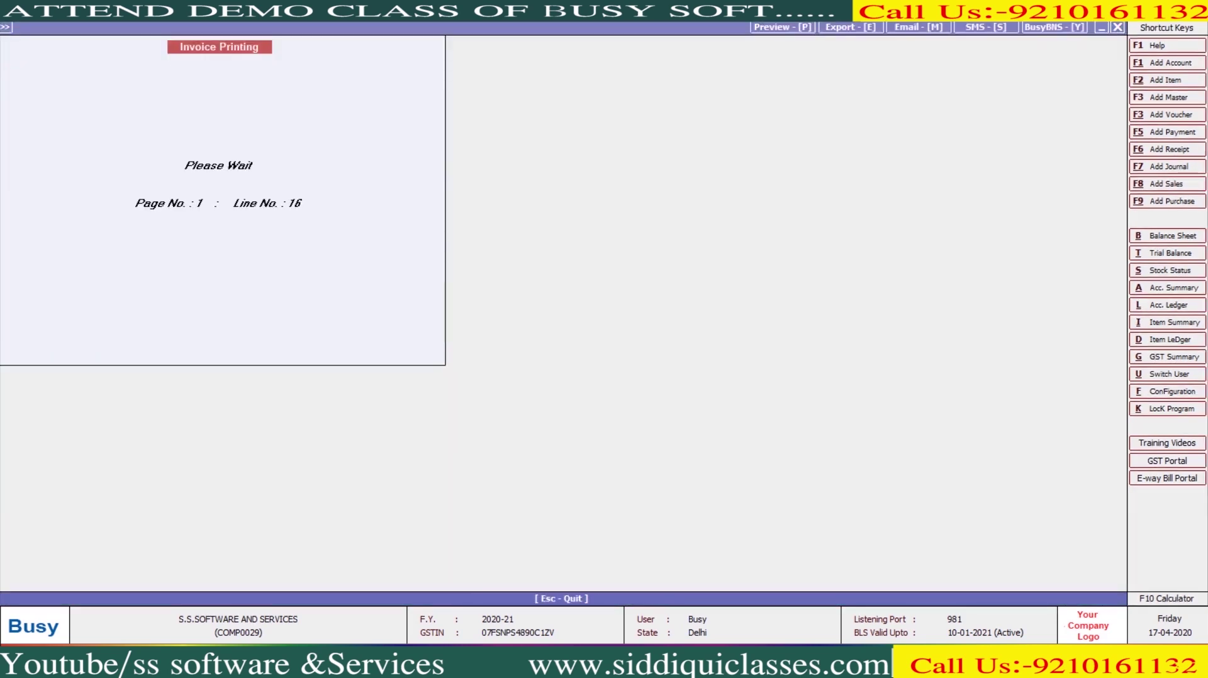
scroll(605, 346, "down", 5)
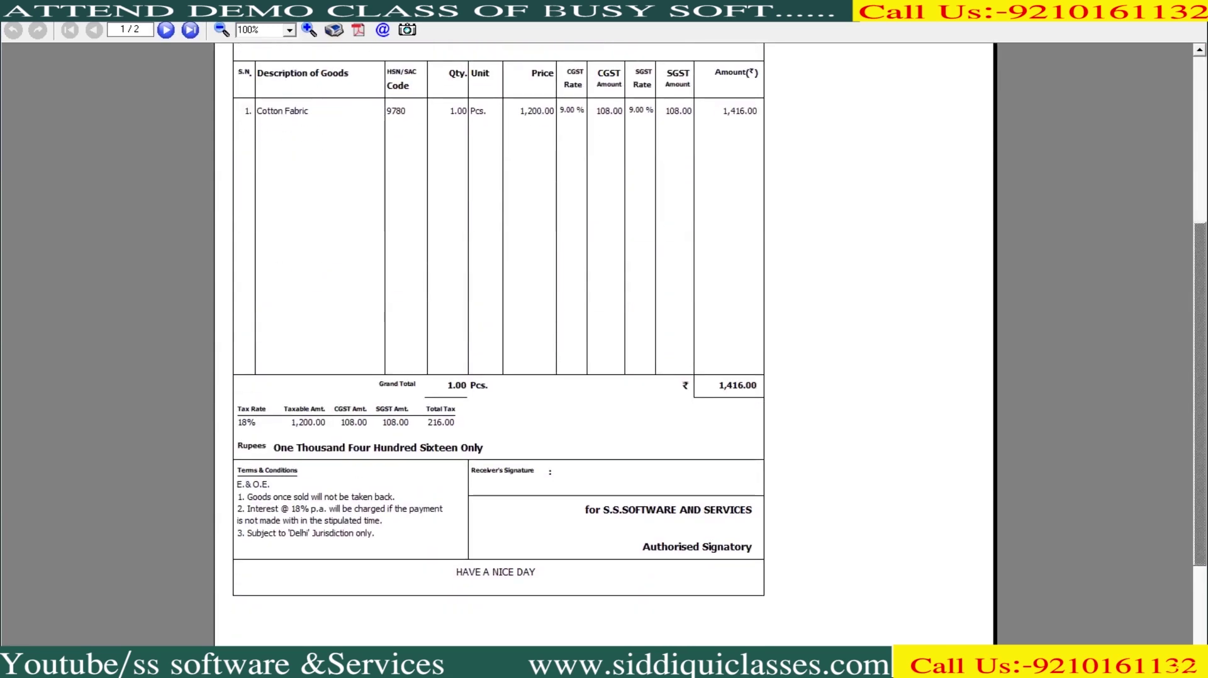
key("Escape")
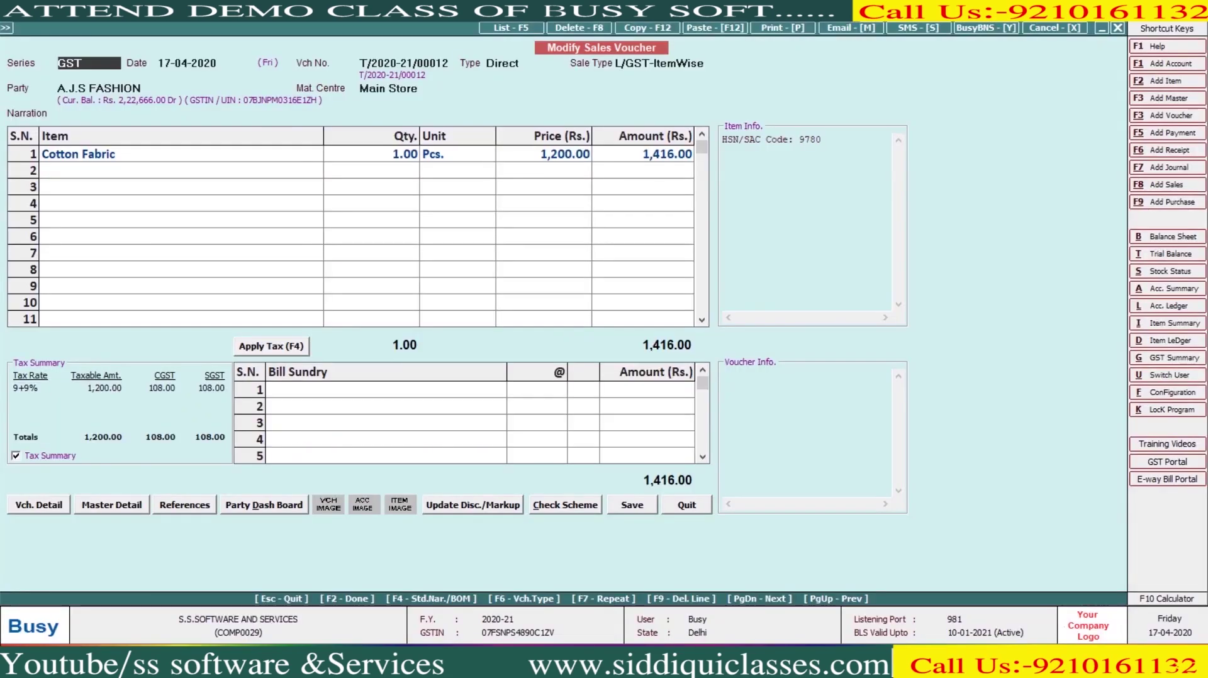
key("Escape")
key("Escape")
Set Print in Landscape Mode to Y in the Standard Sales Invoice printing configuration and save it.
key("Left")
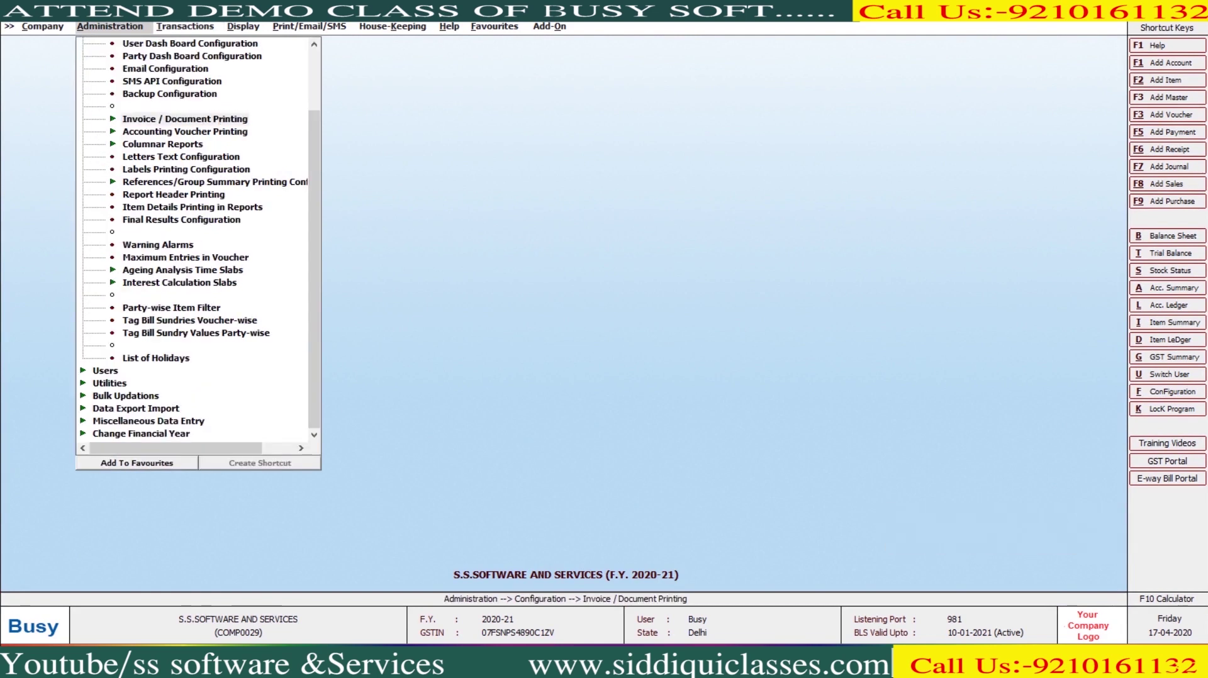
key("Return")
key("Down")
key("Return")
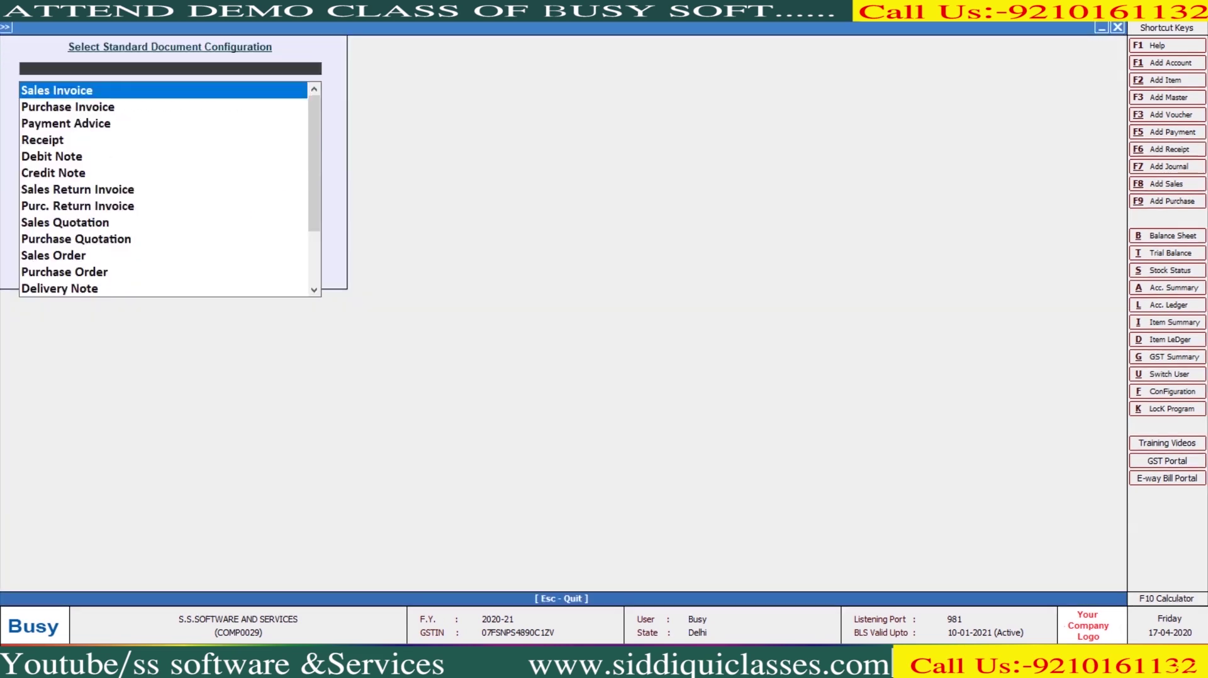
key("Return")
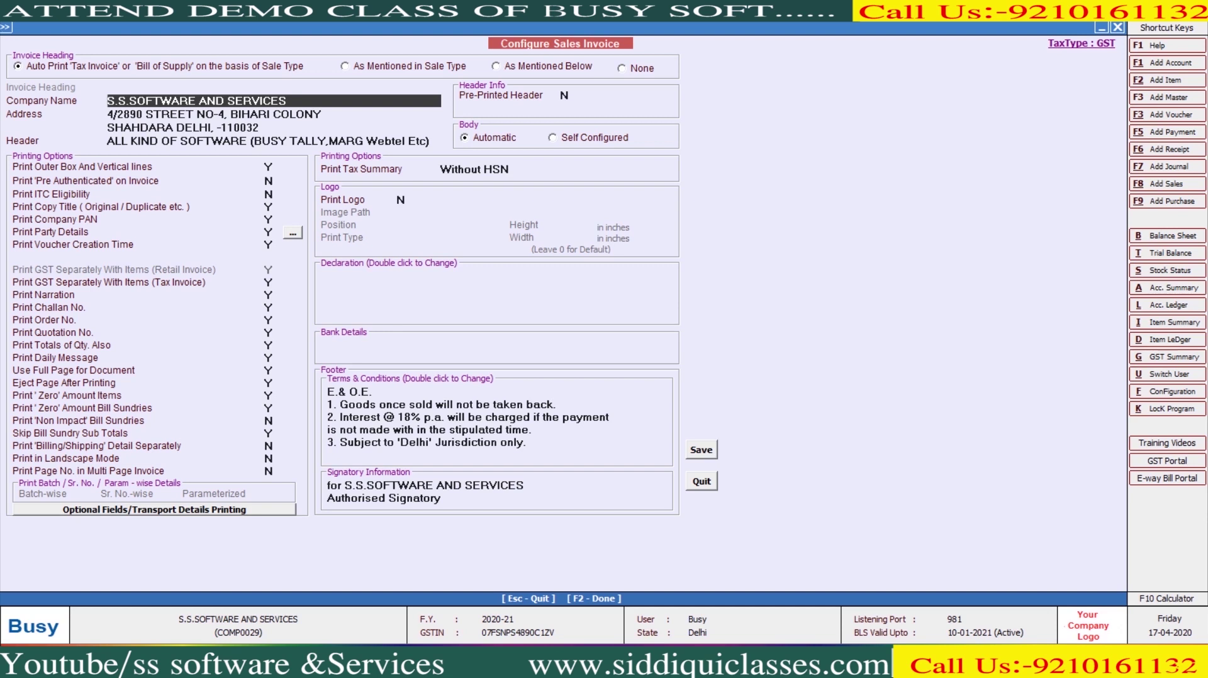
key("Return")
key("Escape")
left_click(268, 459)
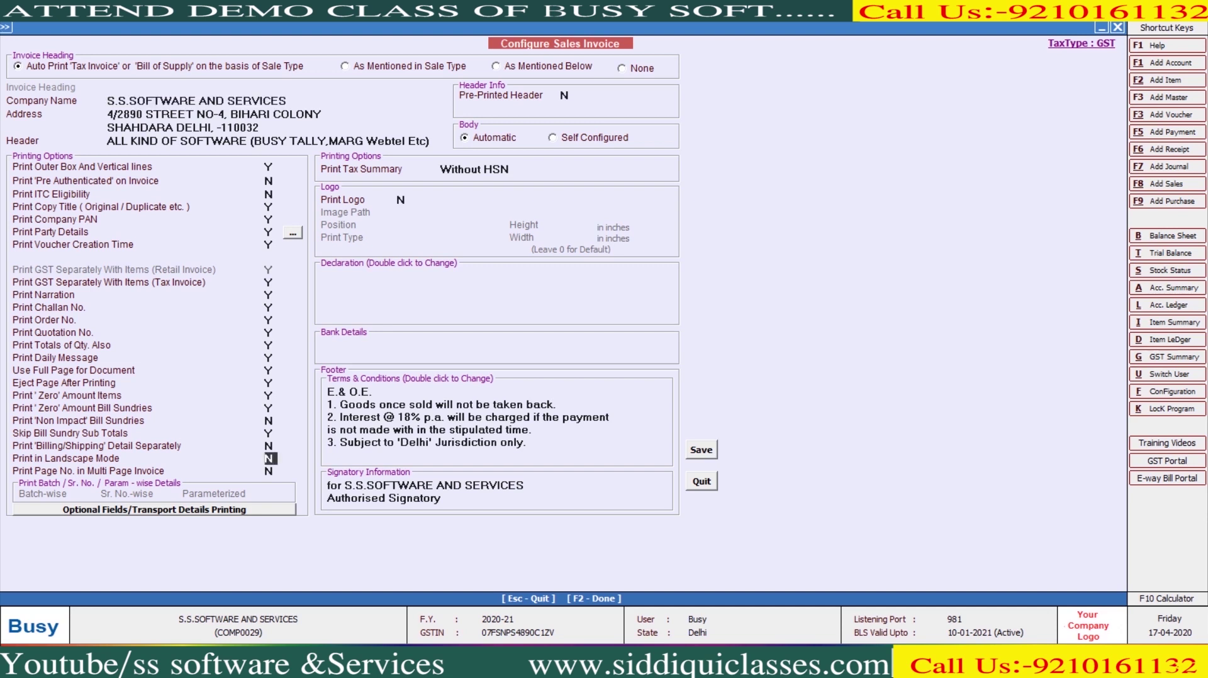
key("y")
key("F2")
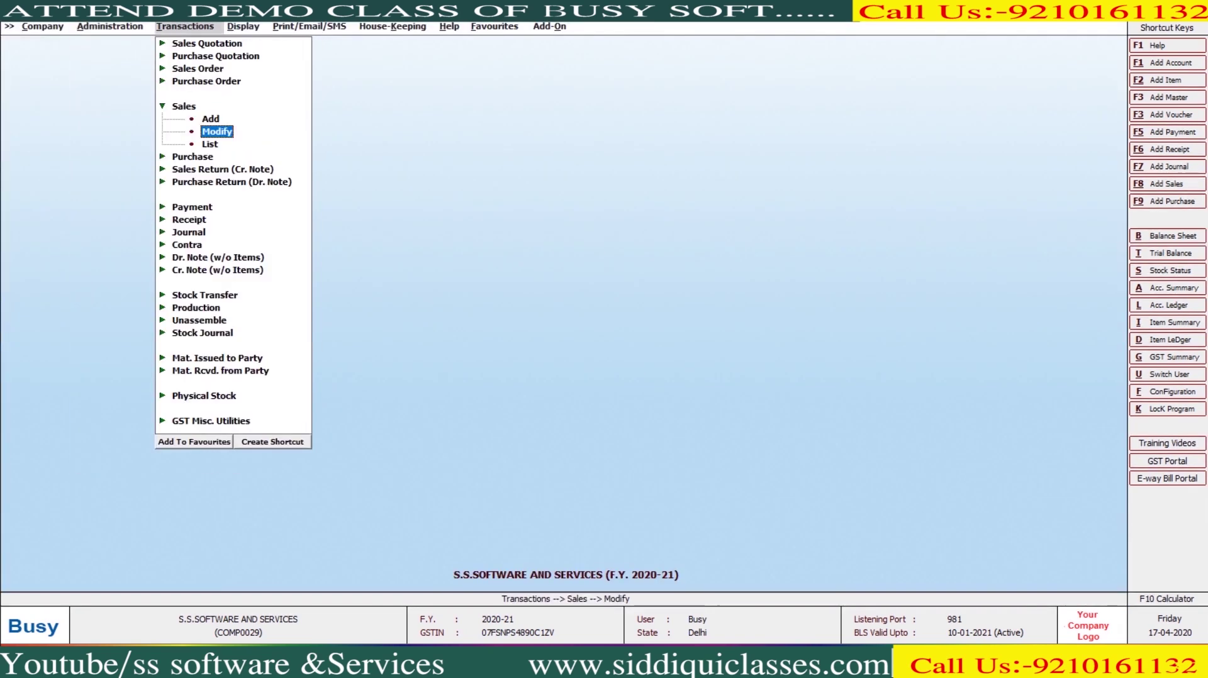
Preview the STANDARD invoice of GST-series sales voucher T/2020-21/00003 to check its landscape layout, and close the preview and voucher.
key("Return")
key("Return")
key("Return")
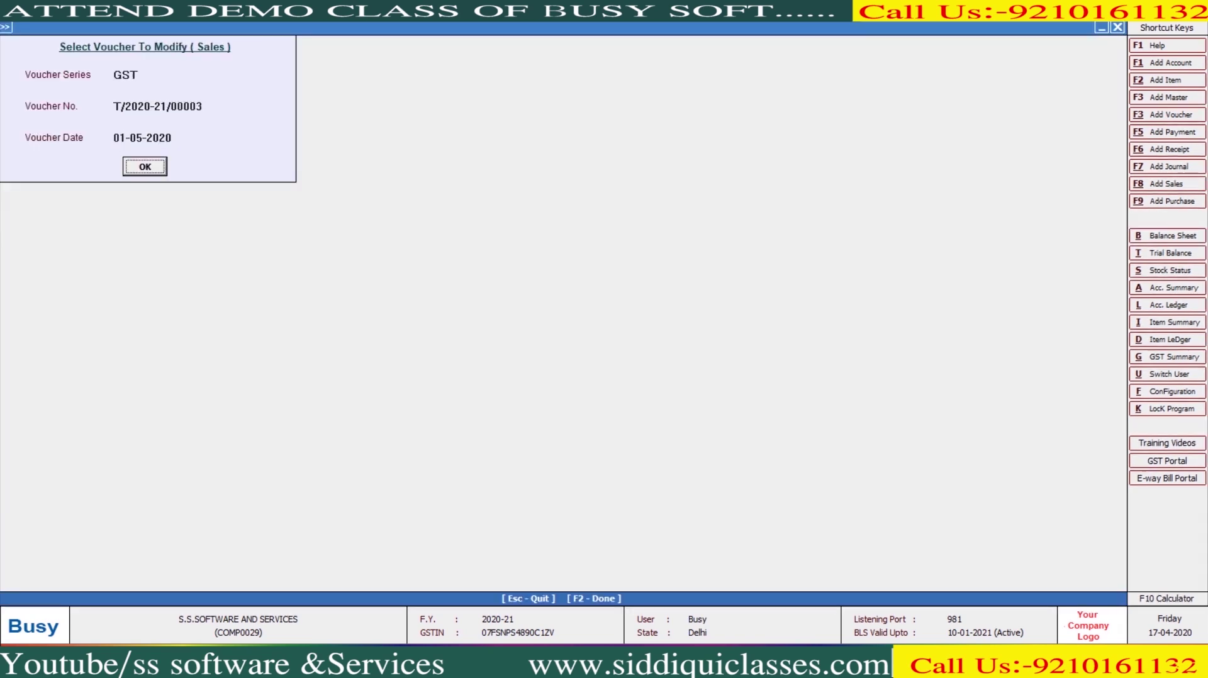
key("Return")
key("alt+p")
key("Return")
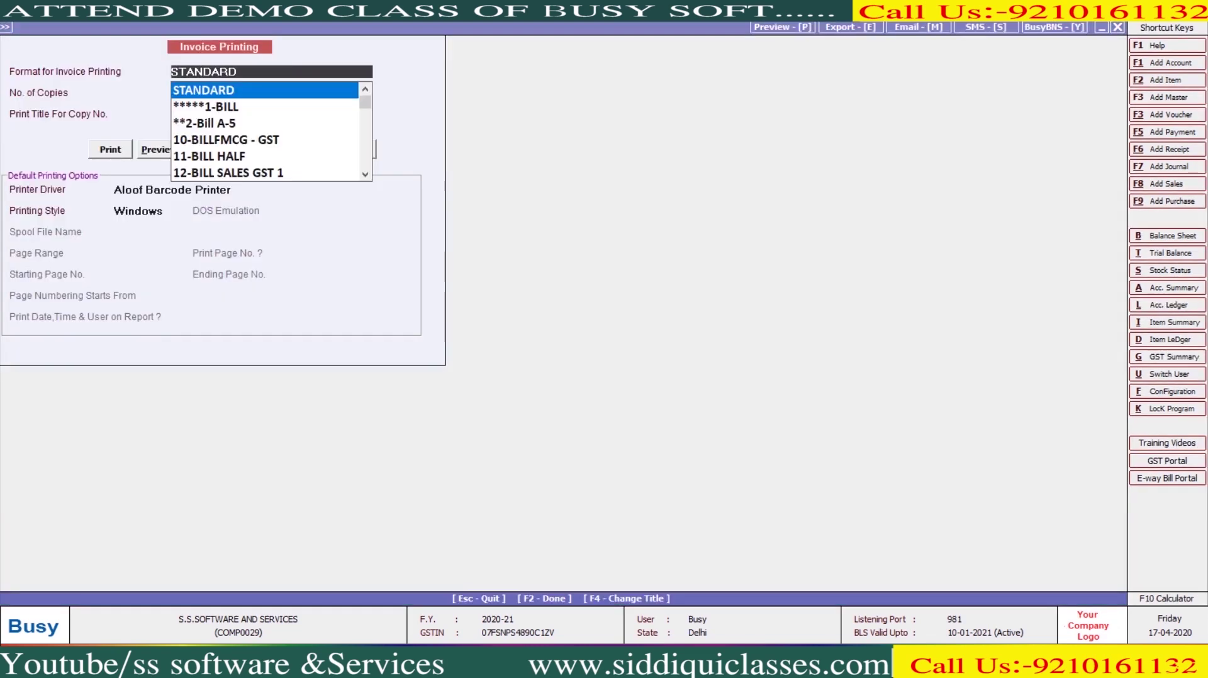
key("F2")
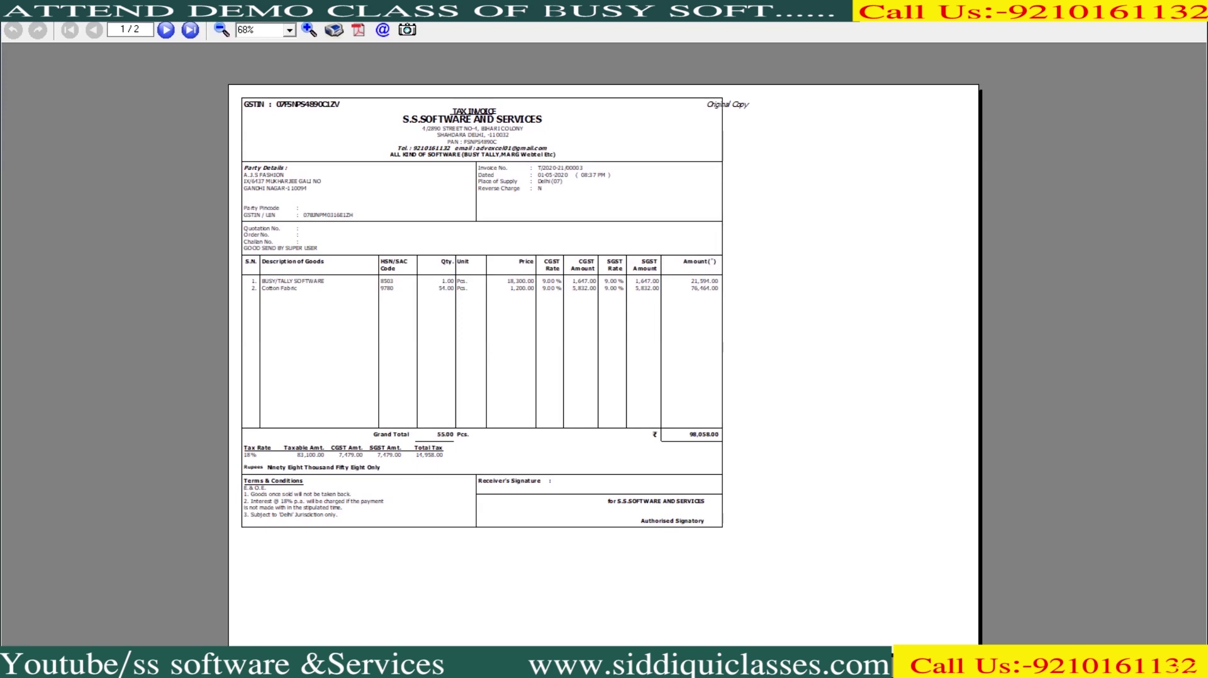
key("Escape")
key("Escape")
key("y")
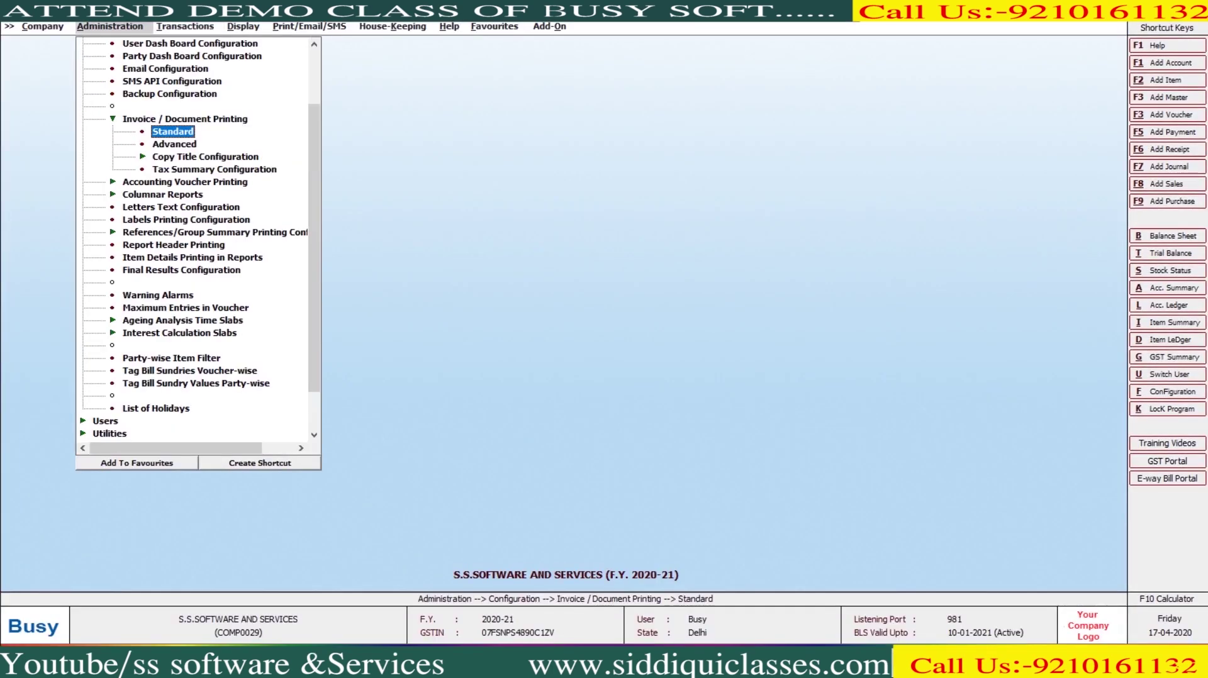
Set Print Page No. in Multi Page Invoice to Y in the Standard Sales Invoice configuration and save it.
key("Return")
key("Return")
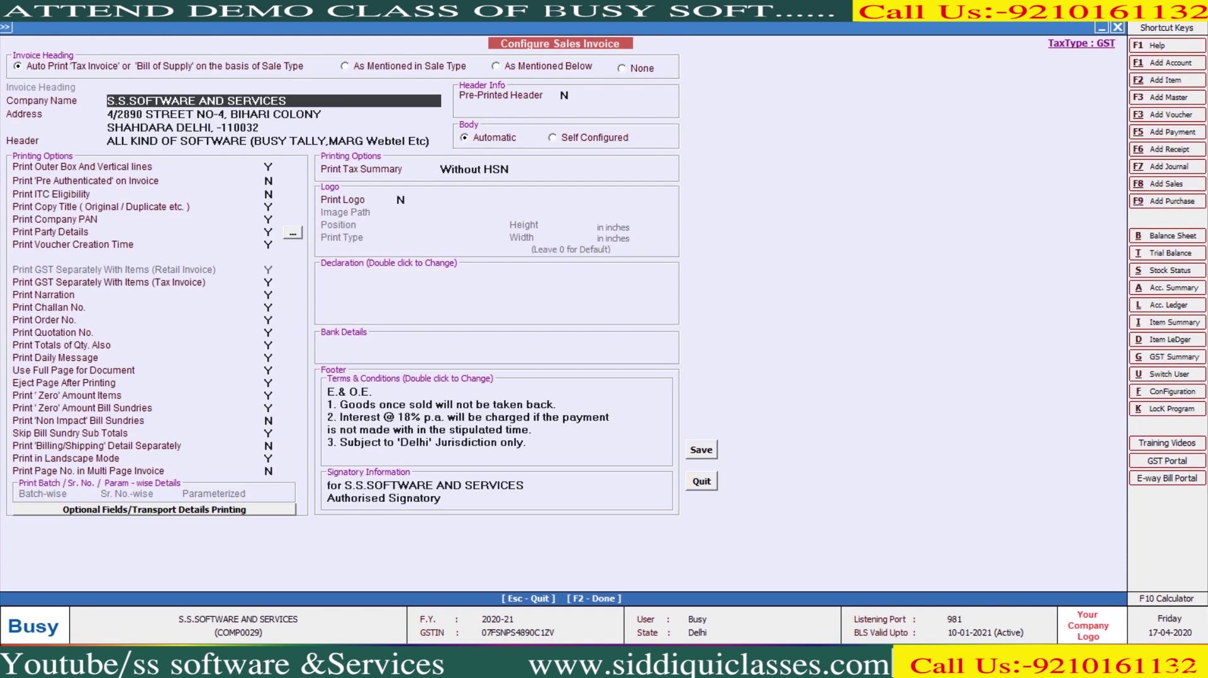
key("Page_Down")
key("F2")
key("Return")
key("Escape")
Preview sales voucher T/2020-21/00003 as an invoice to check the page number printing, and close the preview and voucher.
key("Right")
key("Down")
key("Right")
key("Down")
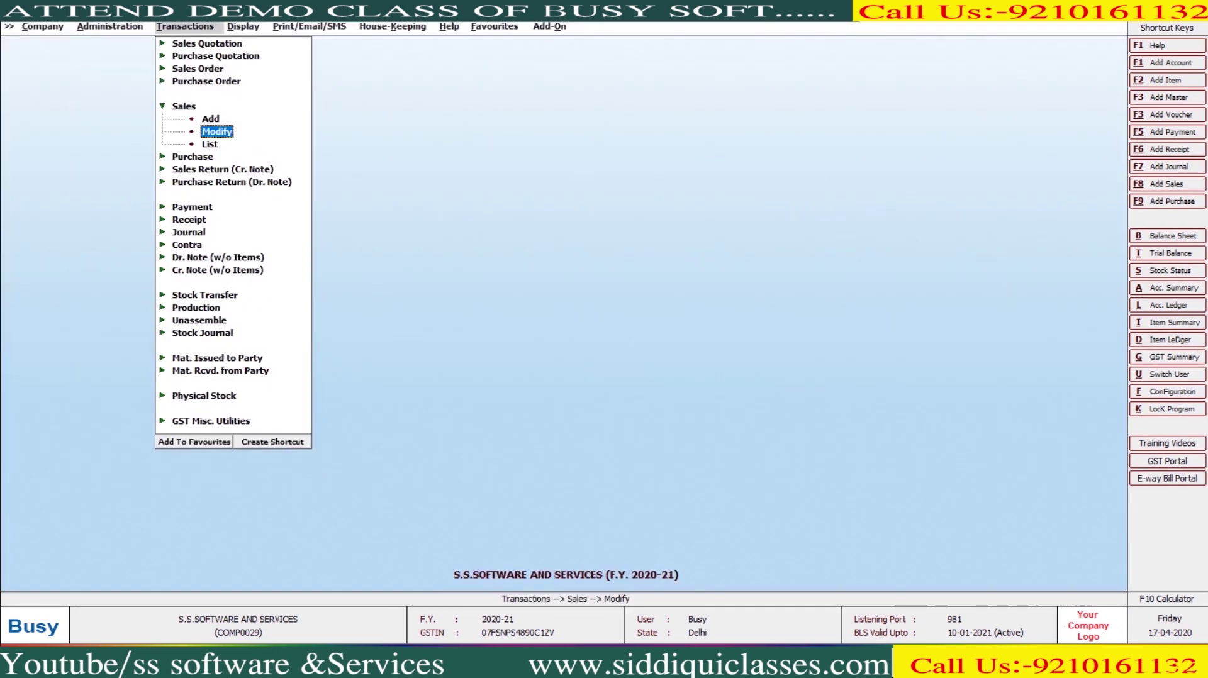
key("Return")
key("Return")
key("Return")
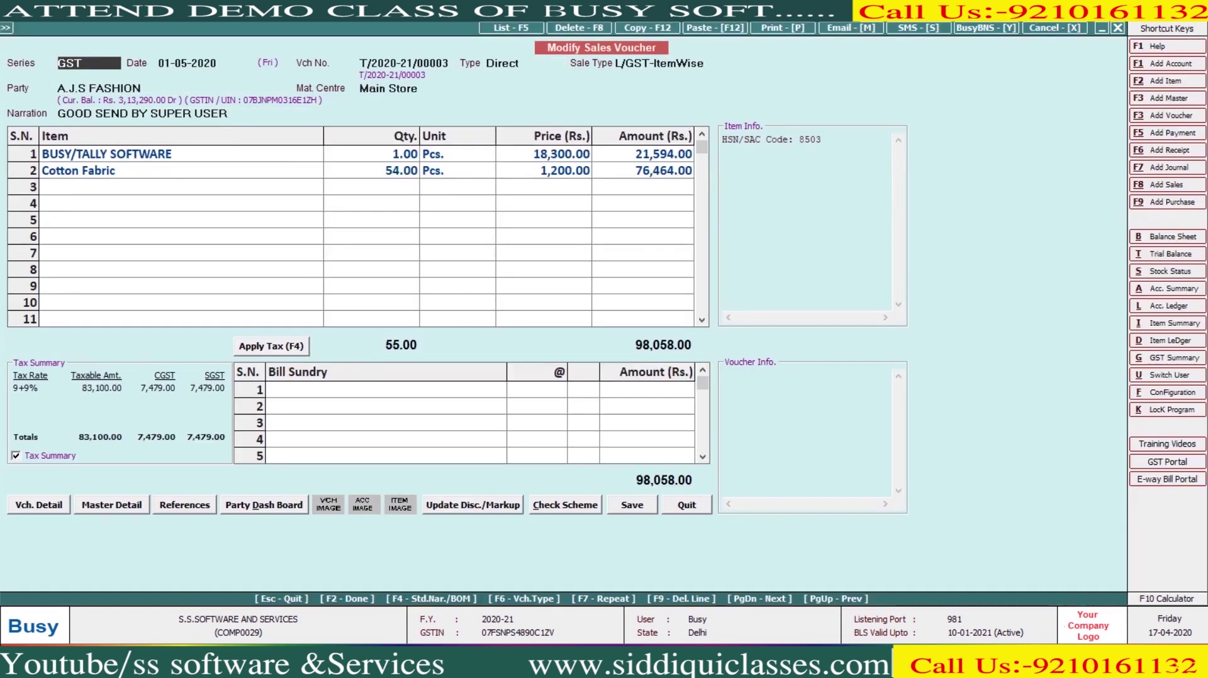
key("alt+p")
key("F2")
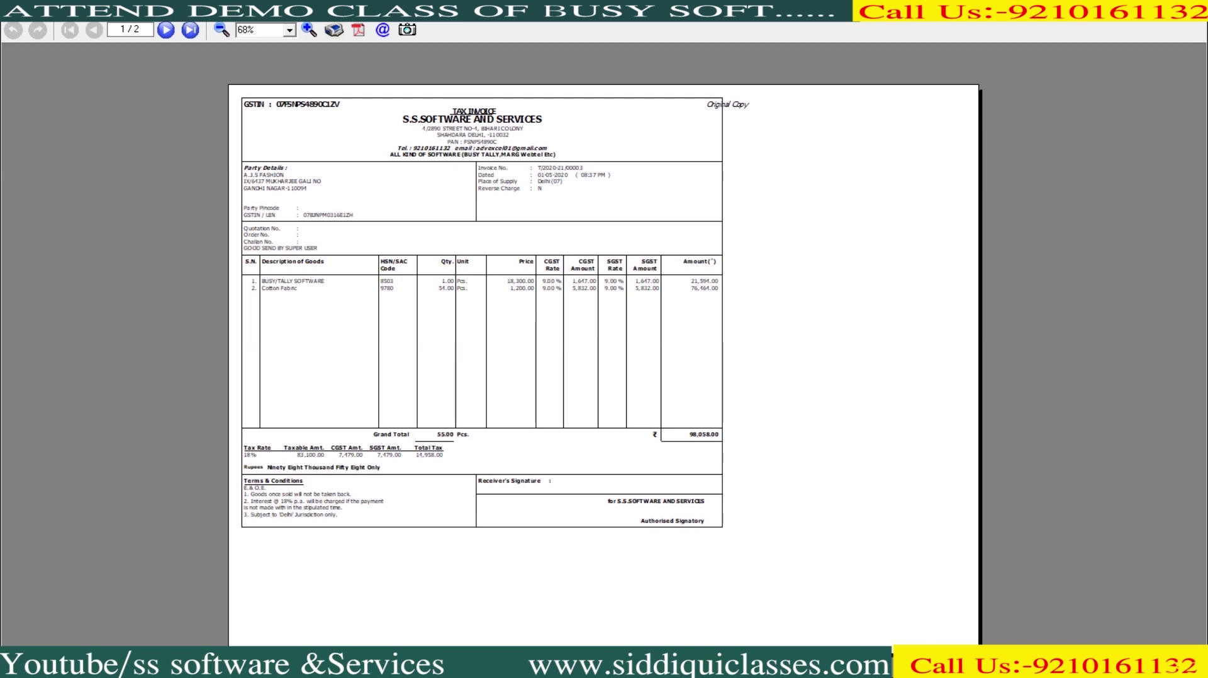
key("Escape")
key("Escape")
key("Return")
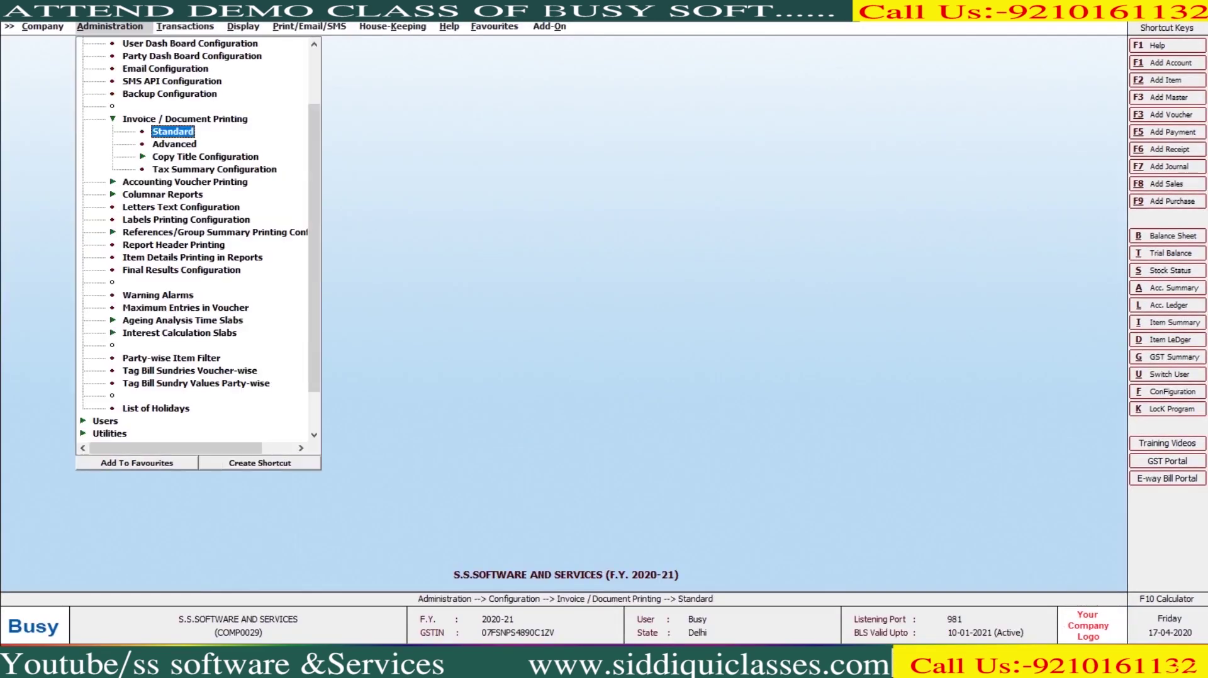
Set Pre-Printed Header to Y with 6 lines to skip in the Standard Sales Invoice configuration and save it.
key("Return")
key("Return")
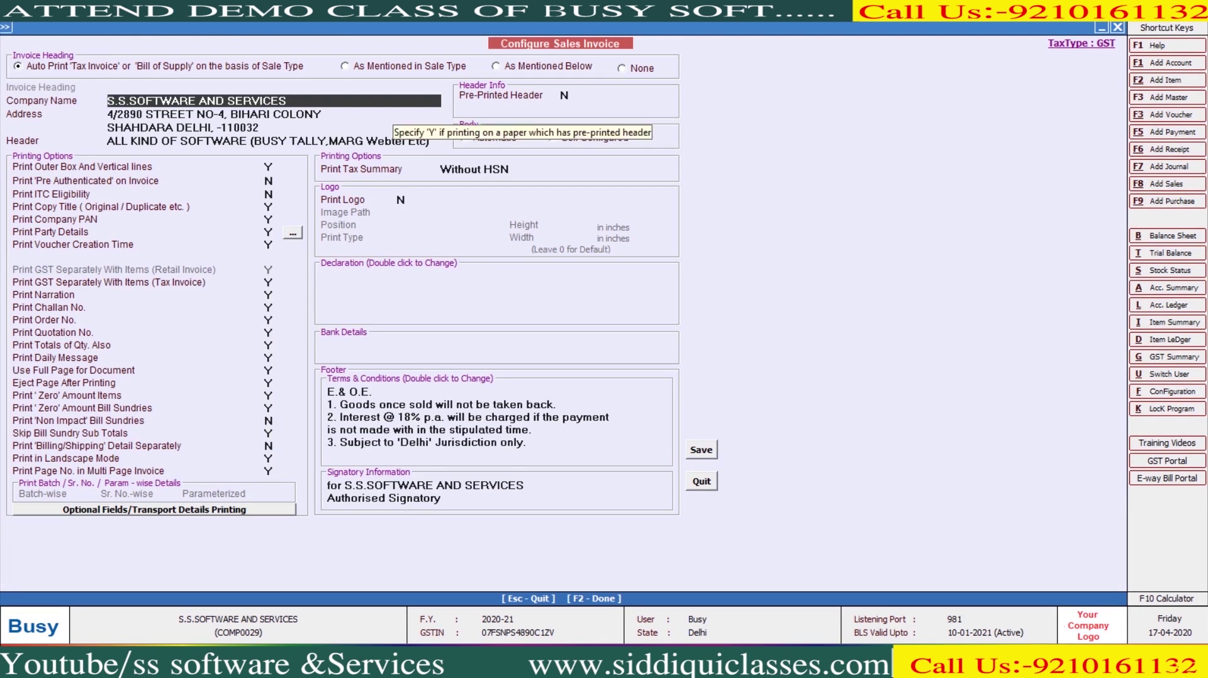
left_click(566, 95)
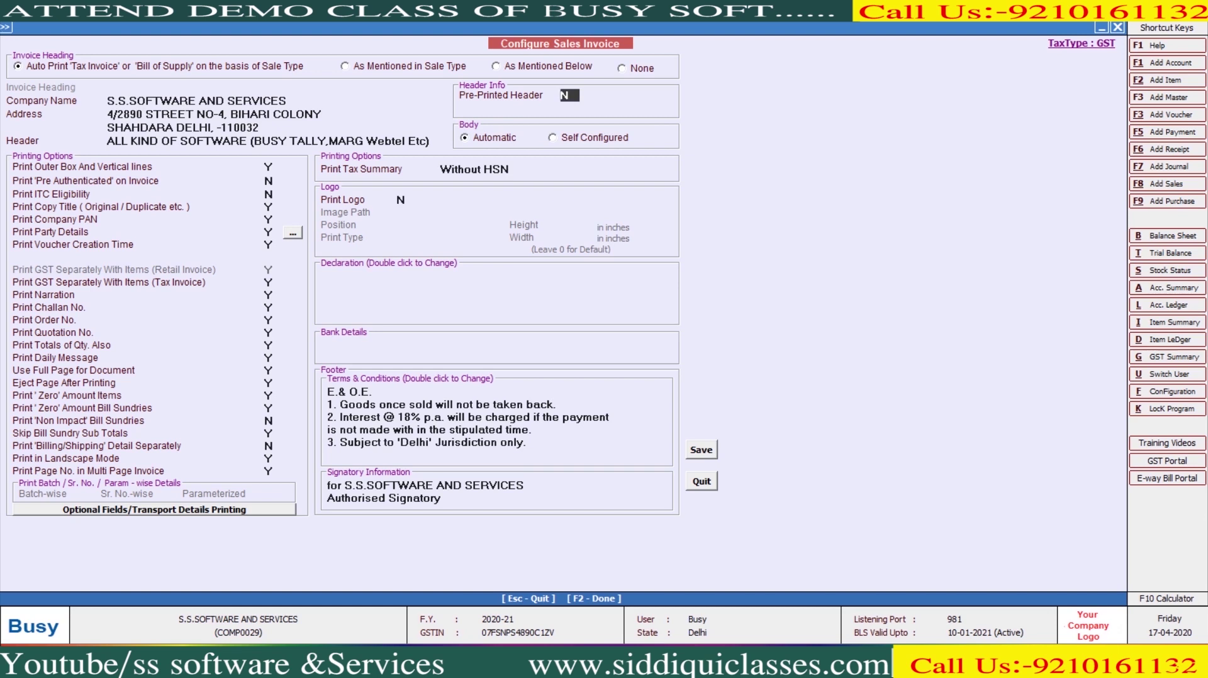
key("y")
left_click(576, 108)
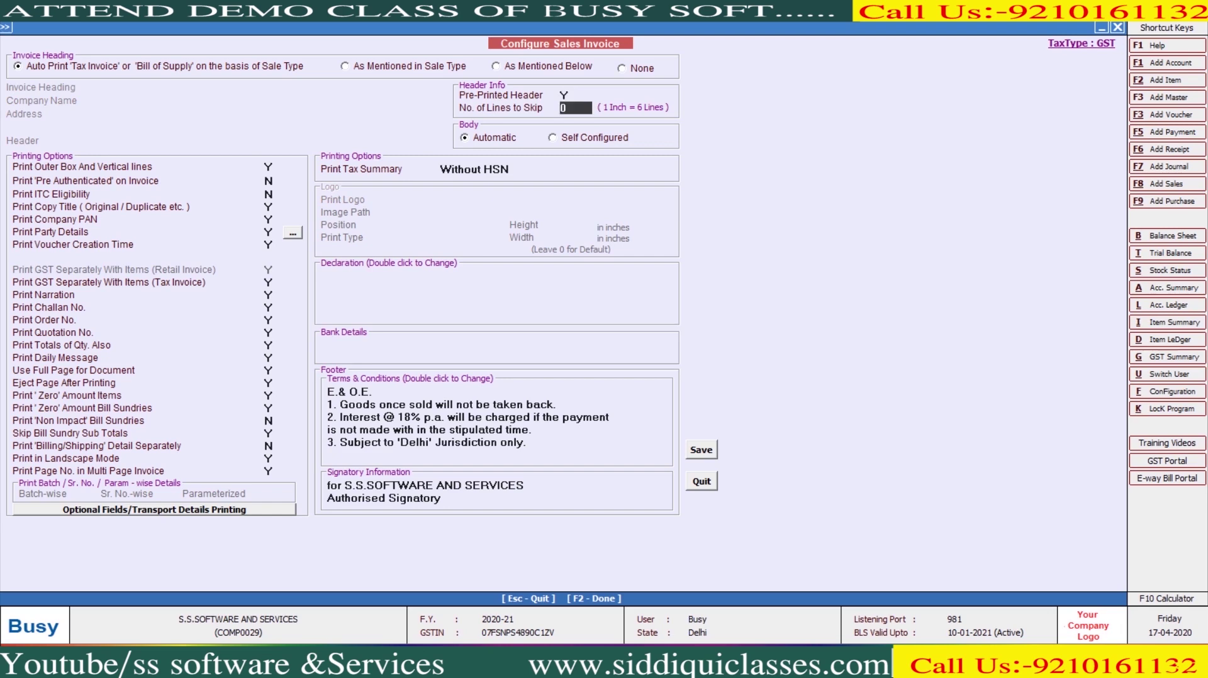
type("6")
key("Return")
key("F2")
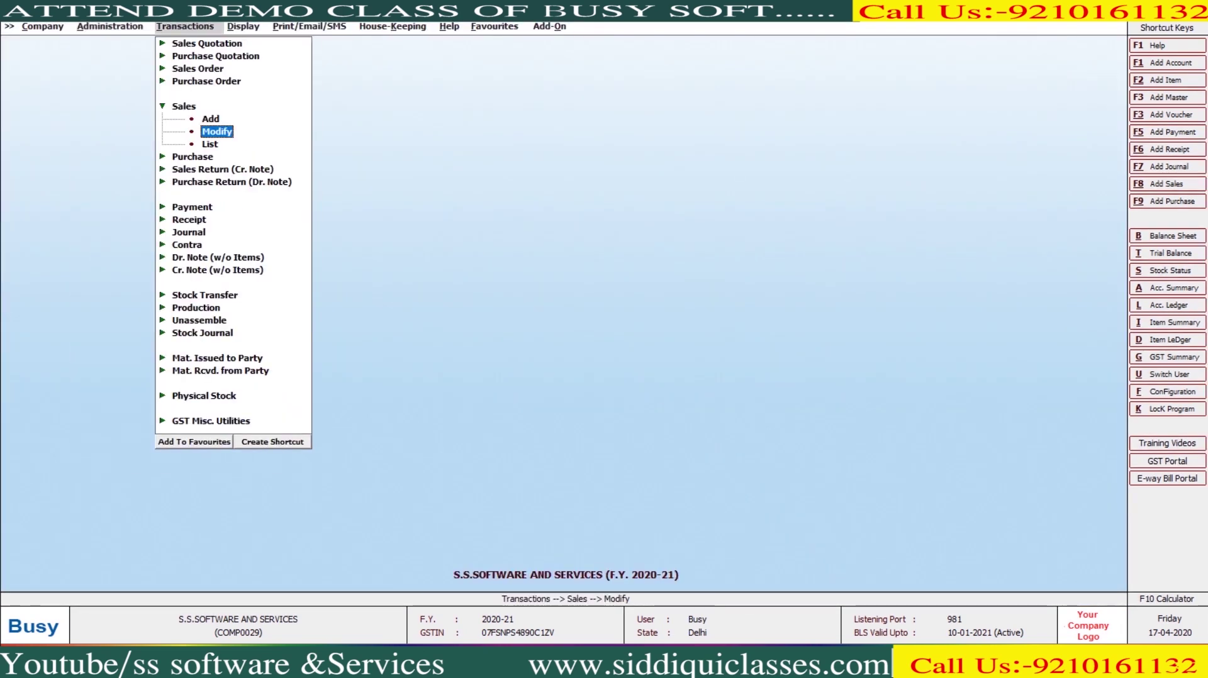
Preview voucher T/2020-21/00003 to check the space left for the pre-printed header, and close the preview and voucher.
key("Return")
key("Return")
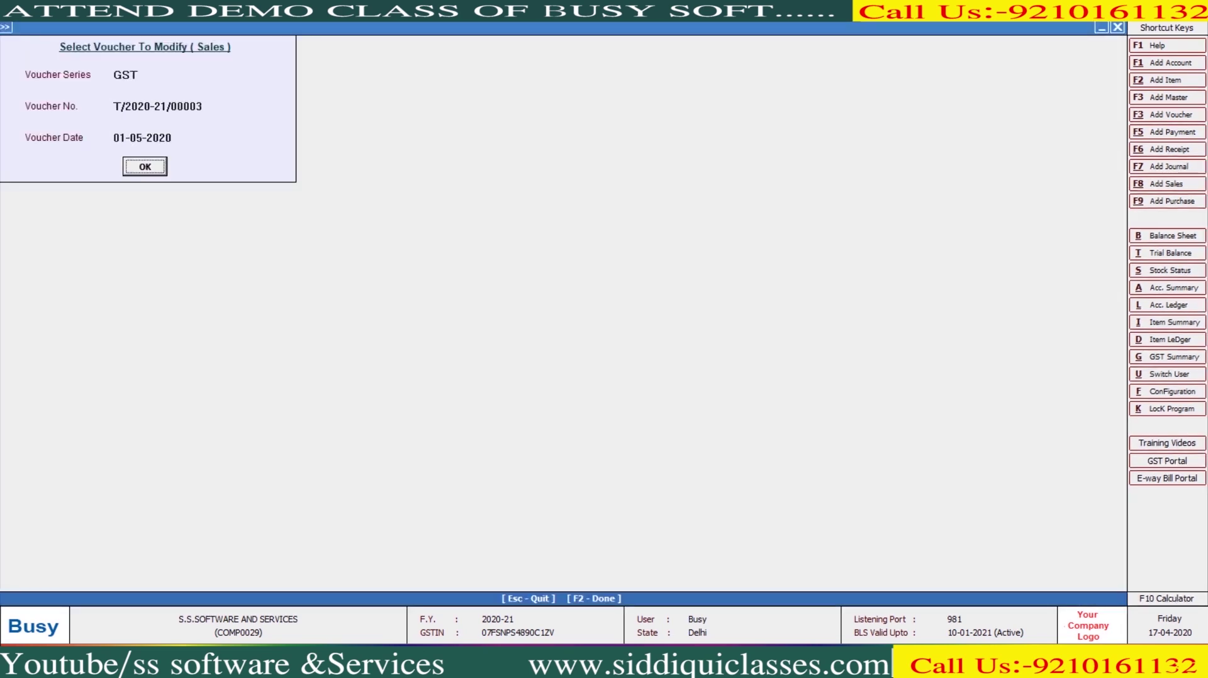
key("Return")
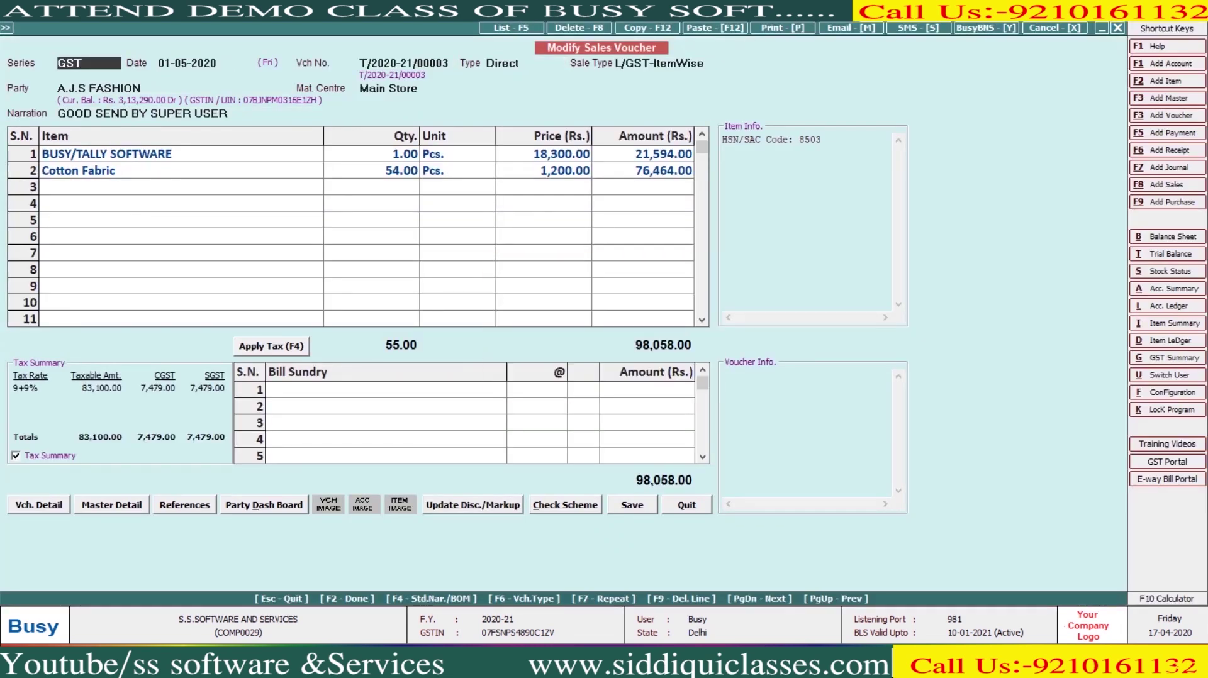
key("alt+p")
key("F2")
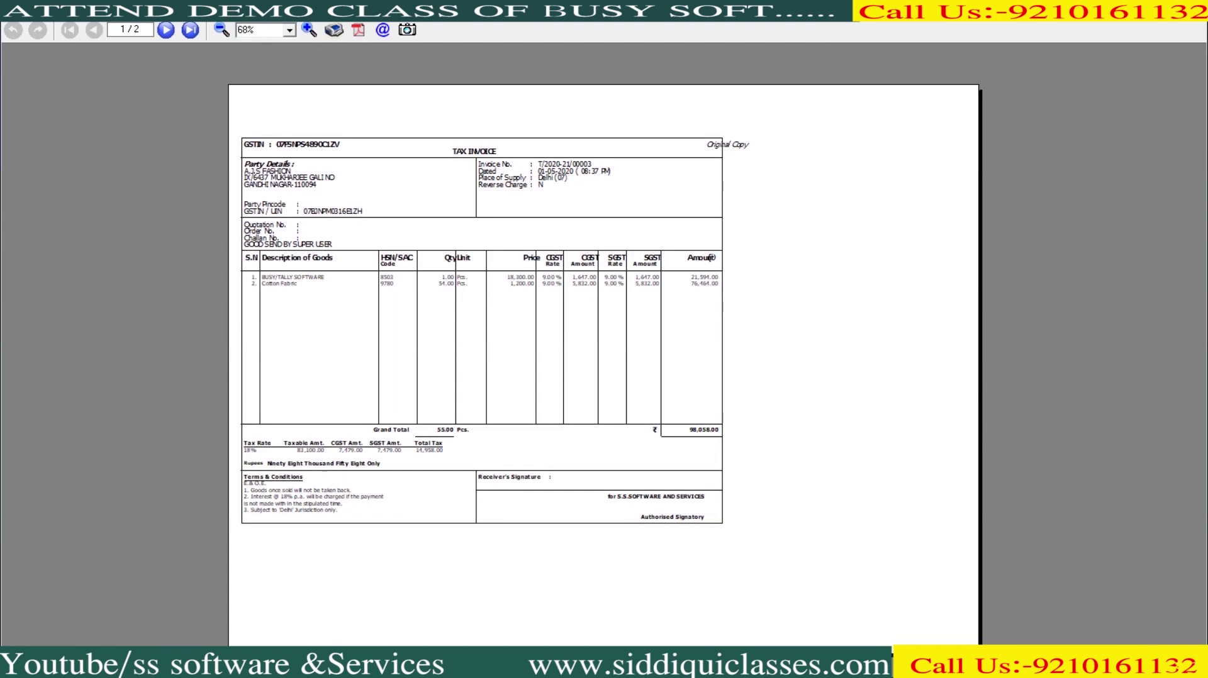
key("Escape")
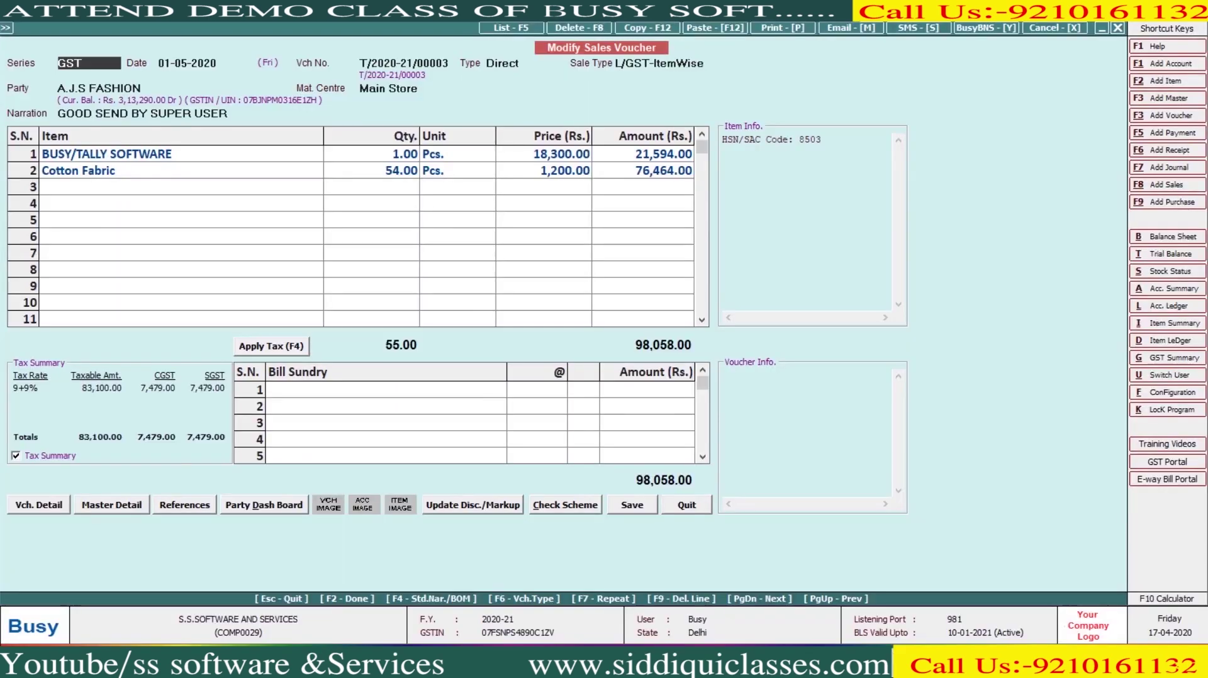
key("Escape")
Set Pre-Printed Header to N and Print Tax Summary to With HSN in the Standard Sales Invoice configuration.
key("Left")
key("Return")
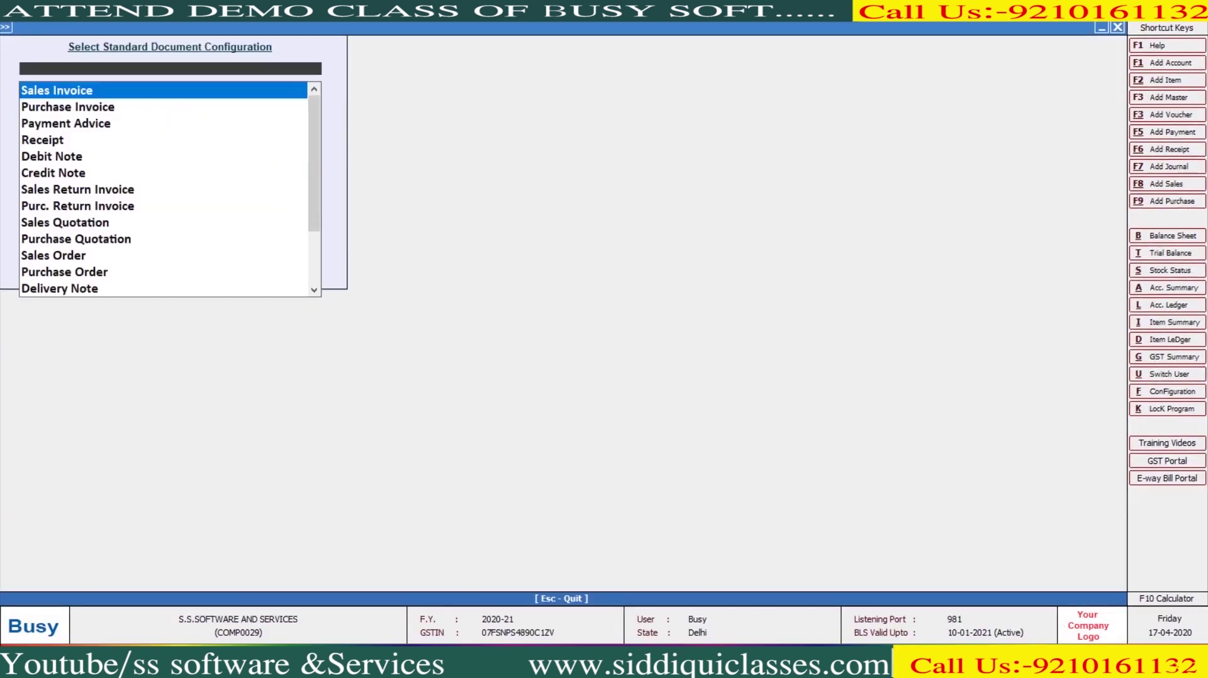
key("Return")
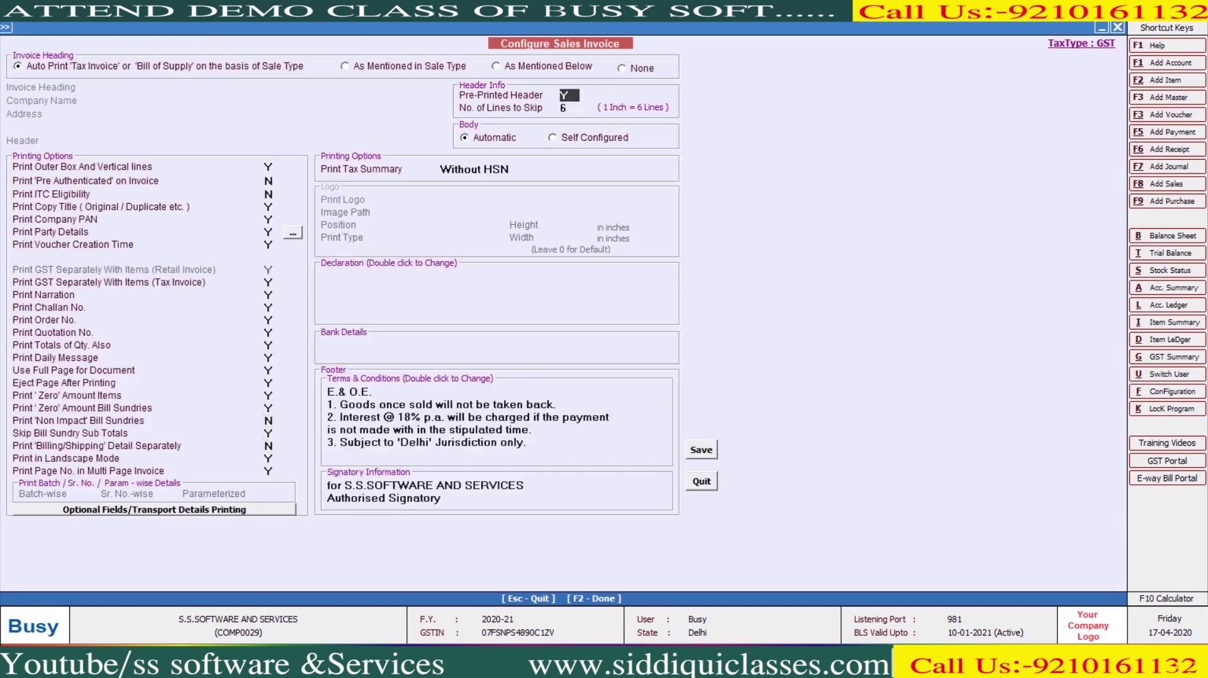
type("N")
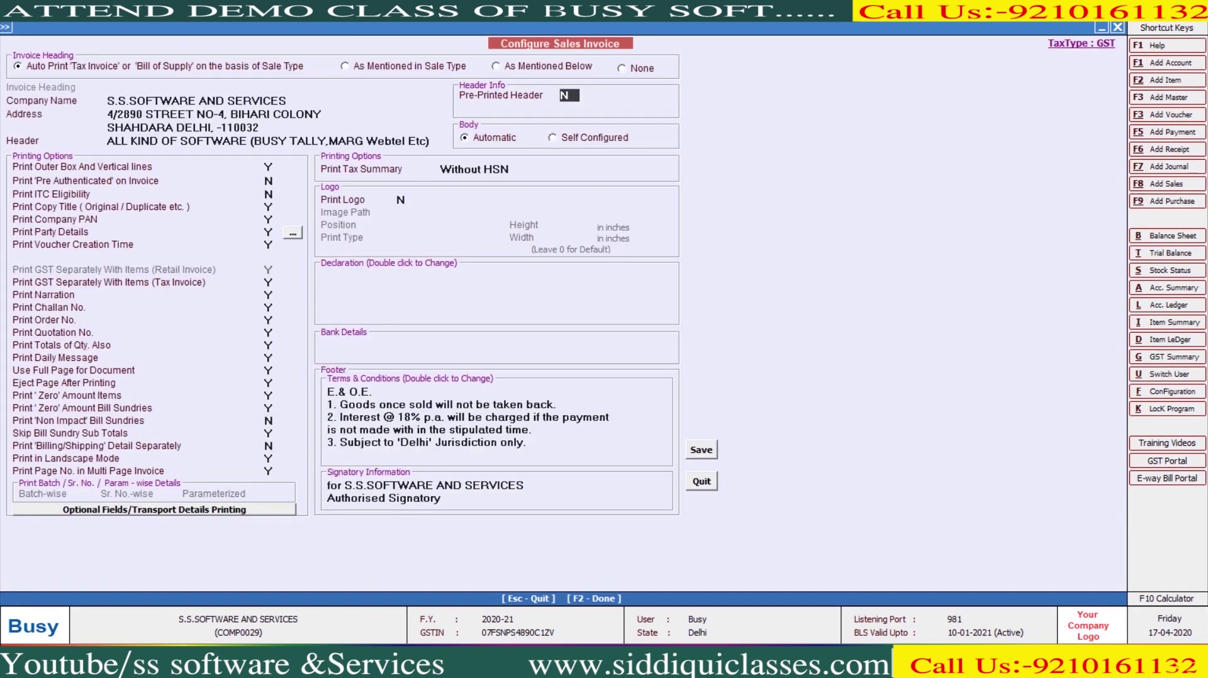
key("Return")
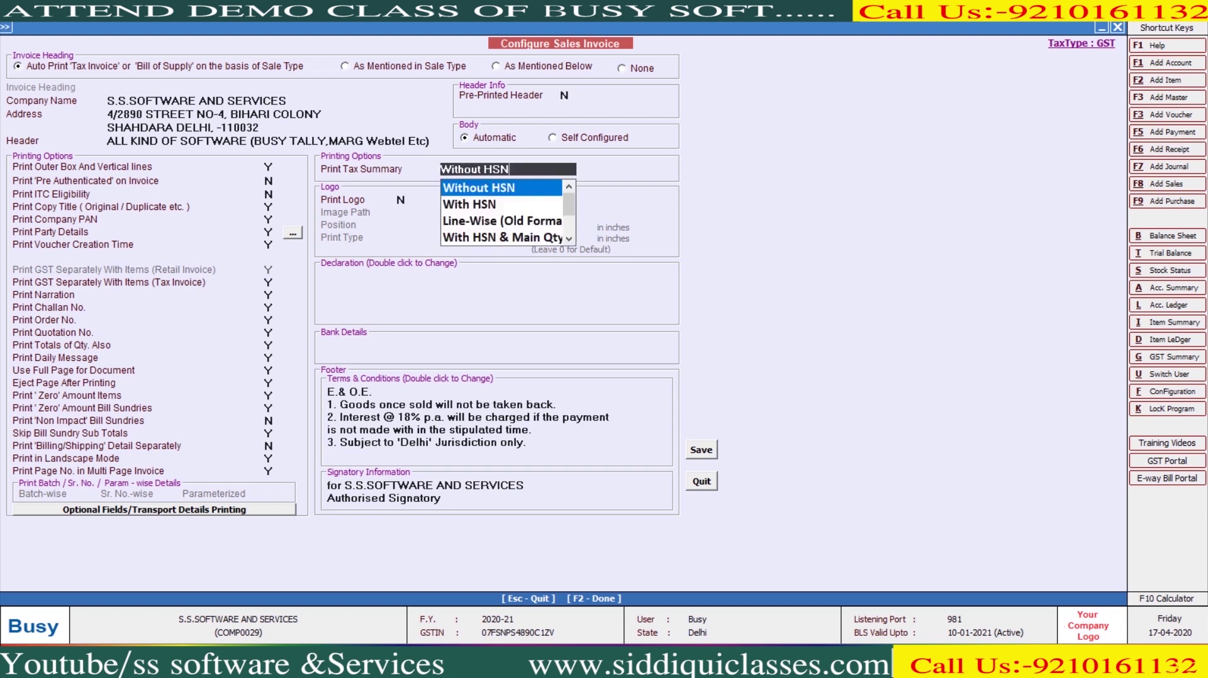
key("Down")
key("Return")
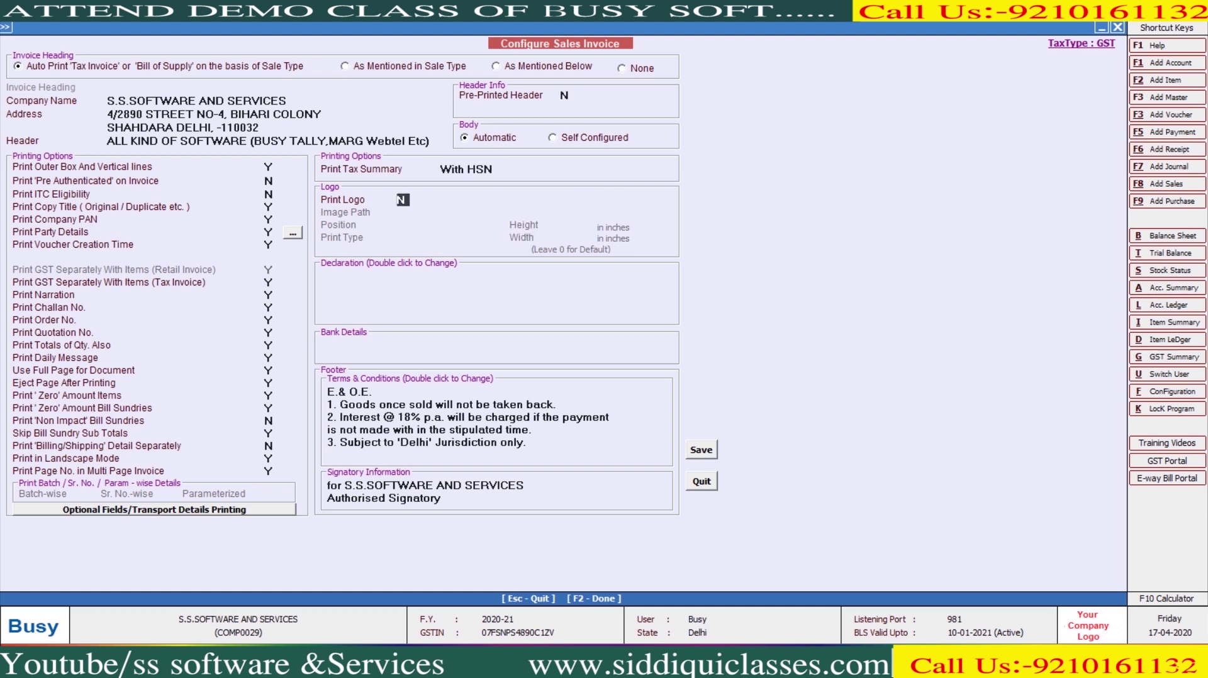
key("Up")
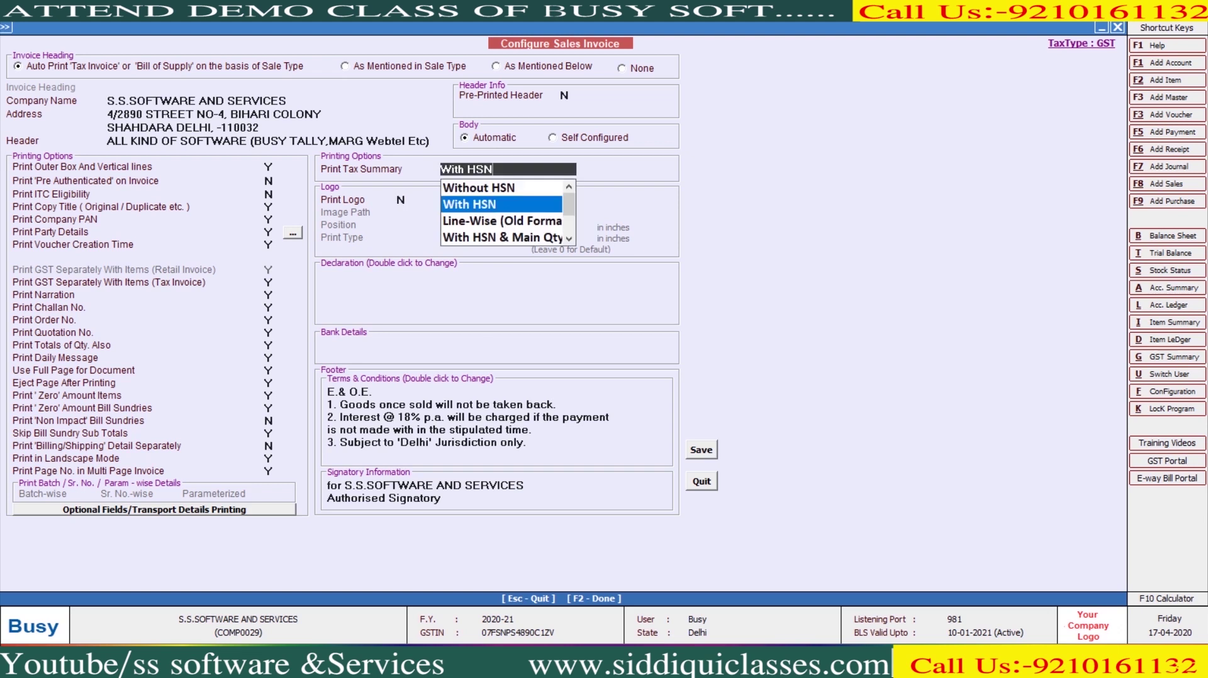
key("Return")
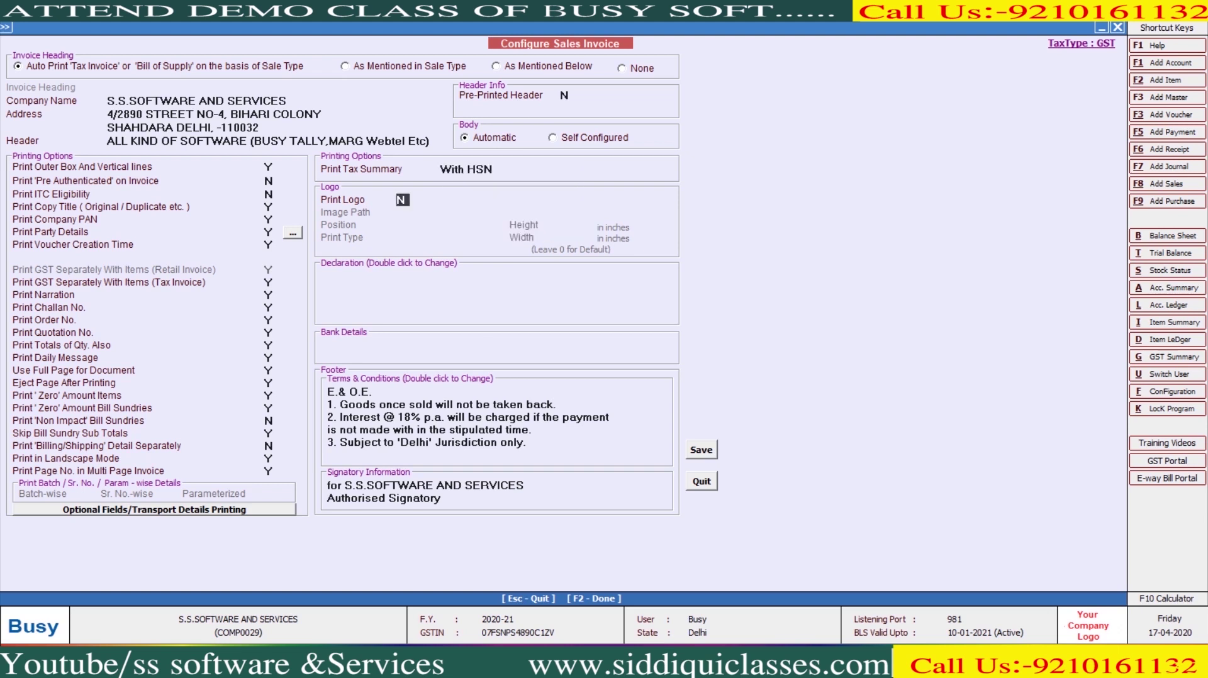
Turn on logo printing for the sales invoice and set the logo's position to Top Left.
type("Y")
key("Return")
key("Return")
double_click(501, 275)
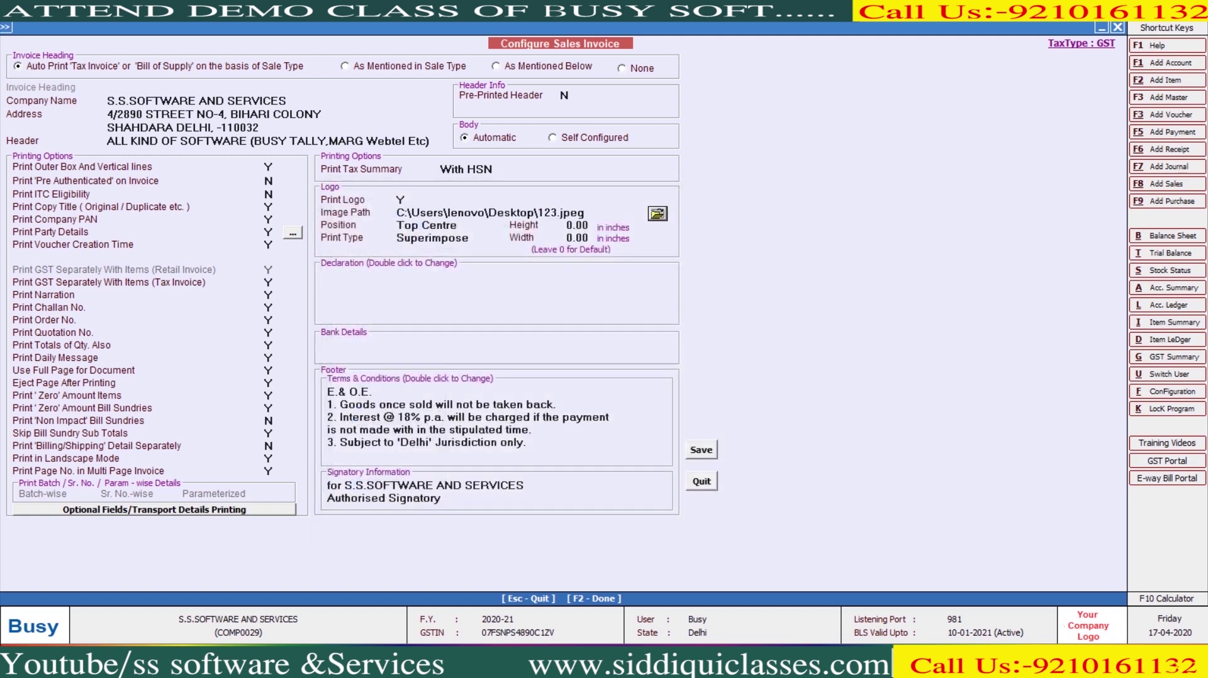
key("Return")
key("Up")
key("Up")
key("Return")
Set the logo's height and width to 1 inch with the Superimpose print type, and save the invoice configuration.
left_click(577, 225)
type("1")
key("Return")
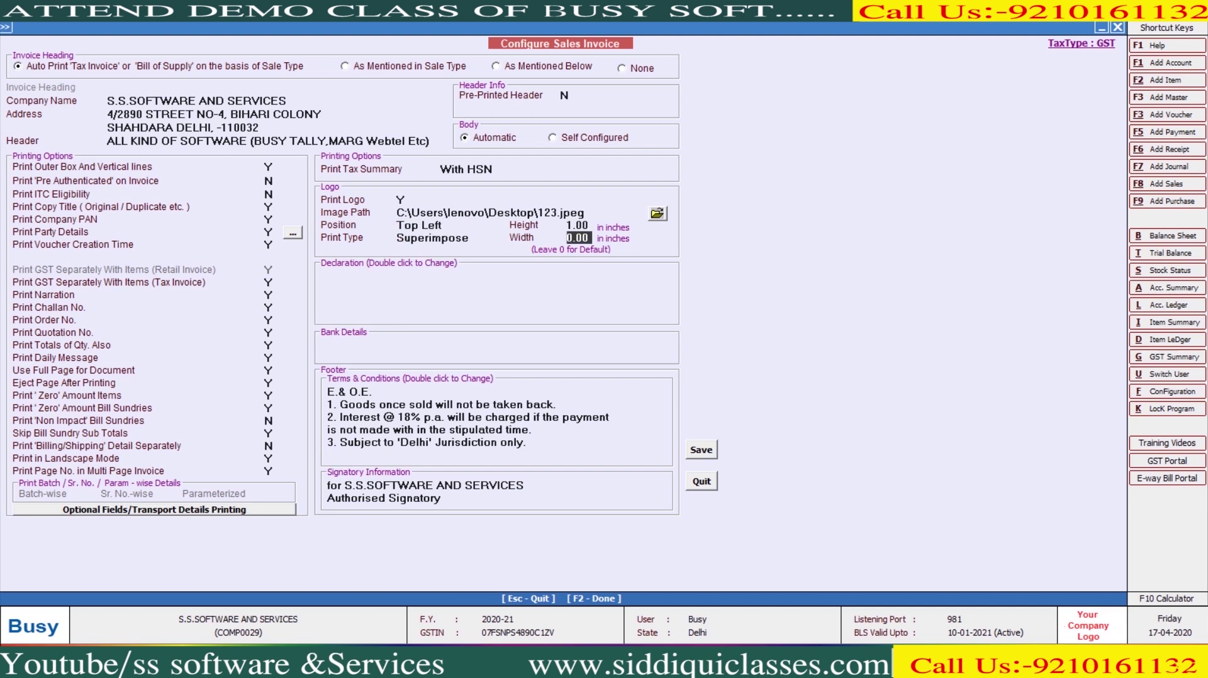
type("1")
key("Return")
left_click(432, 238)
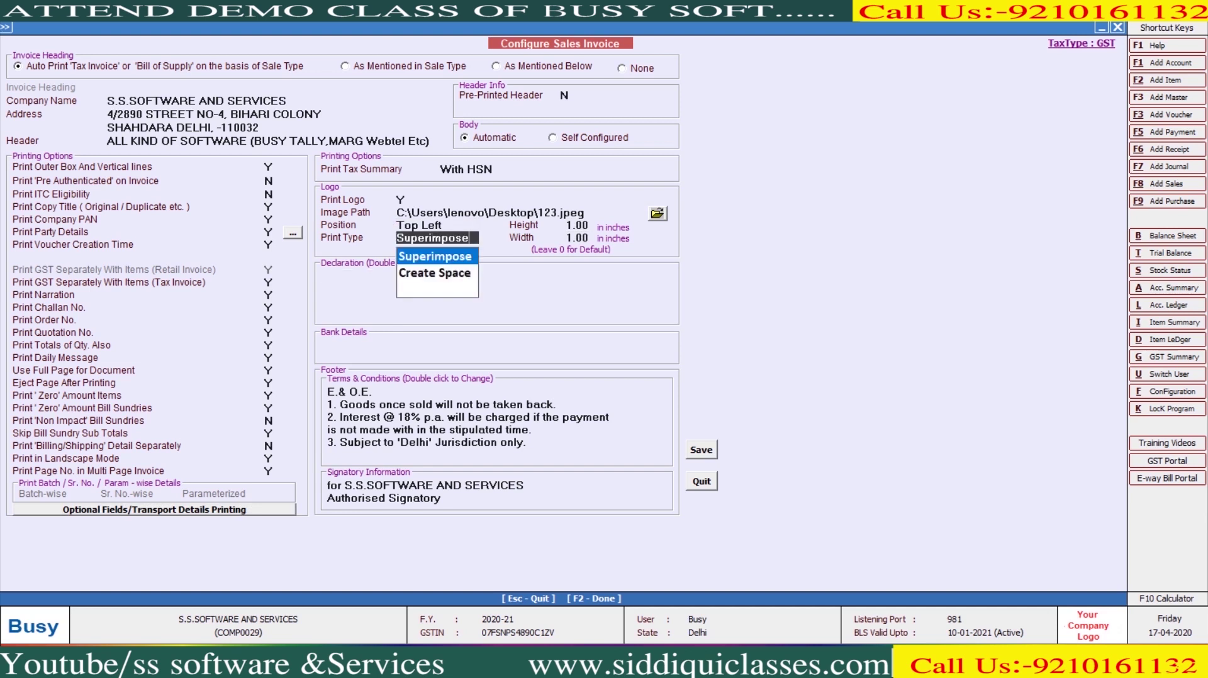
key("Return")
key("Escape")
key("Return")
key("Escape")
Preview voucher T/2020-21/00003 to check the logo and the HSN-wise tax summary, and close the preview and voucher.
key("Return")
key("Return")
key("Return")
key("Return")
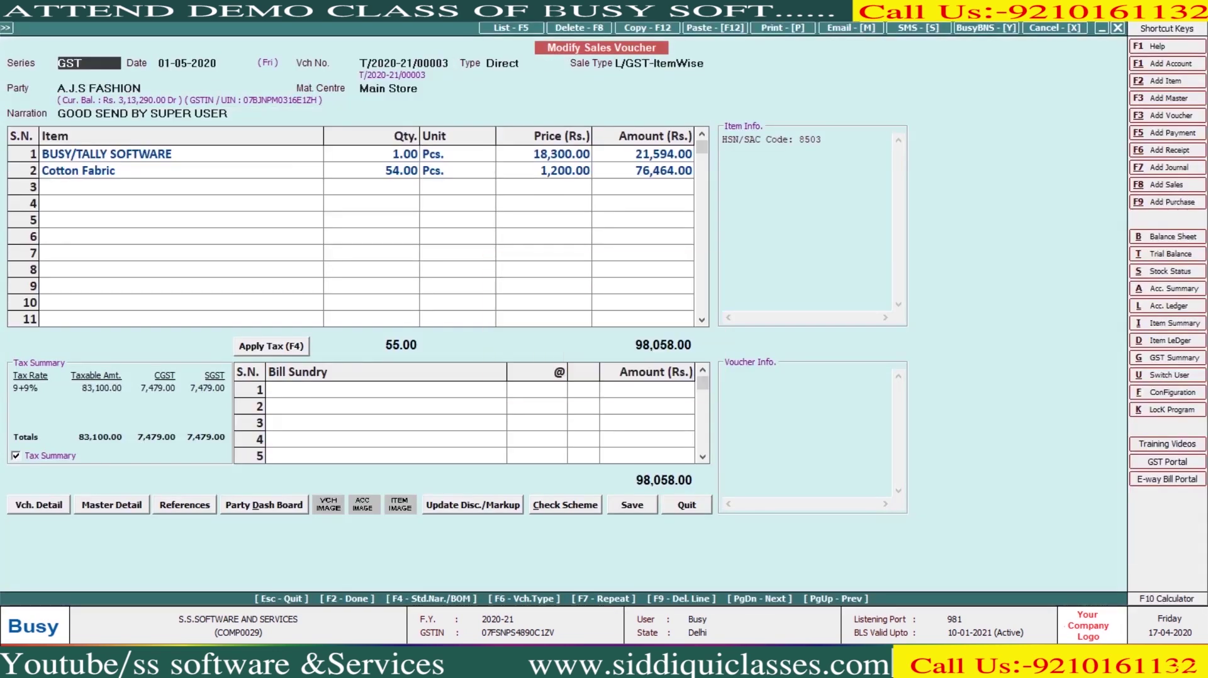
key("ctrl+p")
key("F2")
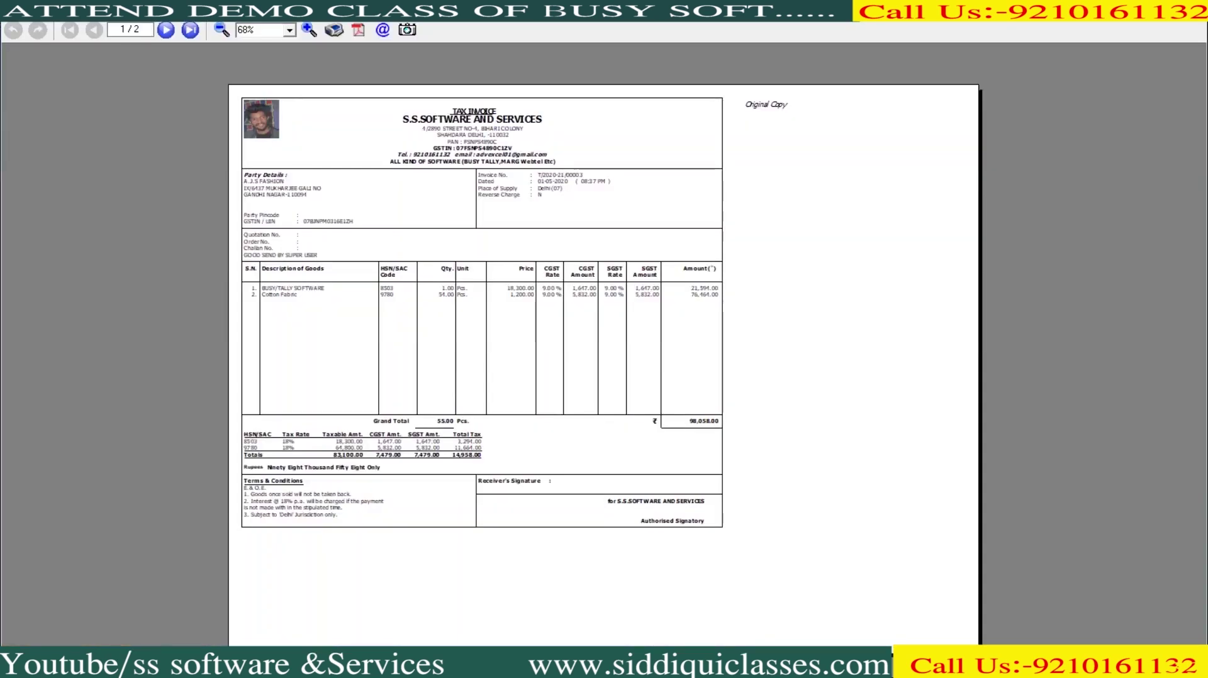
key("Escape")
key("Escape")
key("y")
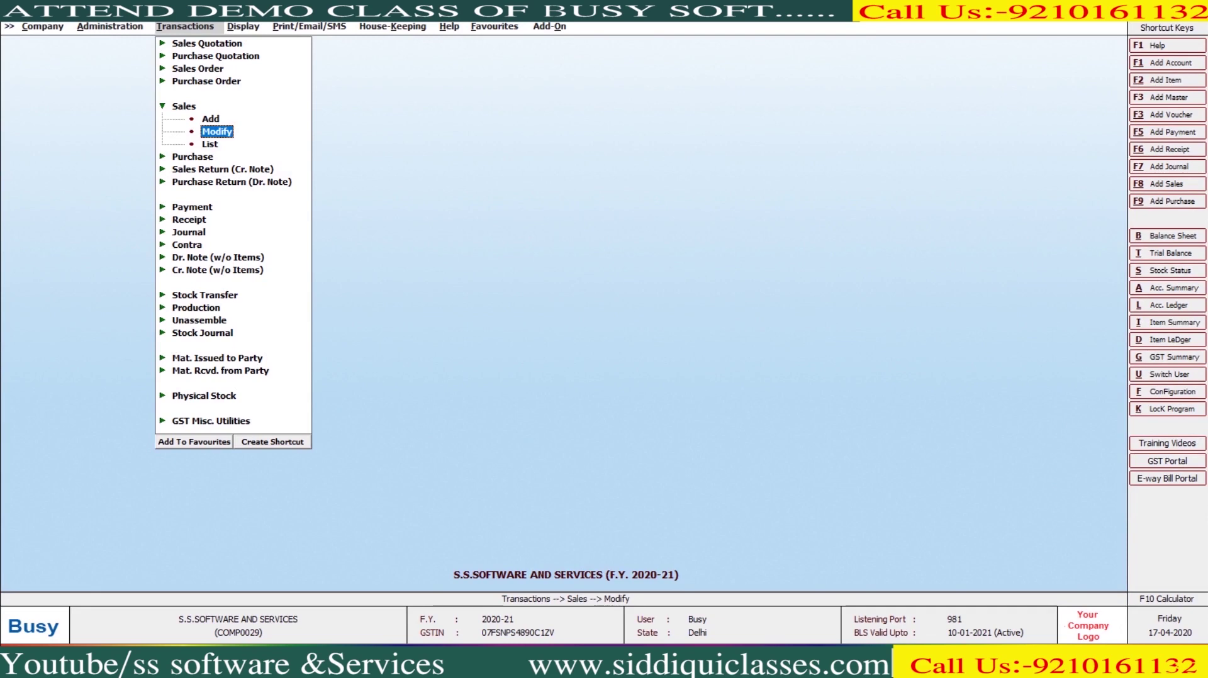
Open the Standard Sales Invoice configuration and set Print Logo to N.
key("Left")
key("Return")
key("Return")
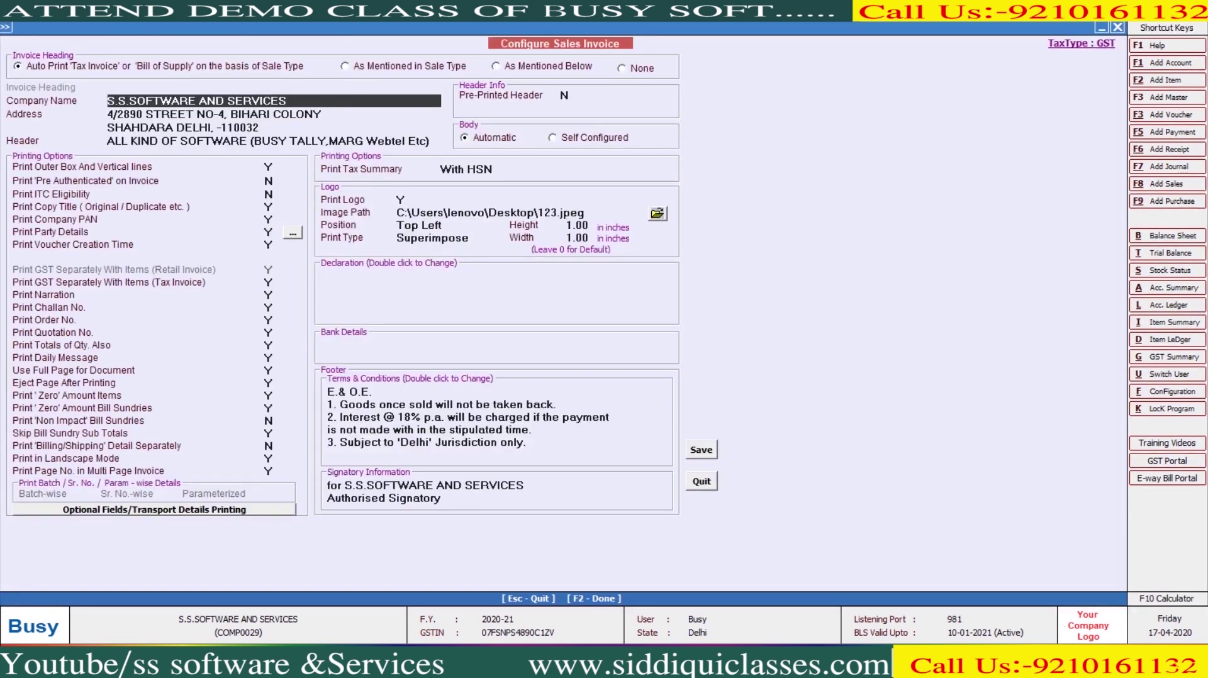
left_click(401, 199)
type("N")
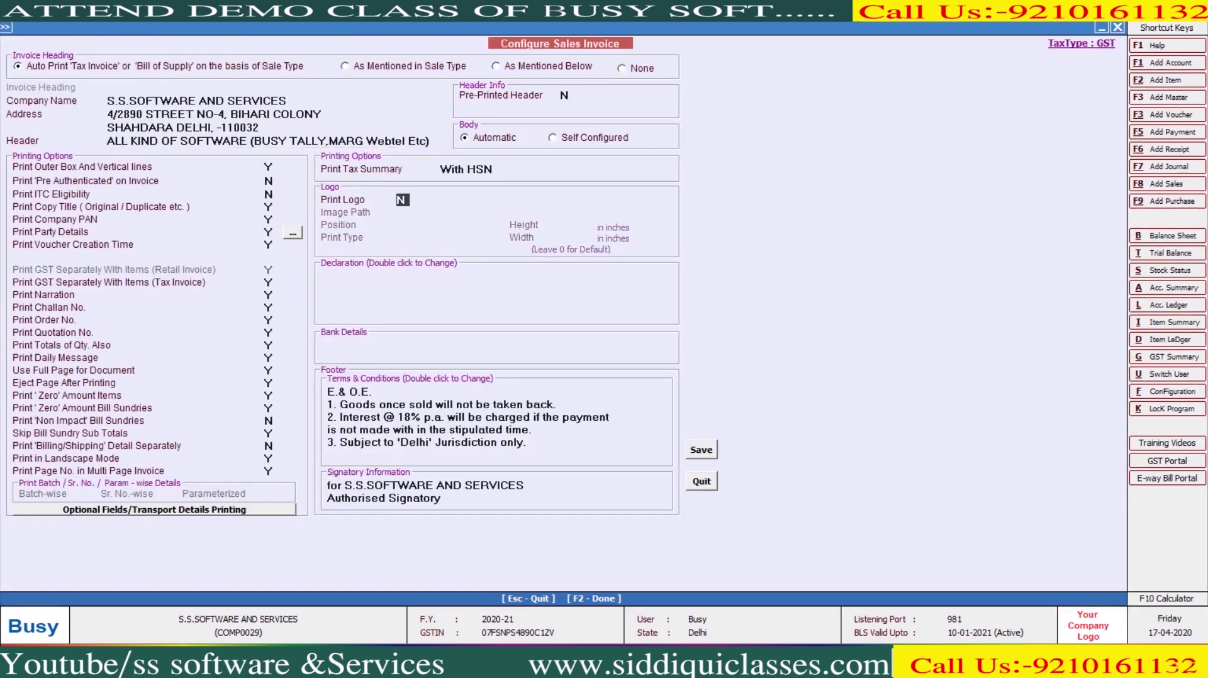
Fill the Declaration with three lines: FAL;DFASDF;NADS;FASD;LF;LNADF;LAD;FLA;DFA;NDF, ADFNADFN;AD;NFL and ADFADF;LAD;LFAD;LF;ALD;FL.
key("Return")
type("FAL;DFASDF;NADS;FASD;LF;LNADF;LAD;FLA;DFA;NDF")
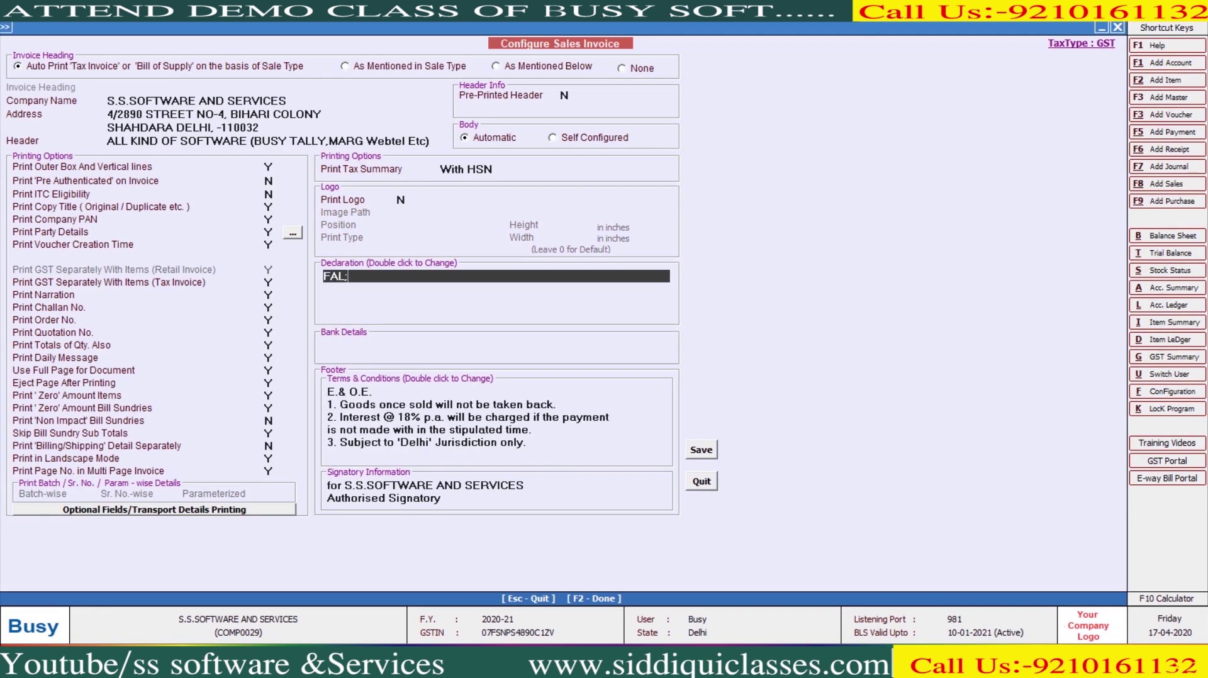
key("Return")
type("ADFNADFN;AD;NFL")
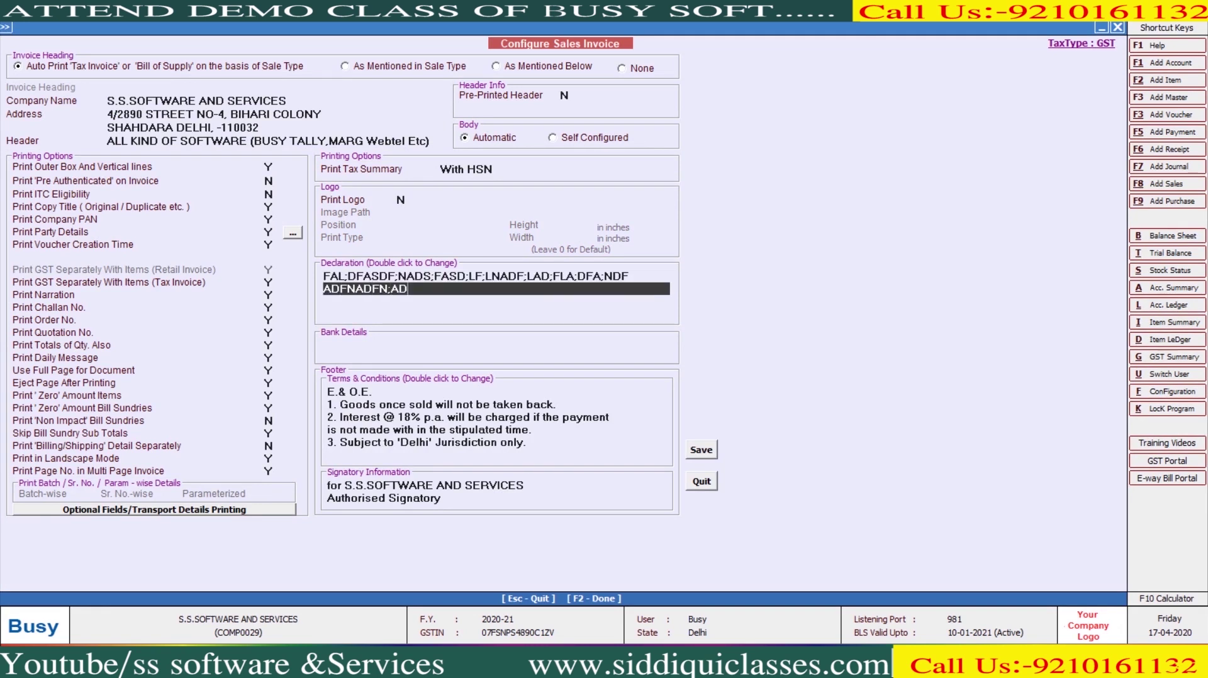
key("Return")
type("ADFADF;LAD;LFAD;LF;ALD;FL")
key("Return")
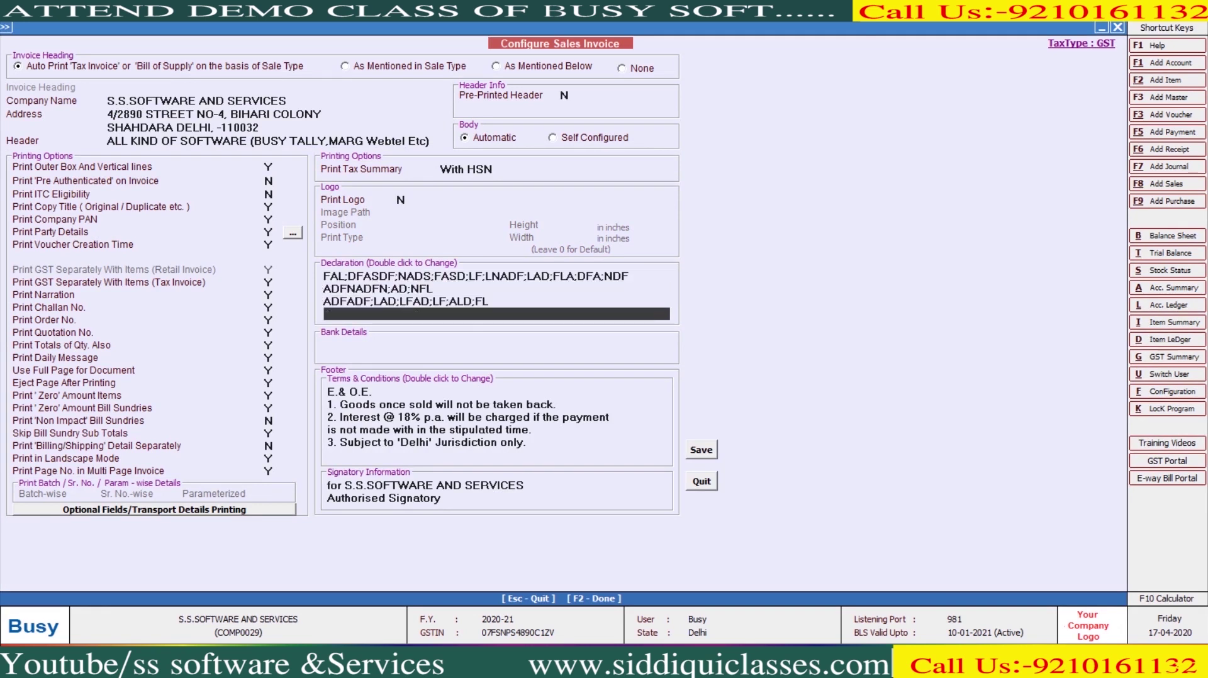
Enter BANK DEATILS as the bank details of the sales invoice.
key("Return")
type("BANK ")
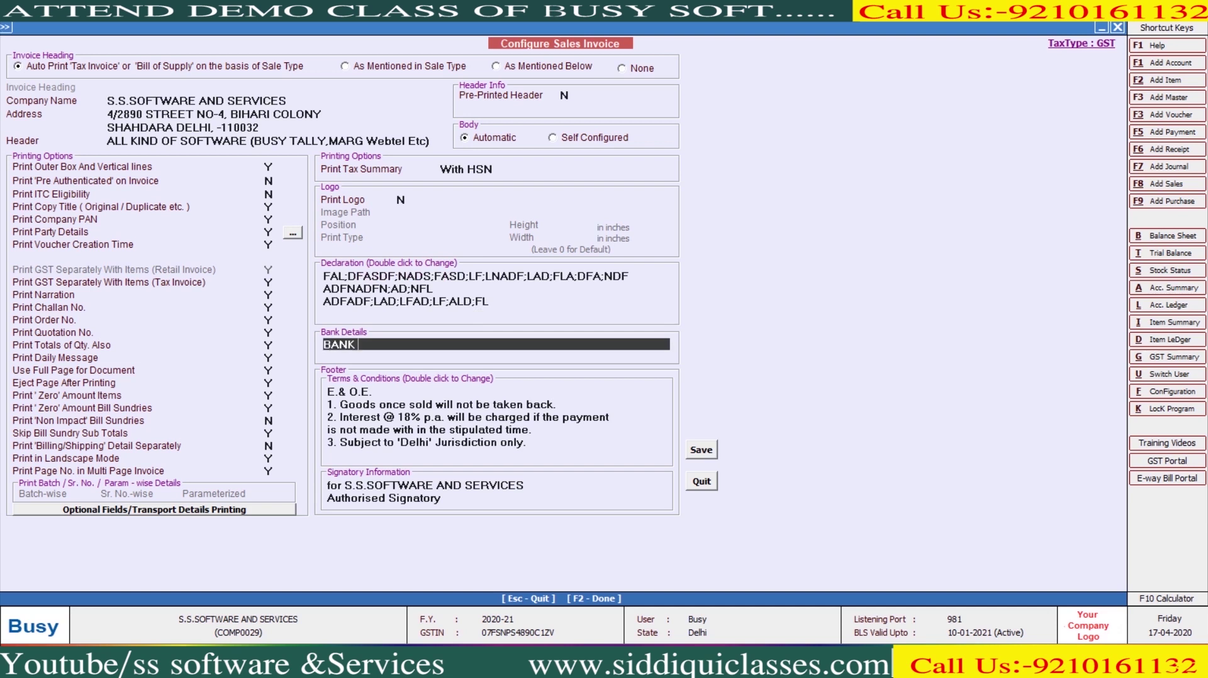
type("DEATILS")
key("Return")
Add the line 4.DFAL;FASDFALD;FA;LDF;AD;FA; to the Terms & Conditions and save the invoice configuration.
type("4")
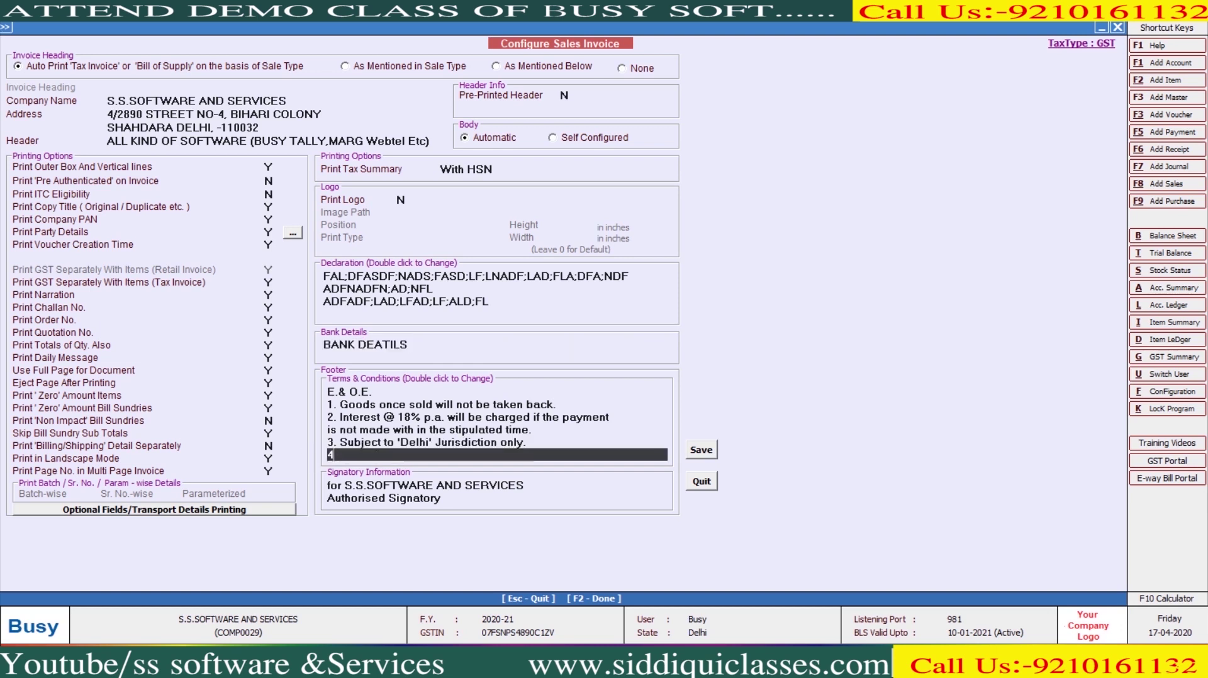
type(".DFAL;FASDFALD;FA;LDF;AD;FA;")
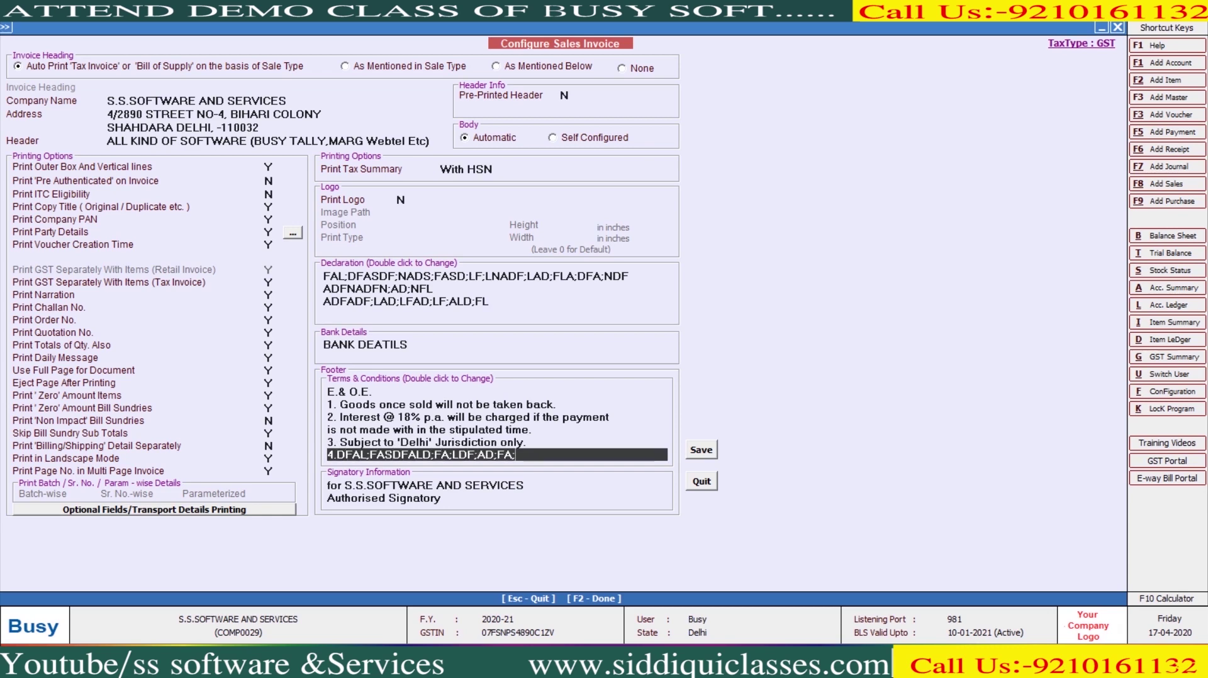
key("Escape")
key("F2")
key("Escape")
Open GST-series sales voucher T/2020-21/00003 dated 01-05-2020 for modification.
key("Right")
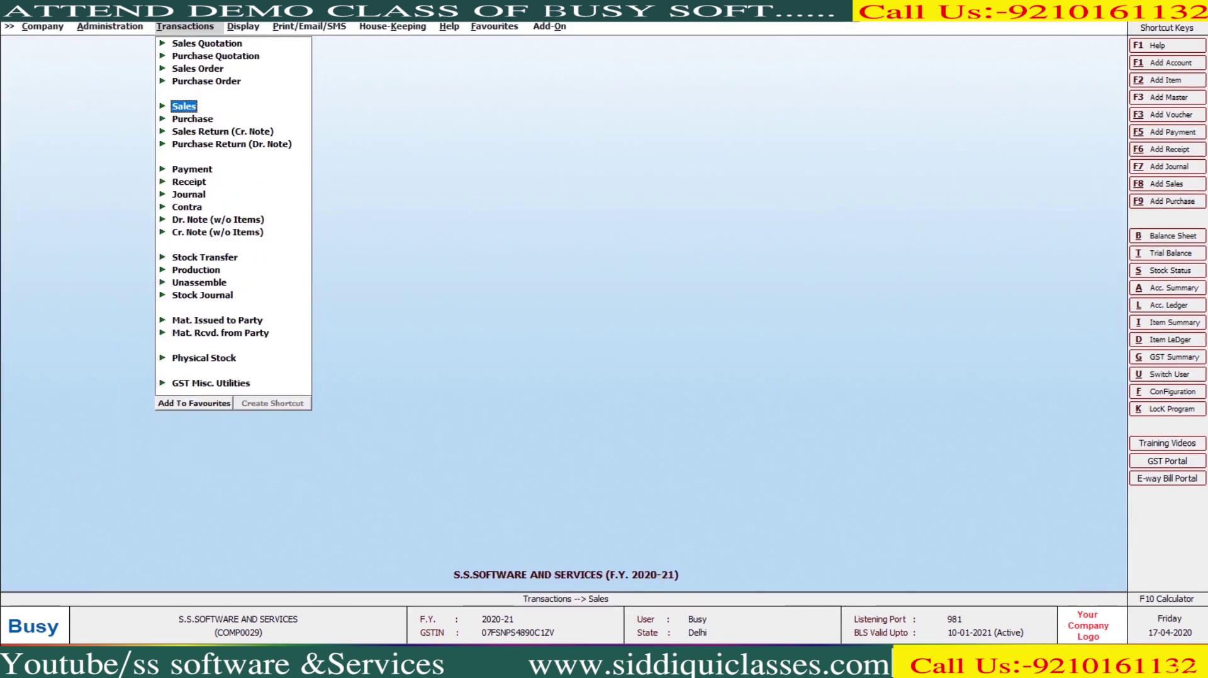
key("Return")
key("Down")
key("Return")
key("Return")
key("Return")
key("Return")
key("Return")
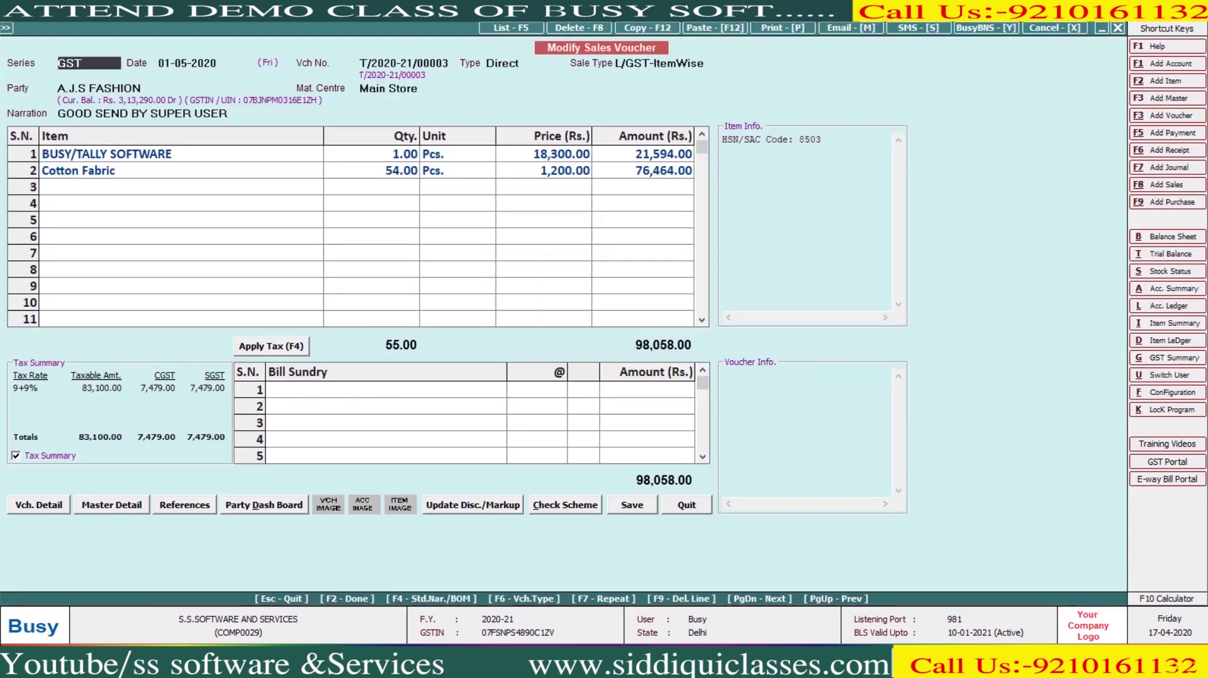
Preview the invoice enlarged to check the declaration, bank details and terms, and close the preview and voucher.
key("alt+p")
key("F2")
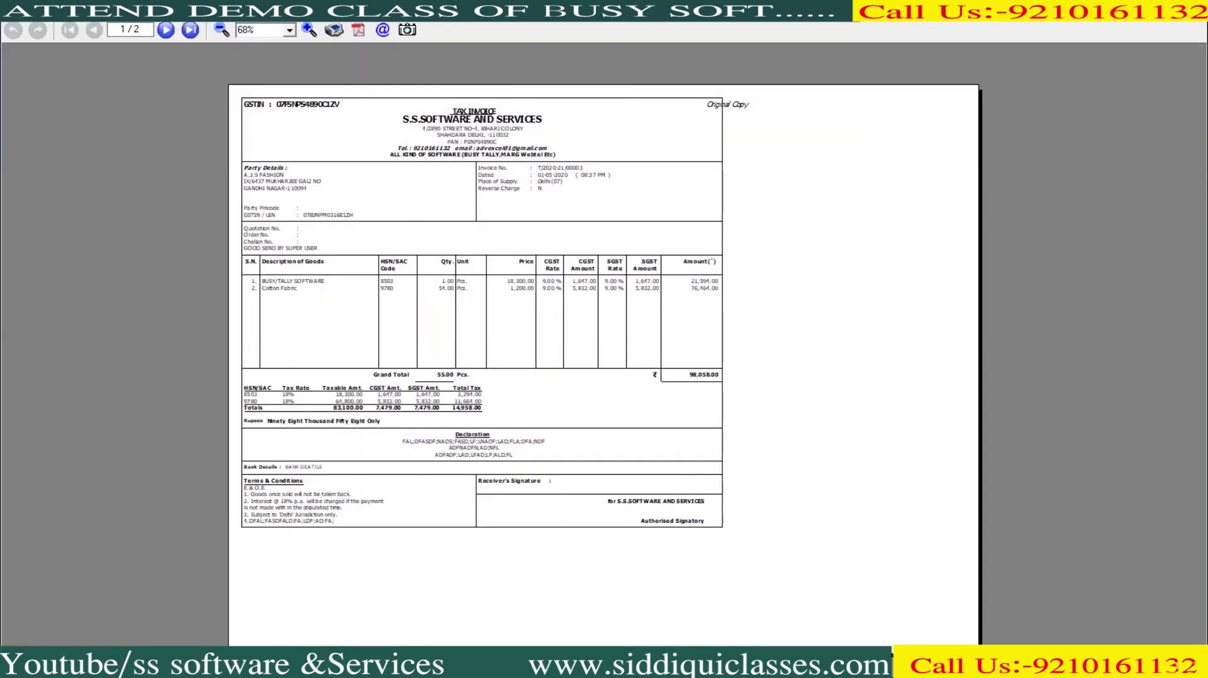
left_click(309, 30)
left_click(309, 29)
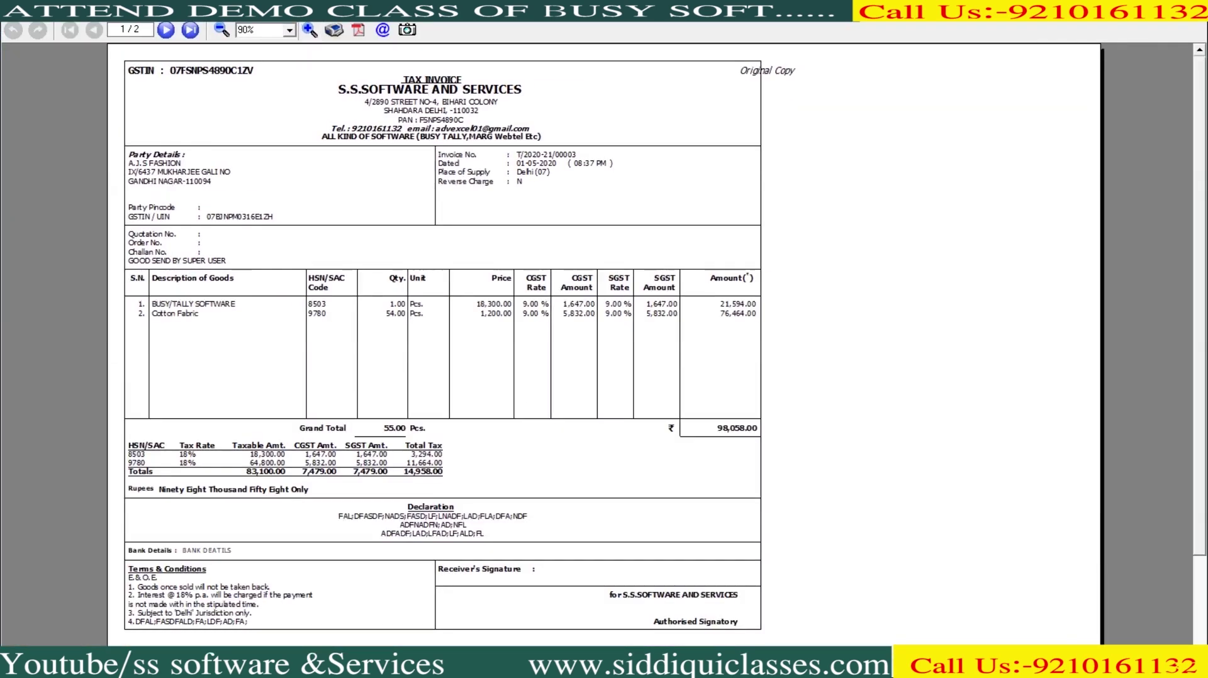
left_click(309, 29)
scroll(409, 346, "down", 5)
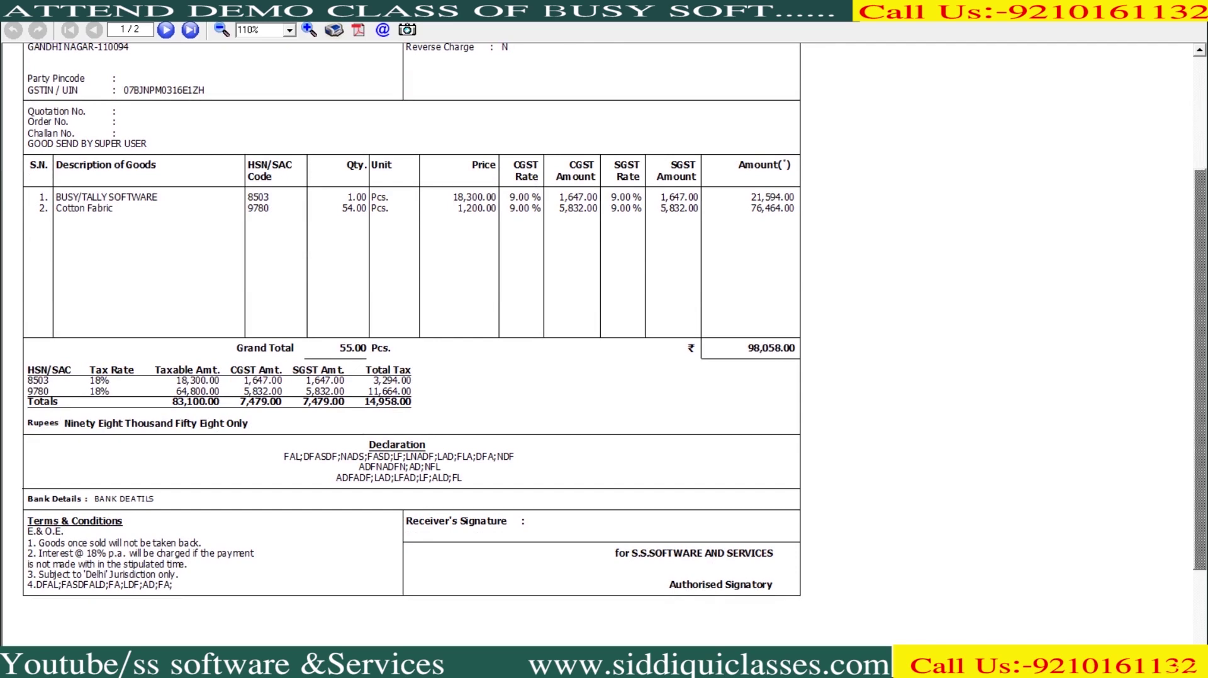
key("Escape")
key("Escape")
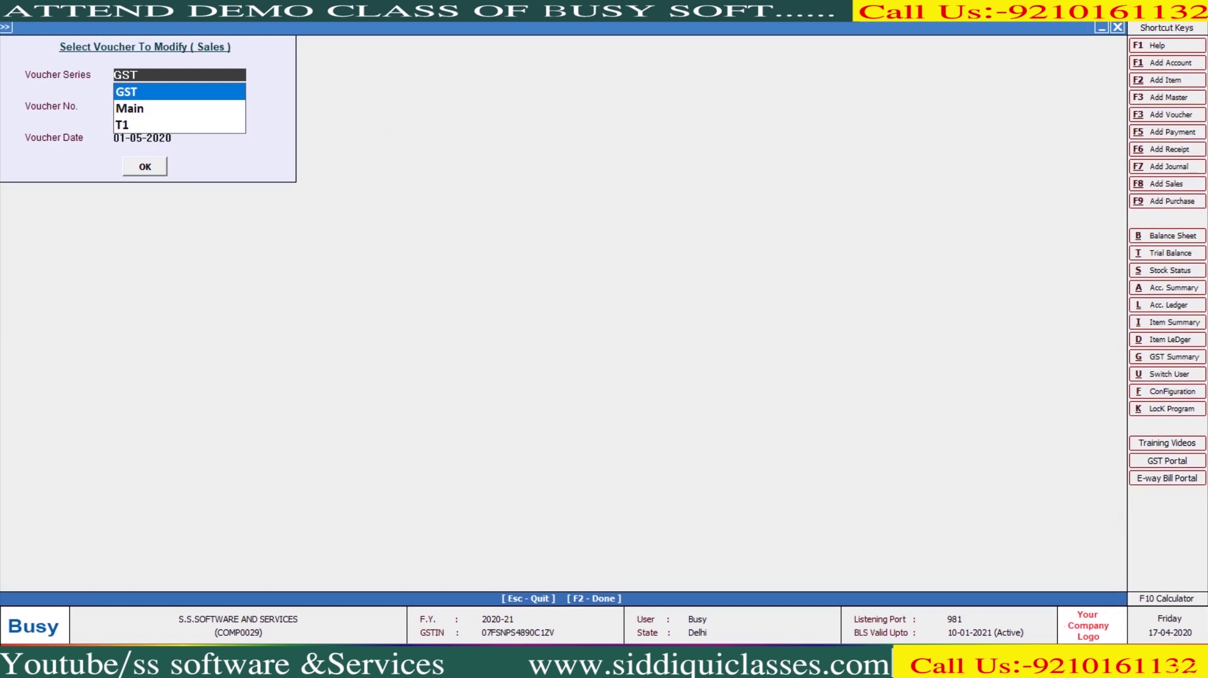
key("Escape")
Set the sales invoice body to Self Configured in the Standard configuration and open its configurable body items.
key("Left")
key("Return")
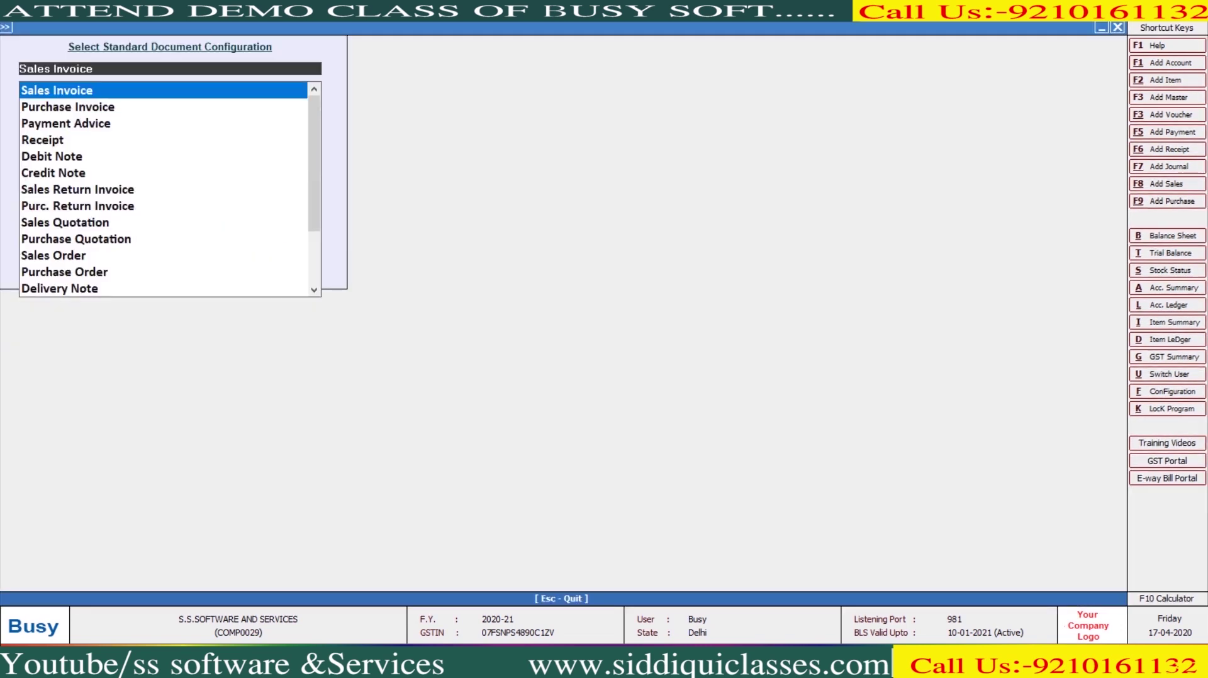
key("Return")
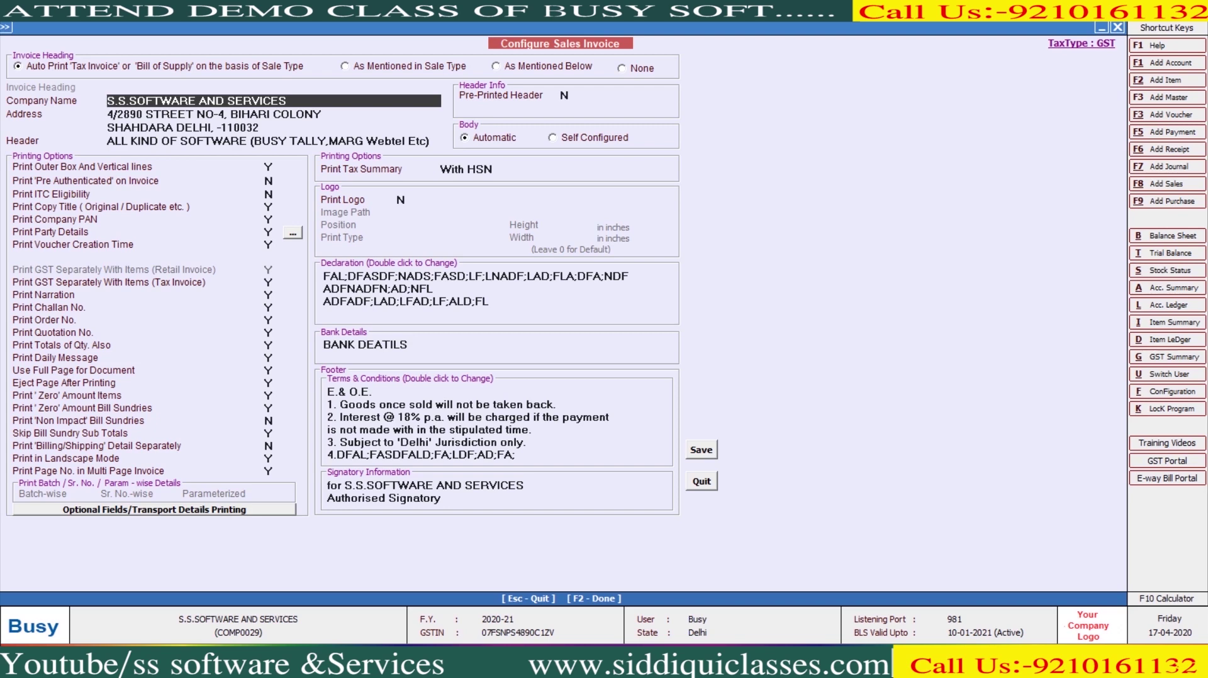
left_click(594, 137)
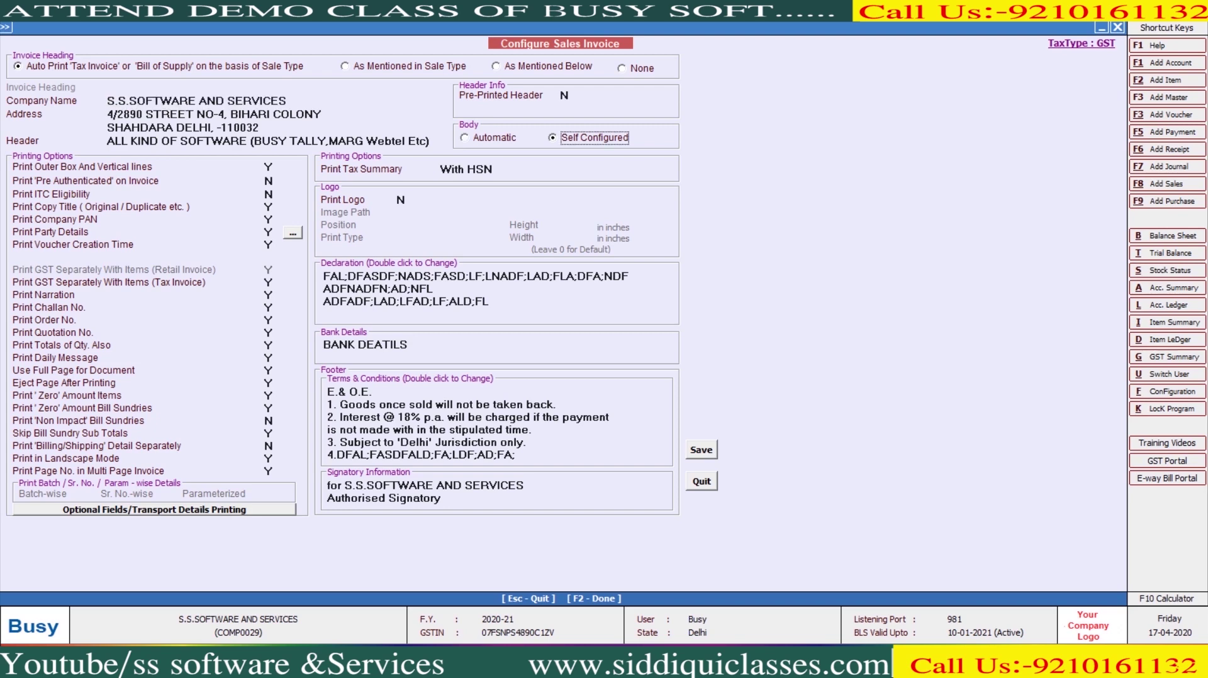
key("Return")
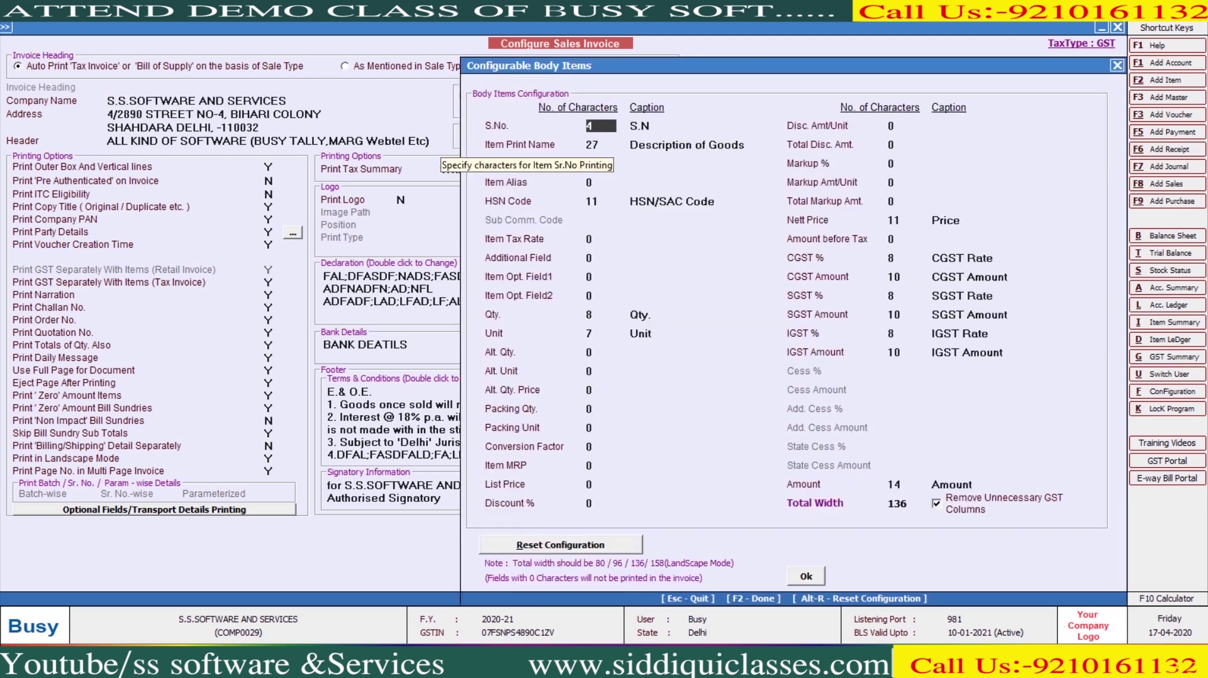
Set the HSN Code column's width to 8 characters in the body items.
key("Return")
key("Return")
key("Return")
key("Return")
key("Return")
type("8")
key("Return")
Examine the width and caption settings of the body items from HSN Code through Qty. and Unit.
key("Return")
key("Return")
key("Return")
key("Return")
key("Return")
key("Return")
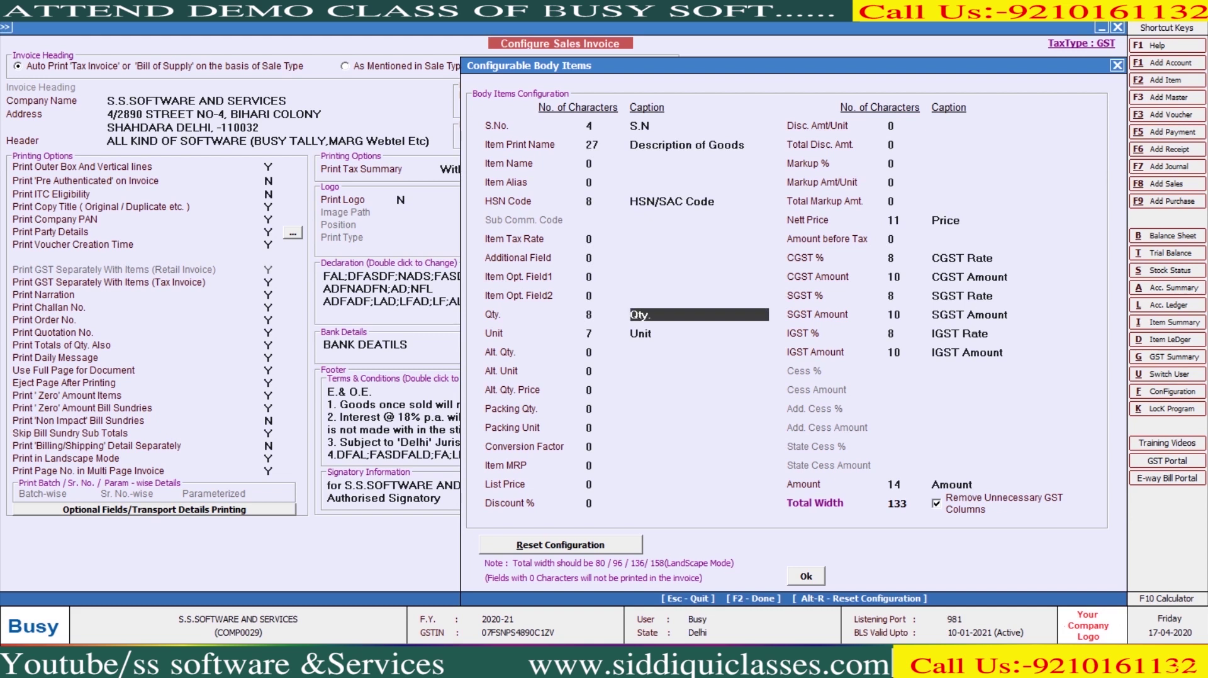
key("Return")
key("Return")
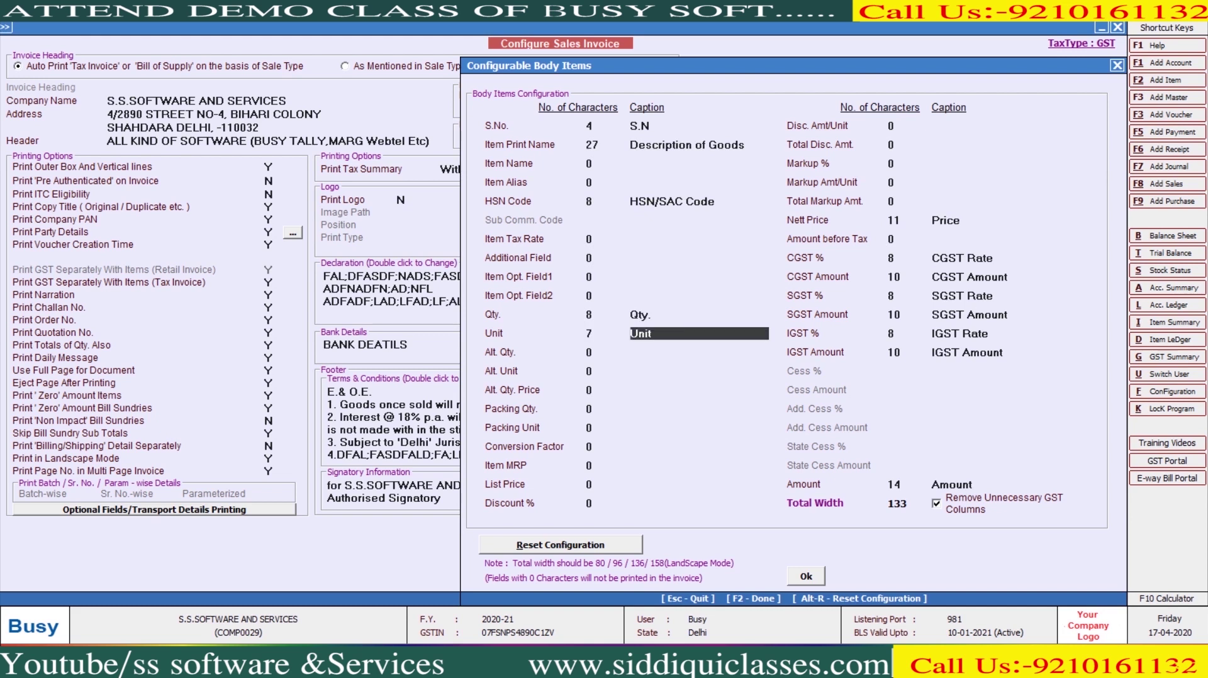
key("Return")
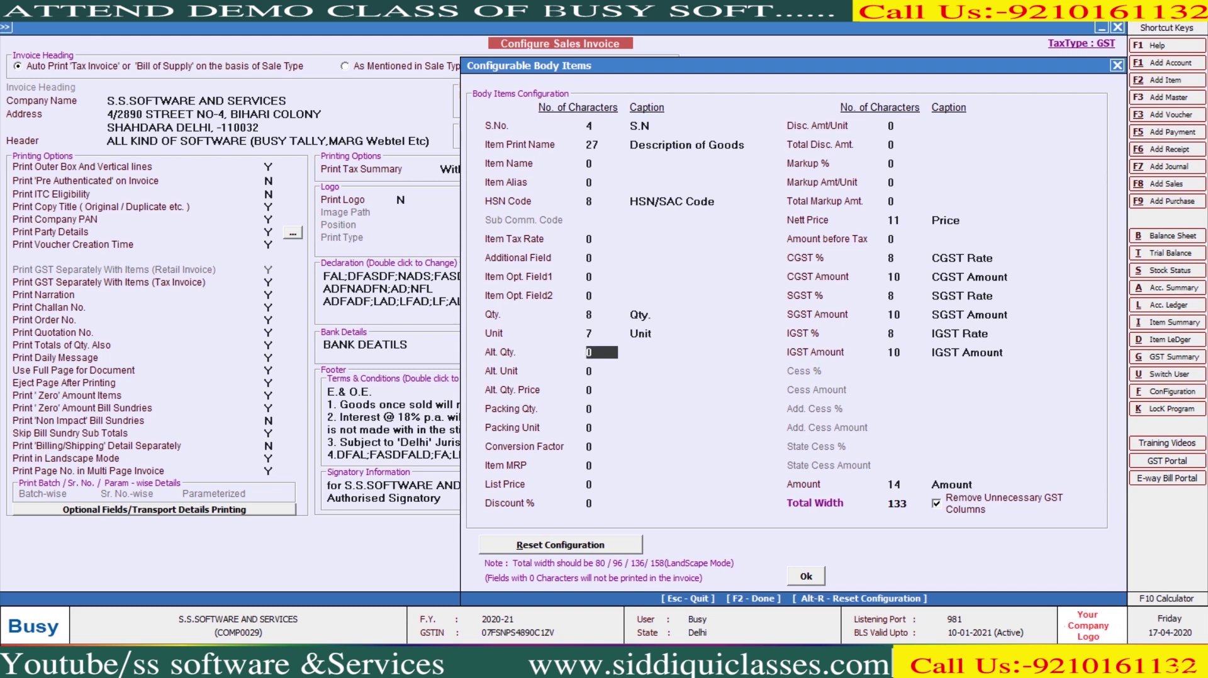
Set the Item Print Name column's width to 20 characters.
left_click(592, 144)
type("20")
key("Return")
Add the Item MRP column with a width of 10 characters and the caption MRP, and save the sales invoice configuration.
key("Return")
key("Return")
key("Return")
key("Return")
key("Return")
key("Return")
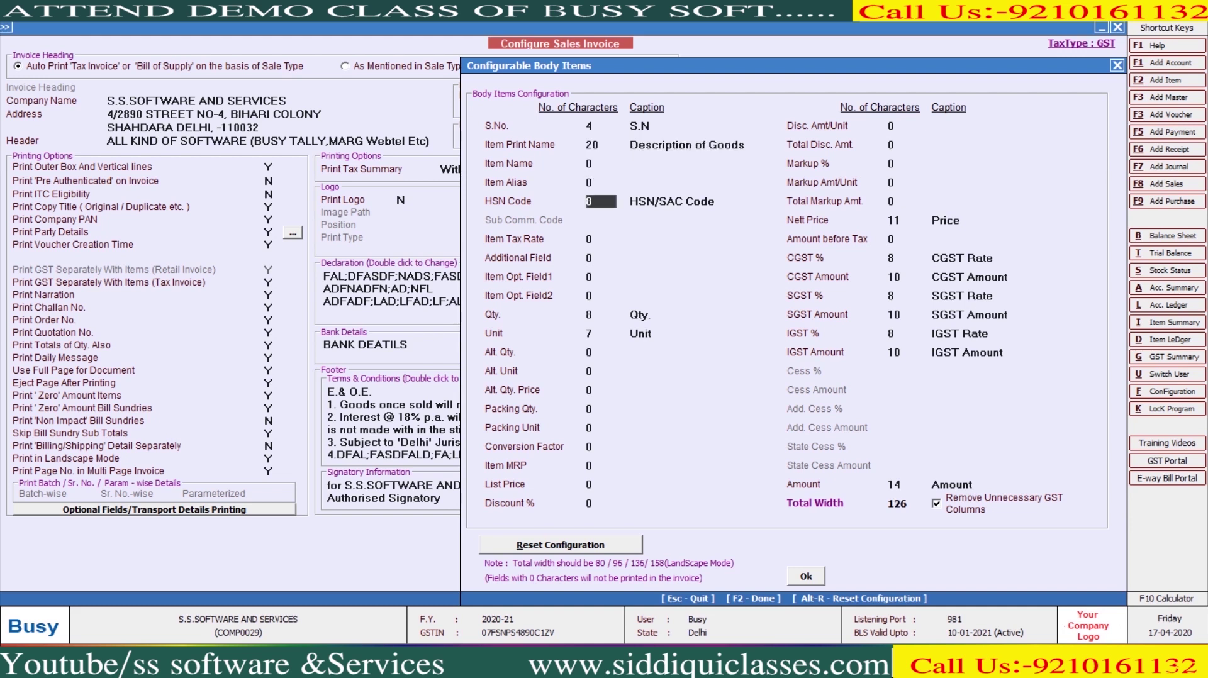
key("Return")
key("Return")
key("Return")
key("Return")
key("Return")
key("Return")
key("Return")
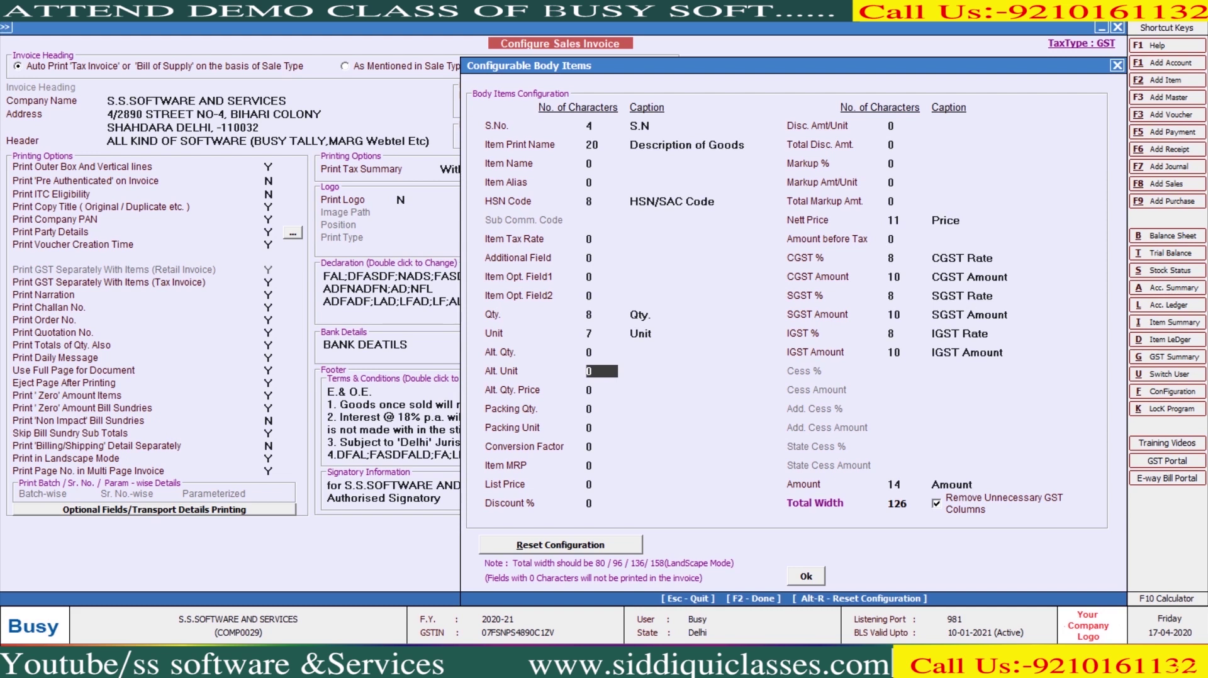
key("Return")
key("Return")
key("Return")
key("Return")
key("Return")
type("7")
key("Return")
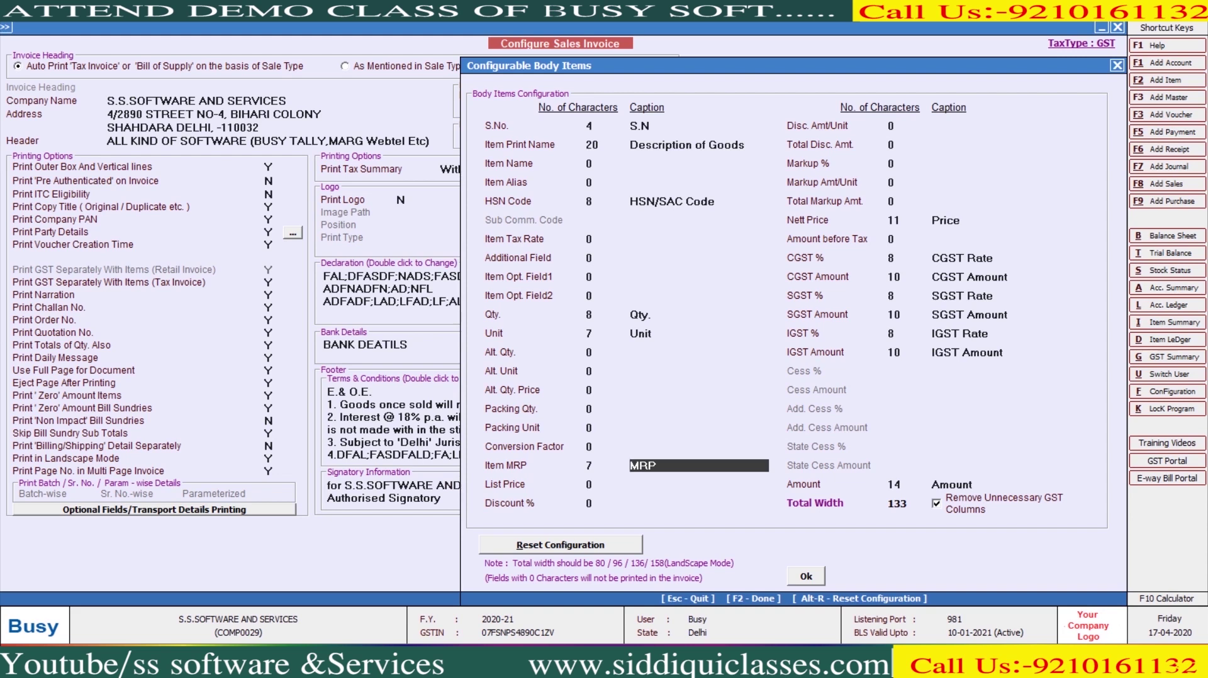
key("shift+Tab")
type("10")
key("Return")
key("F2")
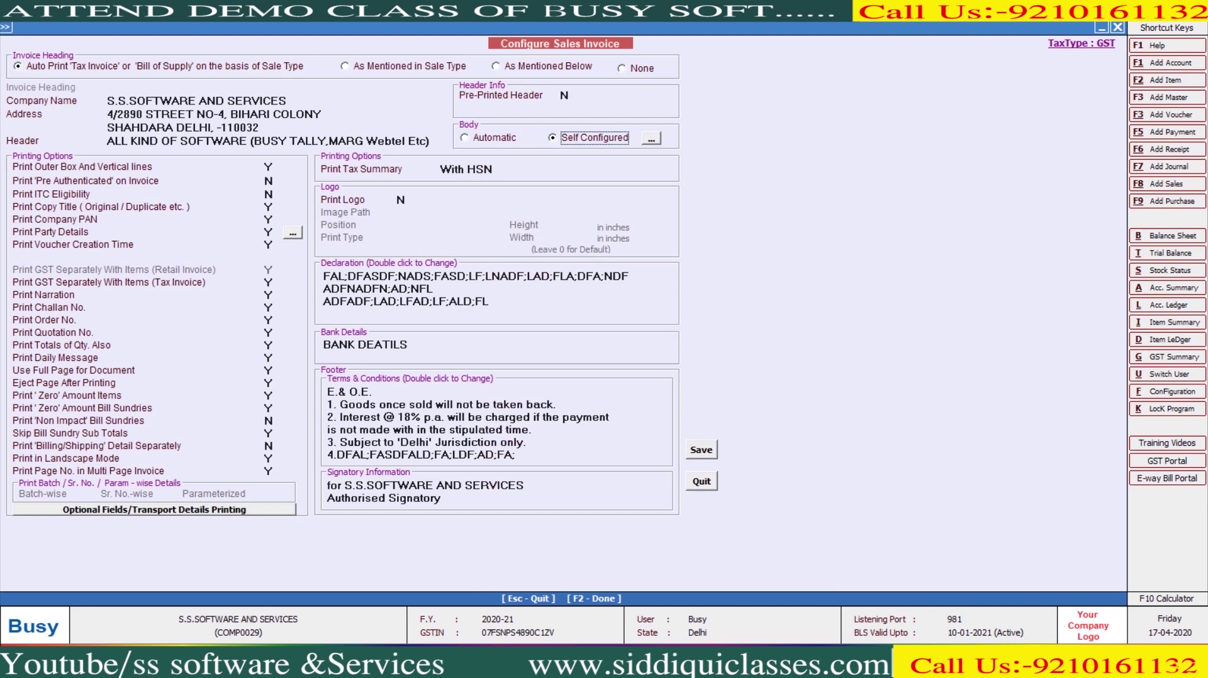
key("F2")
key("Escape")
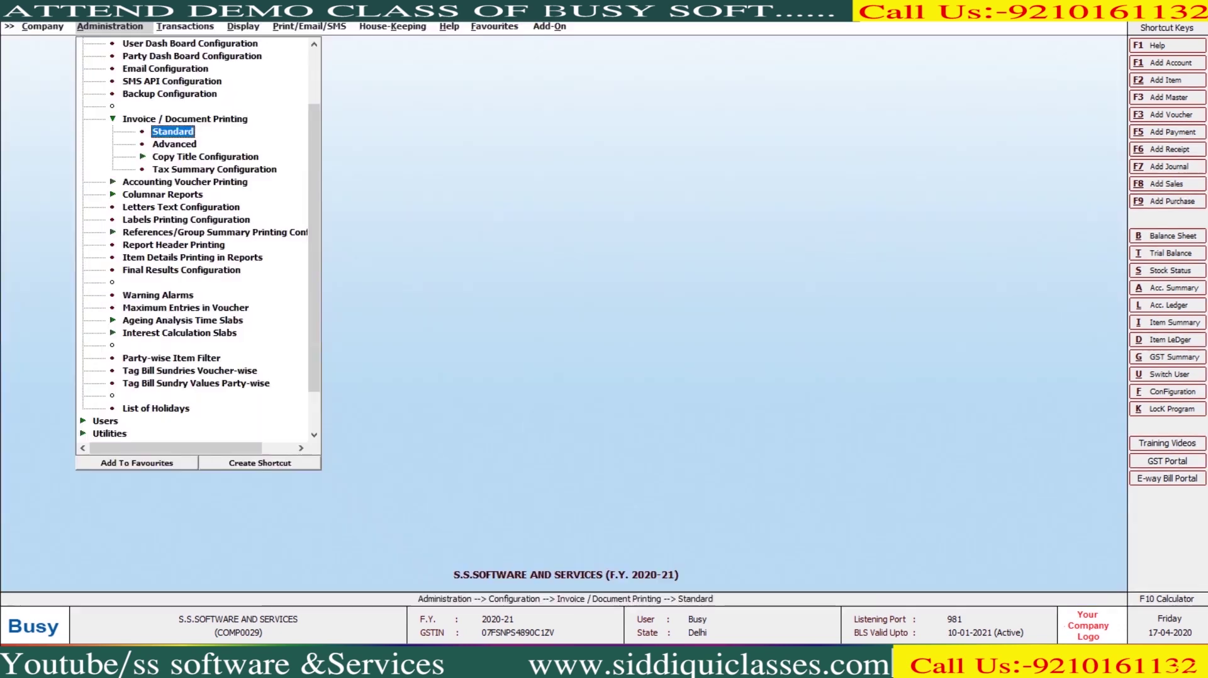
Preview sales voucher T/2020-21/00003 enlarged to check the MRP column and column widths, and close the preview and voucher.
key("Right")
key("Return")
key("Return")
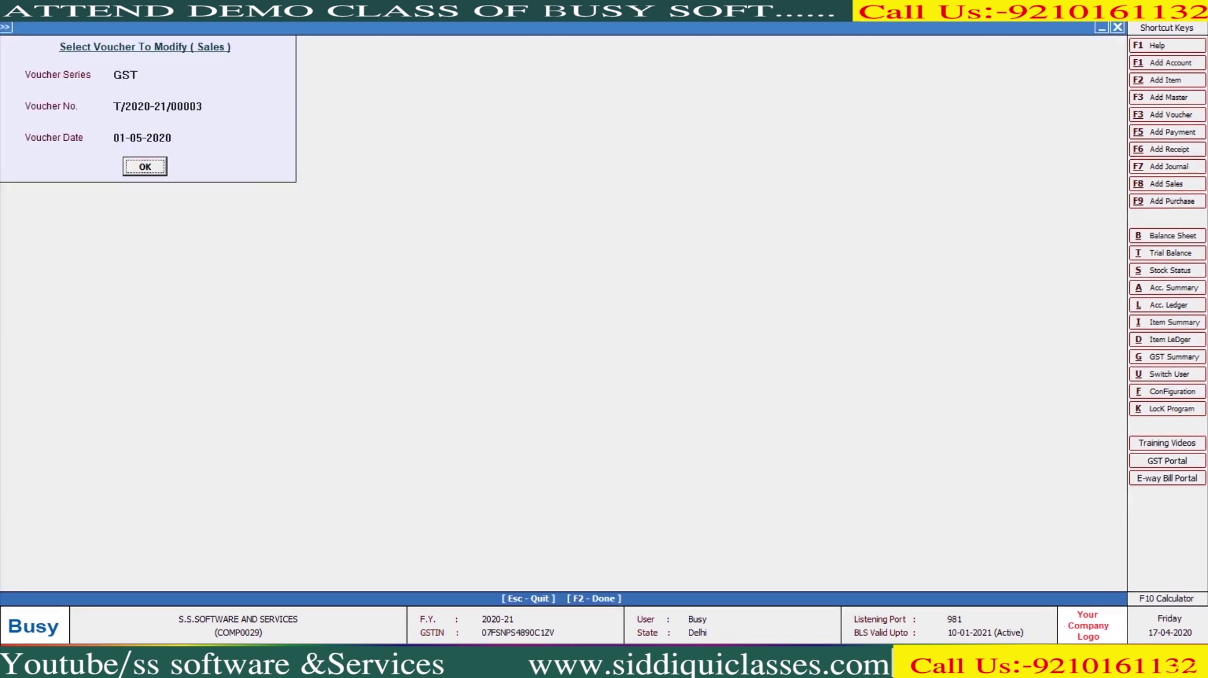
key("Return")
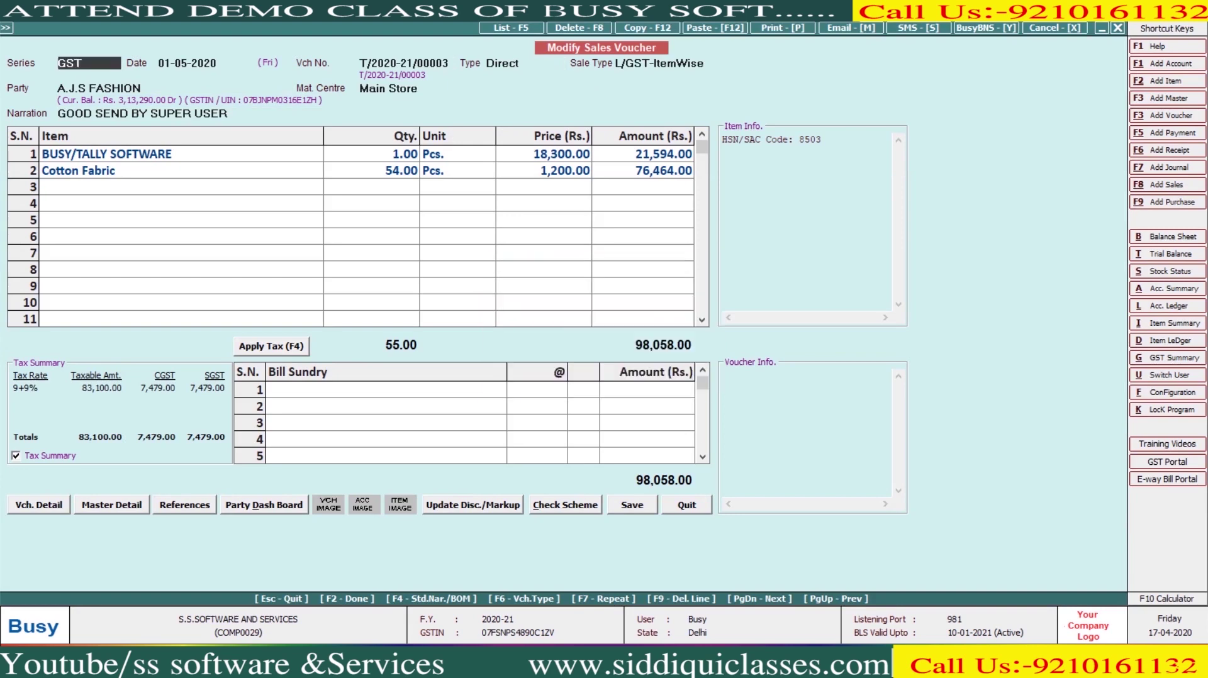
key("ctrl+p")
key("Return")
key("Return")
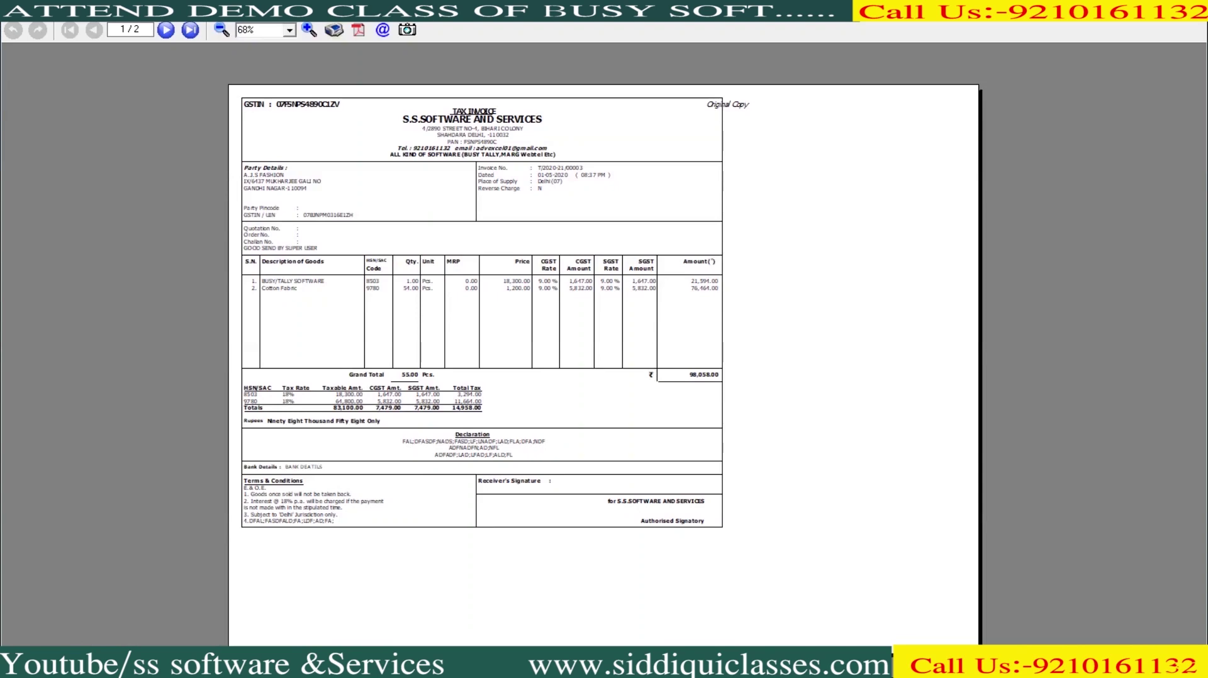
left_click(309, 30)
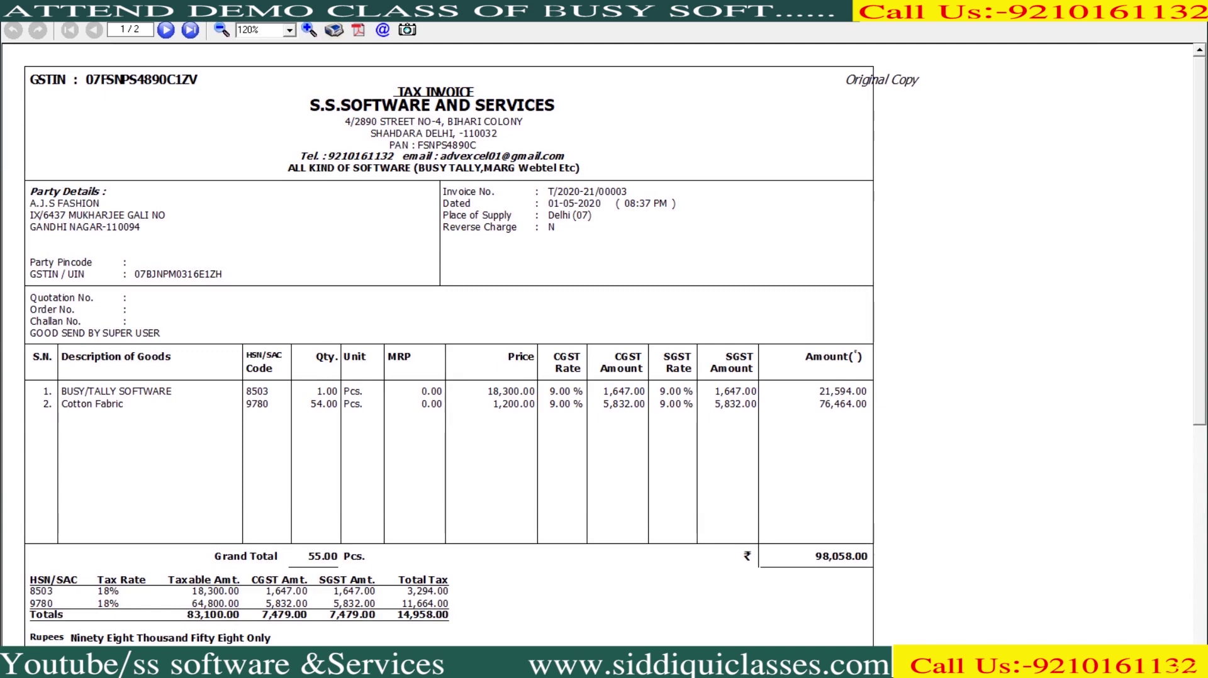
key("Escape")
key("Escape")
key("Return")
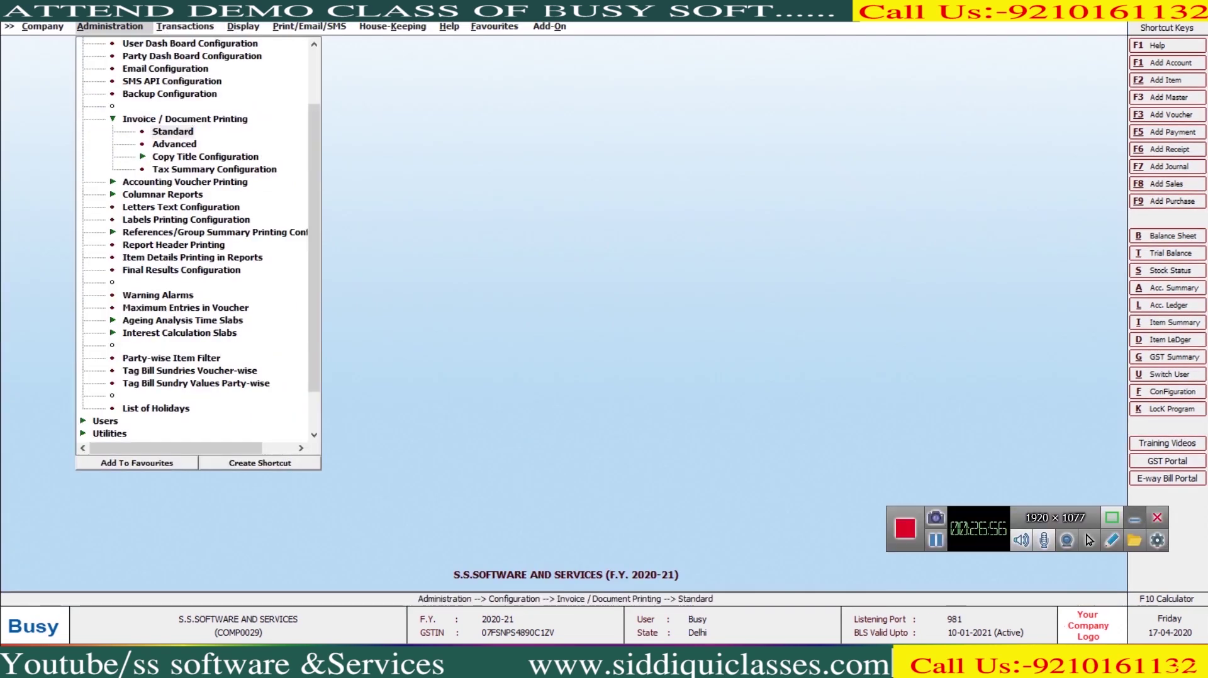
Turn off landscape mode printing in the Standard sales invoice configuration.
left_click(1135, 517)
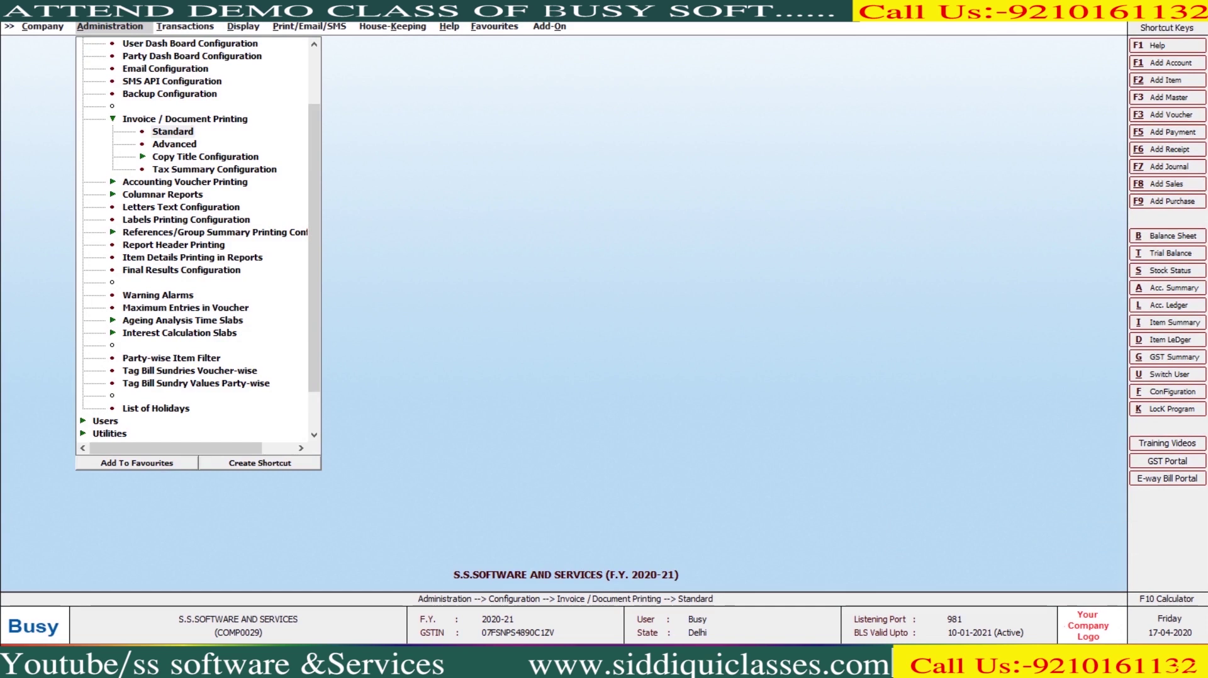
double_click(173, 131)
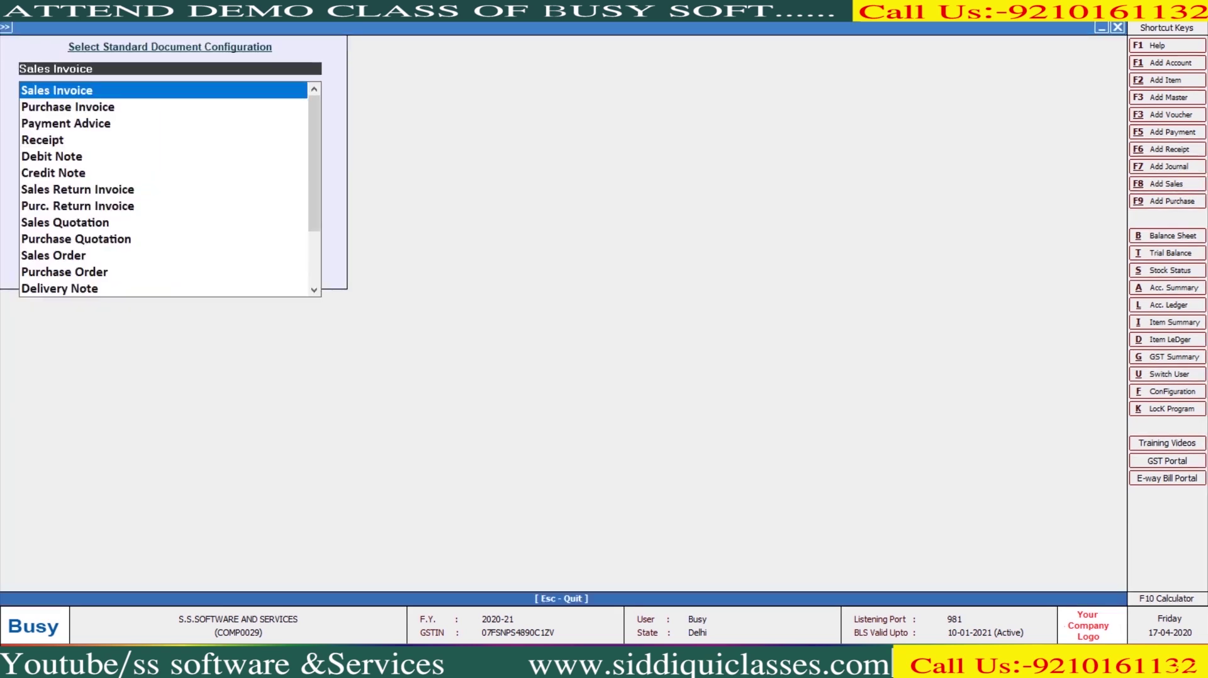
key("Return")
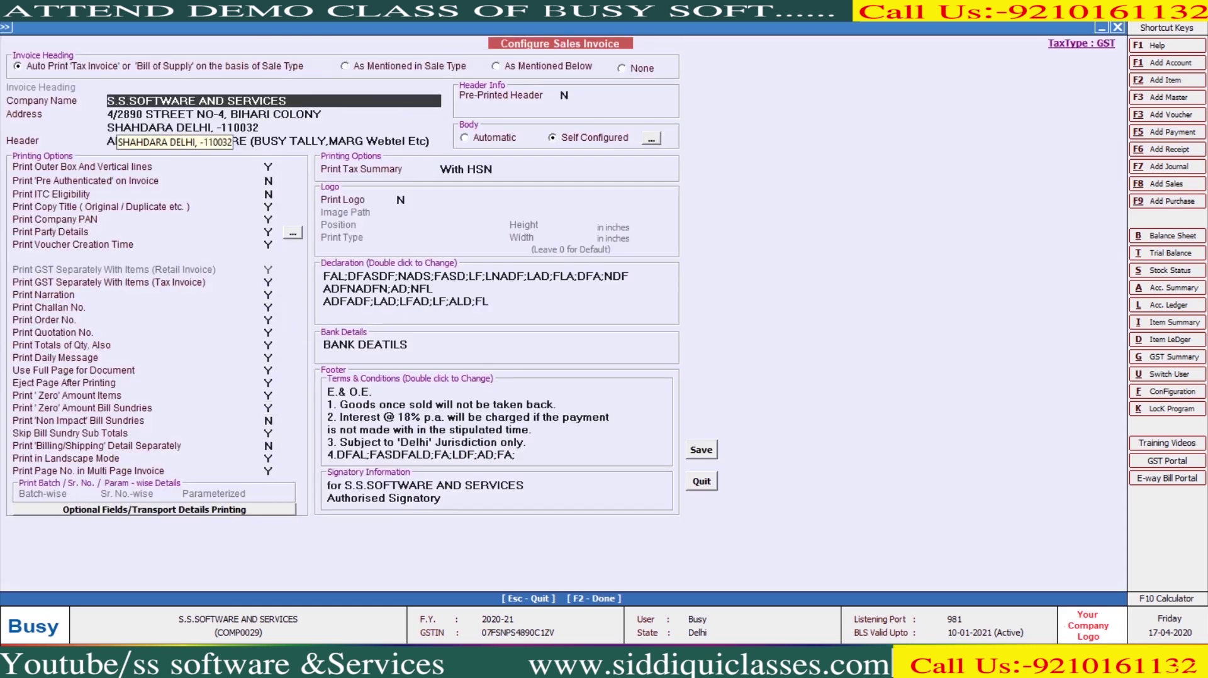
left_click(268, 458)
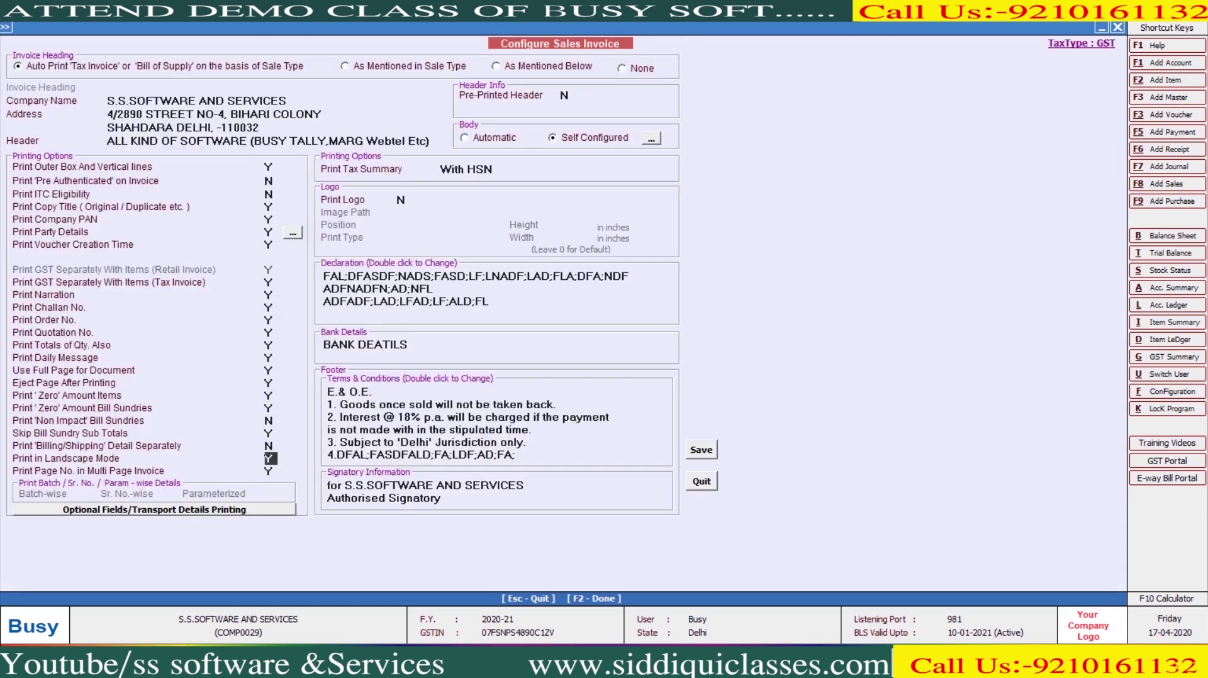
type("N")
Try to reset the self-configured body items to the default configuration, and save the sales invoice configuration.
left_click(652, 138)
key("Return")
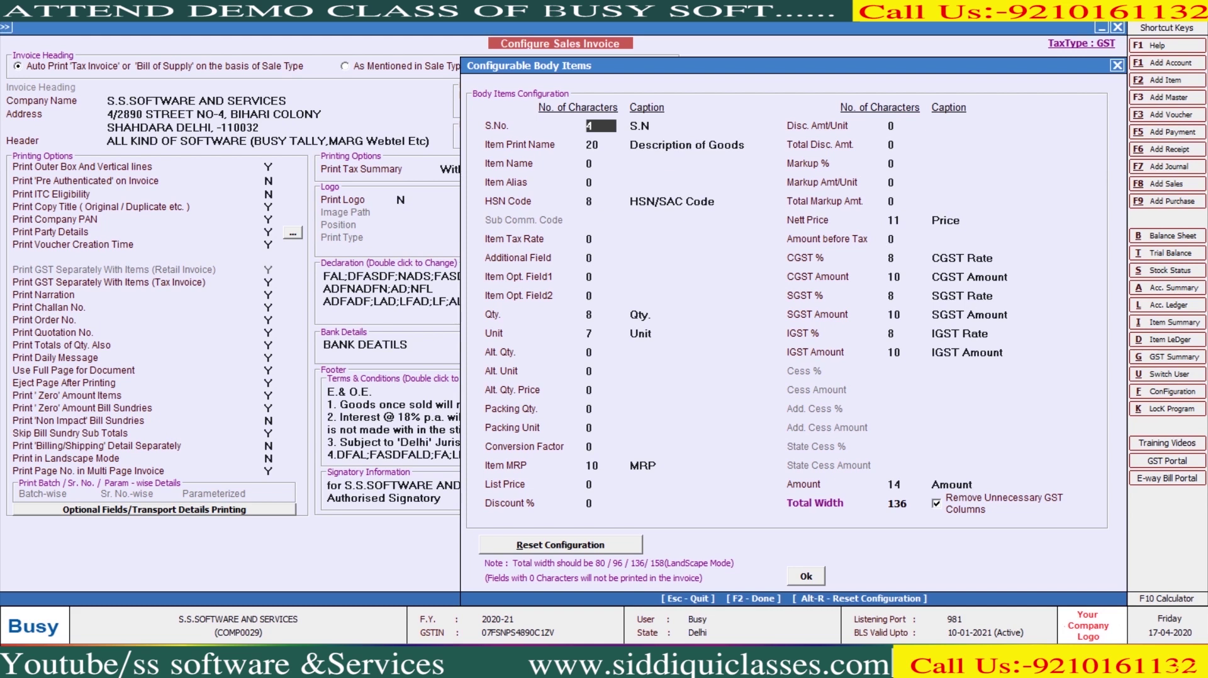
key("alt+r")
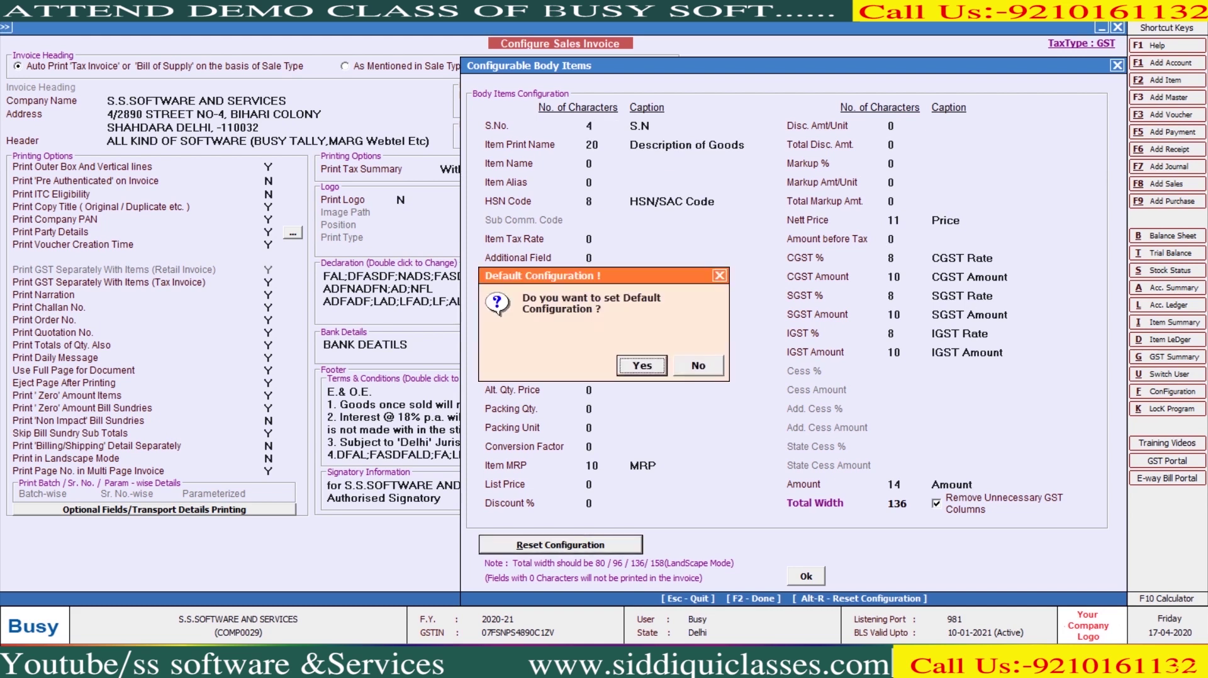
key("Return")
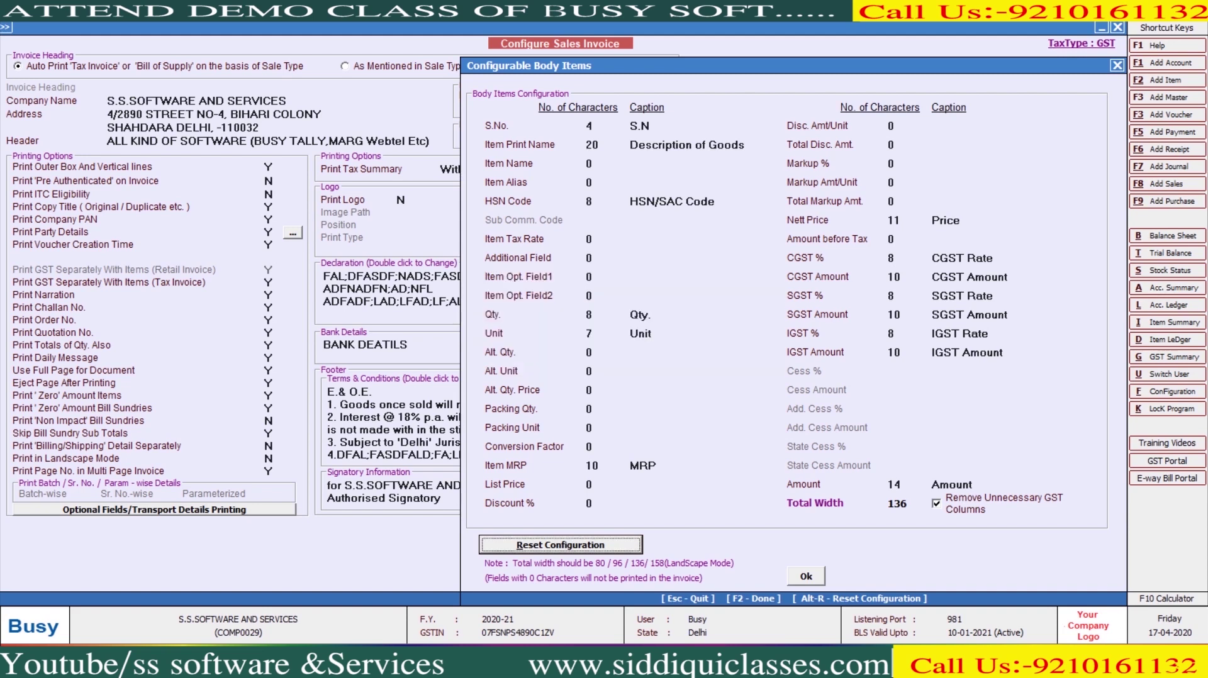
key("F2")
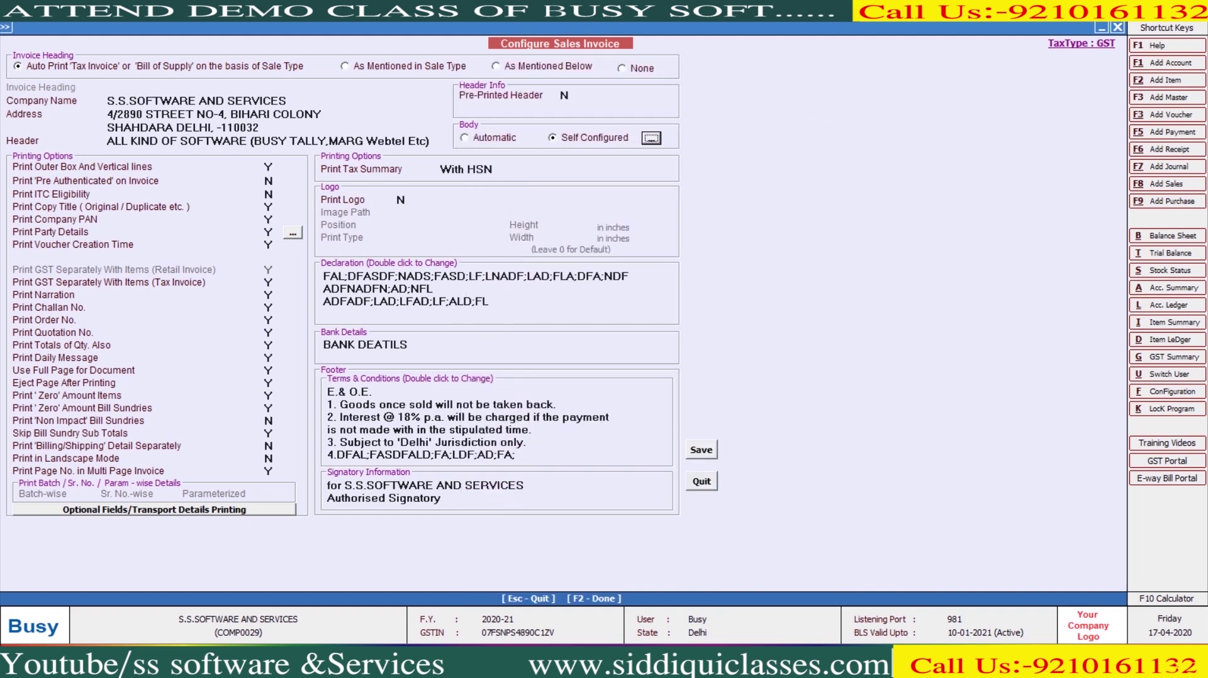
key("F2")
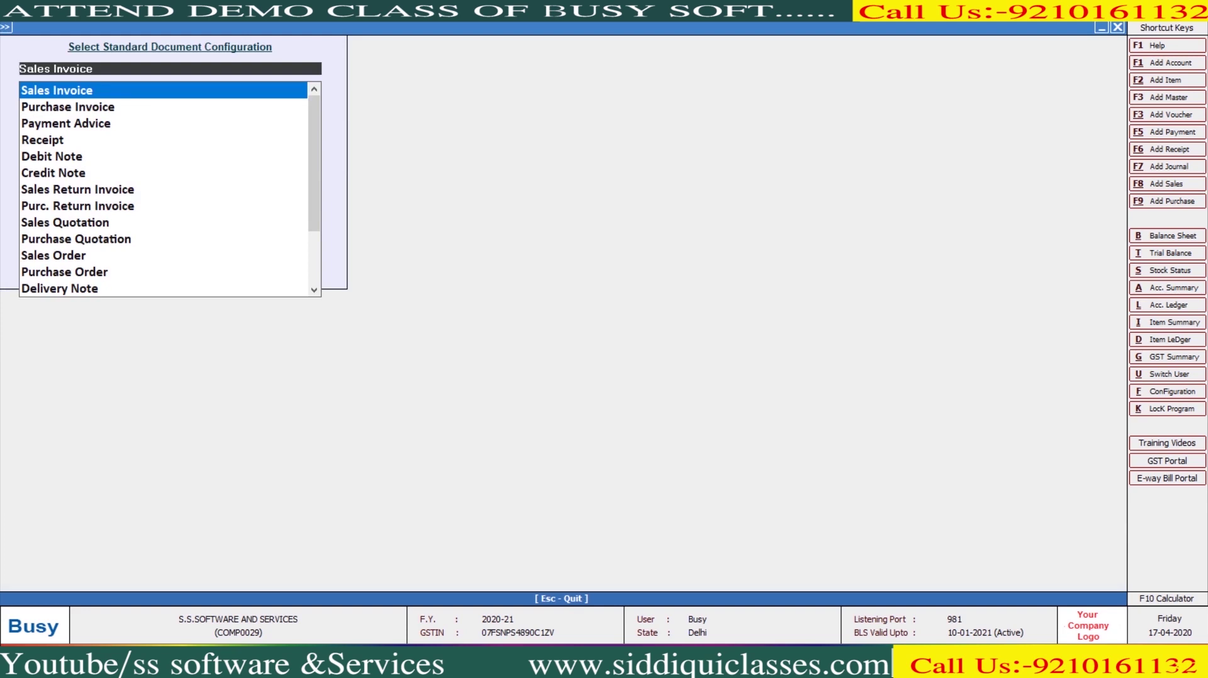
Reopen the sales invoice configuration to examine the batch, serial number and parameter-wise printing options, and close it.
key("Return")
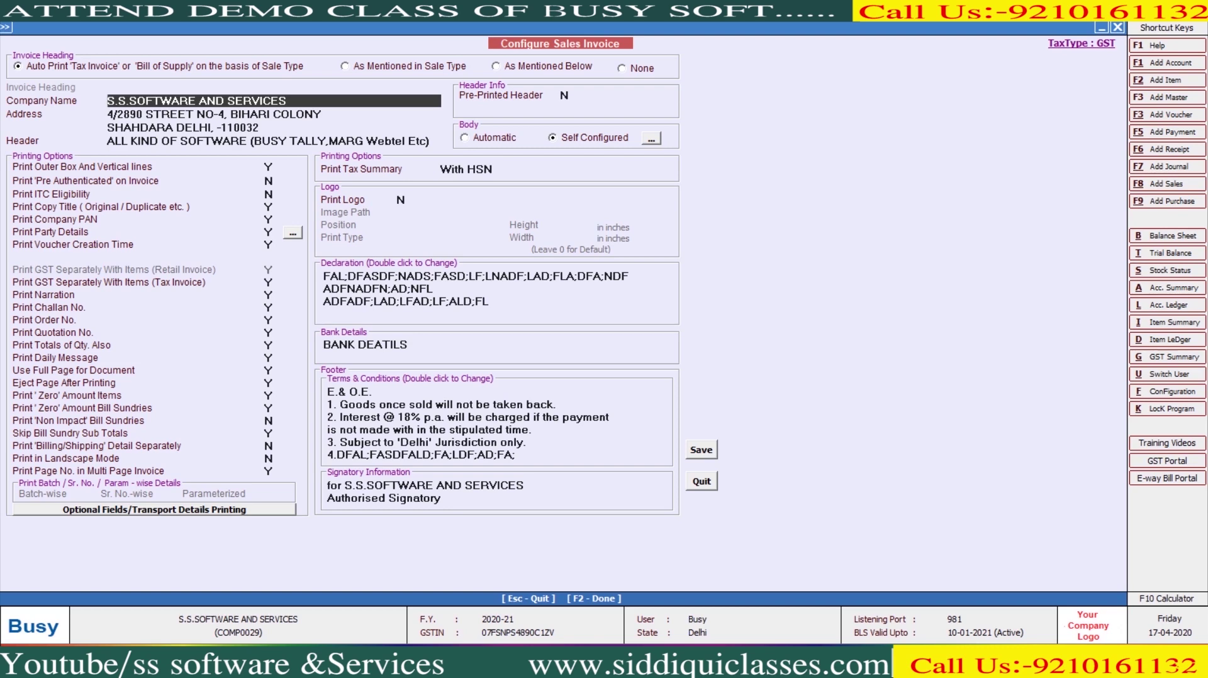
key("Escape")
key("Escape")
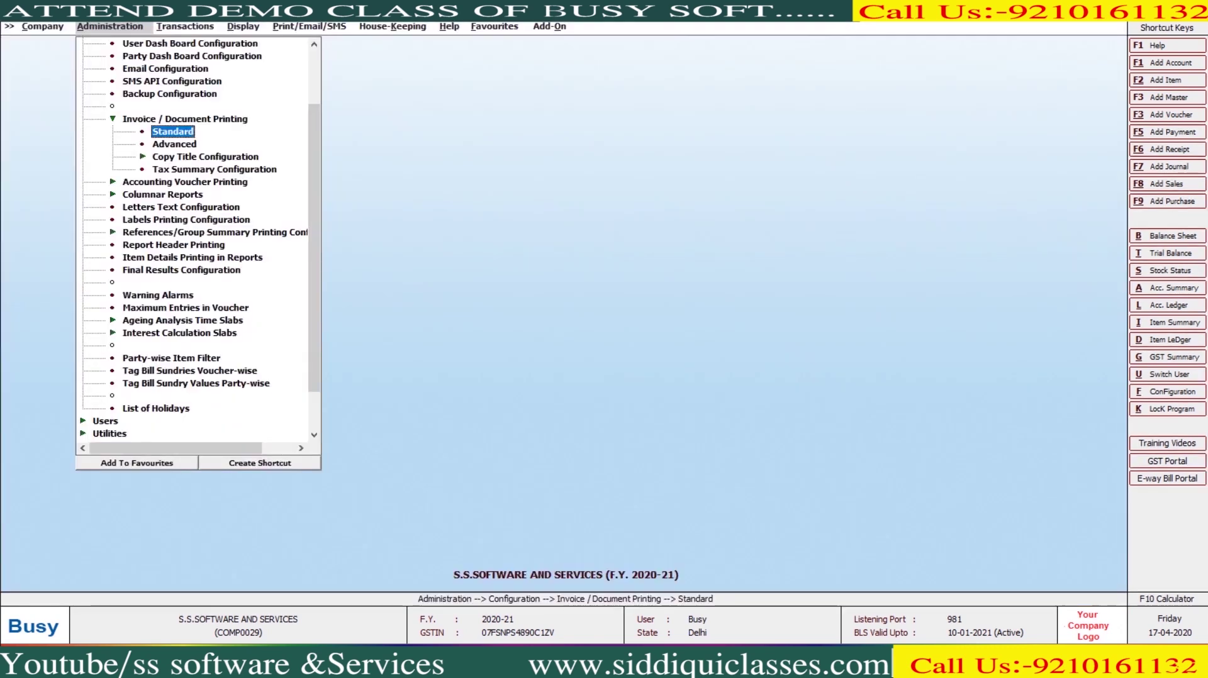
Enable parameterized stock details in the inventory features and open their detail options.
key("Left")
key("Up")
key("Up")
key("Up")
key("Up")
key("Up")
key("Up")
key("Up")
key("Up")
key("Up")
key("Up")
key("Up")
key("Down")
key("Return")
key("Down")
key("Down")
key("Down")
key("Down")
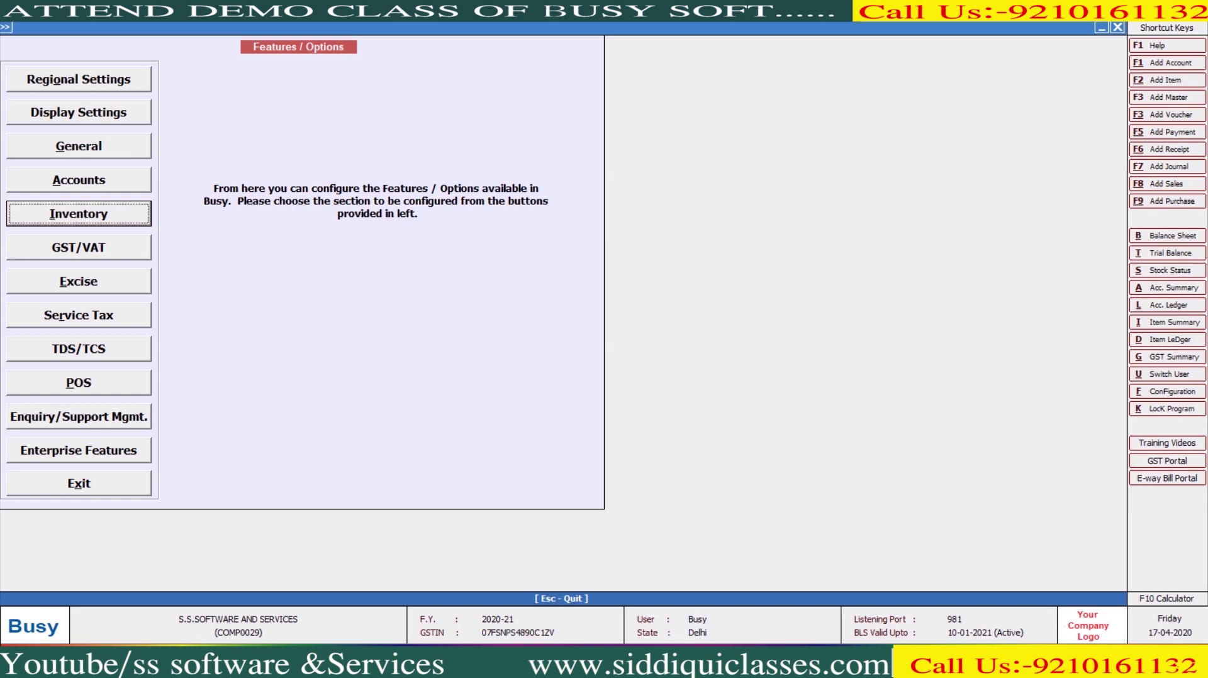
key("Return")
key("Return")
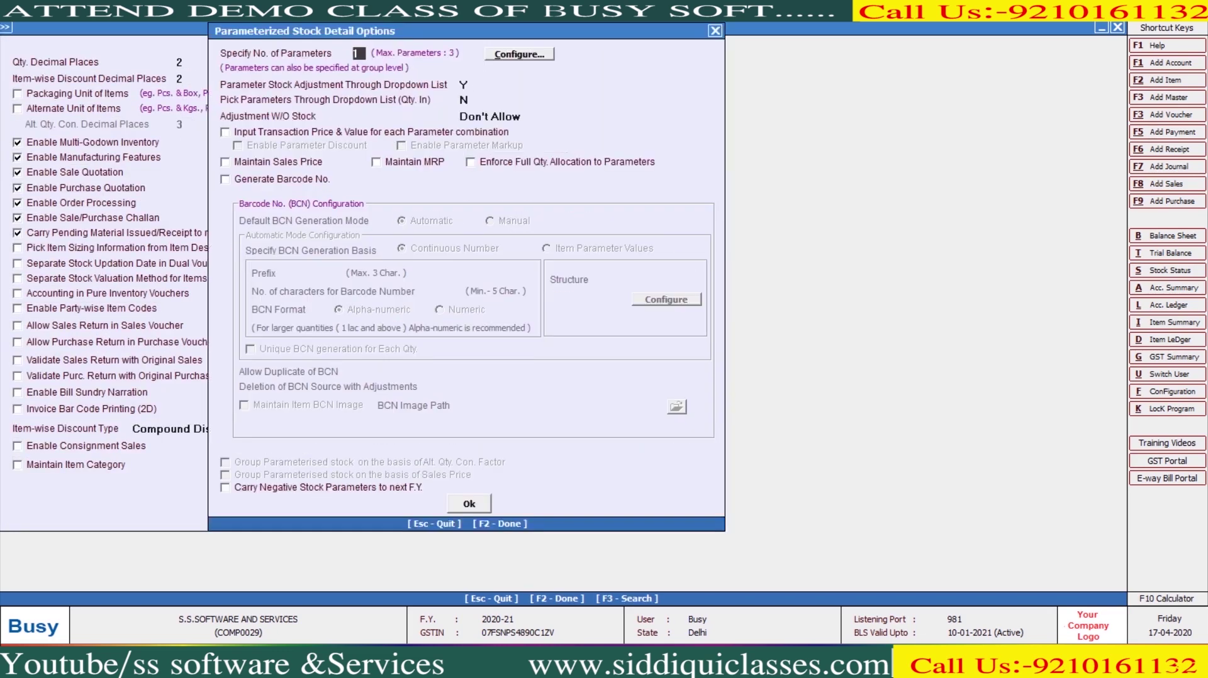
Name the single stock parameter Colour and save the inventory options.
key("Return")
key("Return")
type("Colour")
key("Return")
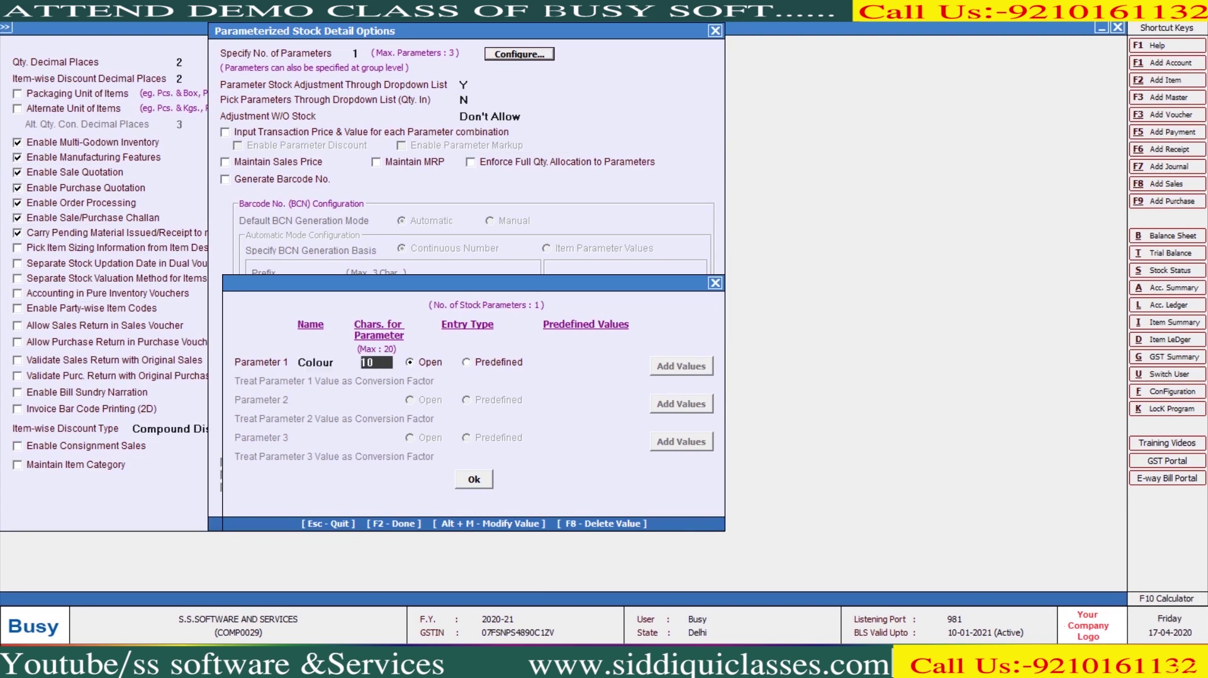
key("F2")
key("F2")
key("Return")
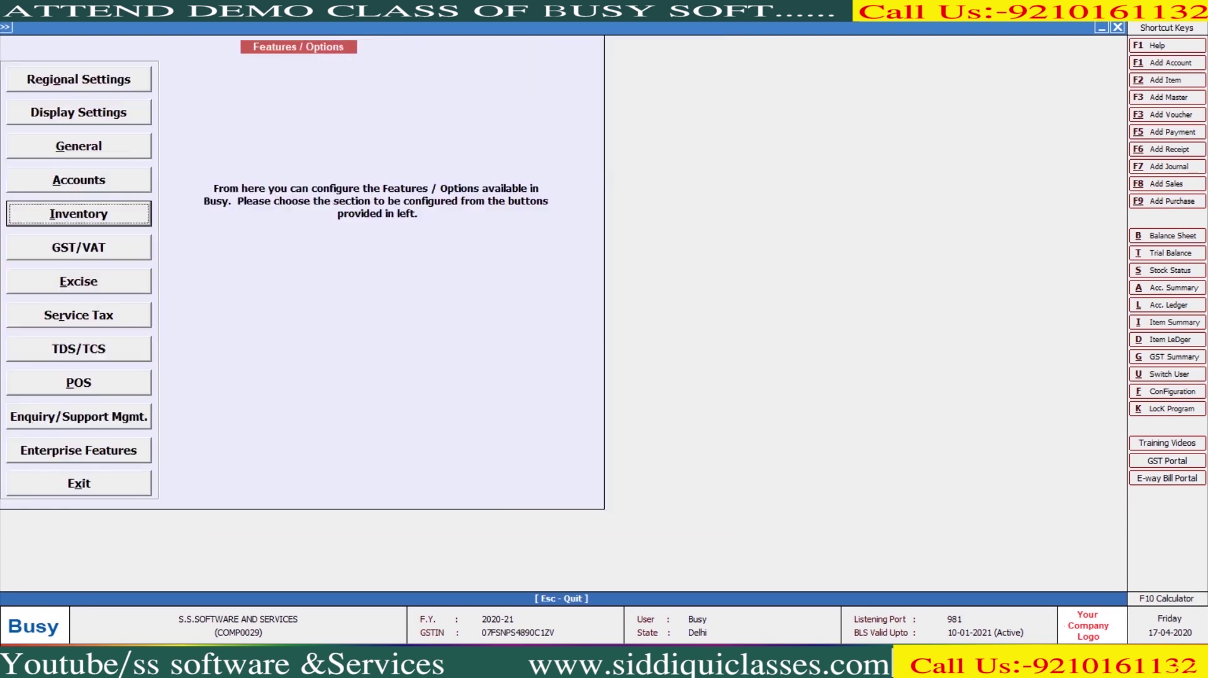
Turn on printing of Parameterized details in the Standard sales invoice configuration and save it.
key("Escape")
key("Down")
key("Down")
key("Down")
key("Down")
key("Down")
key("Down")
key("Down")
key("Down")
key("Down")
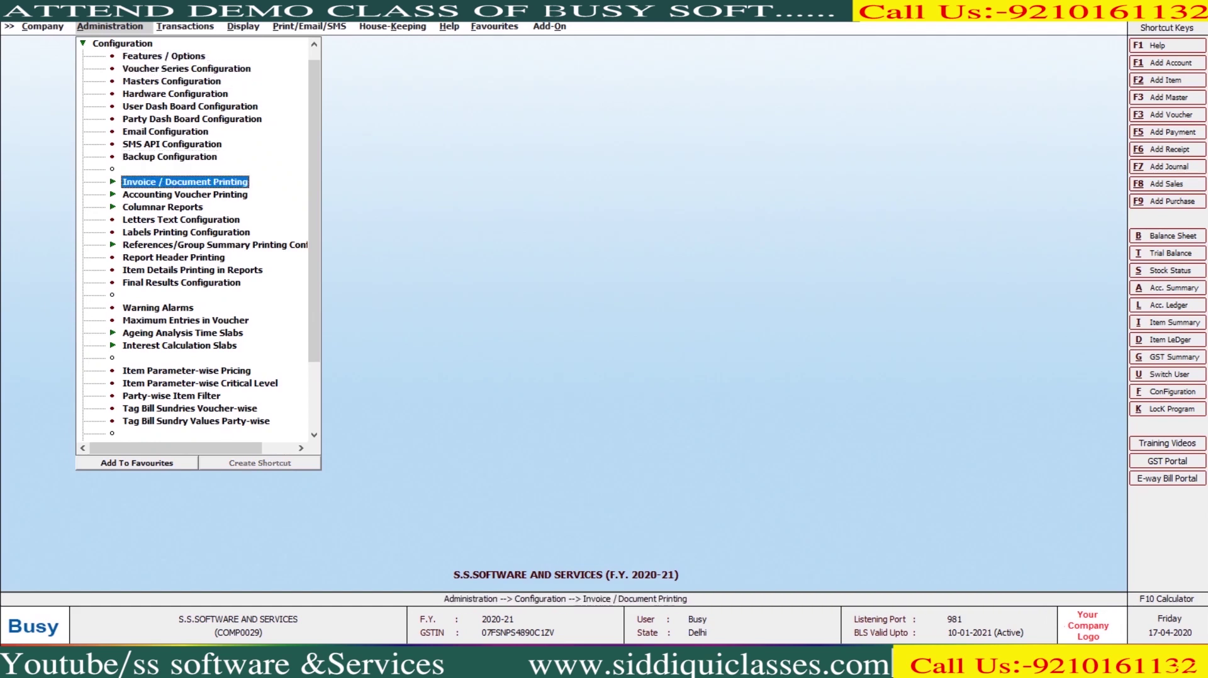
key("Return")
key("Return")
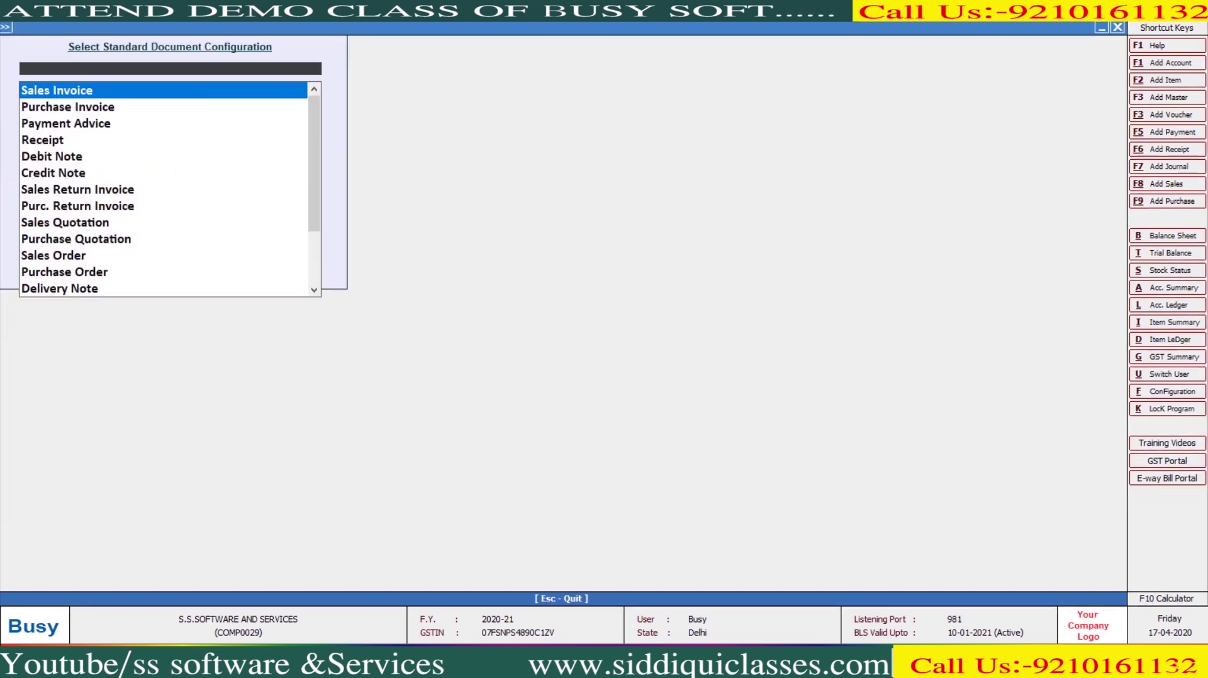
key("Return")
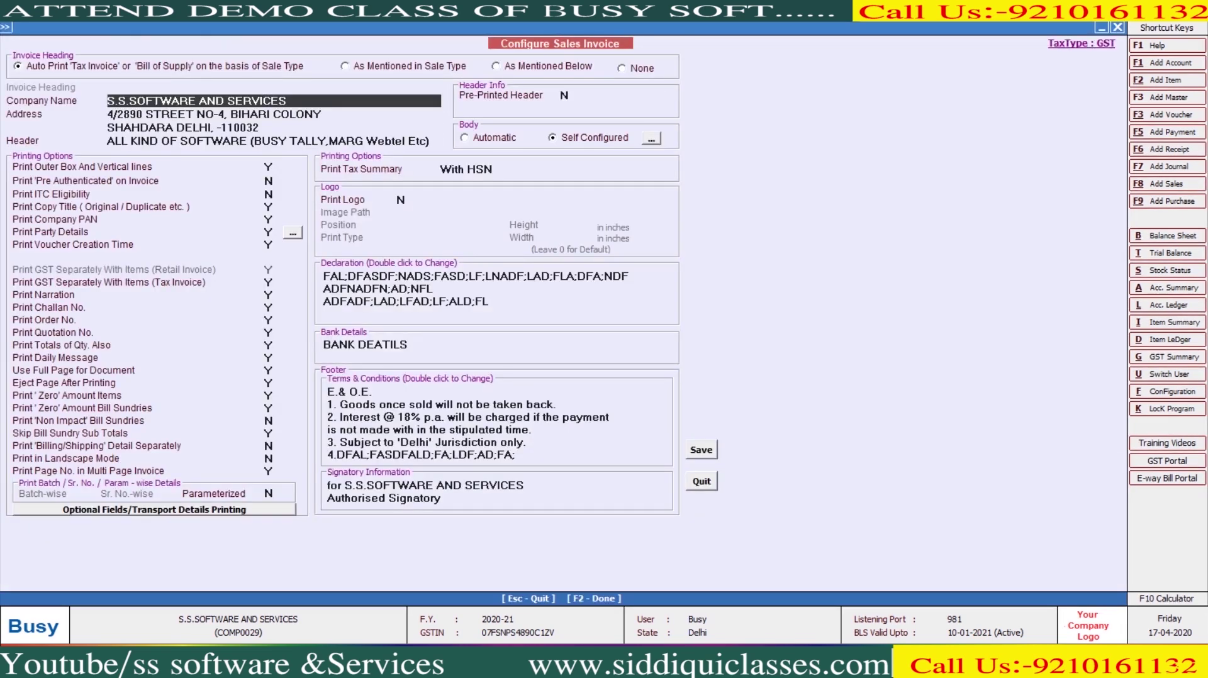
left_click(270, 494)
key("y")
key("F2")
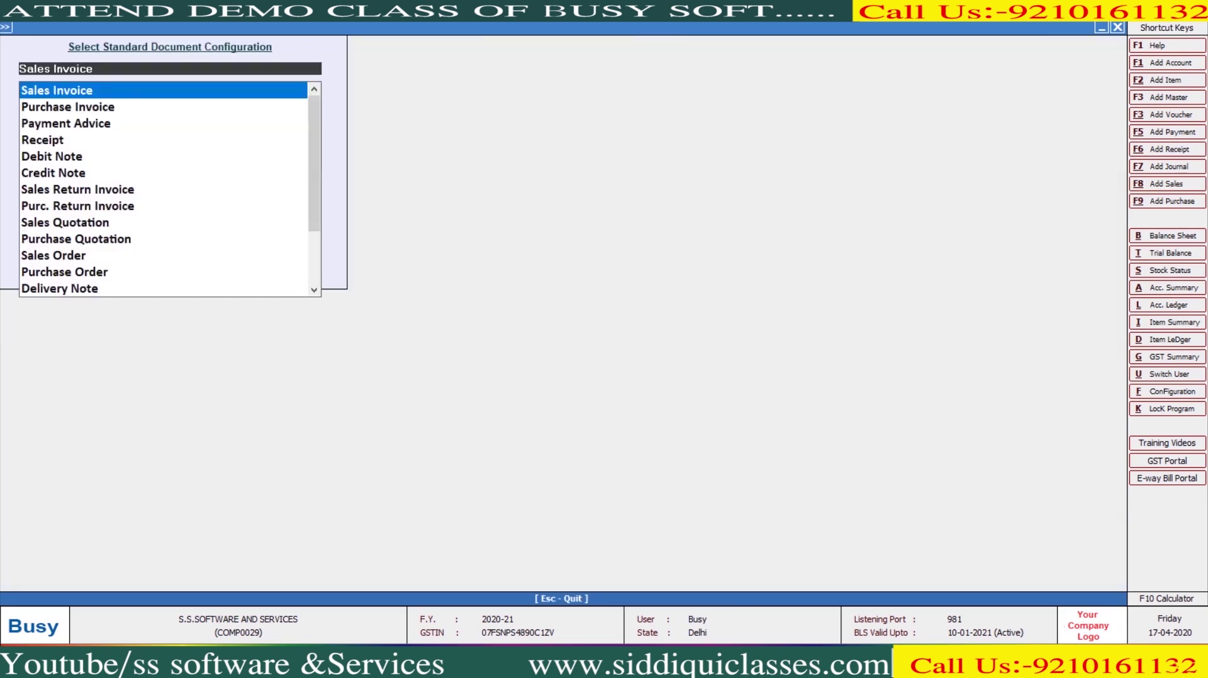
key("Escape")
key("Escape")
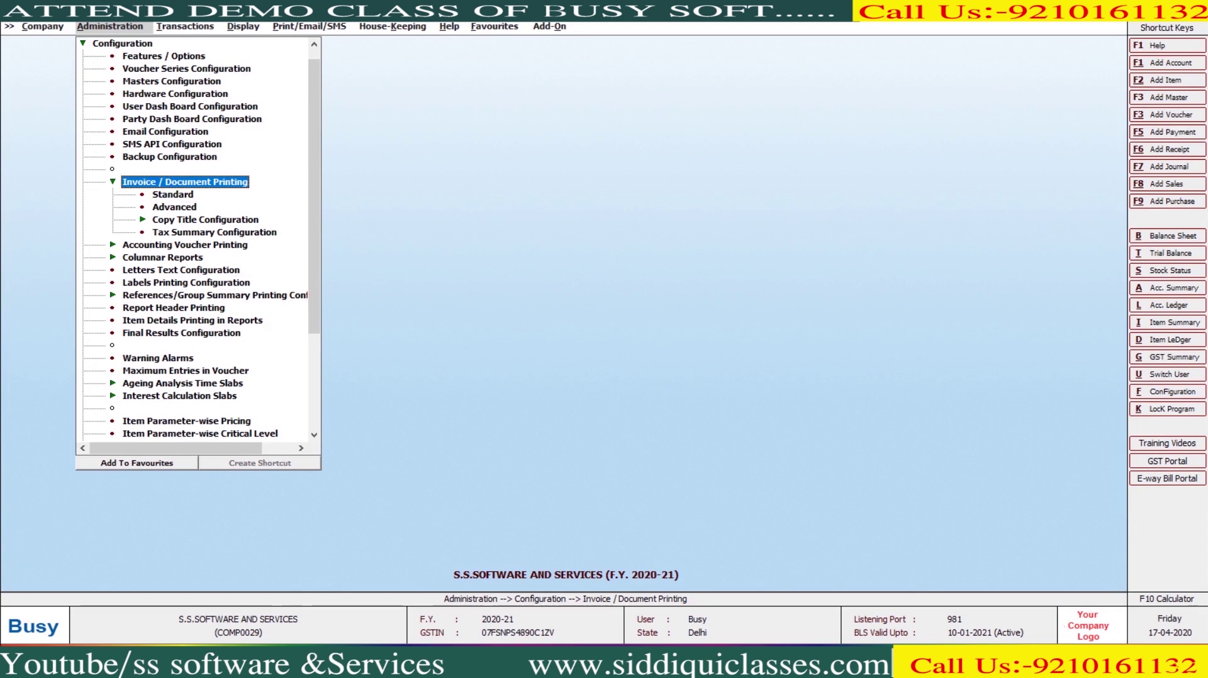
Examine the optional fields and transport details printing settings of the Standard sales invoice, and close them.
key("Down")
key("Return")
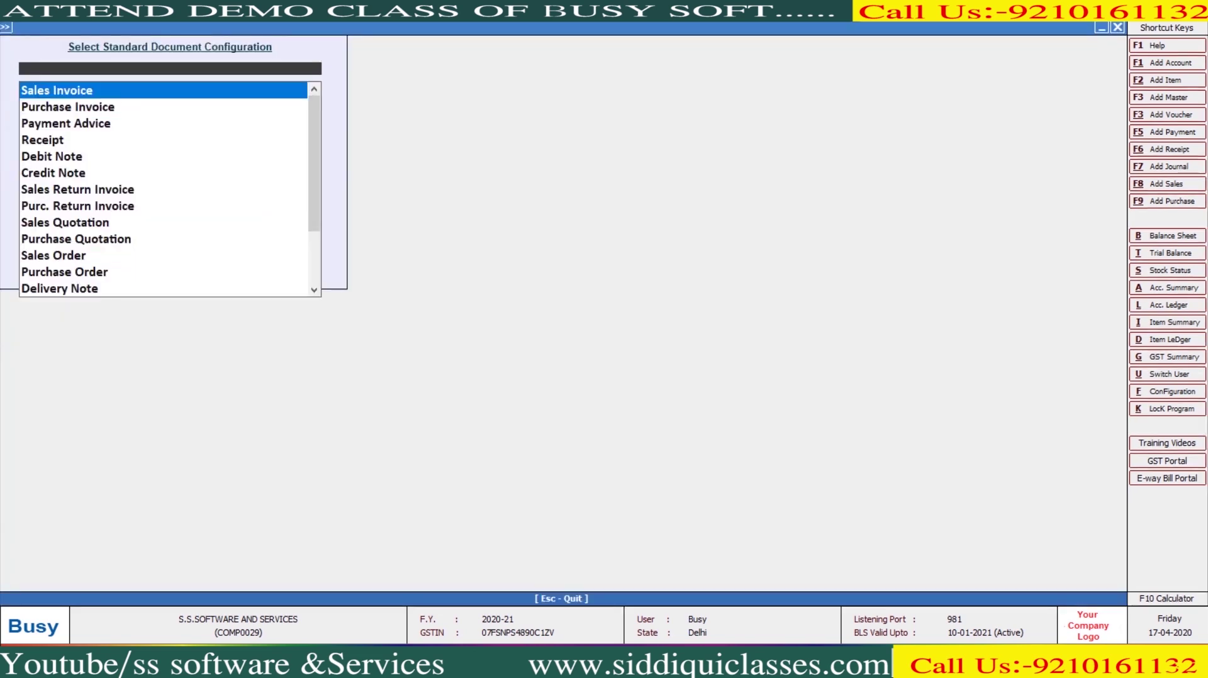
key("Return")
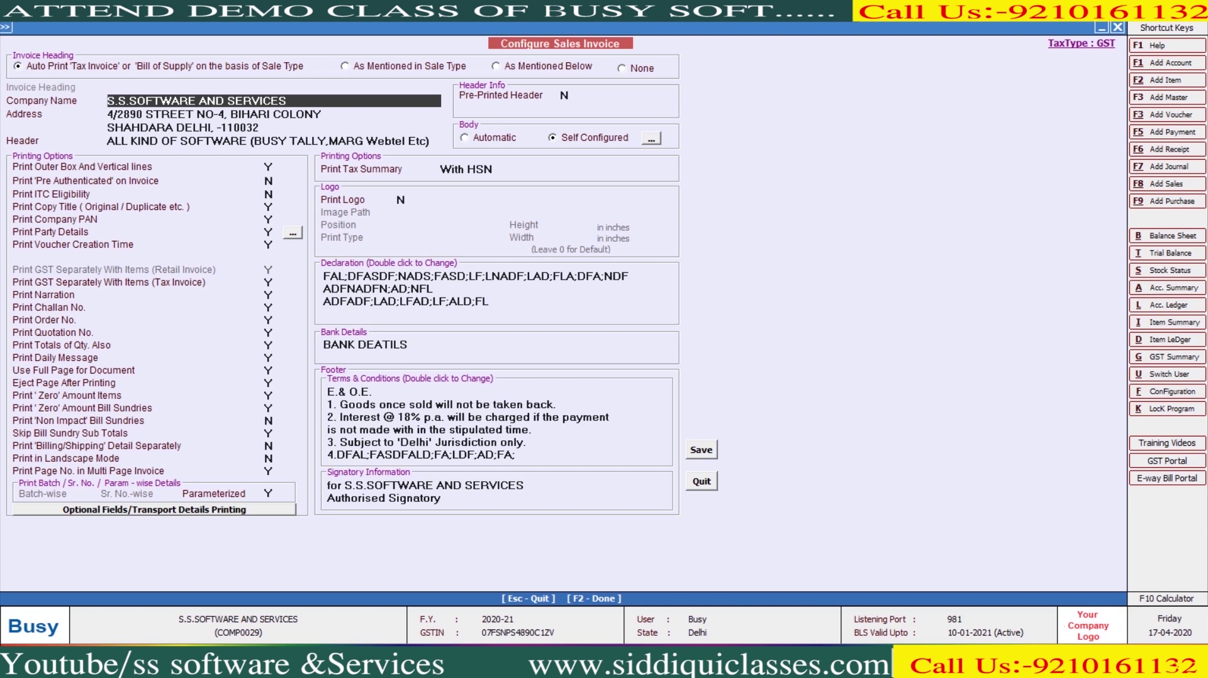
key("alt+o")
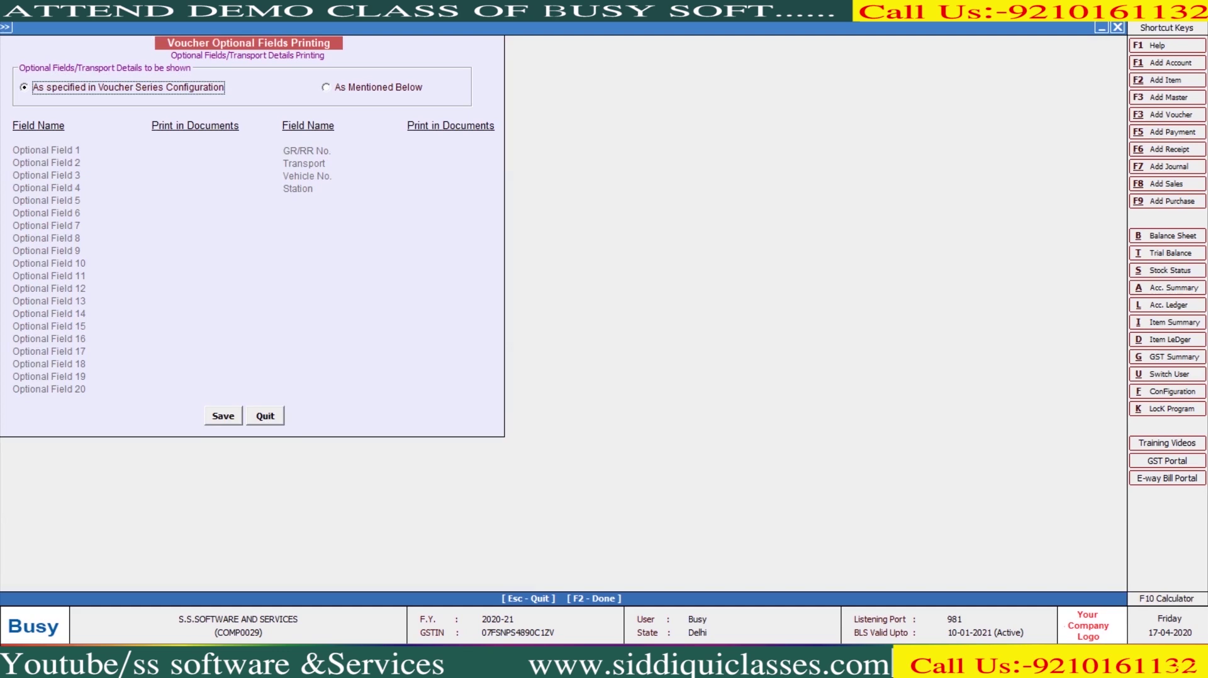
key("Escape")
key("Escape")
Open the voucher configuration of the GST series under Sales in the voucher series configuration.
key("Up")
key("Up")
key("Up")
key("Up")
key("Up")
key("Up")
key("Up")
key("Up")
key("Up")
key("Up")
key("Up")
key("Down")
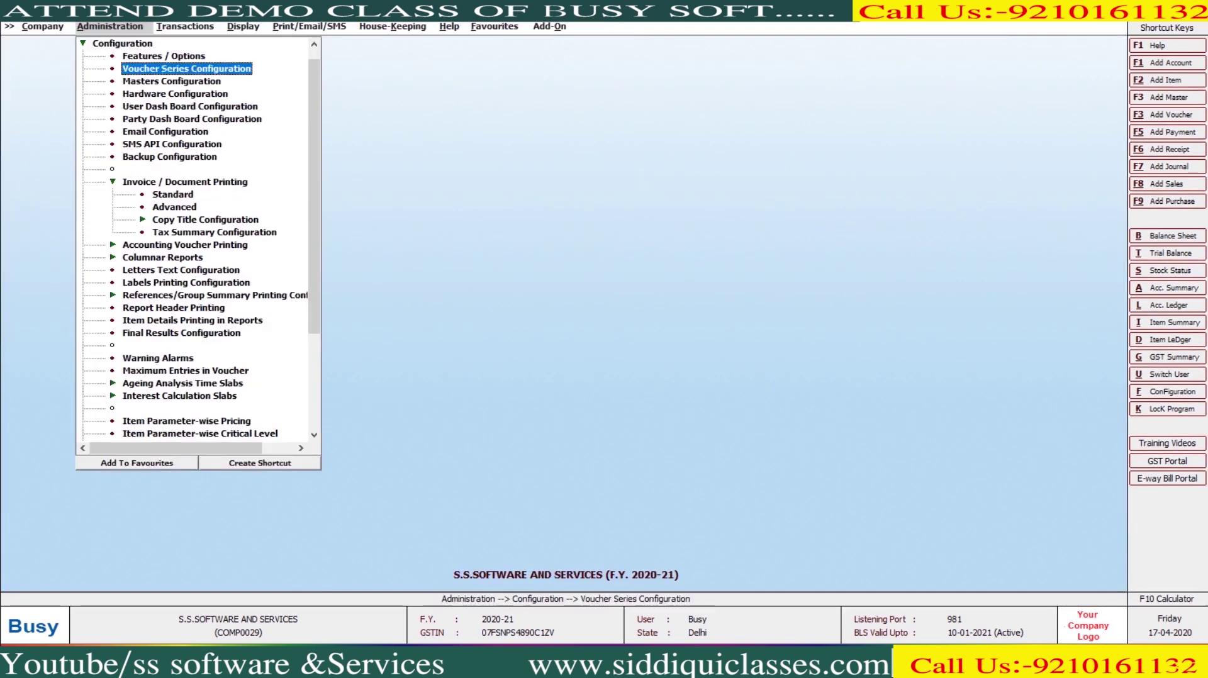
key("Return")
key("Down")
key("Down")
key("Down")
key("Down")
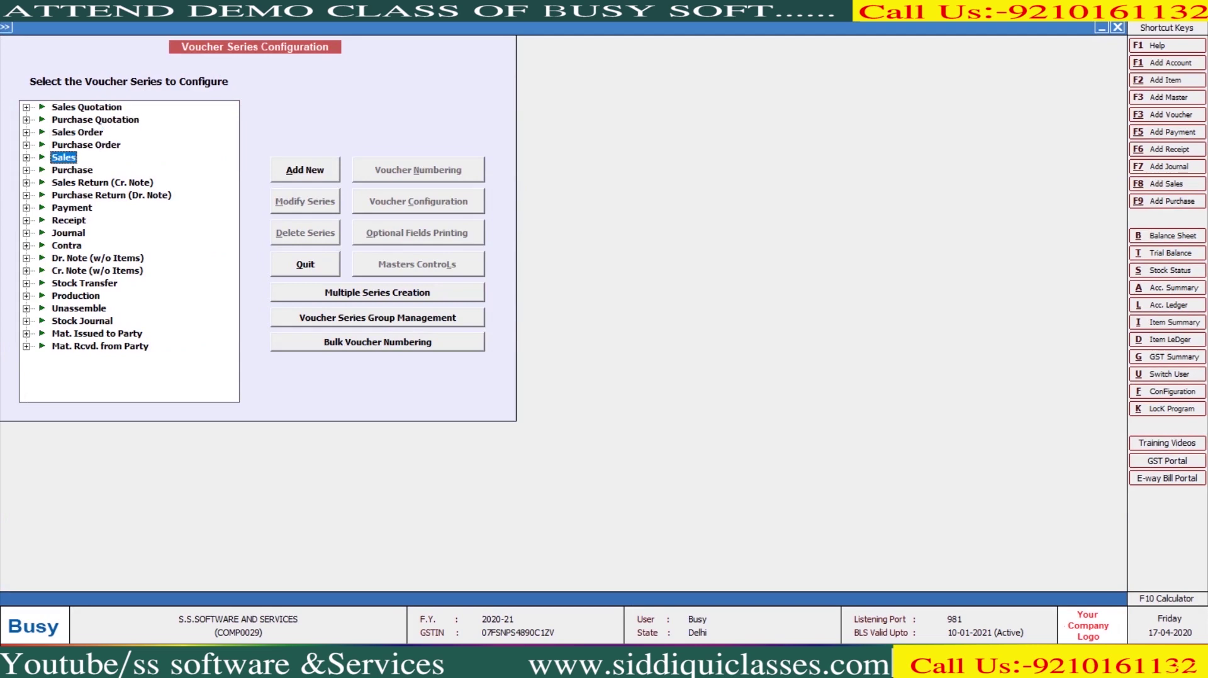
key("Right")
key("Down")
key("Tab")
key("Tab")
key("Tab")
key("Tab")
key("Tab")
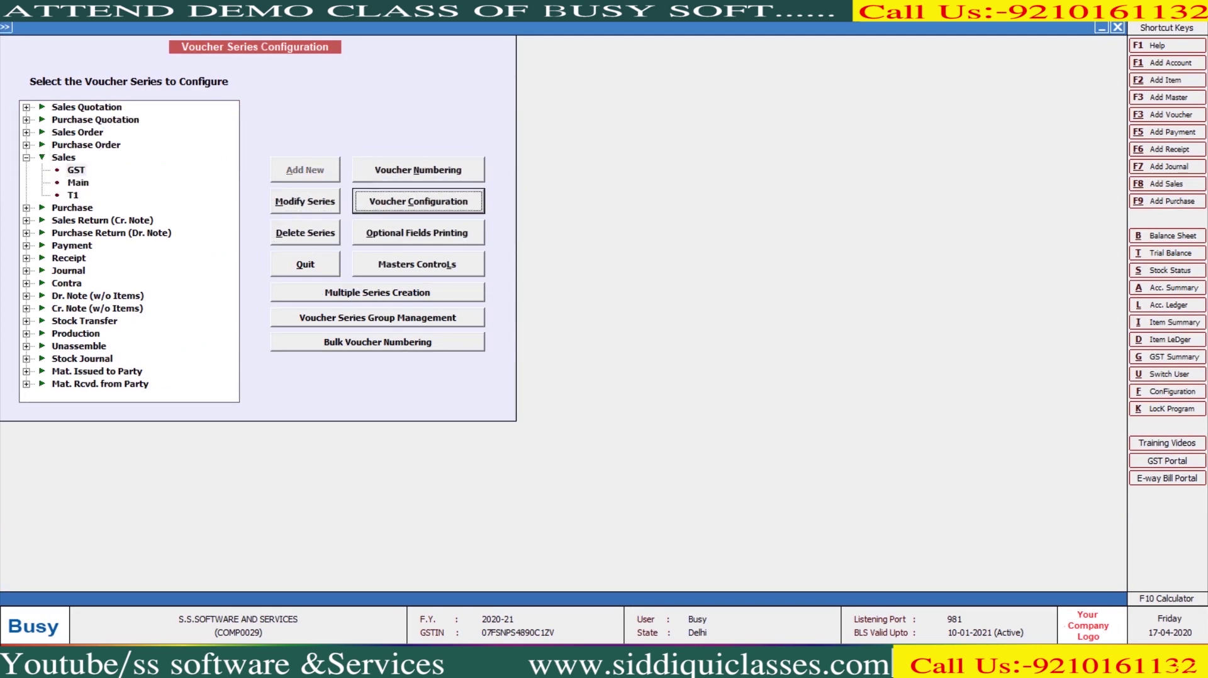
key("Return")
Set the number of optional fields to 2 and define the first field as PO with the Numeric type.
type("2")
key("Return")
type("PO")
key("Return")
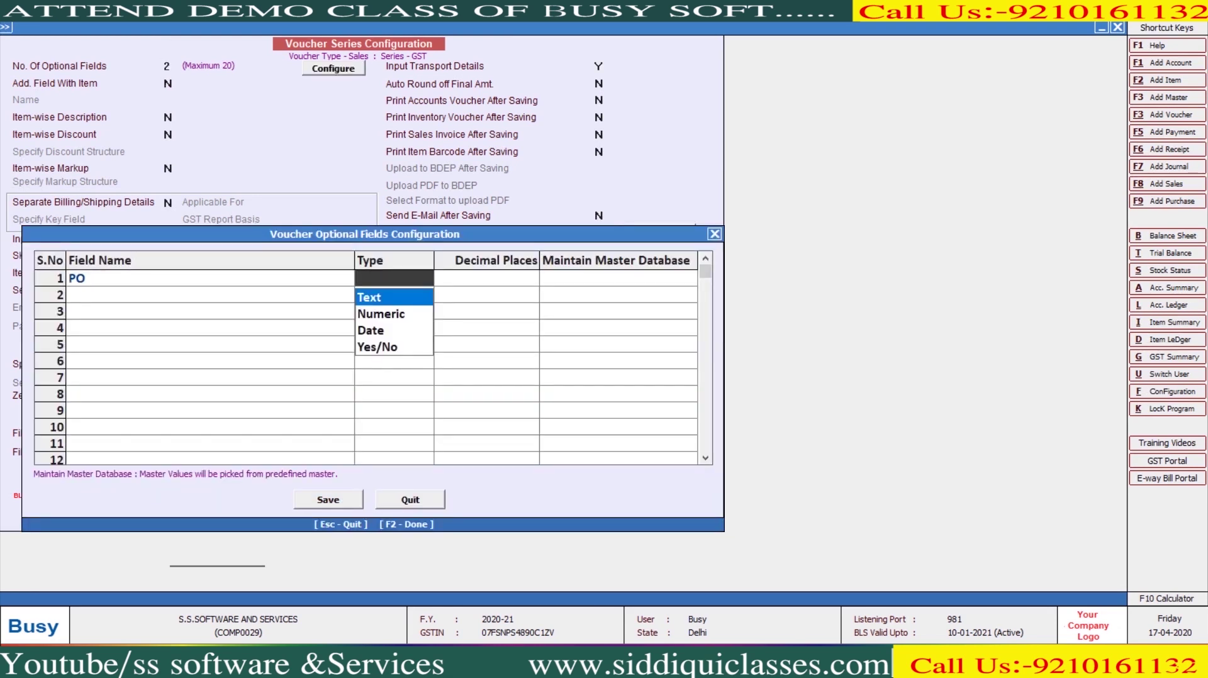
key("Down")
key("Return")
key("Return")
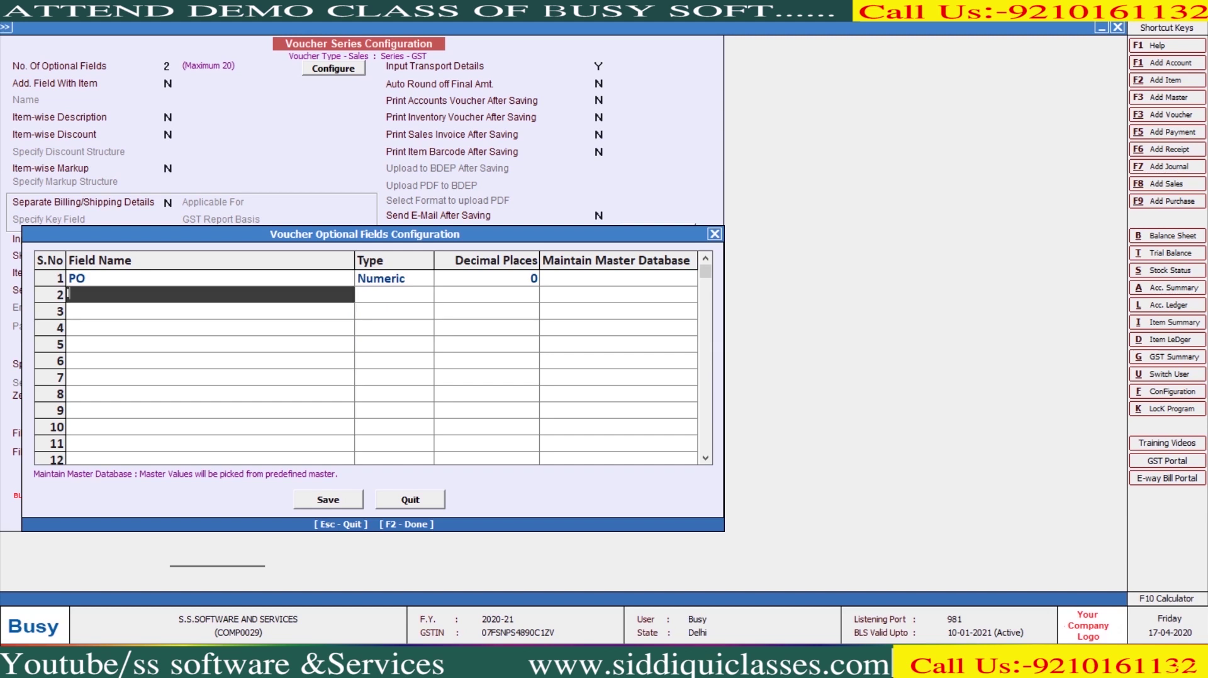
Define the second optional field as LOCATION with the Text type, and save the GST sales series configuration.
type("LOCATION")
key("Return")
key("Return")
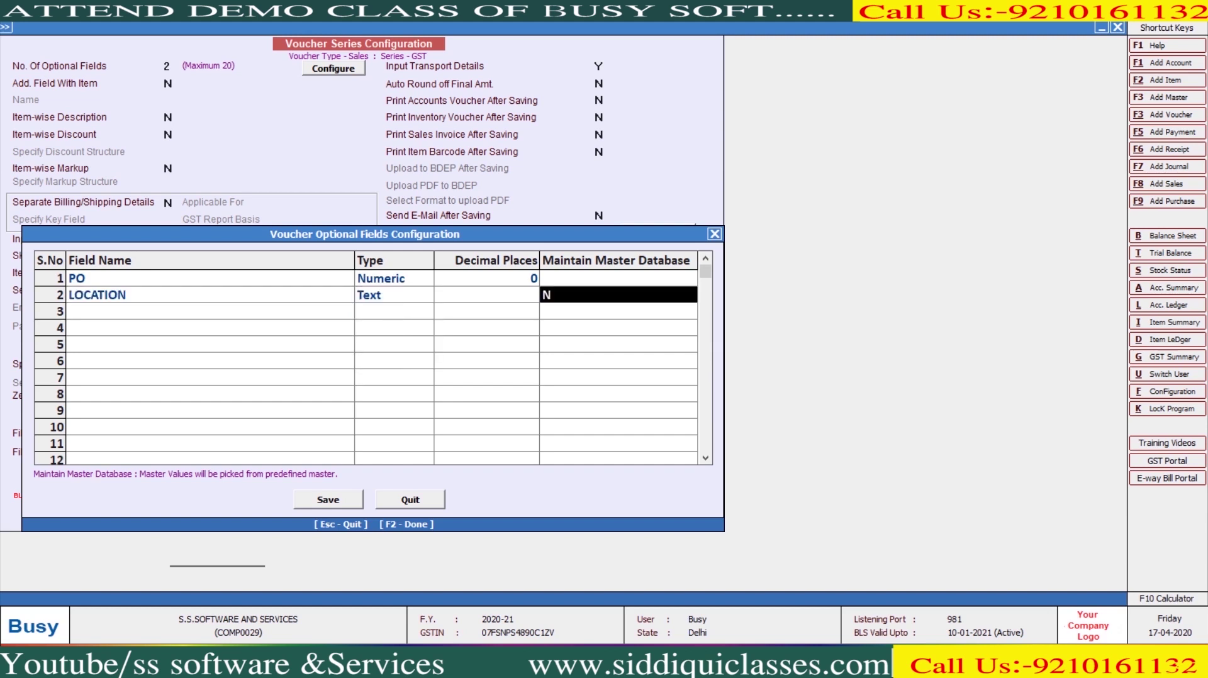
key("F2")
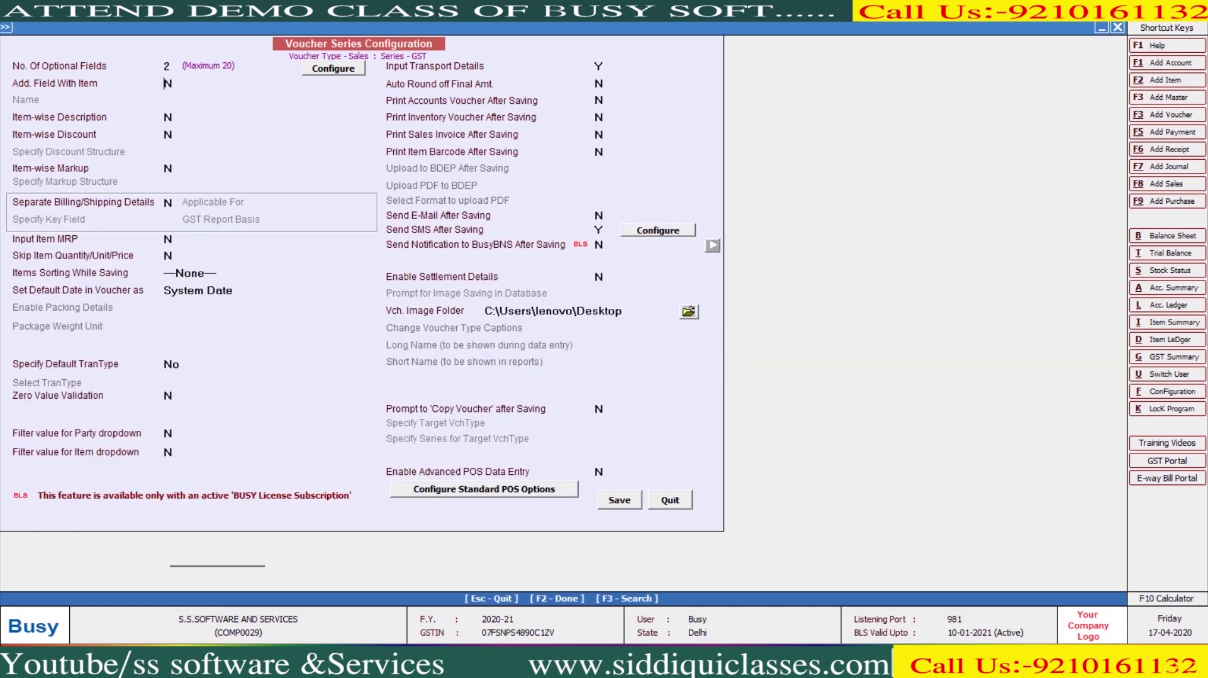
key("F2")
key("Escape")
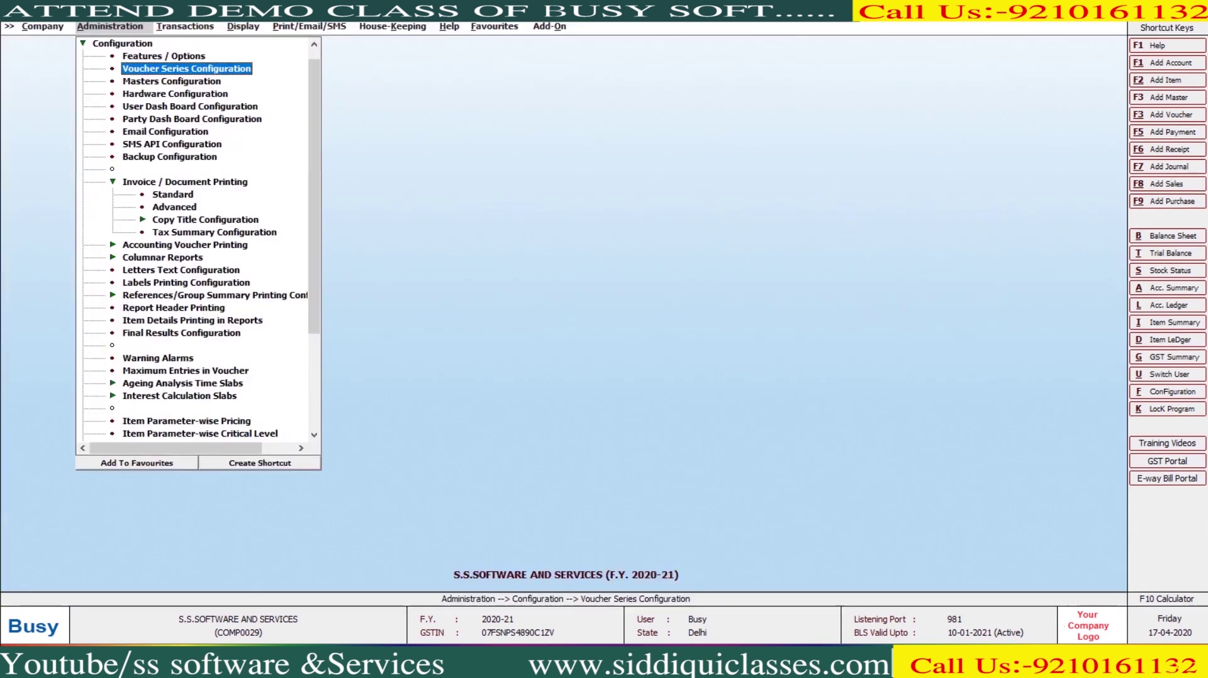
Set the Standard sales invoice's optional fields and transport details printing to As Mentioned Below.
key("Down")
key("Down")
key("Down")
key("Down")
key("Down")
key("Down")
key("Down")
key("Down")
key("Down")
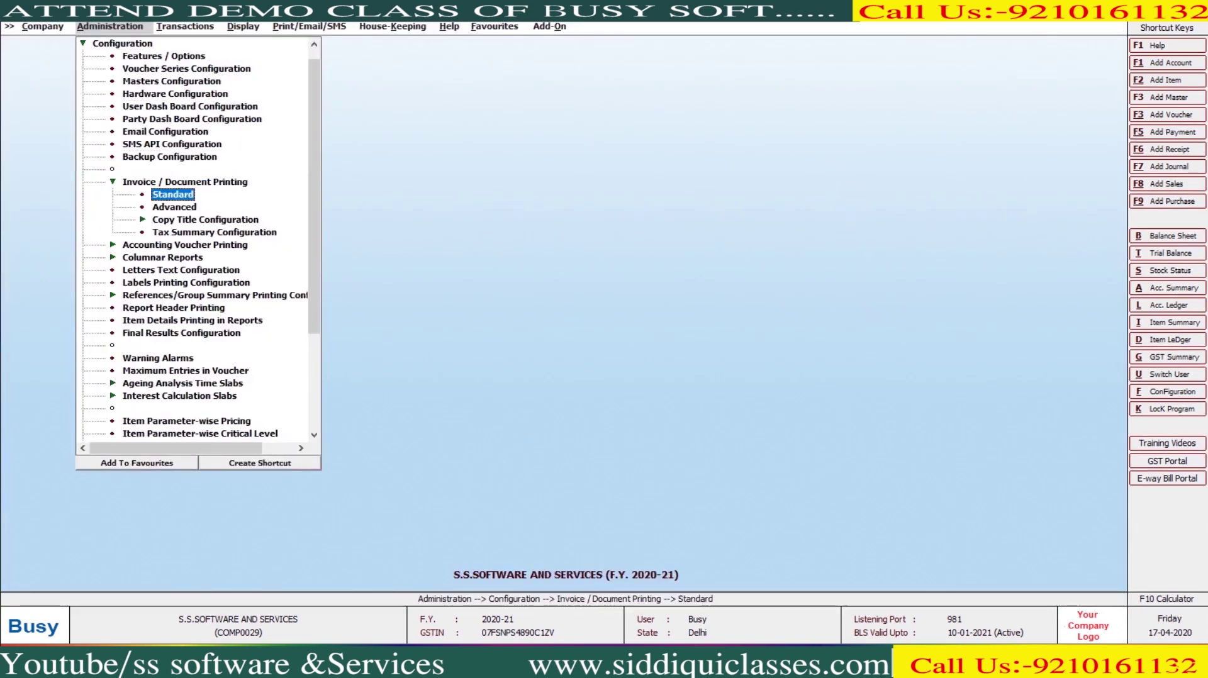
key("Return")
key("Return")
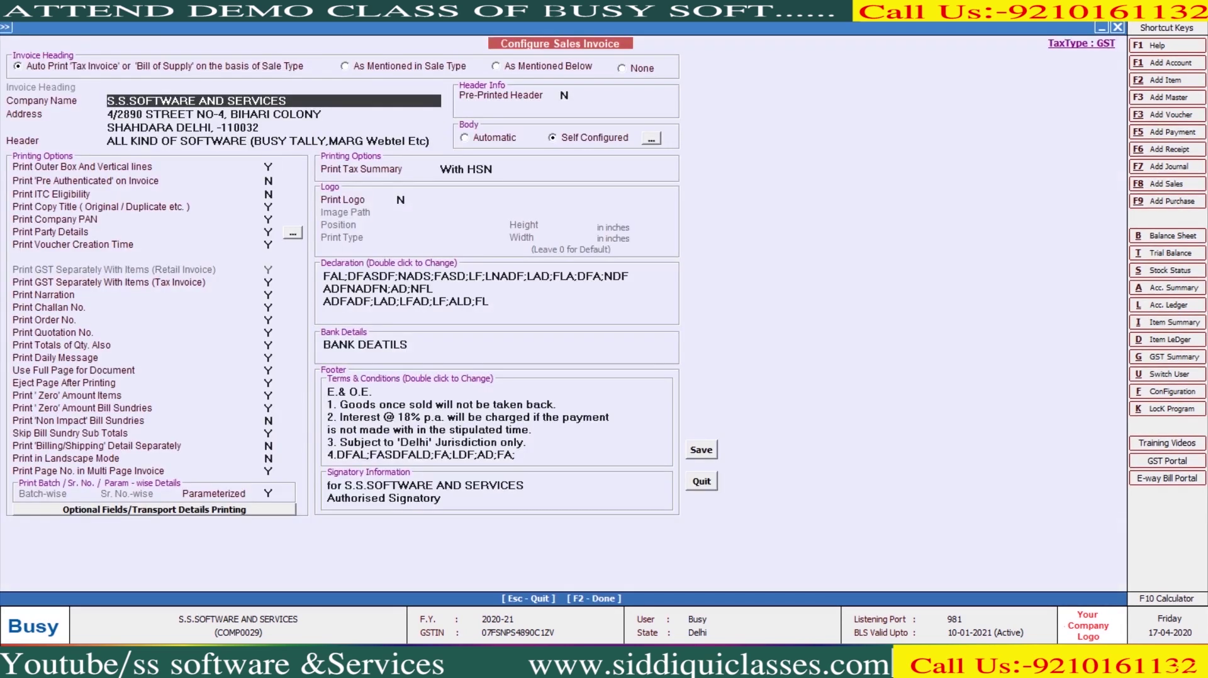
key("Return")
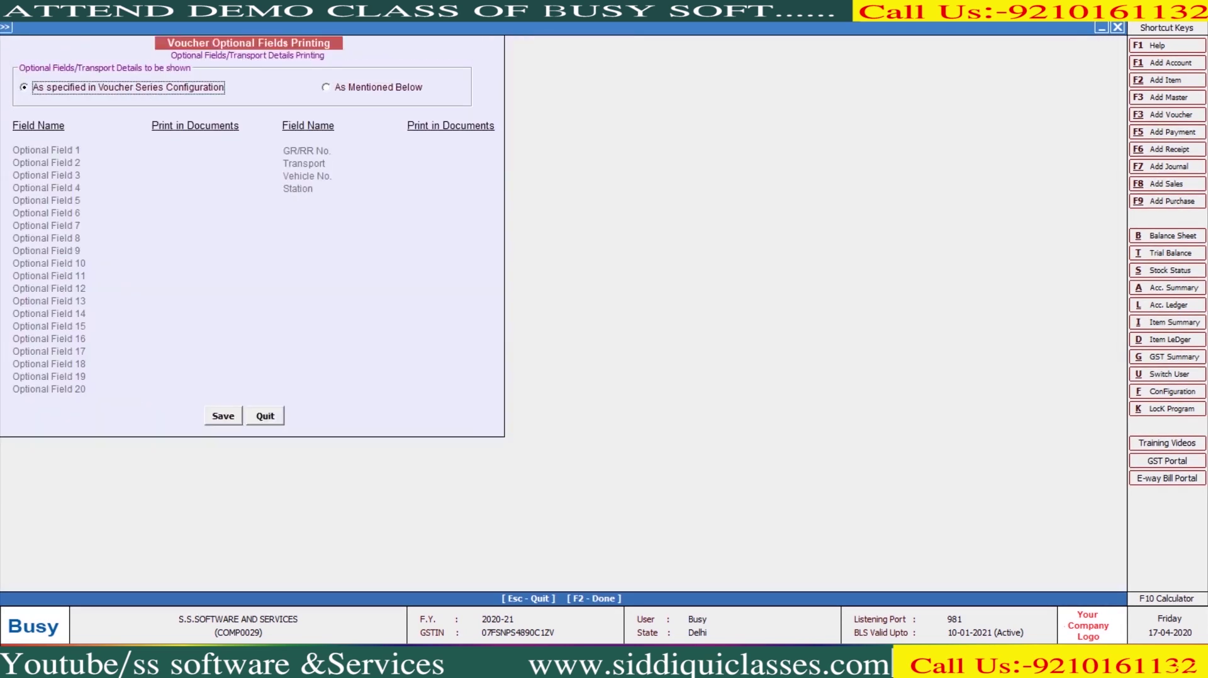
key("Down")
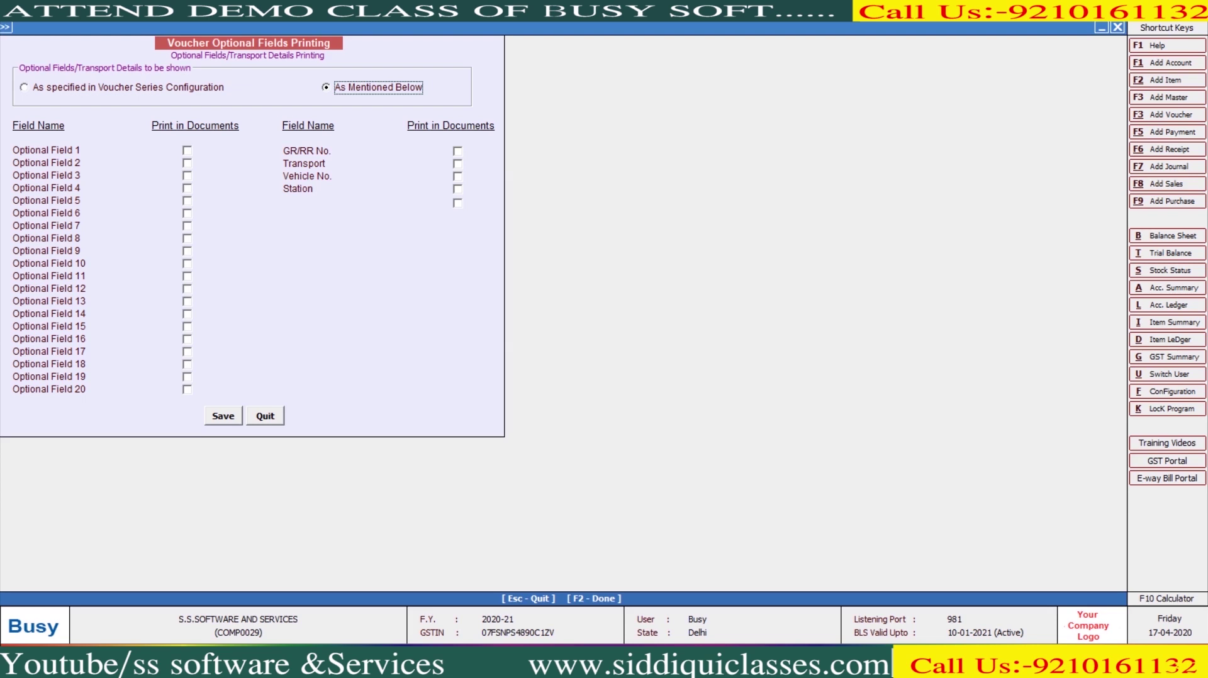
Enable printing of Optional Field 1 in documents and save the standard Sales Invoice configuration.
left_click(187, 151)
key("F2")
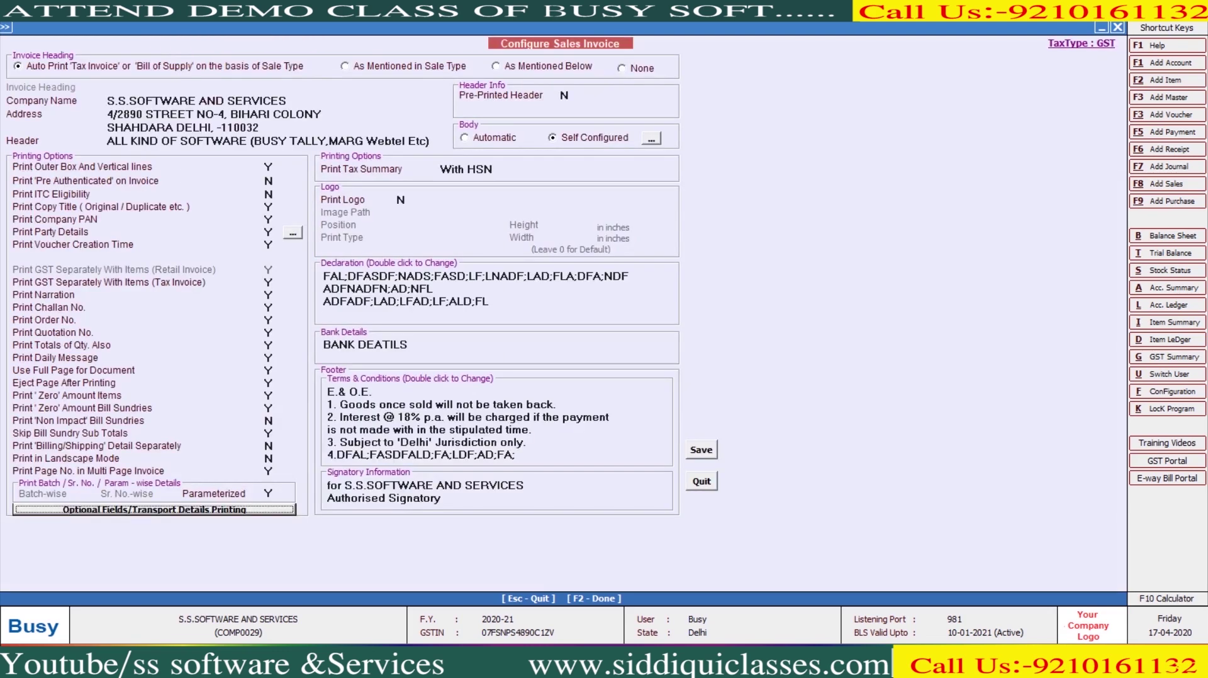
key("F2")
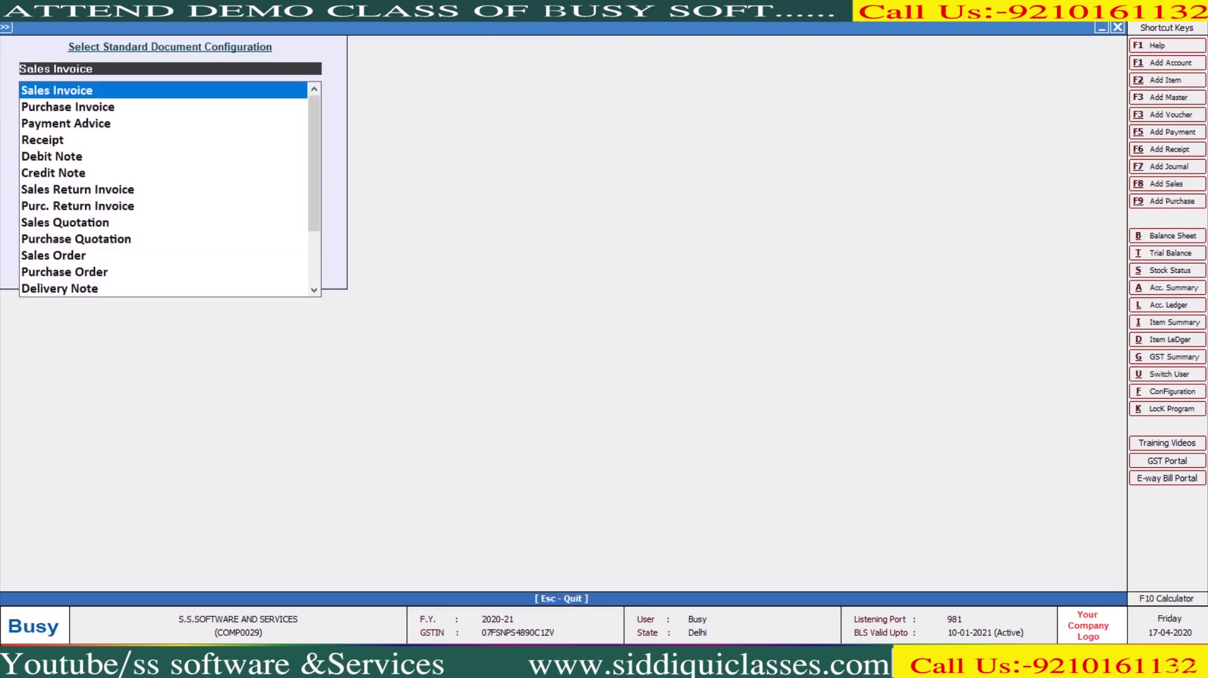
key("Return")
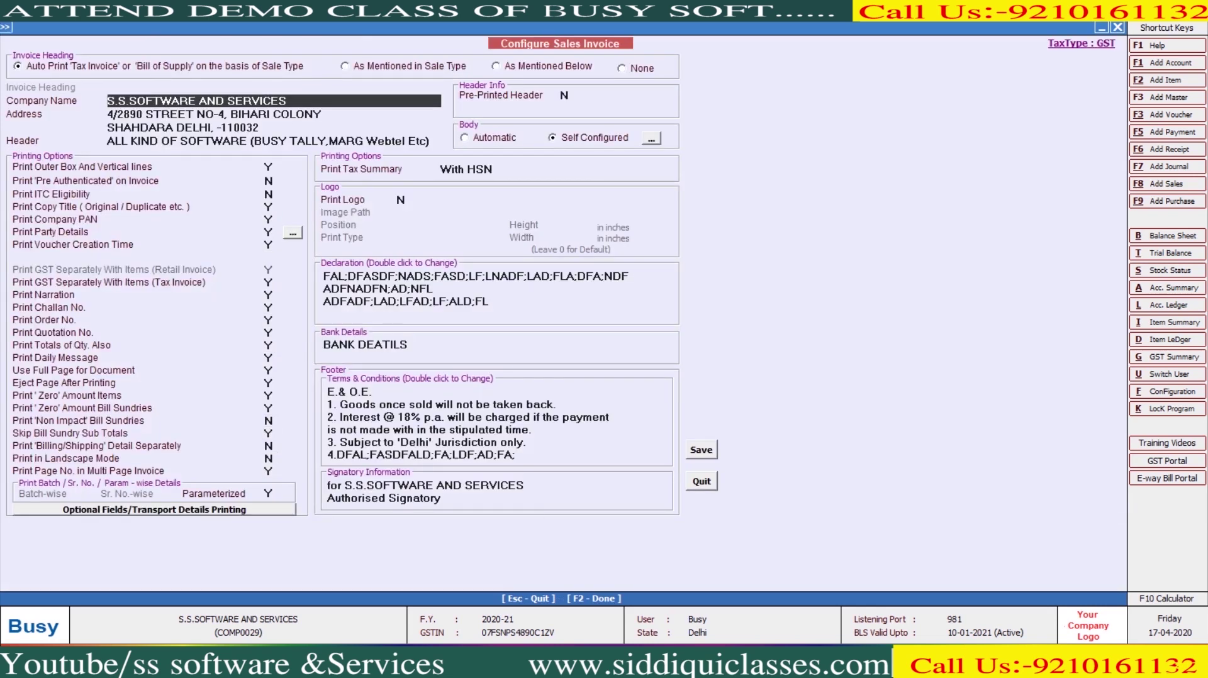
key("F2")
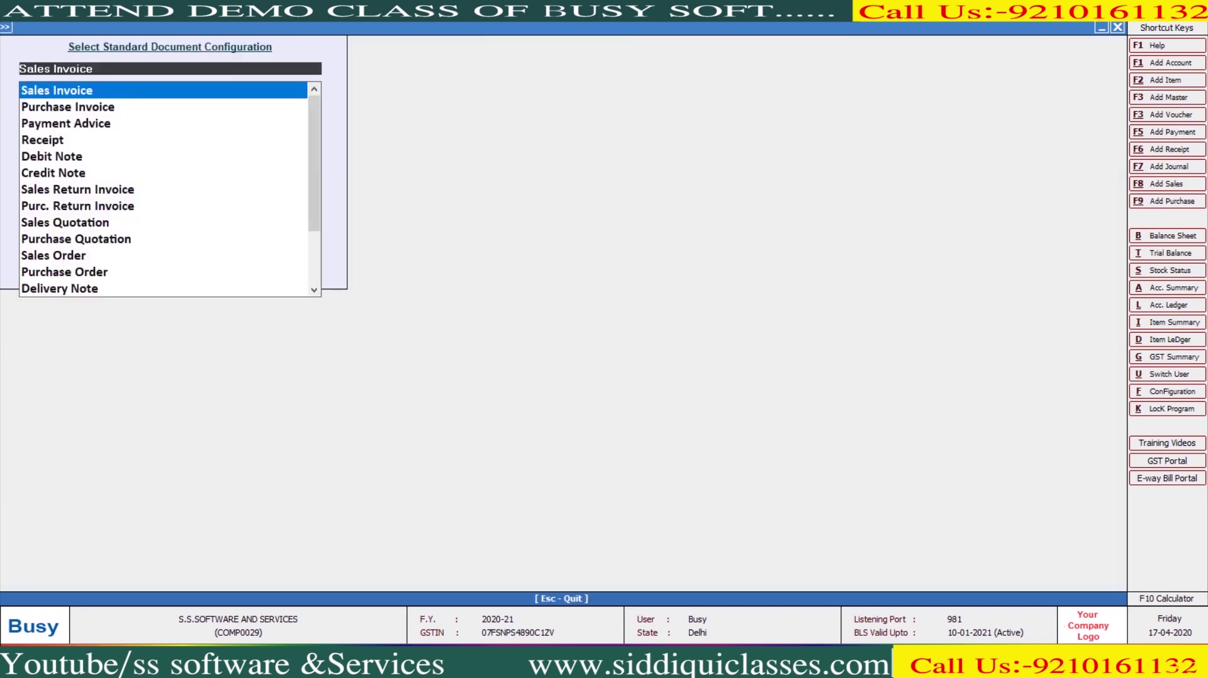
View the standard document configurations of the Purchase Invoice and the Receipt.
left_click(68, 107)
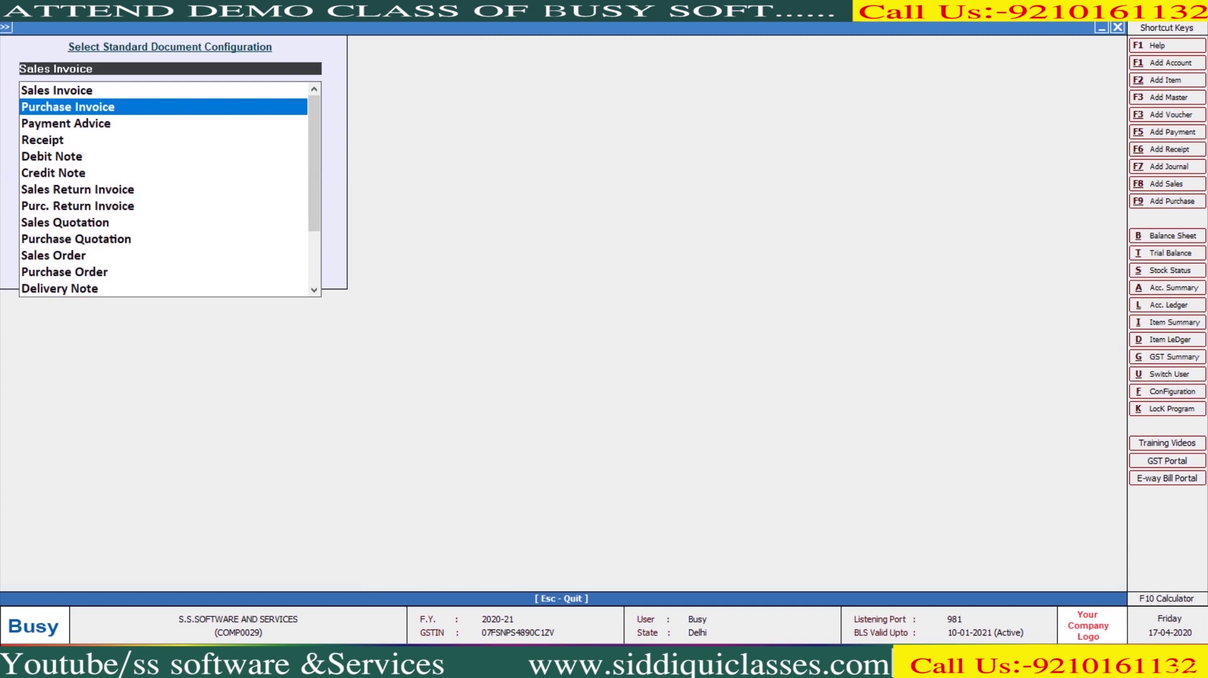
key("Return")
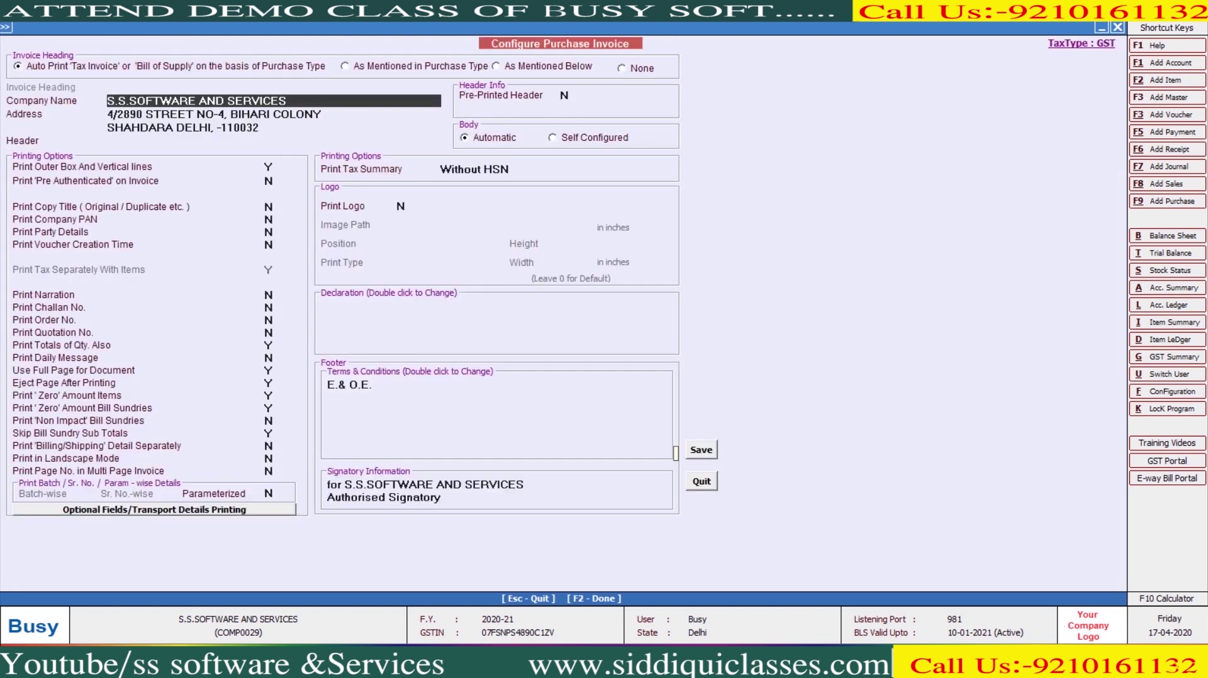
key("Escape")
key("Down")
key("Down")
key("Return")
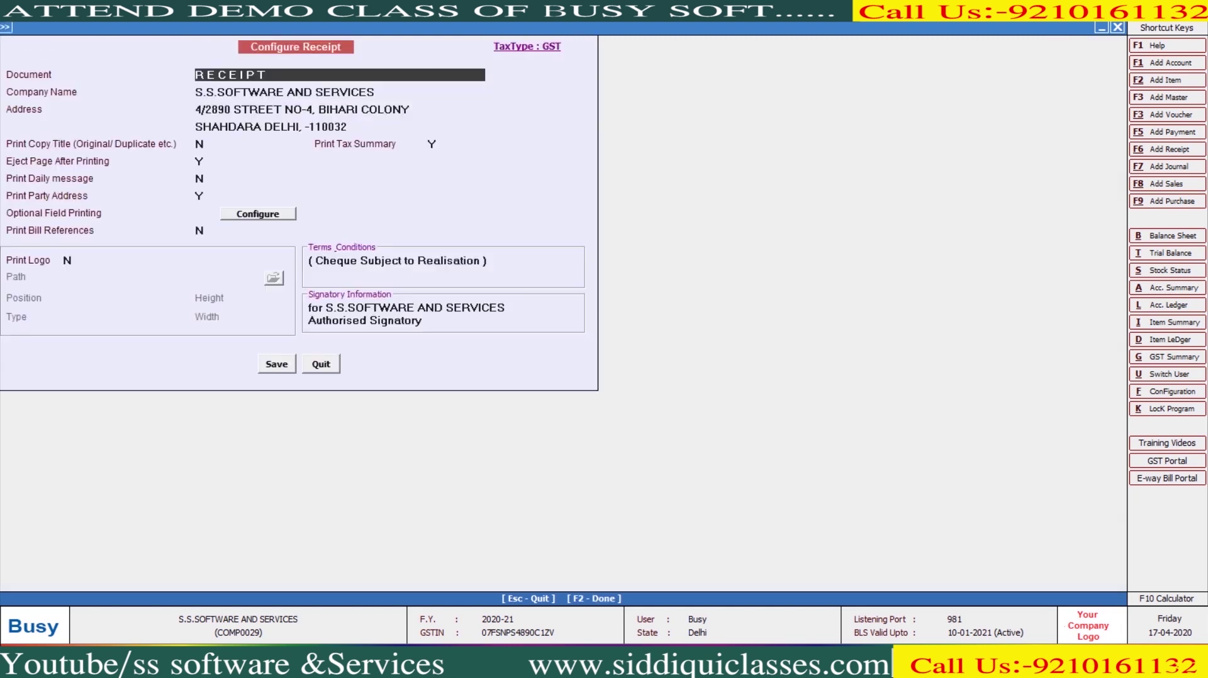
View the standard document configuration of the Delivery Note, and leave the invoice and document printing settings.
key("Escape")
key("Down")
key("Down")
key("Down")
key("Down")
key("Down")
key("Down")
key("Down")
key("Down")
key("Down")
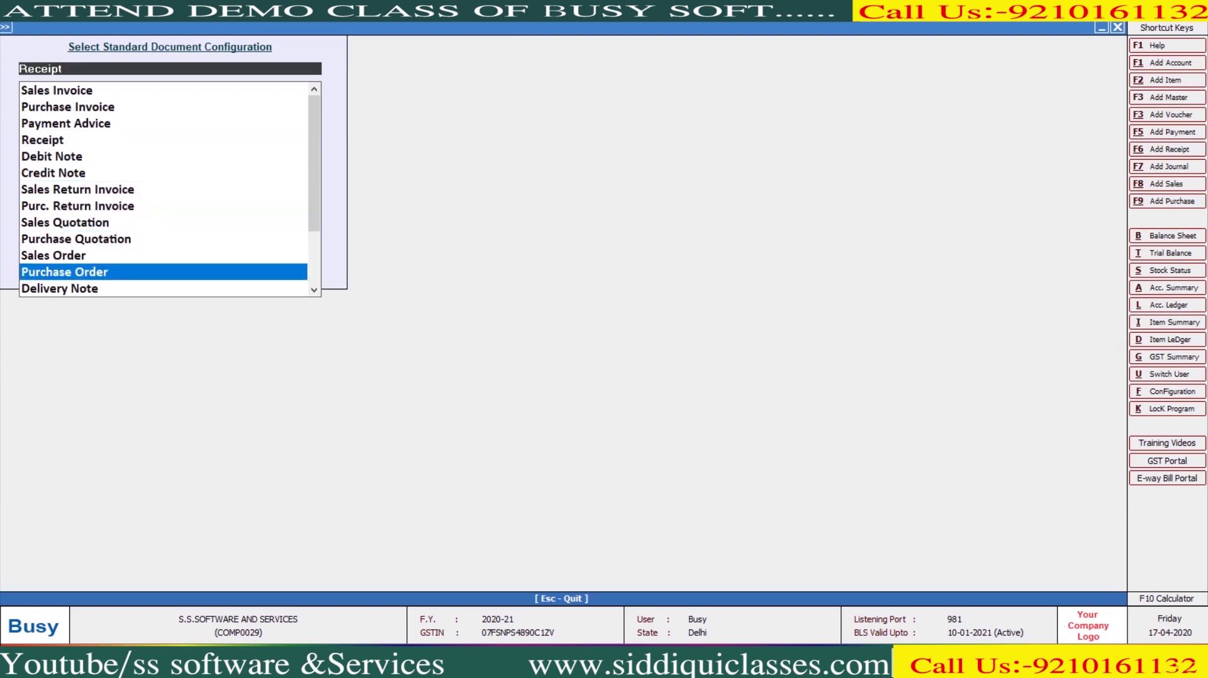
key("Return")
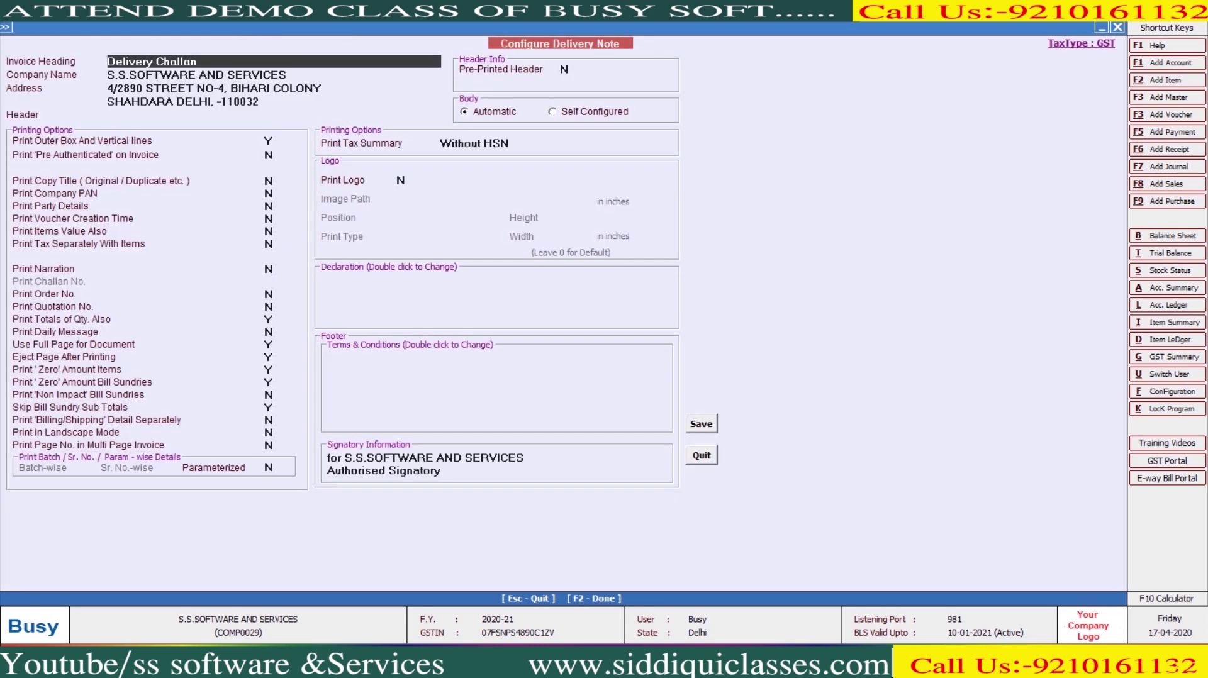
key("Escape")
key("Escape")
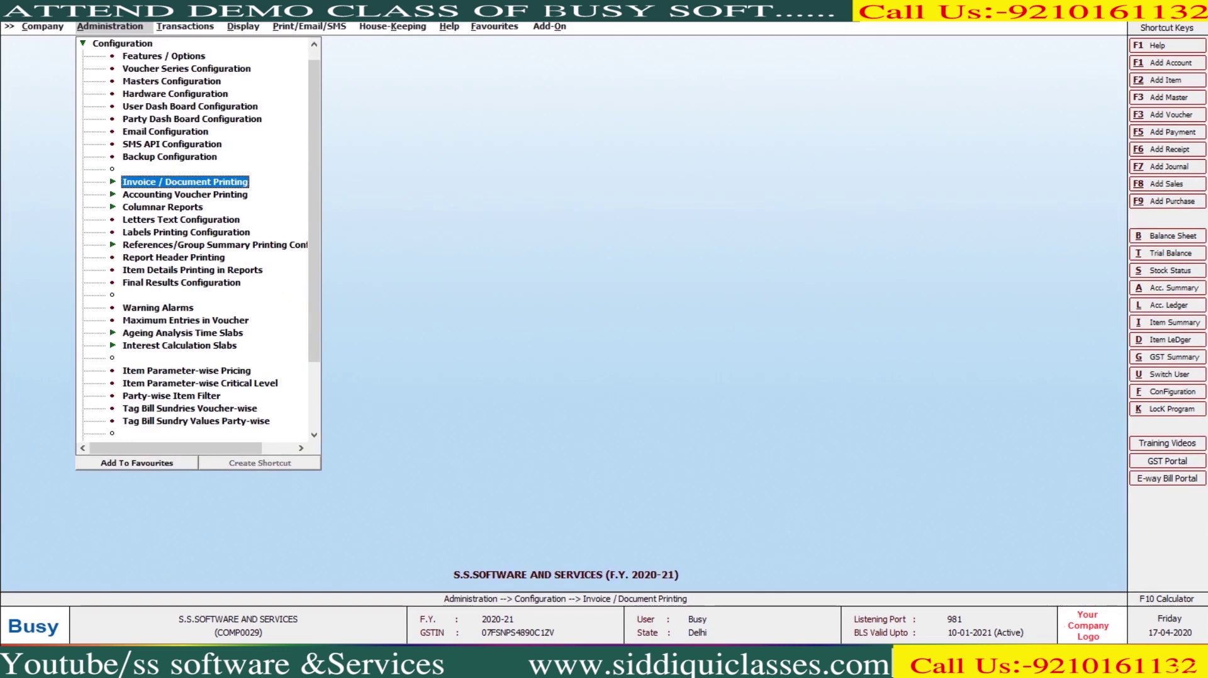
key("Escape")
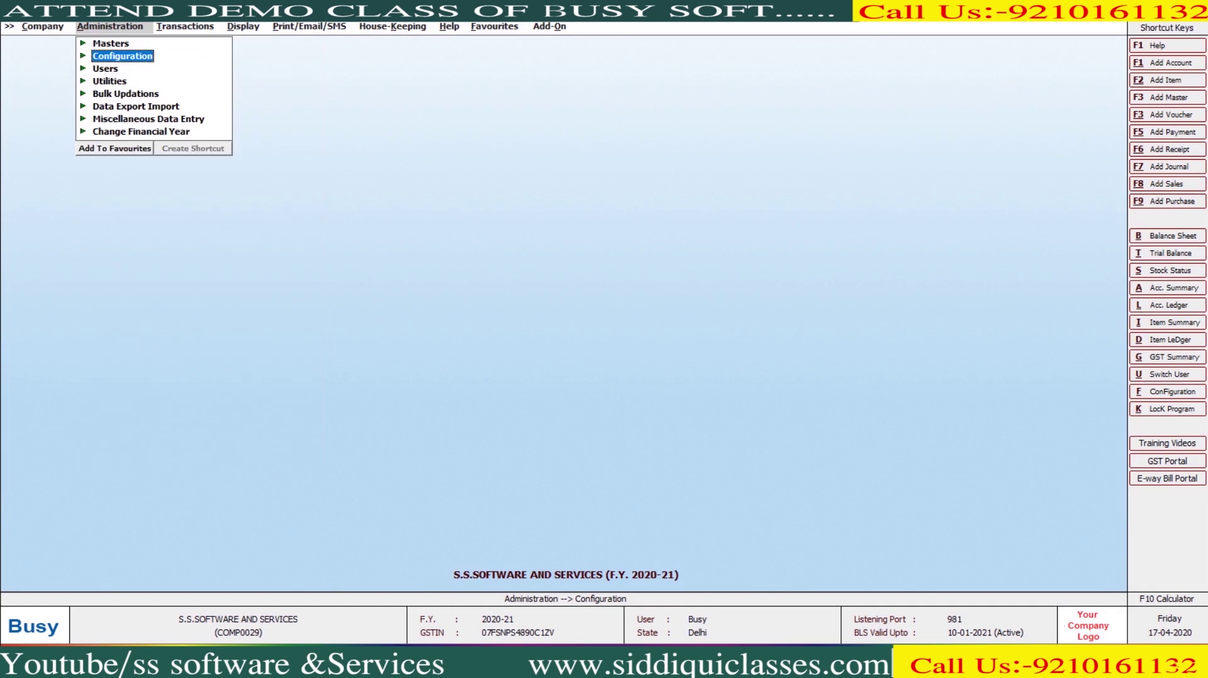